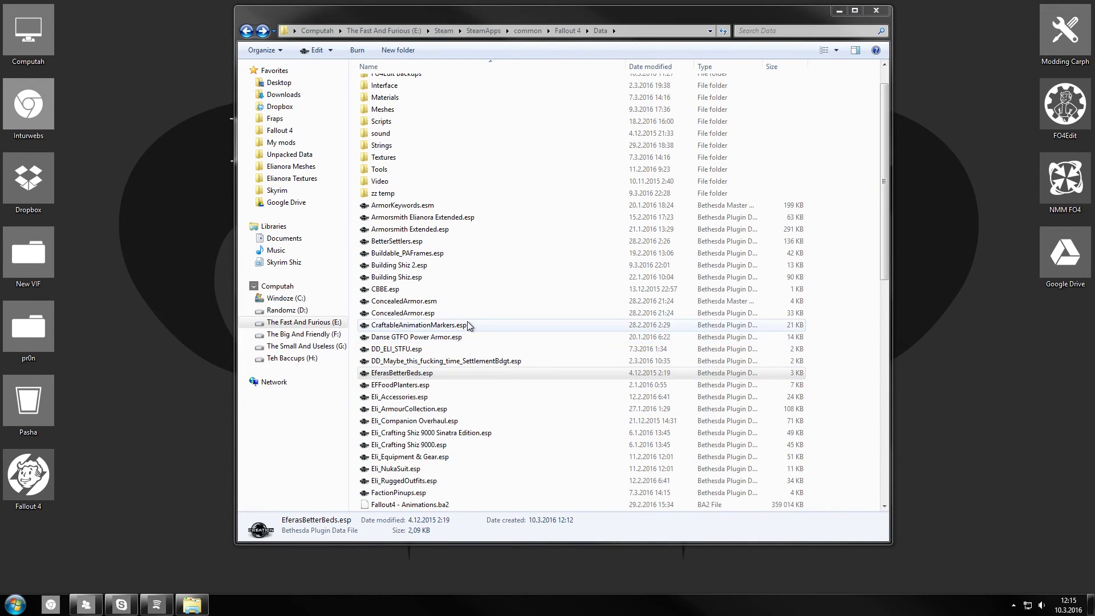
# Point out the Eli_Crafting Shiz 9000, Sinatra Edition crafting, FactionPinups and EferasBetterBeds plugins.
pyautogui.click(504, 447)
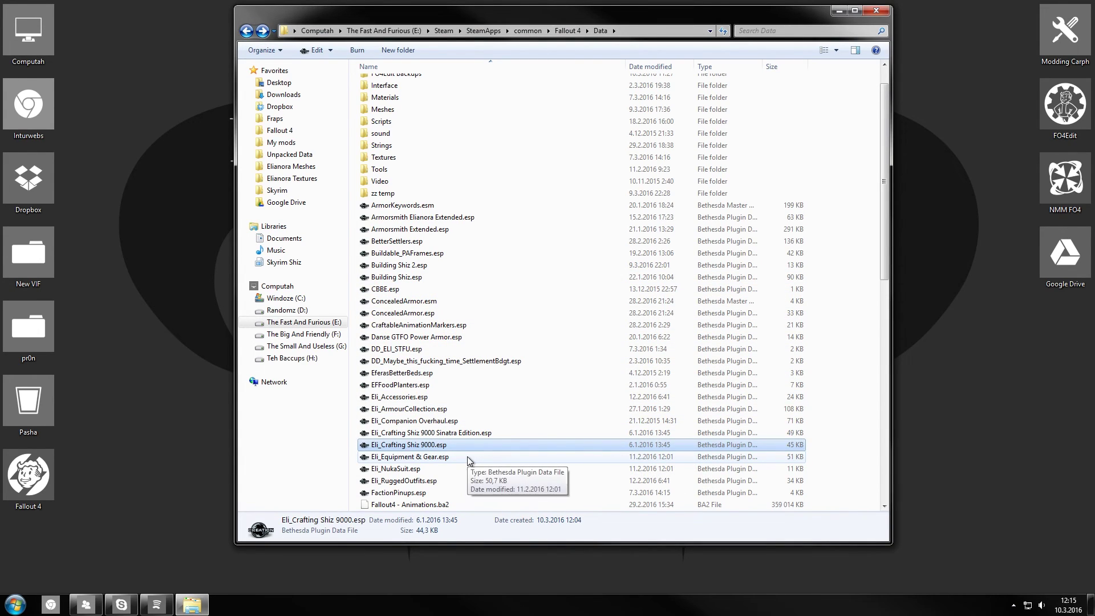
pyautogui.click(486, 435)
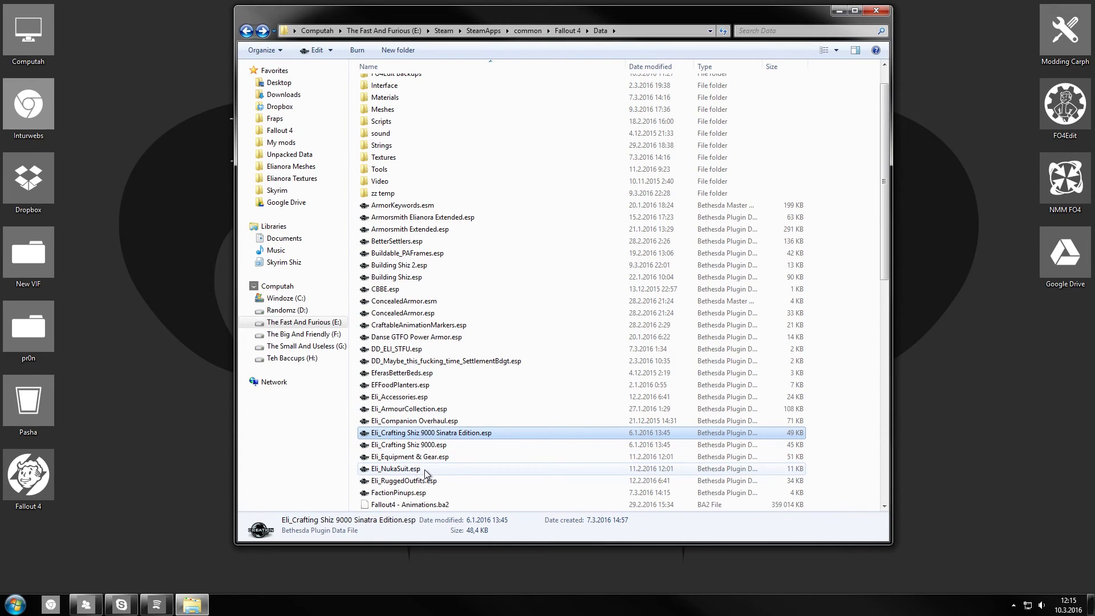
pyautogui.click(452, 492)
pyautogui.scroll(-2, 513, 489)
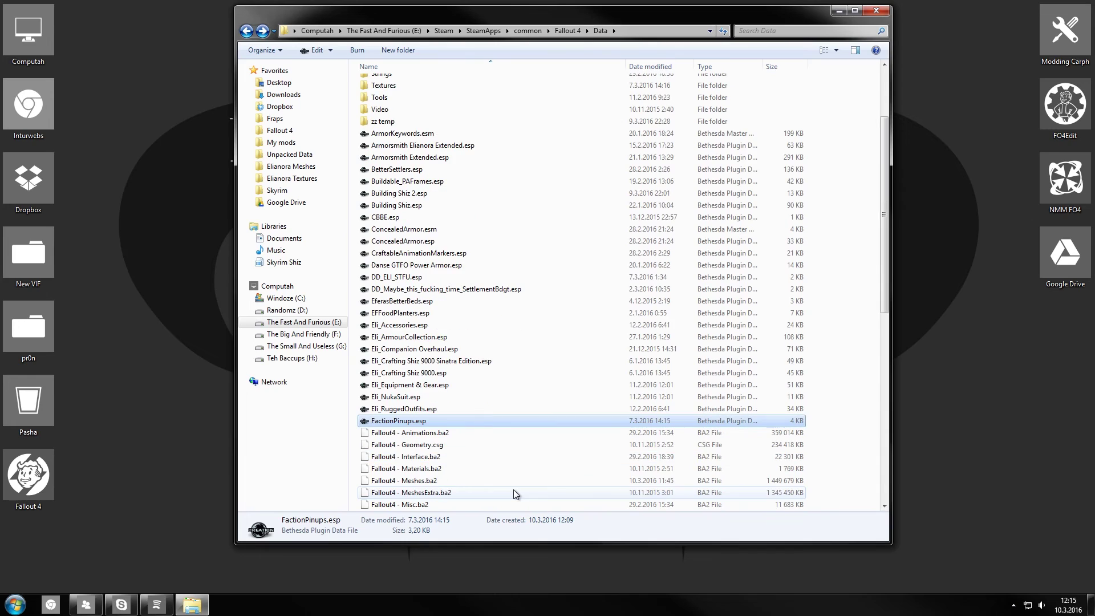
pyautogui.scroll(-8, 468, 431)
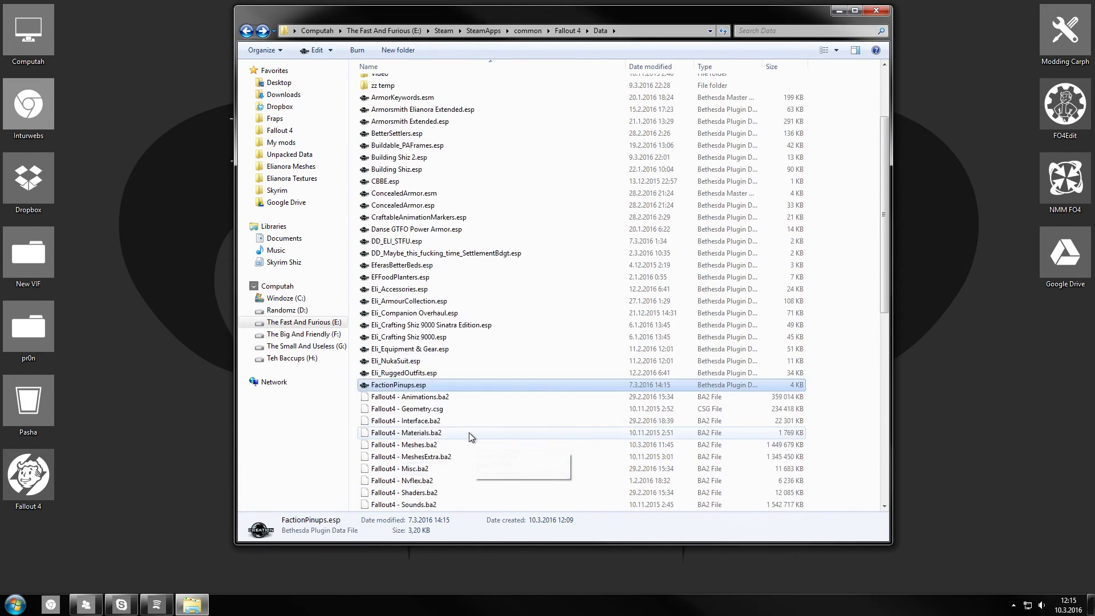
pyautogui.scroll(10, 469, 432)
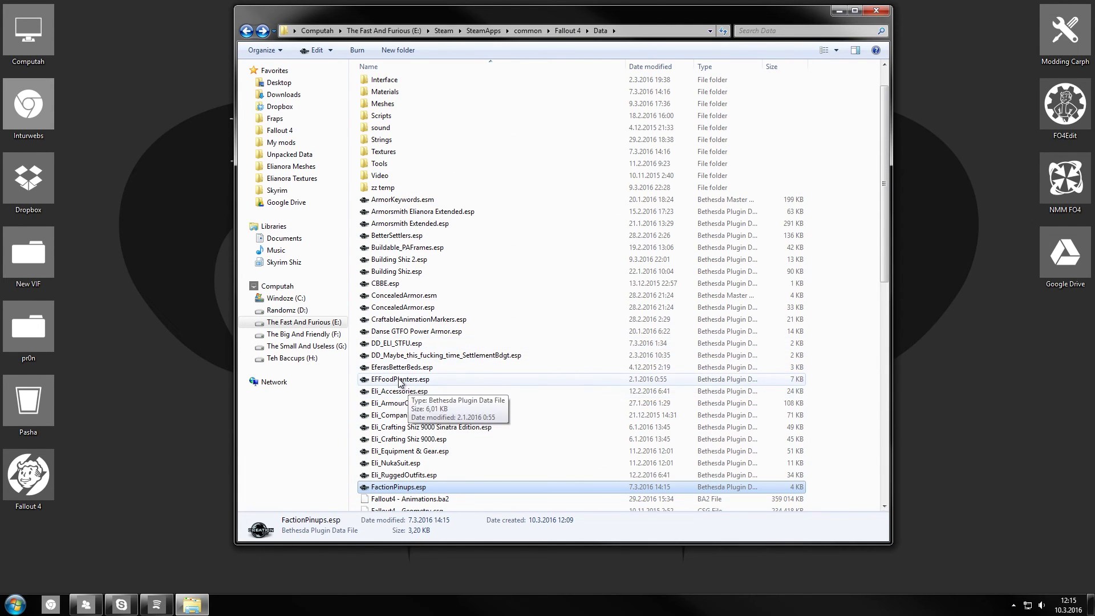
pyautogui.click(415, 369)
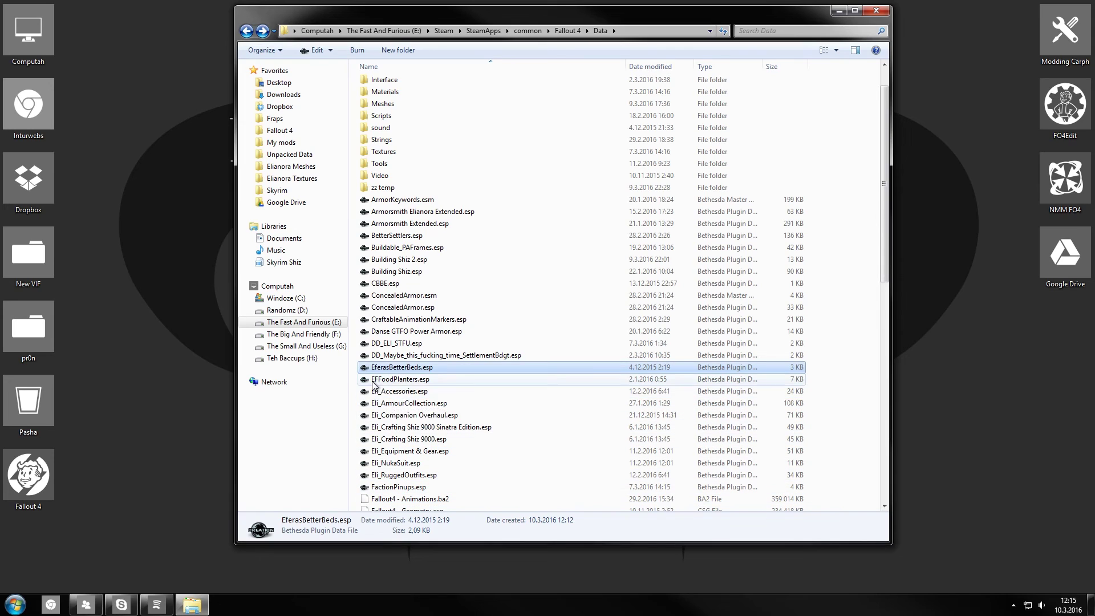
pyautogui.click(402, 438)
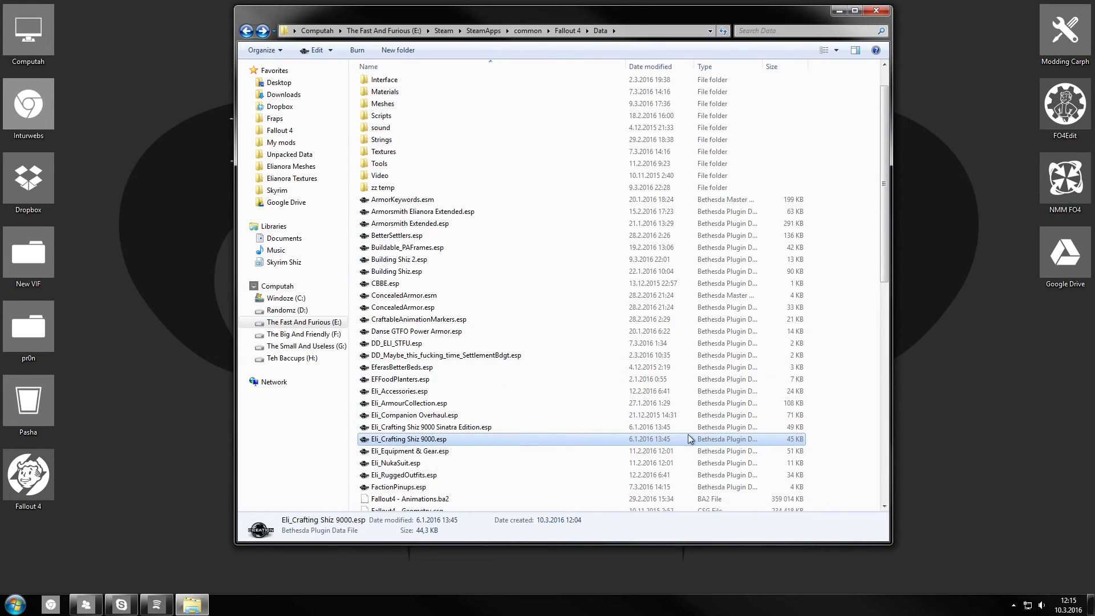
# Launch FO4Edit and load only FactionPinups.esp, EferasBetterBeds.esp and Eli_Crafting Shiz 9000.esp.
pyautogui.doubleClick(1065, 106)
pyautogui.rightClick(587, 190)
pyautogui.click(600, 207)
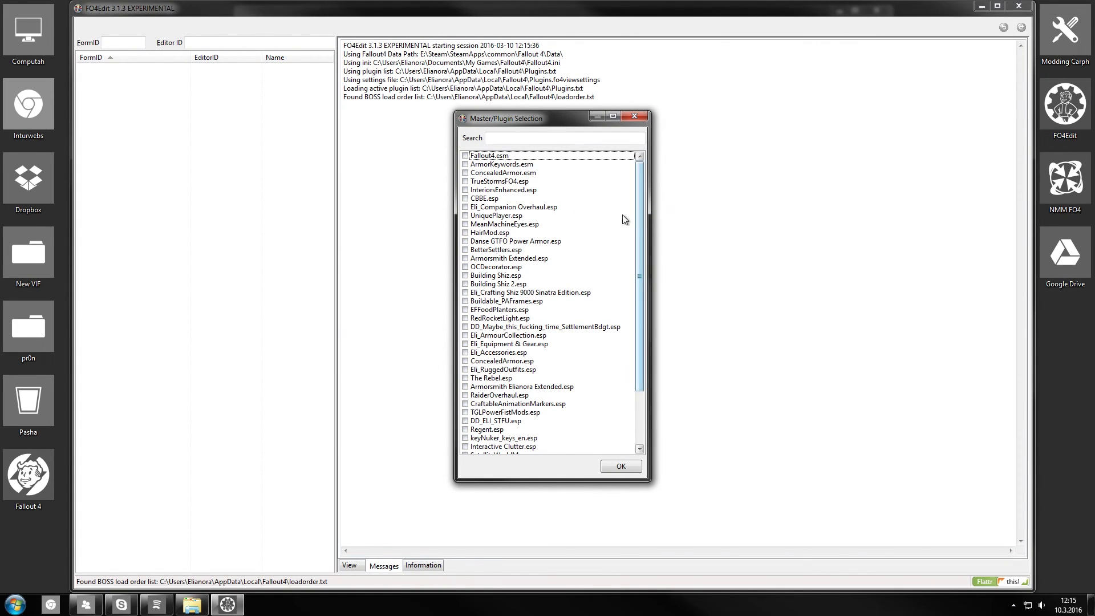
pyautogui.click(544, 388)
pyautogui.click(523, 310)
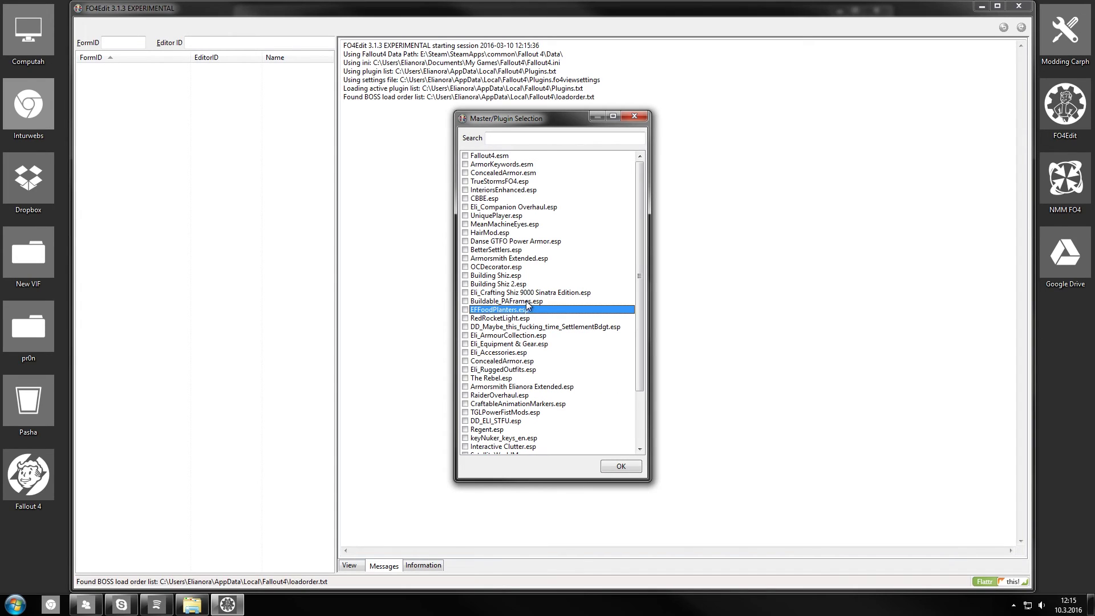
pyautogui.scroll(-3, 547, 439)
pyautogui.doubleClick(508, 447)
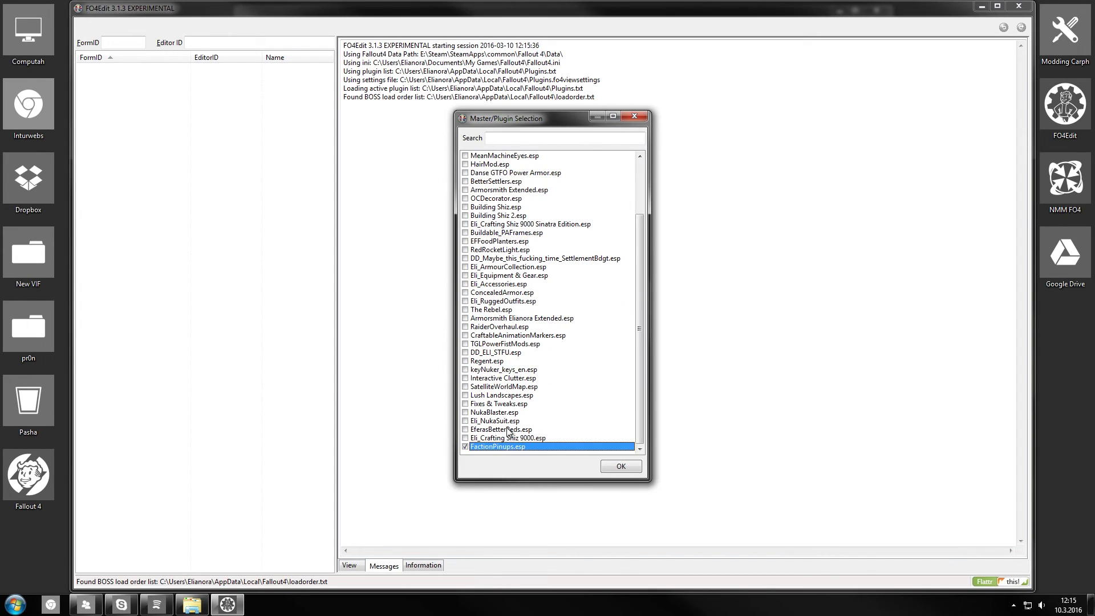
pyautogui.click(509, 430)
pyautogui.doubleClick(493, 438)
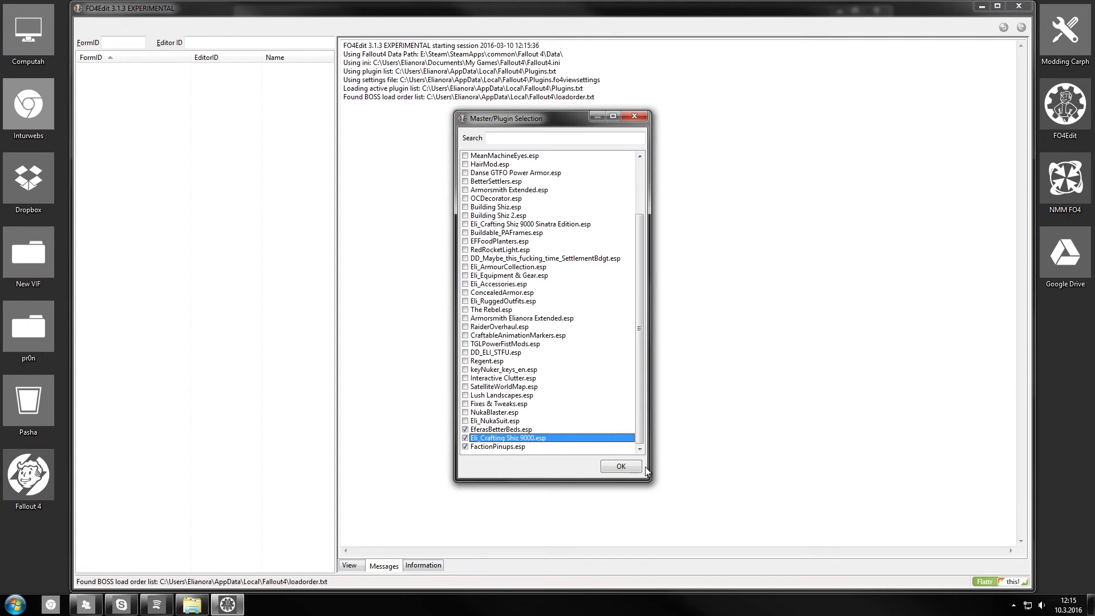
pyautogui.click(621, 466)
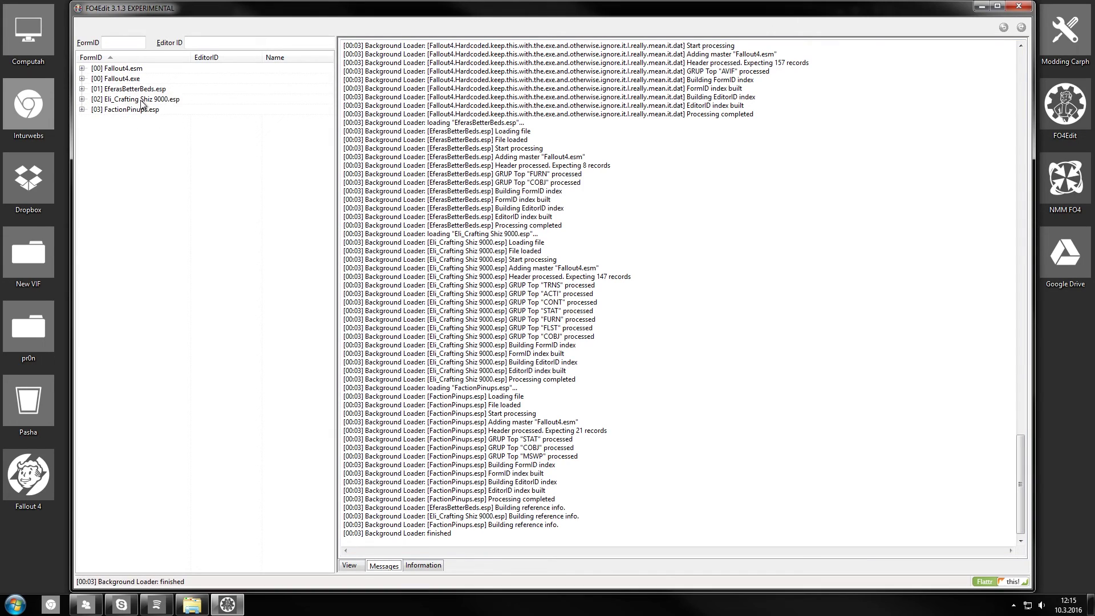
# Expand Eli_Crafting Shiz 9000.esp and list its Static records.
pyautogui.click(200, 95)
pyautogui.click(81, 100)
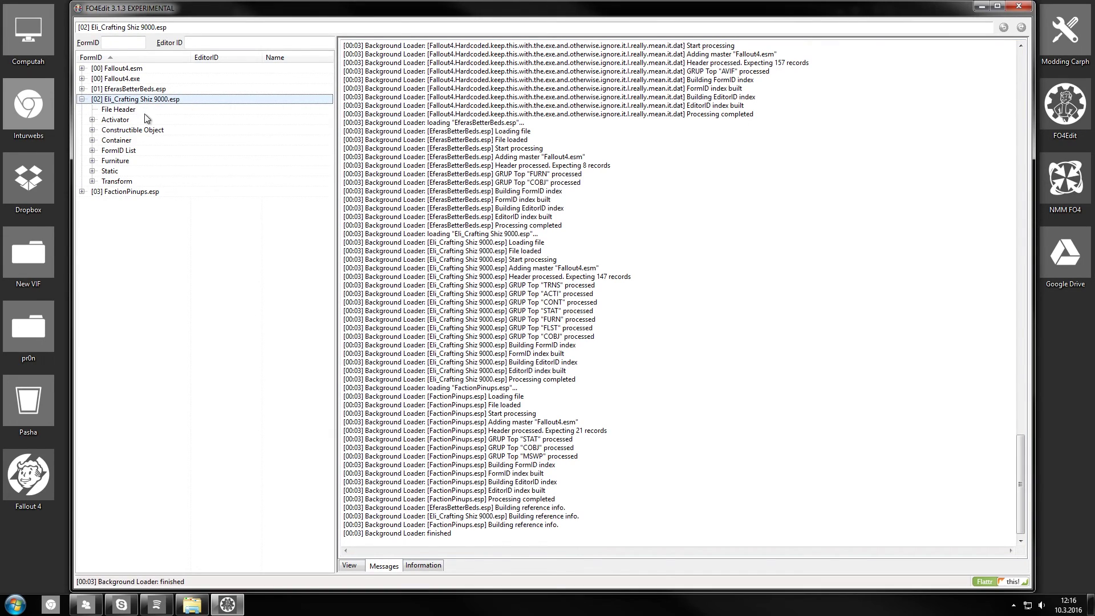
pyautogui.click(93, 171)
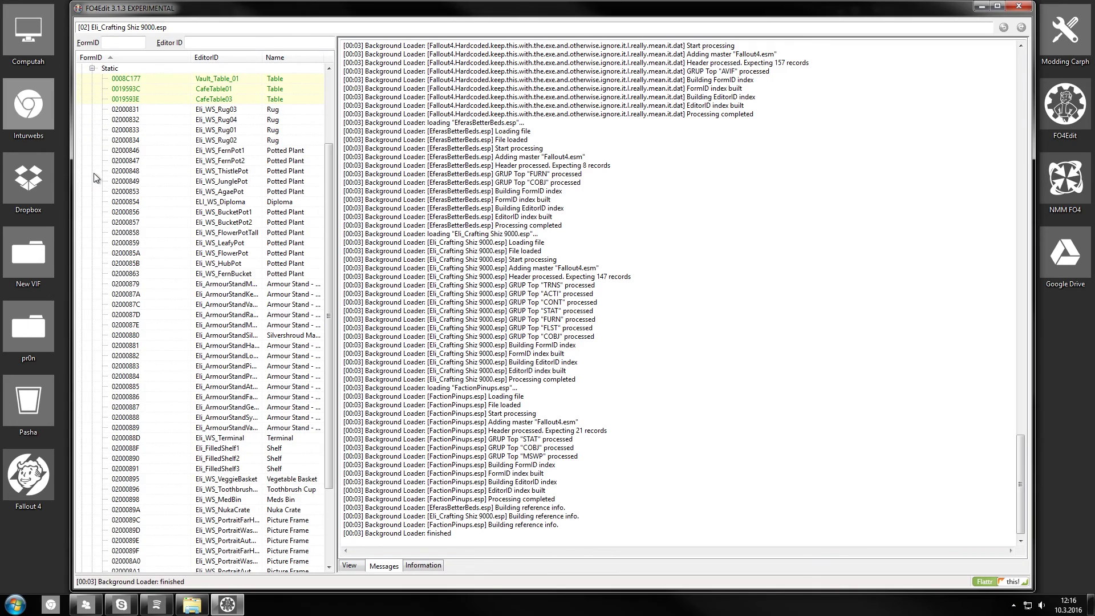
pyautogui.scroll(4, 95, 168)
pyautogui.click(92, 171)
pyautogui.click(216, 130)
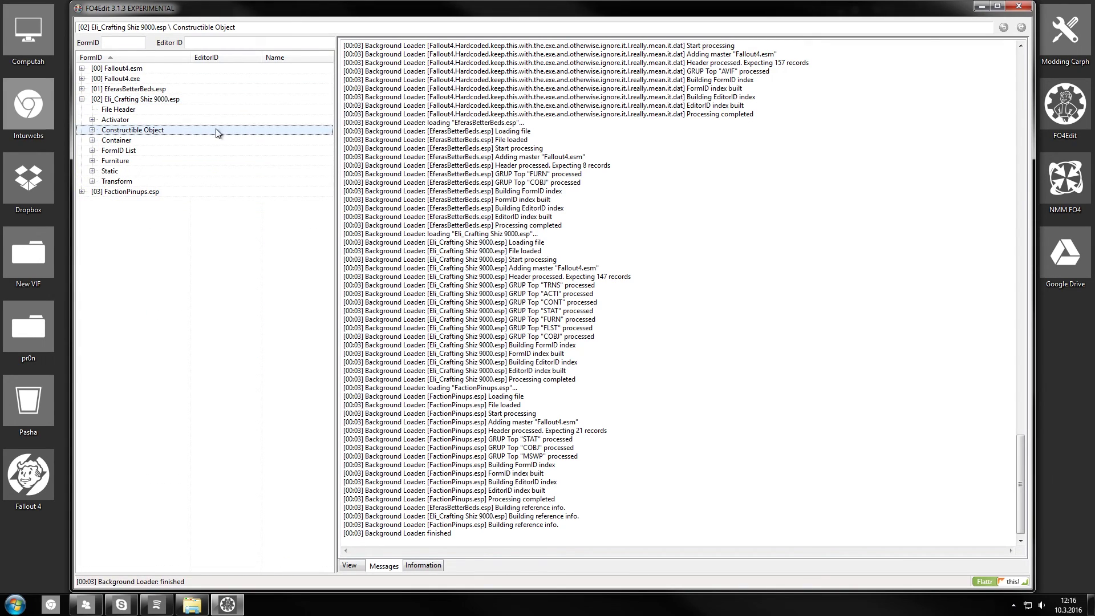
pyautogui.click(91, 171)
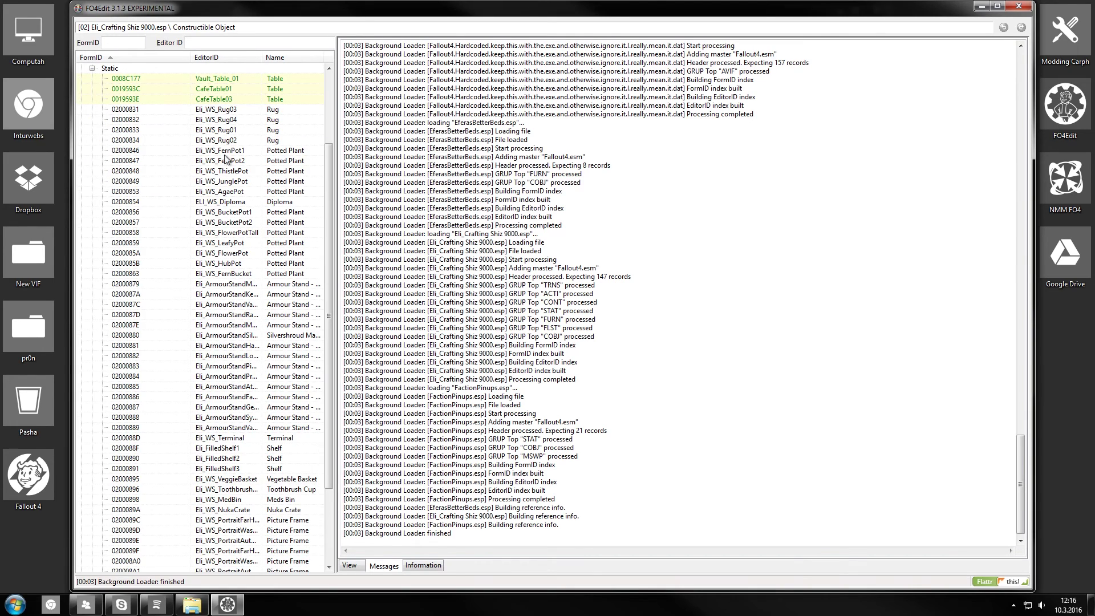
# Select the four Eli_WS_Rug static records, briefly checking a cafe table and one rug.
pyautogui.click(277, 113)
pyautogui.keyDown('shift'); pyautogui.click(283, 141); pyautogui.keyUp('shift')
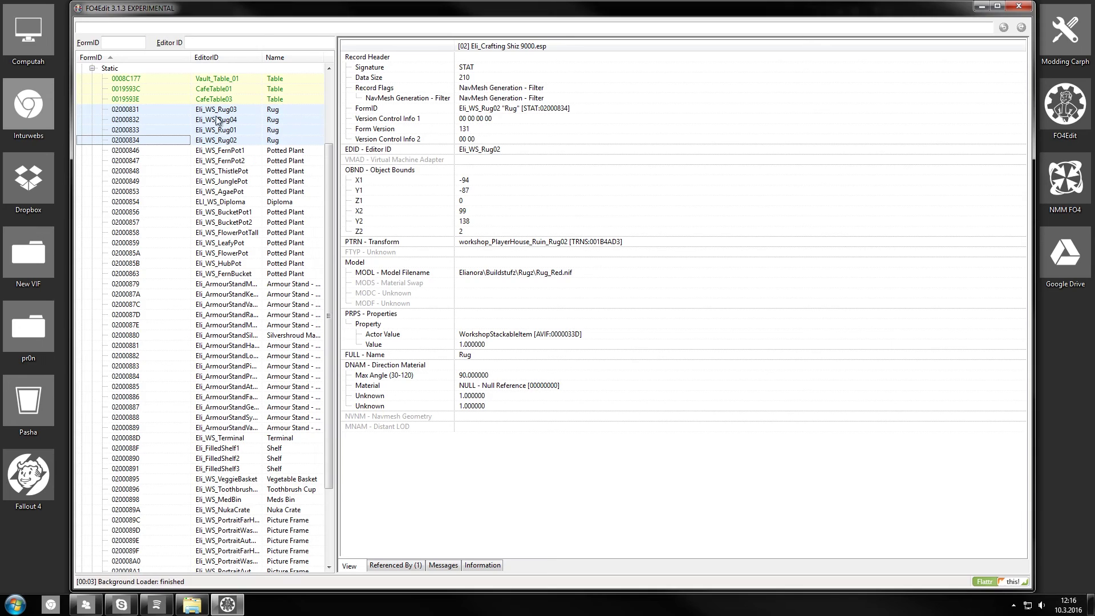
pyautogui.scroll(4, 262, 131)
pyautogui.click(214, 191)
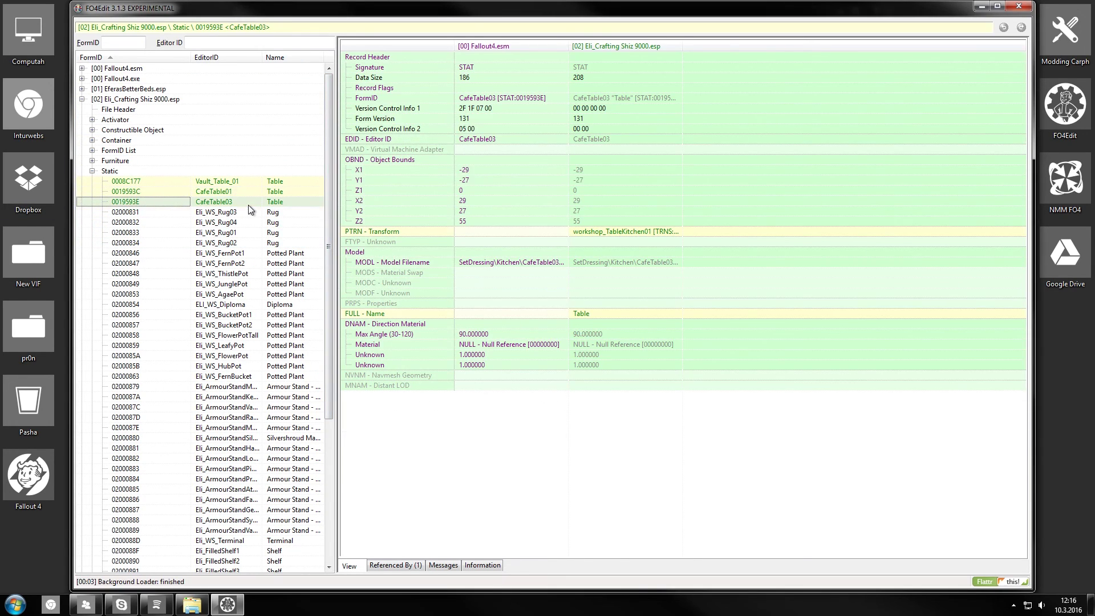
pyautogui.click(251, 212)
pyautogui.keyDown('shift'); pyautogui.click(282, 244); pyautogui.keyUp('shift')
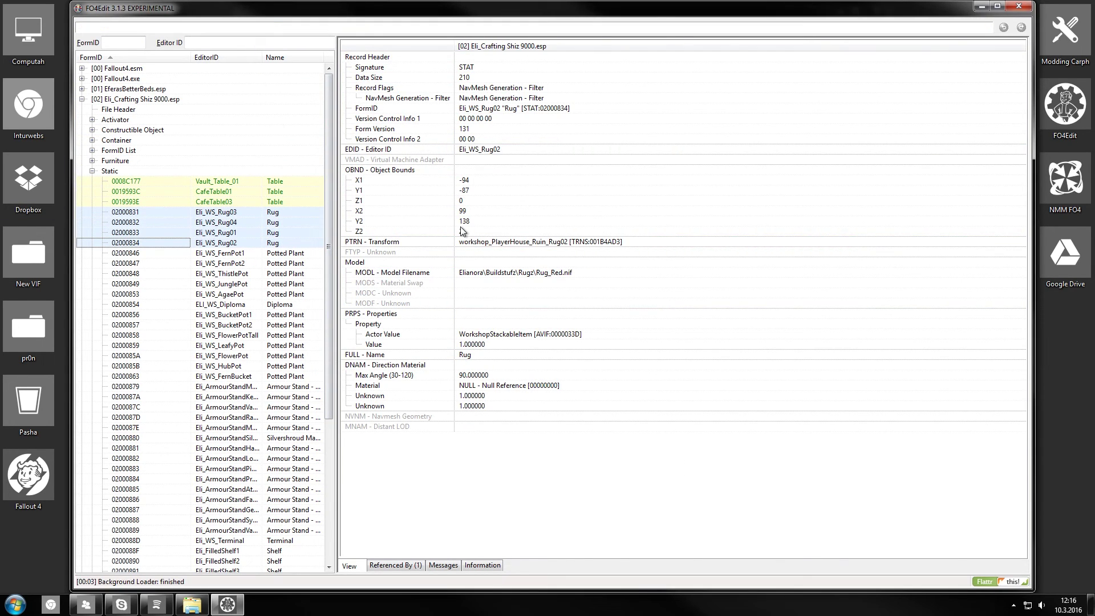
pyautogui.click(277, 209)
pyautogui.keyDown('shift'); pyautogui.click(286, 242); pyautogui.keyUp('shift')
# Start deleting the four rug records, then cancel the removal to keep them.
pyautogui.rightClick(279, 227)
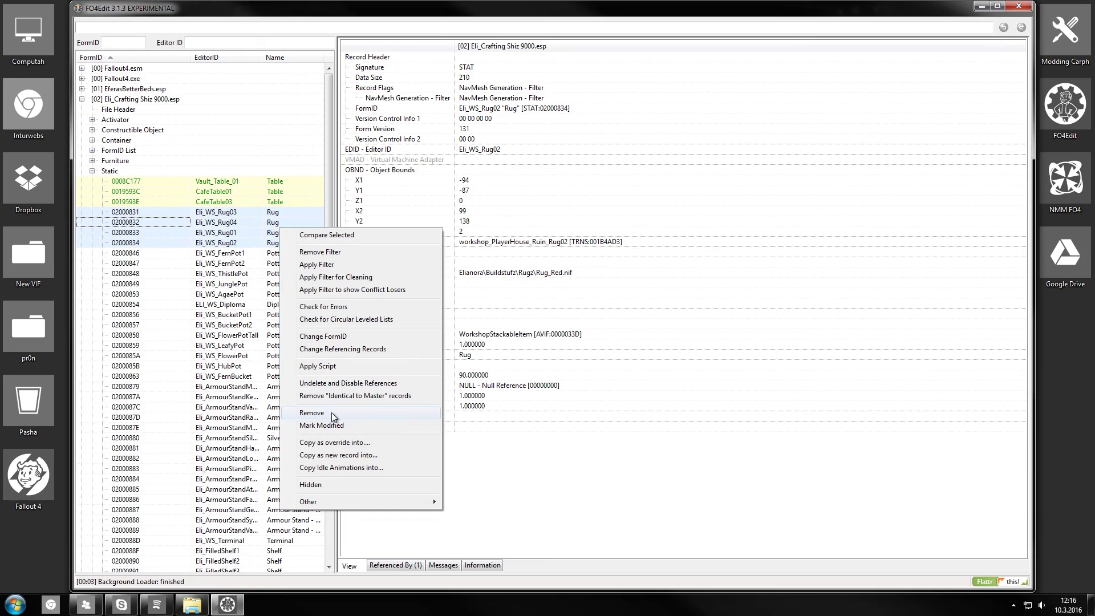
pyautogui.click(229, 236)
pyautogui.keyDown('shift'); pyautogui.click(229, 242); pyautogui.keyUp('shift')
pyautogui.press('Delete')
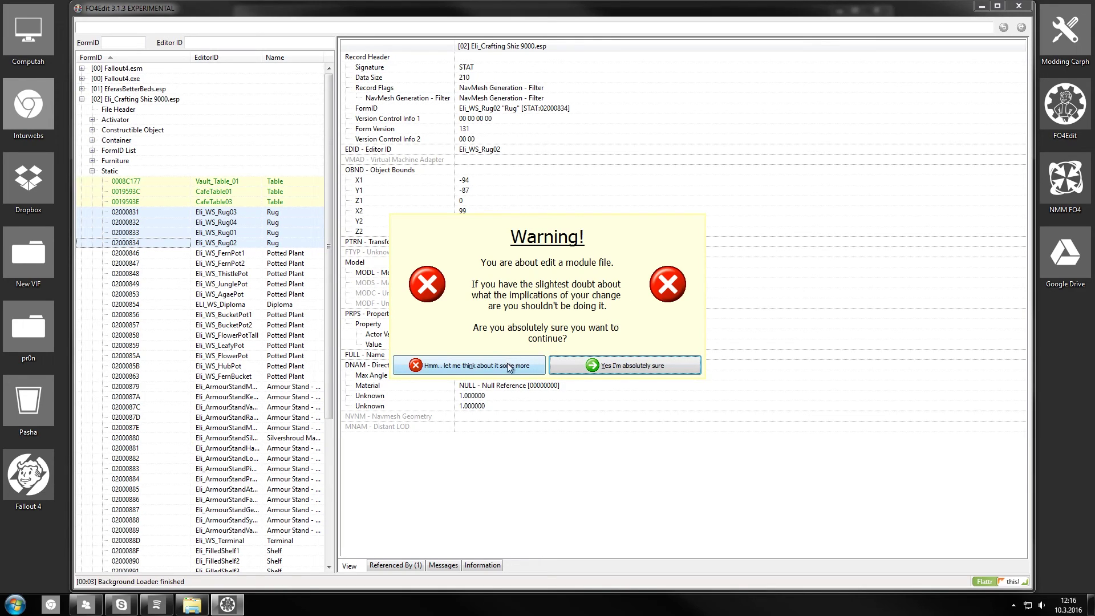
pyautogui.click(593, 366)
# List the Furniture records and compare NpcTableVaultSit02 against its Fallout4.esm original.
pyautogui.click(206, 192)
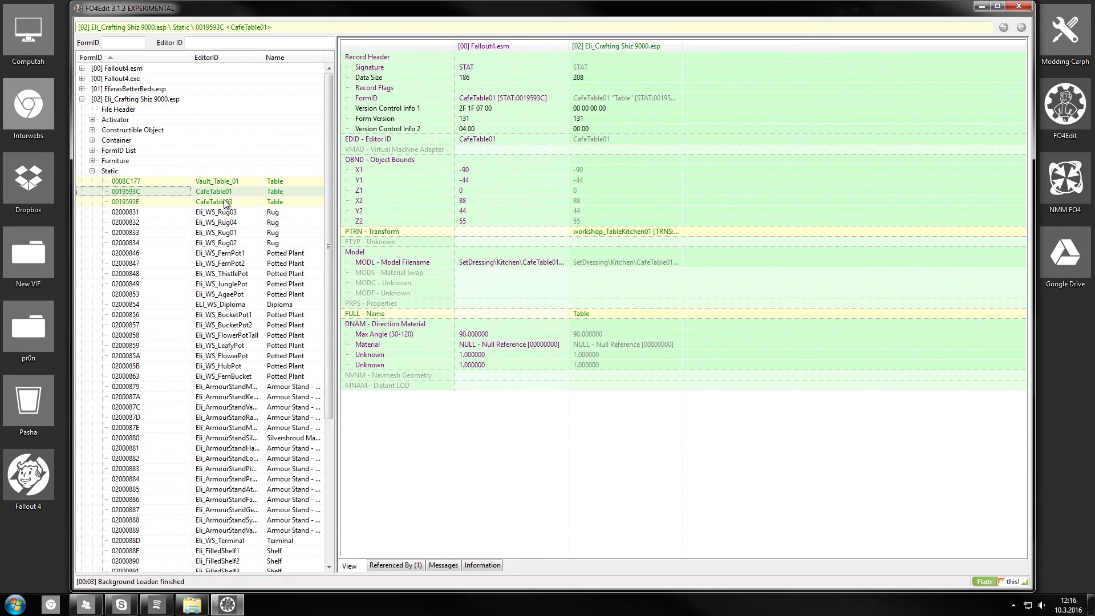
pyautogui.click(134, 325)
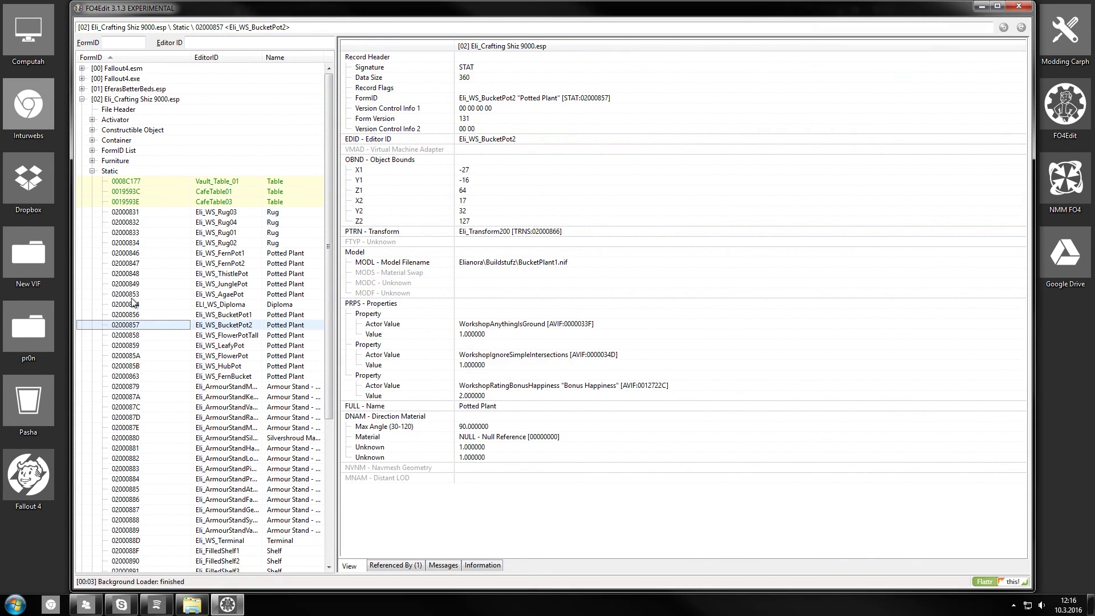
pyautogui.click(91, 161)
pyautogui.click(244, 213)
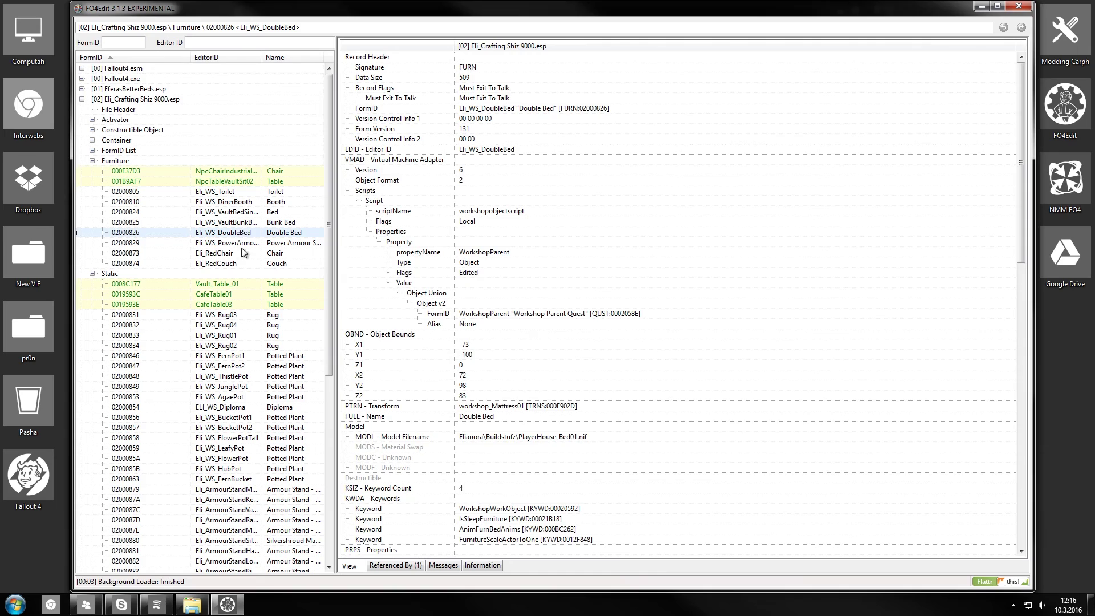
pyautogui.click(211, 182)
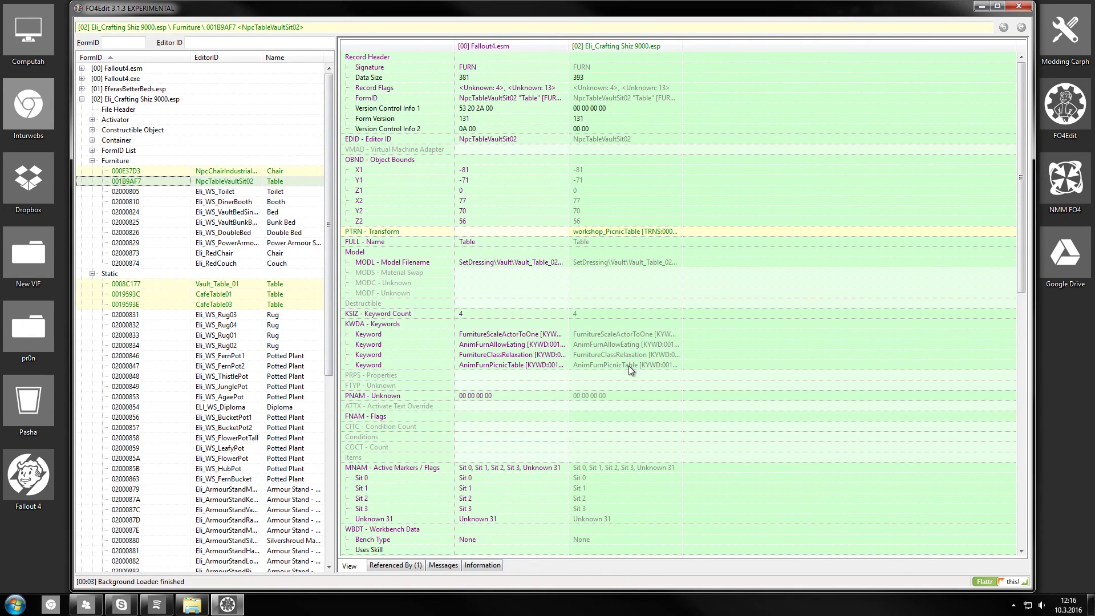
# Collapse Furniture and Static, then browse the DinerBooth, VaultBunkBed and VaultBedSingle recipes.
pyautogui.click(92, 160)
pyautogui.click(92, 170)
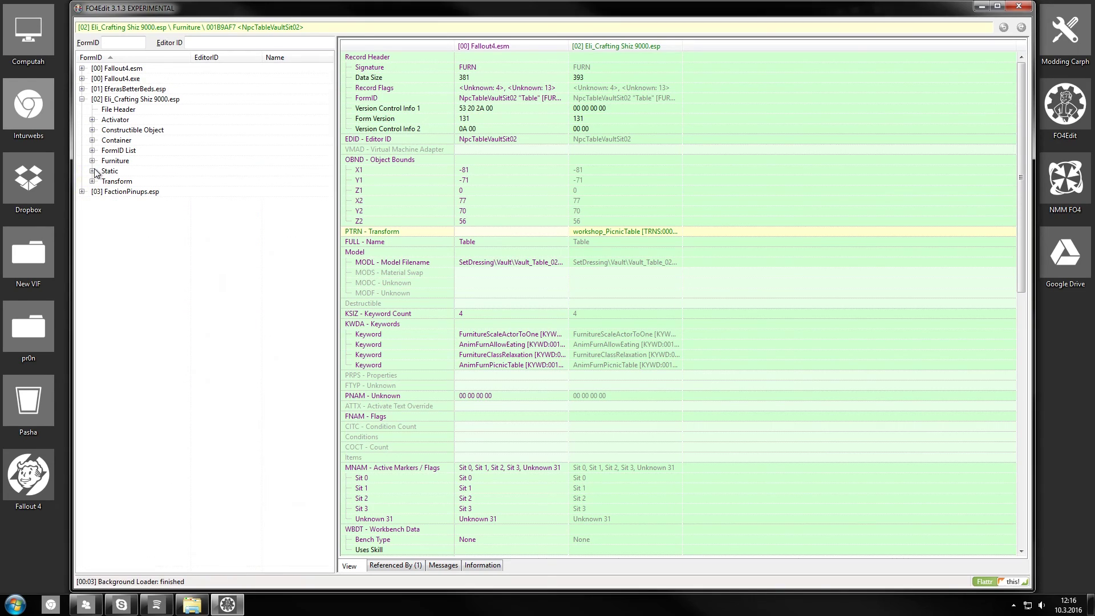
pyautogui.click(137, 131)
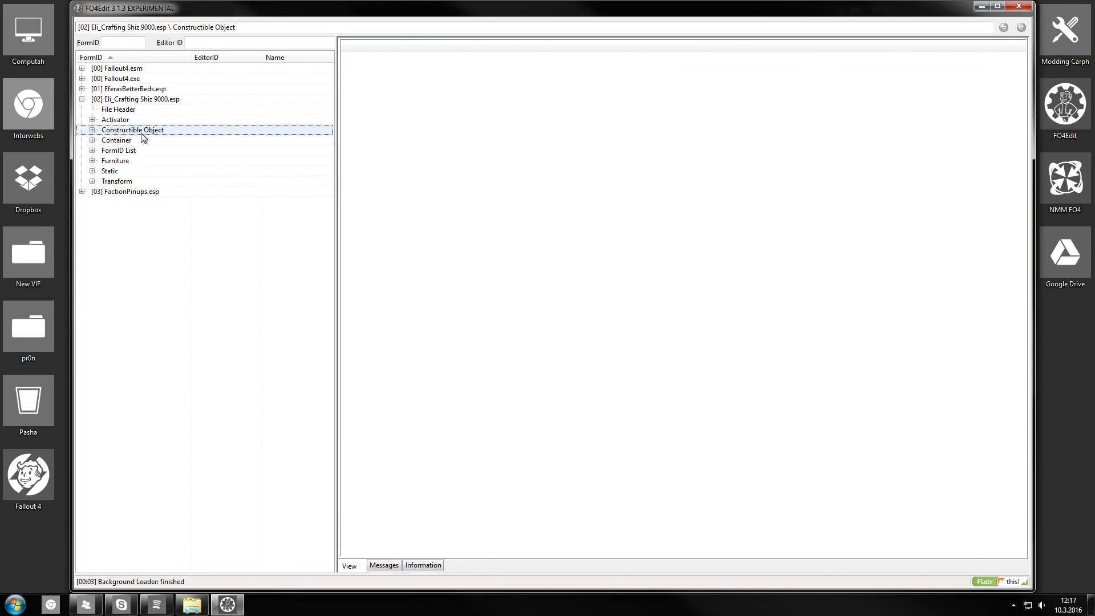
pyautogui.click(91, 130)
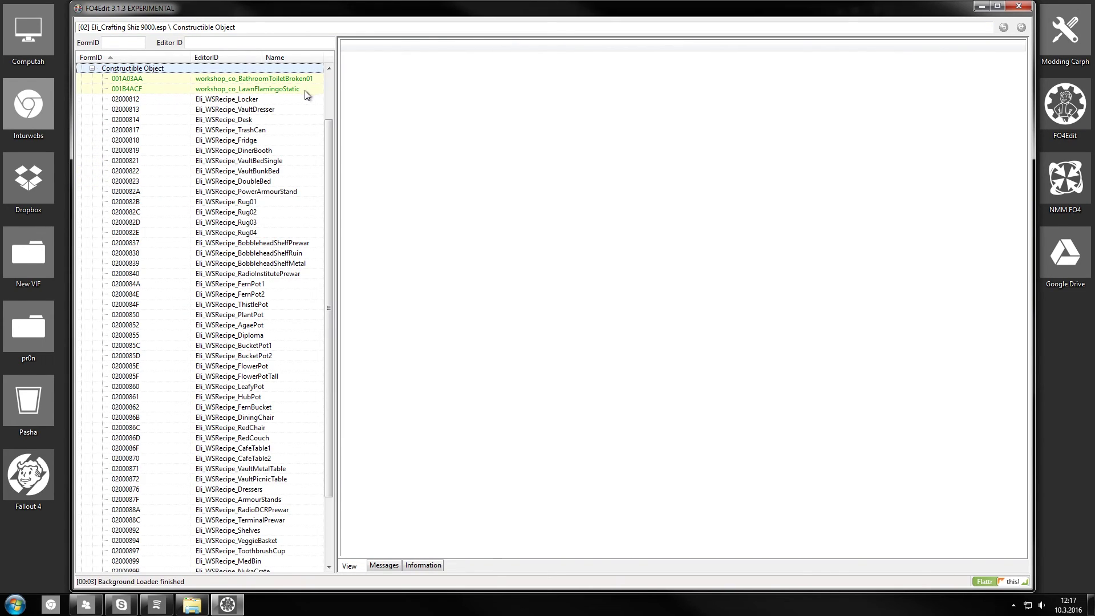
pyautogui.click(253, 151)
pyautogui.click(279, 167)
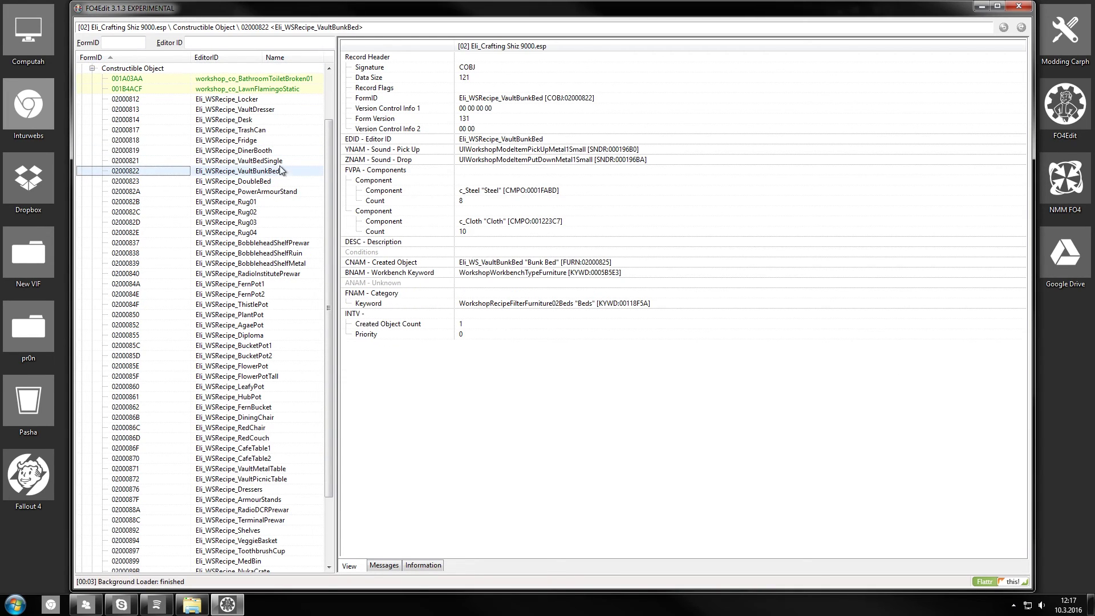
pyautogui.click(279, 161)
# Select the VaultDresser, VaultBedSingle and VaultBunkBed recipes, then view DoubleBed (6 steel, 8 cloth).
pyautogui.keyDown('ctrl'); pyautogui.click(264, 110); pyautogui.keyUp('ctrl')
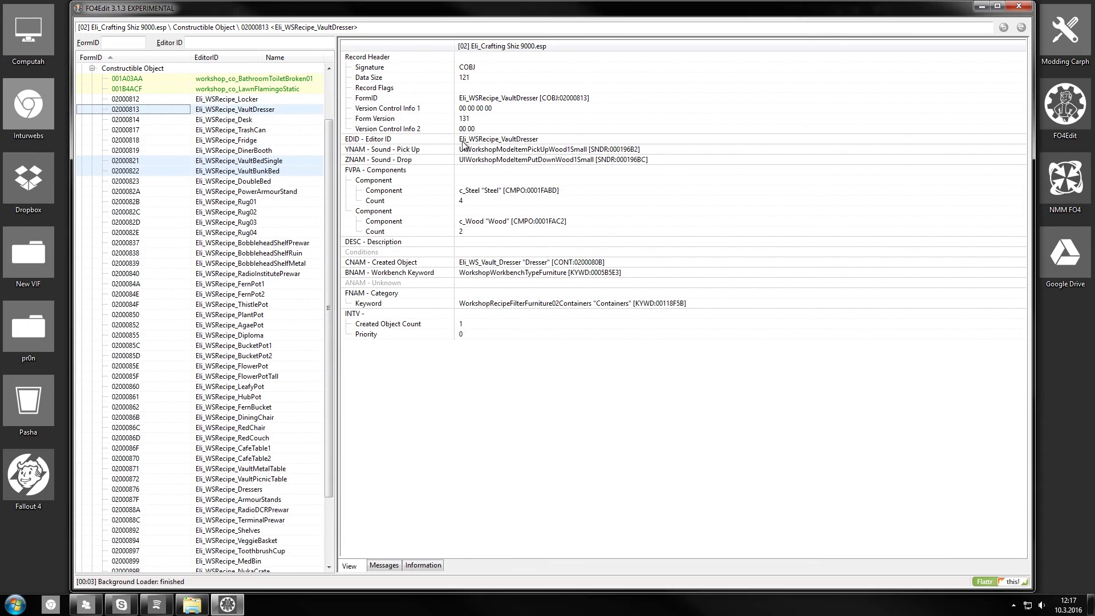
pyautogui.click(279, 110)
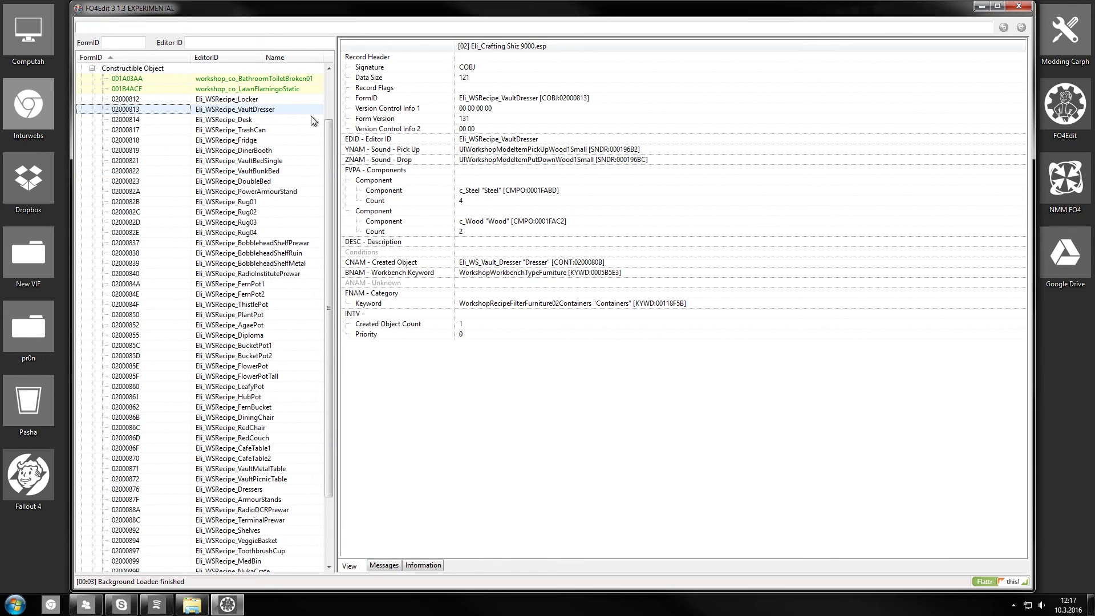
pyautogui.keyDown('ctrl'); pyautogui.click(282, 160); pyautogui.keyUp('ctrl')
pyautogui.keyDown('ctrl'); pyautogui.click(283, 171); pyautogui.keyUp('ctrl')
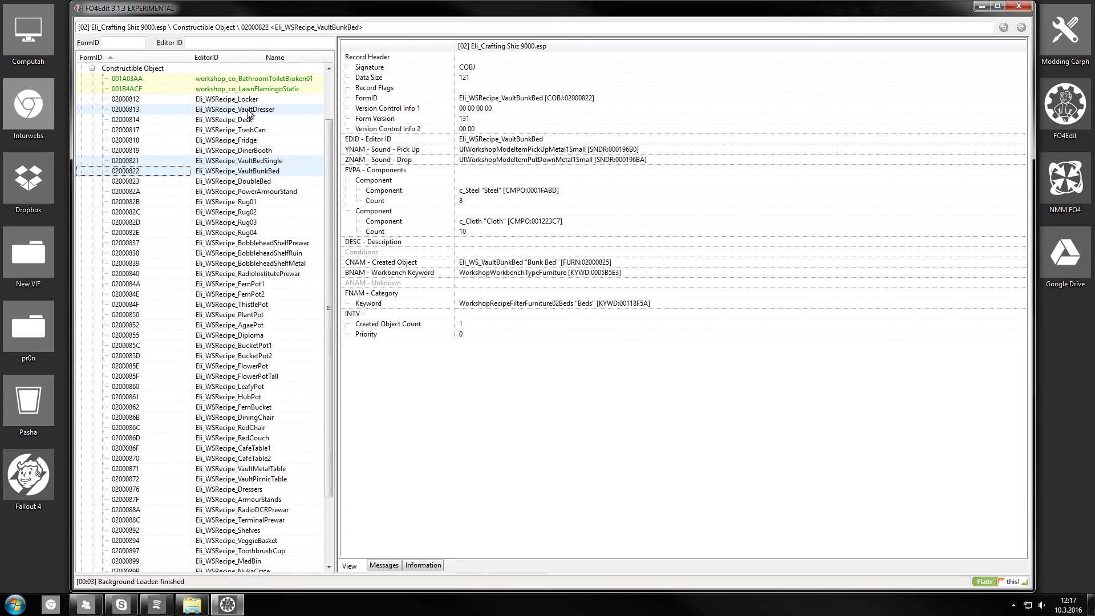
pyautogui.click(278, 181)
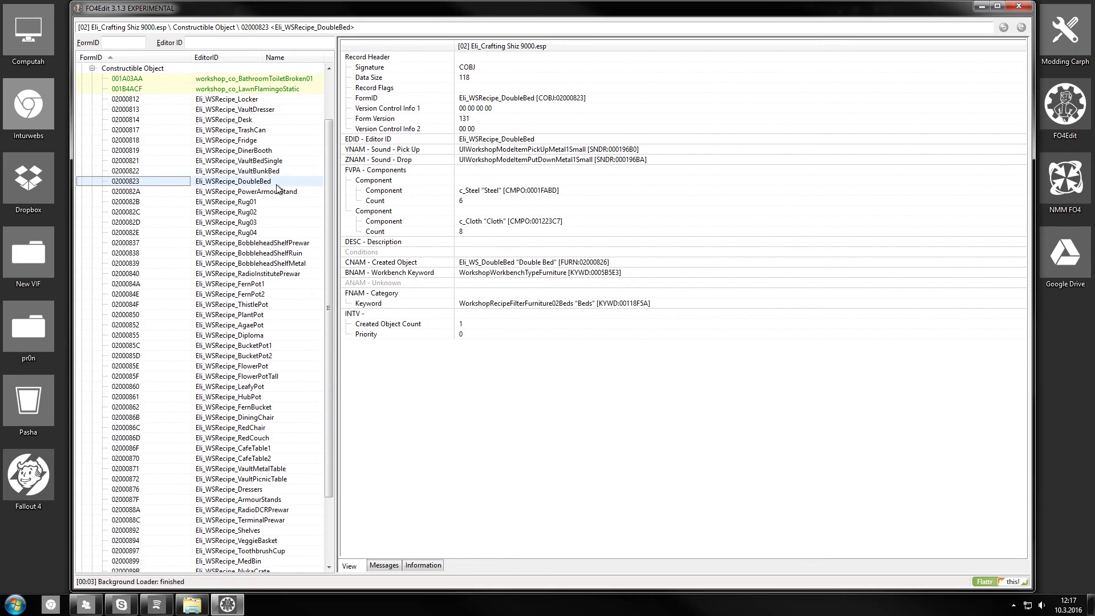
pyautogui.scroll(2, 308, 251)
pyautogui.scroll(-5, 174, 177)
pyautogui.scroll(5, 126, 154)
# Expand the plugin's four FormID lists and view the Eli_Dressers form list.
pyautogui.click(91, 130)
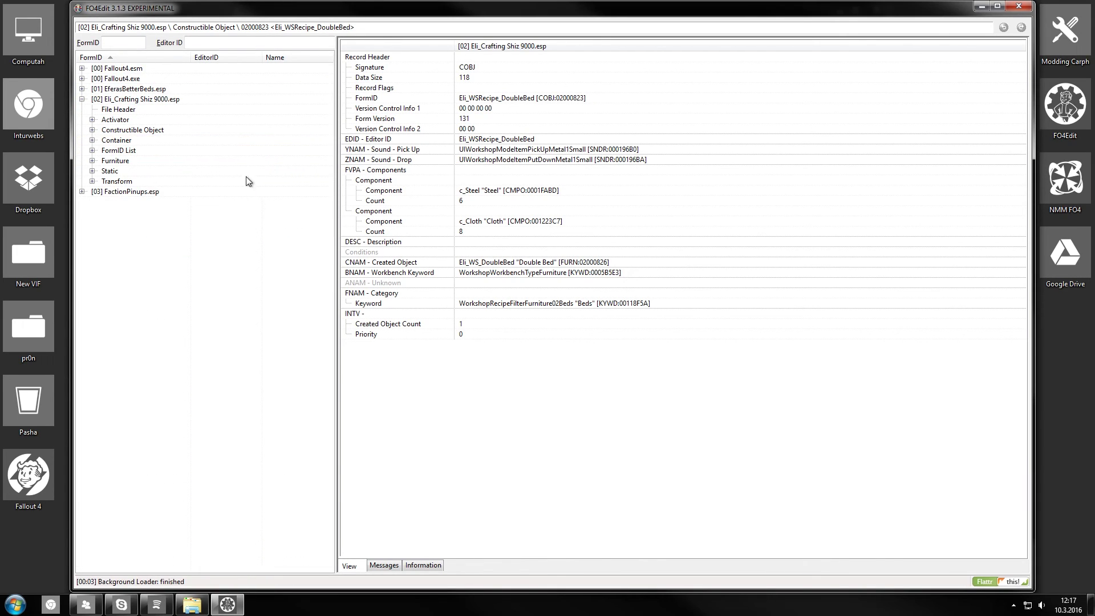
pyautogui.click(126, 153)
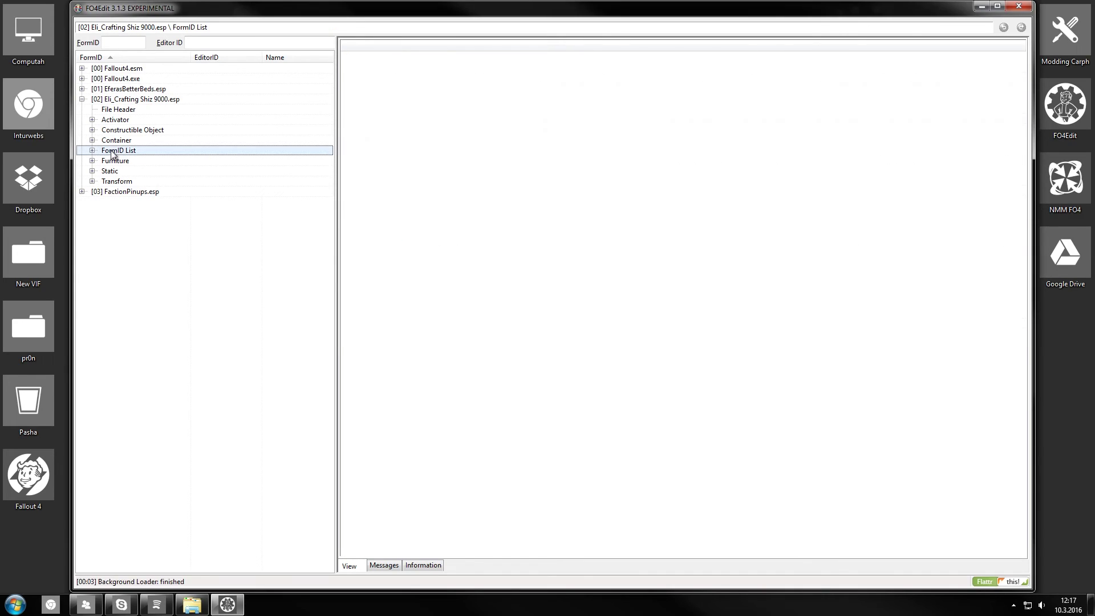
pyautogui.click(92, 150)
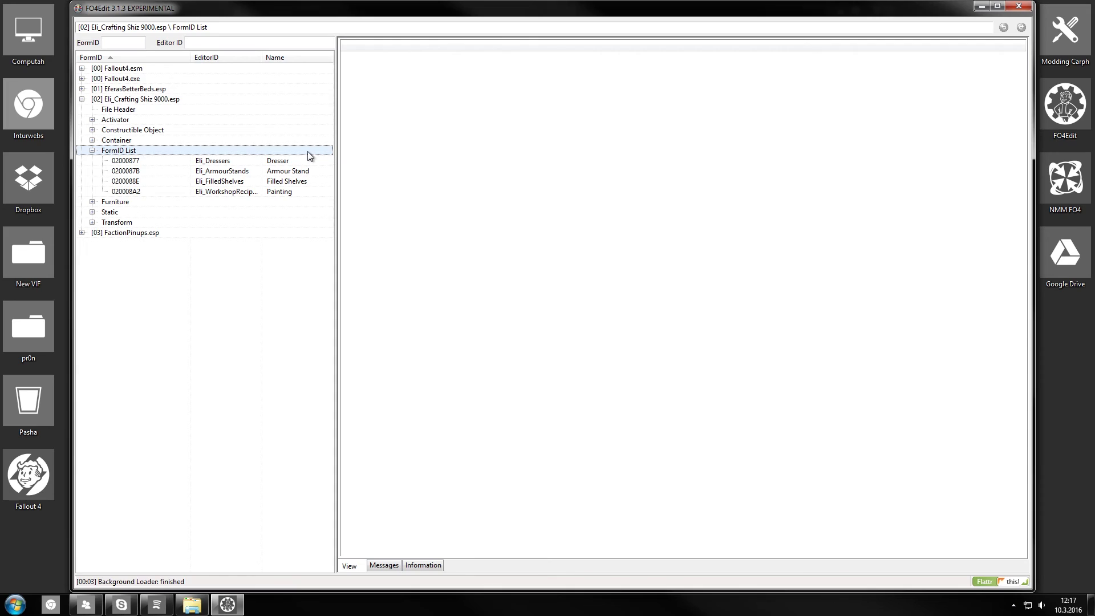
pyautogui.click(287, 160)
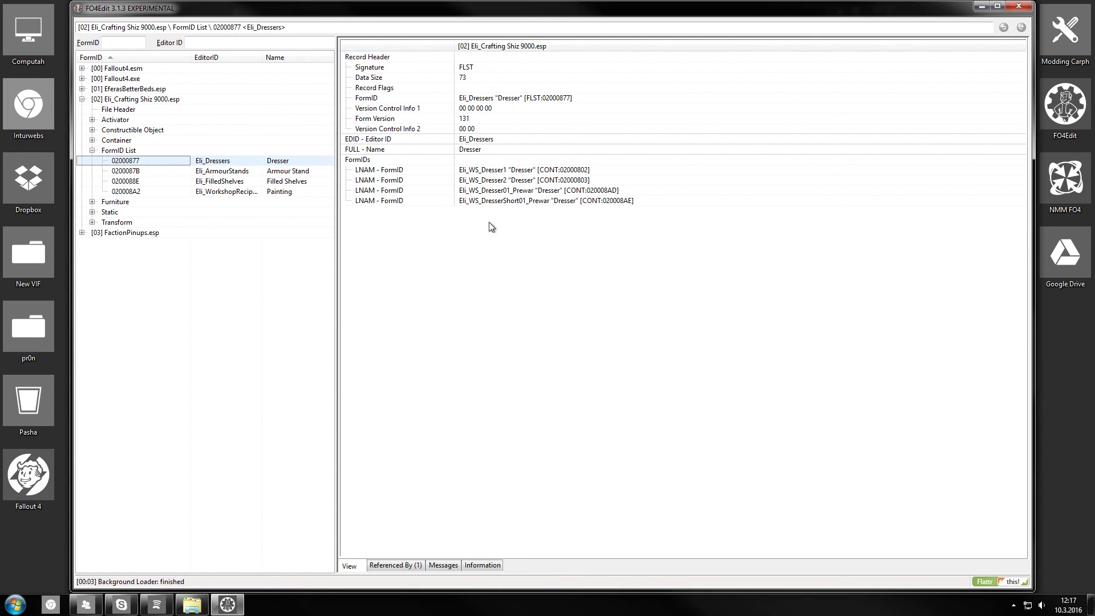
# Check the VaultDresser and Dressers recipe records in Constructible Object.
pyautogui.click(92, 129)
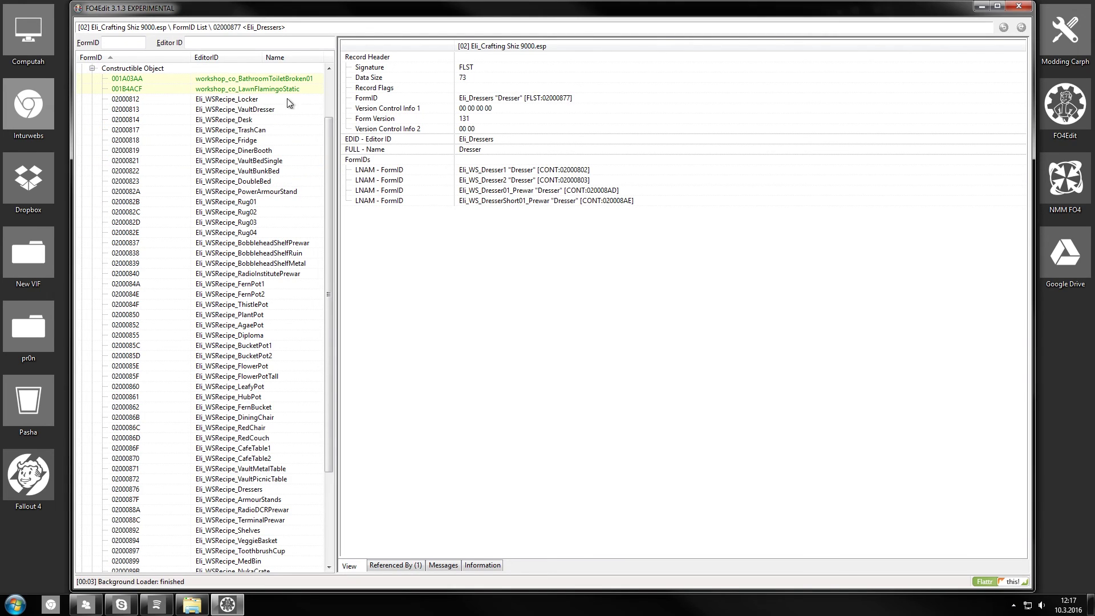
pyautogui.click(251, 112)
pyautogui.scroll(-6, 331, 381)
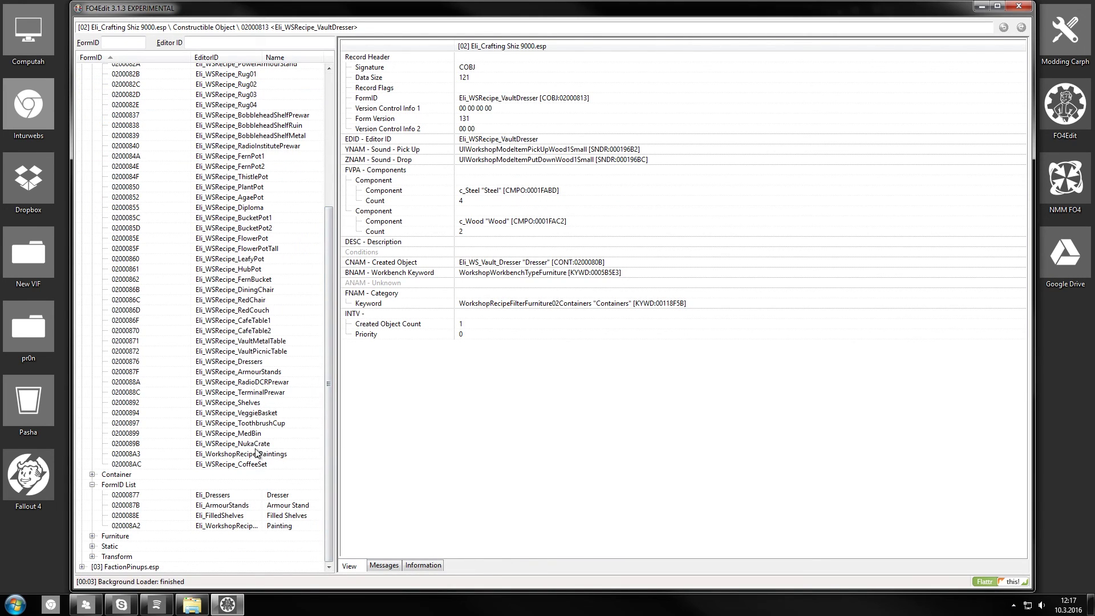
pyautogui.click(257, 364)
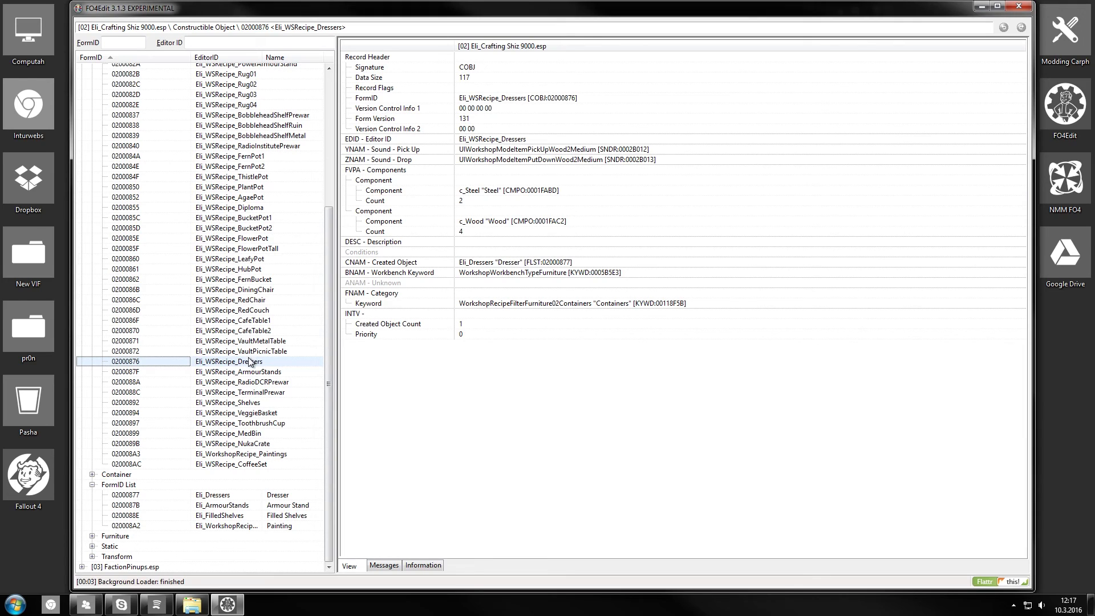
pyautogui.scroll(7, 297, 358)
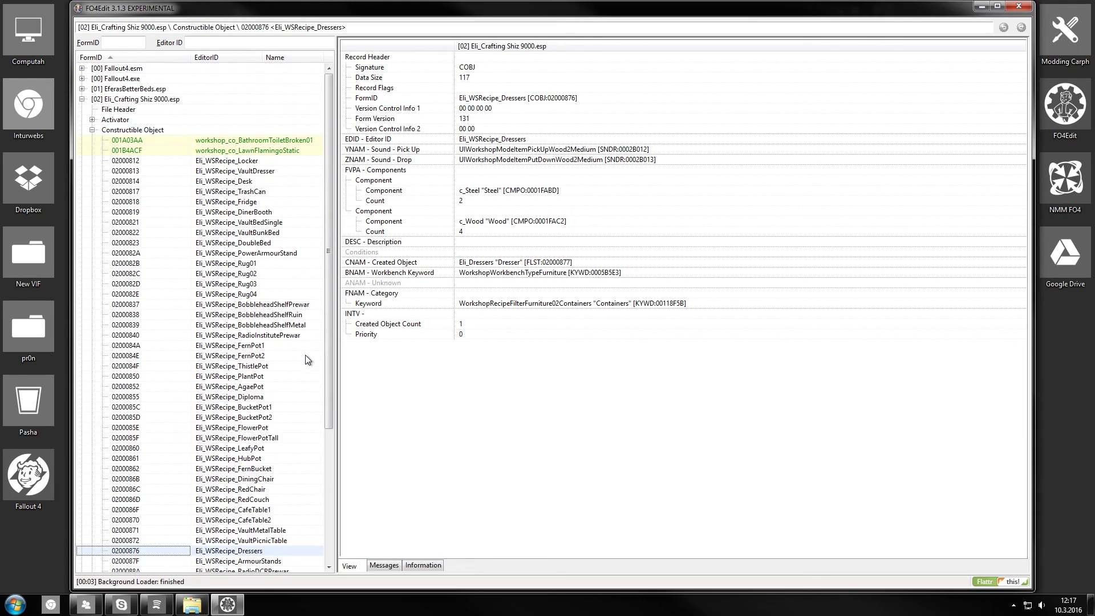
# Show the Eli_WorkshopRecipeList_Paintings form list with its 13 portrait and frame entries.
pyautogui.click(92, 130)
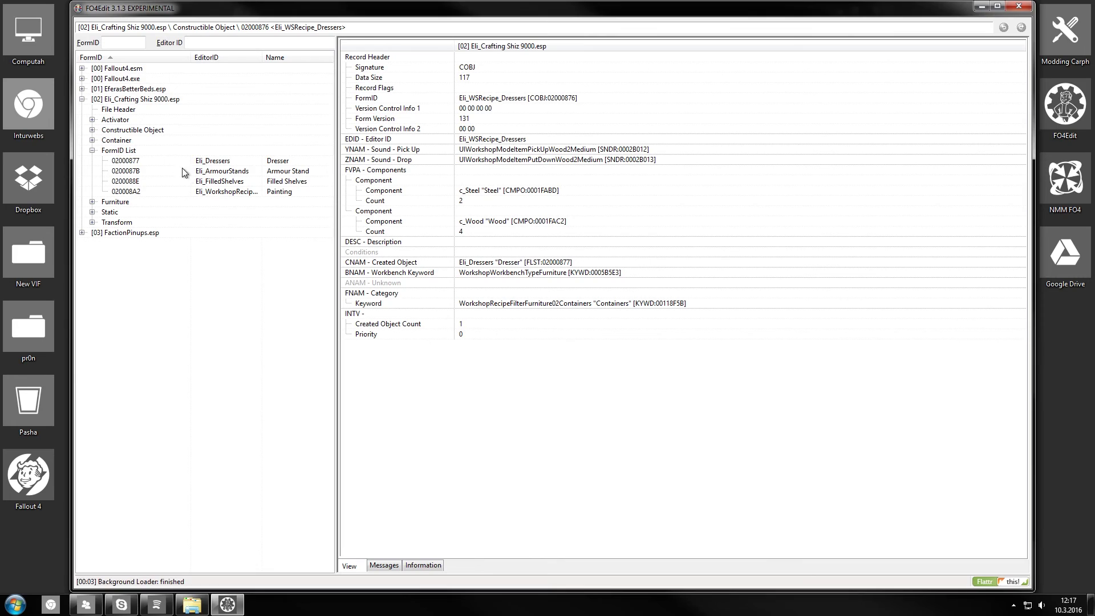
pyautogui.click(292, 193)
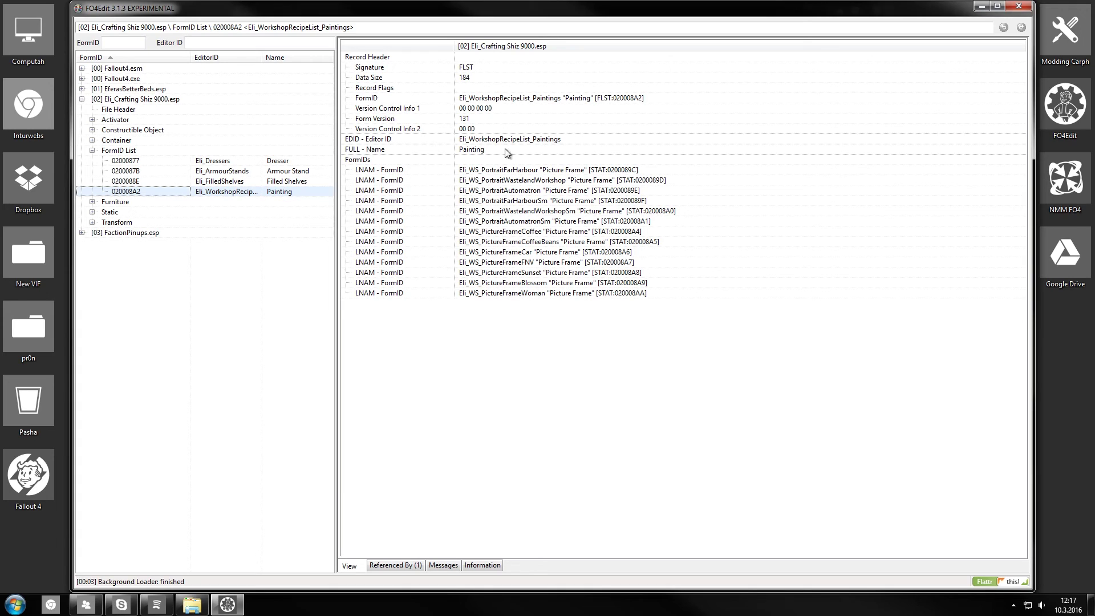
pyautogui.click(92, 130)
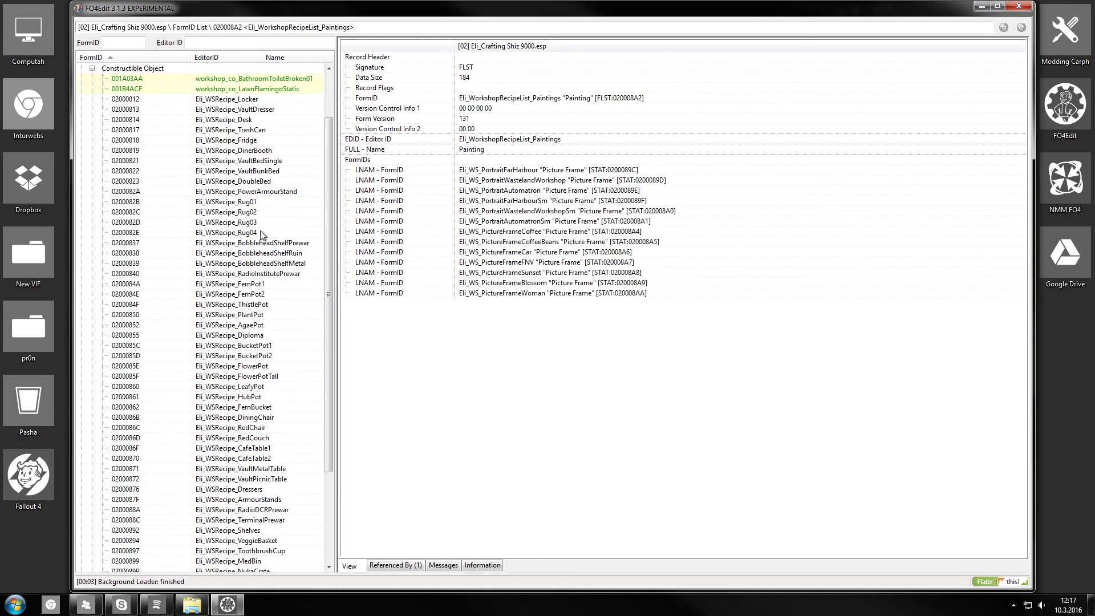
pyautogui.scroll(-5, 271, 319)
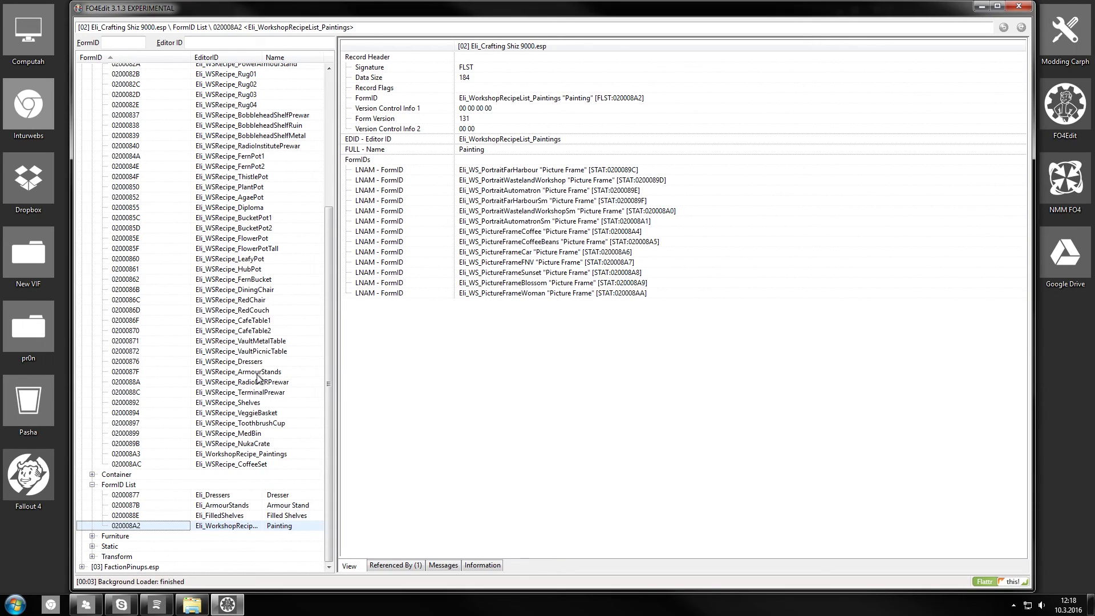
# Follow the Eli_WorkshopRecipe_Paintings CNAM link to the Painting form list and pick its first entry.
pyautogui.click(272, 455)
pyautogui.click(508, 264)
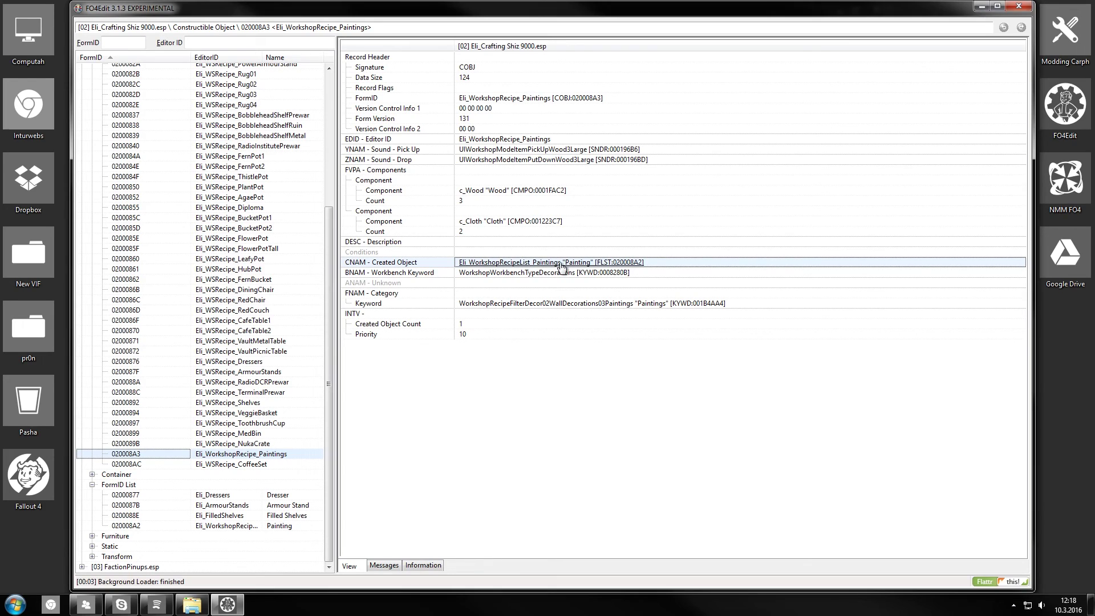
pyautogui.click(366, 268)
pyautogui.keyDown('ctrl'); pyautogui.click(489, 263); pyautogui.keyUp('ctrl')
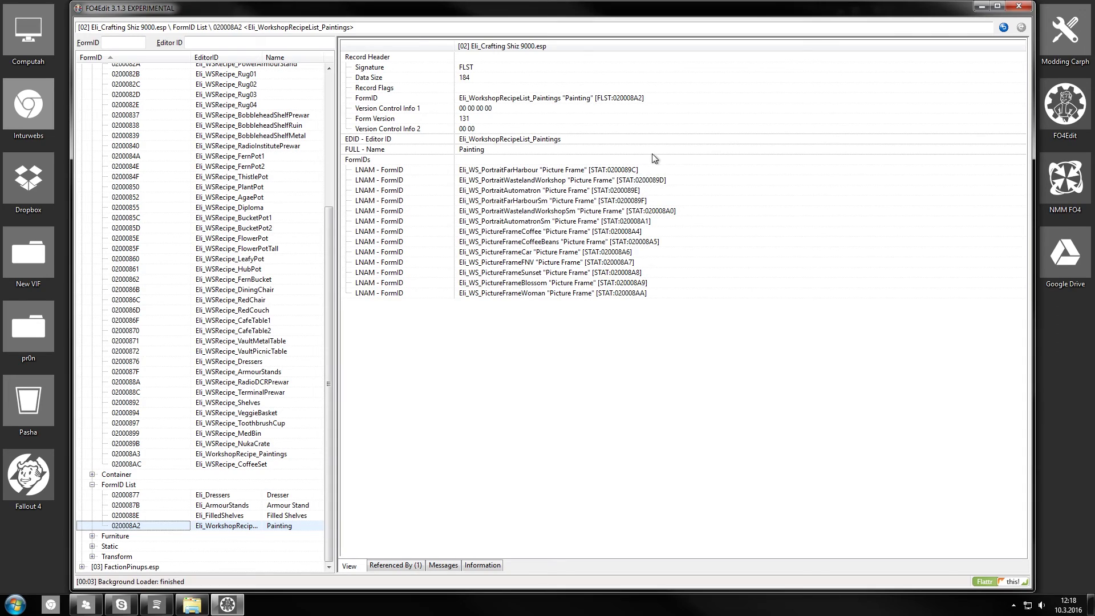
pyautogui.click(631, 173)
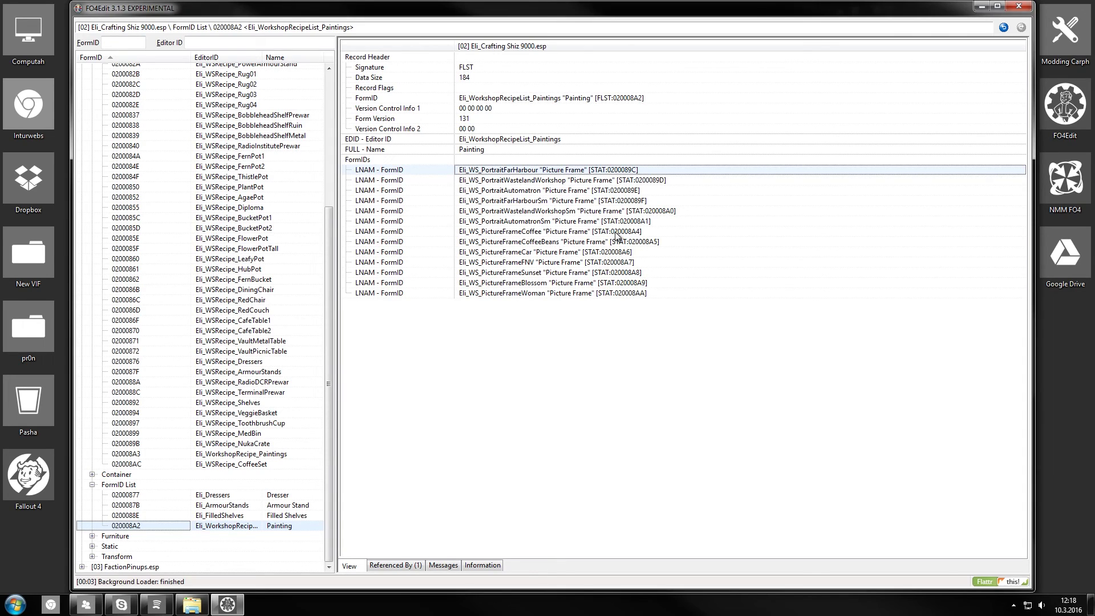
# Accept the edit warning and delete the Portrait entries starting with PortraitFarHarbour.
pyautogui.doubleClick(608, 171)
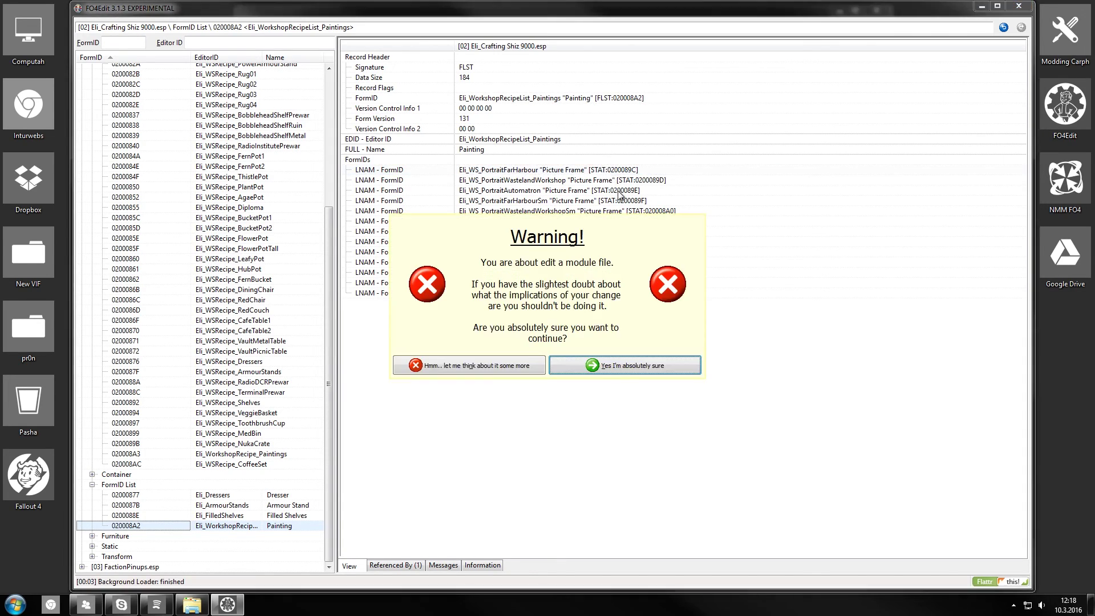
pyautogui.click(624, 365)
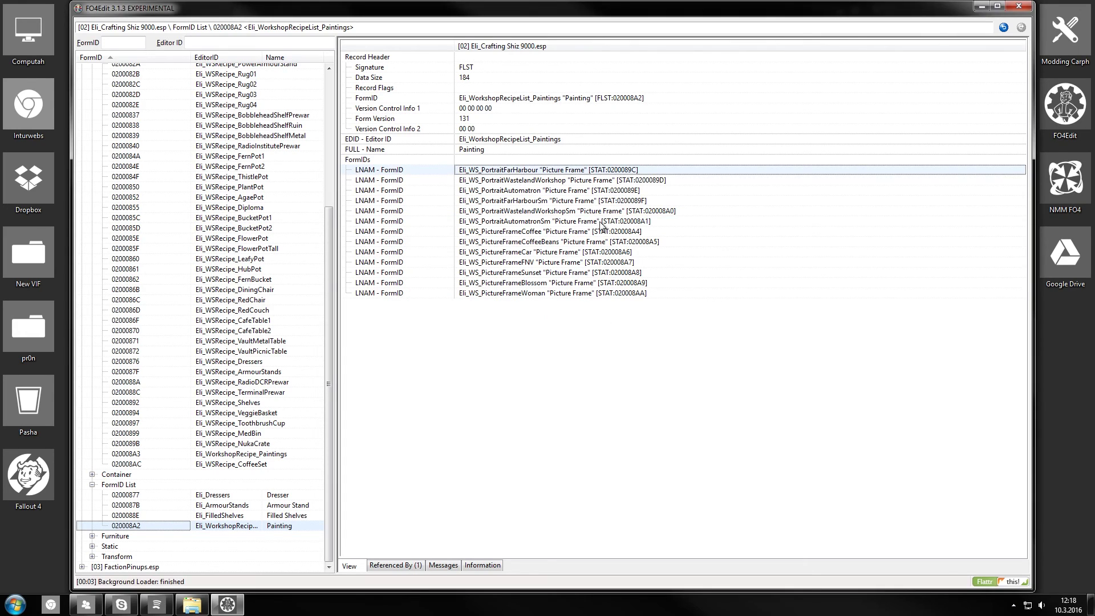
pyautogui.click(531, 222)
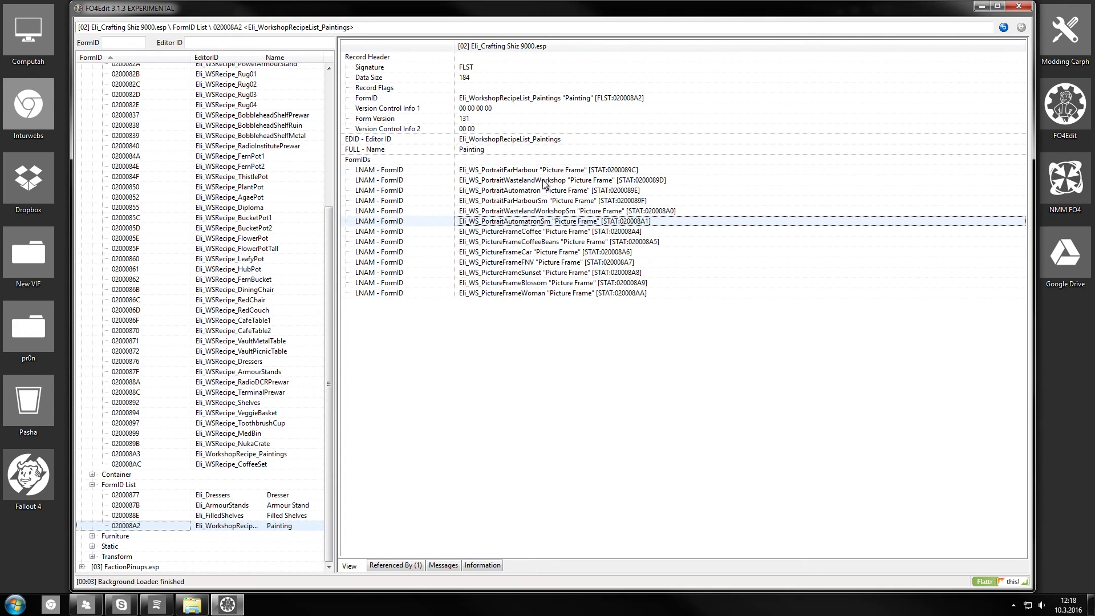
pyautogui.click(561, 171)
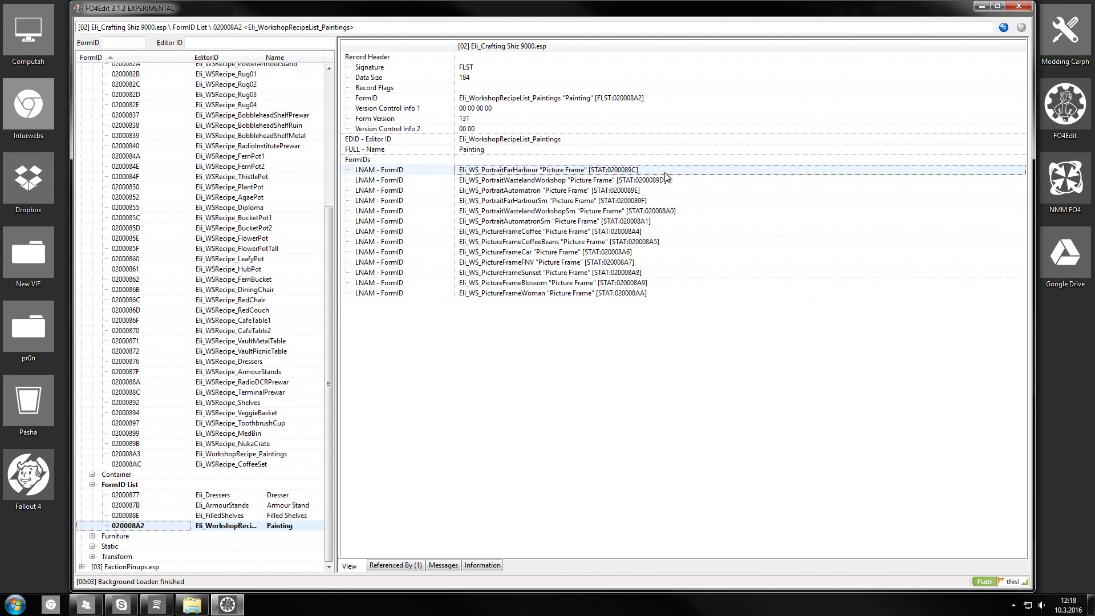
pyautogui.press('Delete')
pyautogui.press('Delete')
pyautogui.press('Delete')
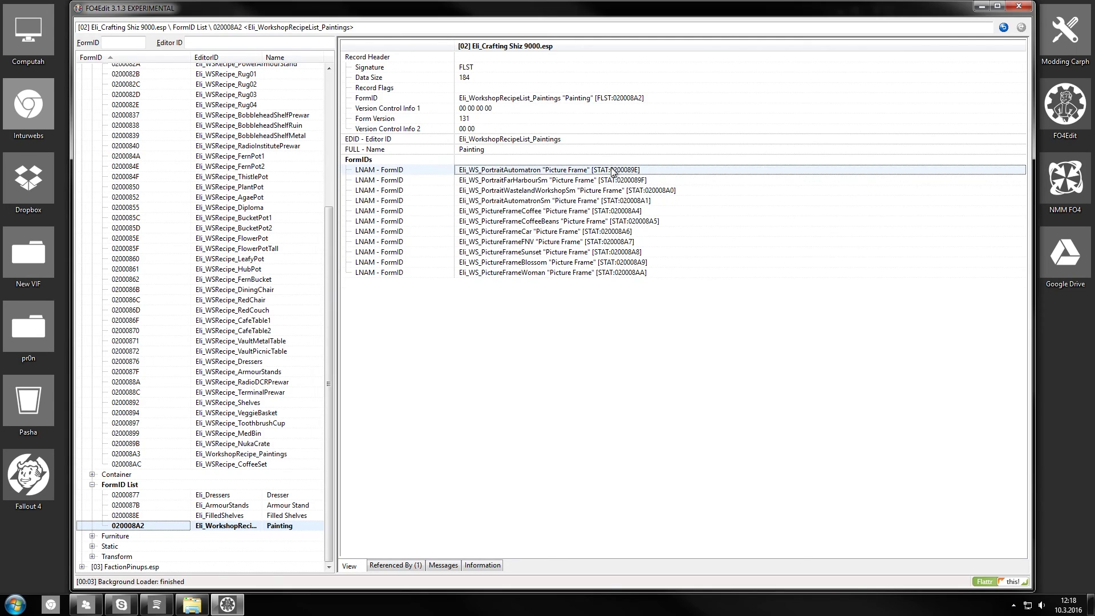
pyautogui.press('Delete')
pyautogui.press('Delete')
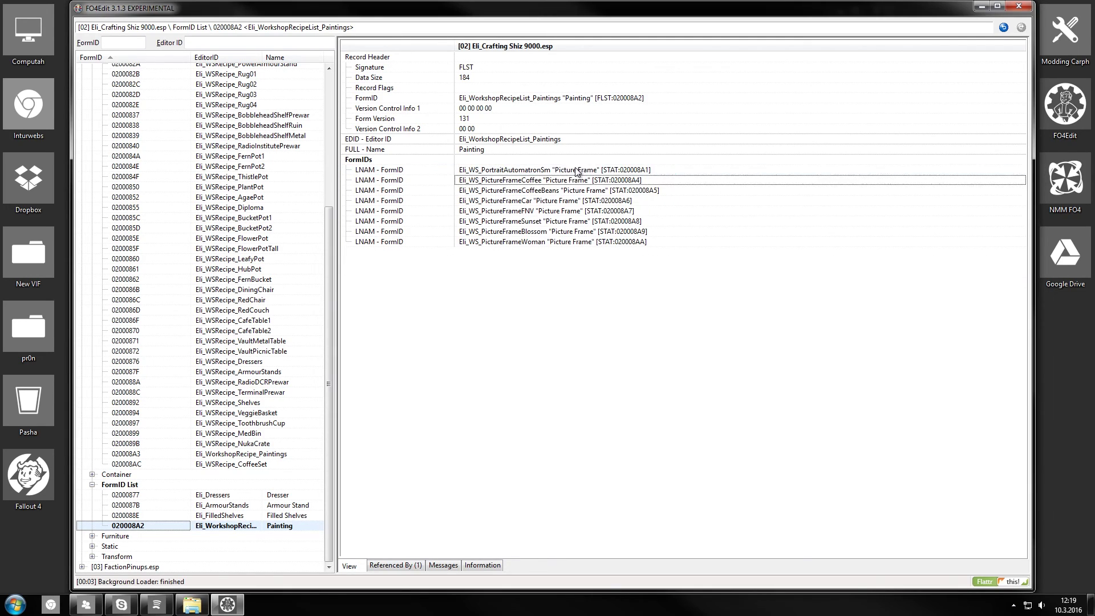
pyautogui.press('Delete')
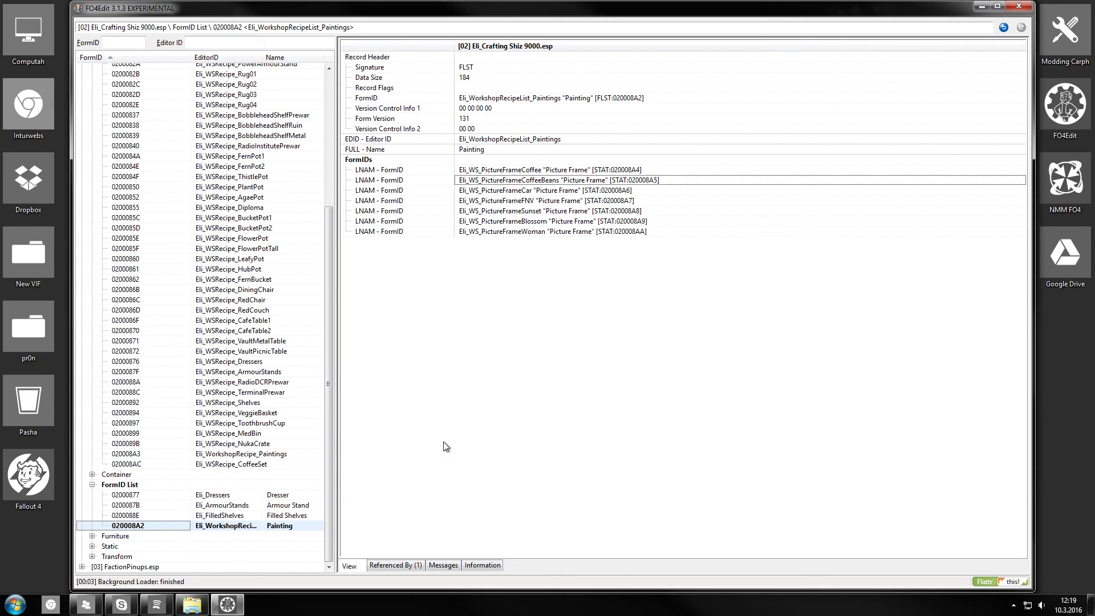
# Expand Static and widen the EditorID column to read the portrait and frame names.
pyautogui.click(92, 546)
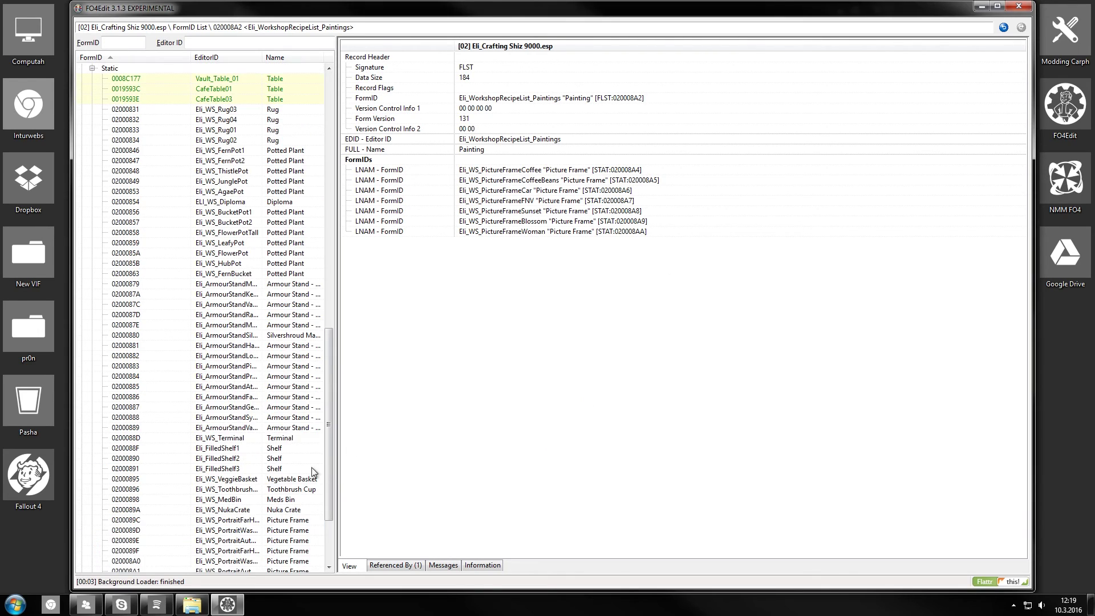
pyautogui.scroll(-10, 302, 456)
pyautogui.click(294, 445)
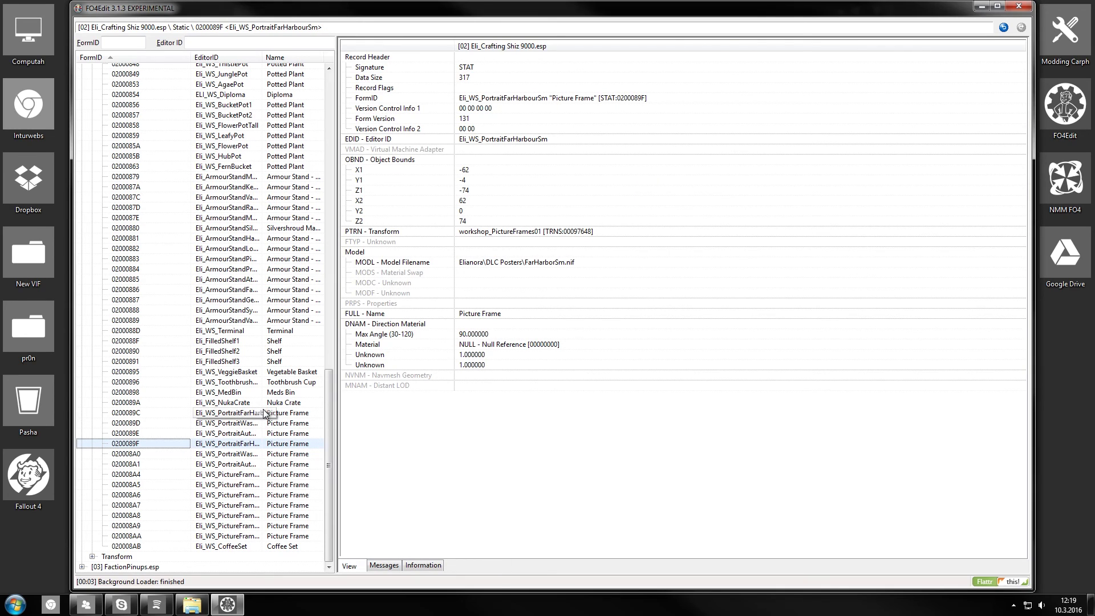
pyautogui.click(258, 57)
pyautogui.moveTo(261, 57); pyautogui.dragTo(288, 57)
pyautogui.click(143, 57)
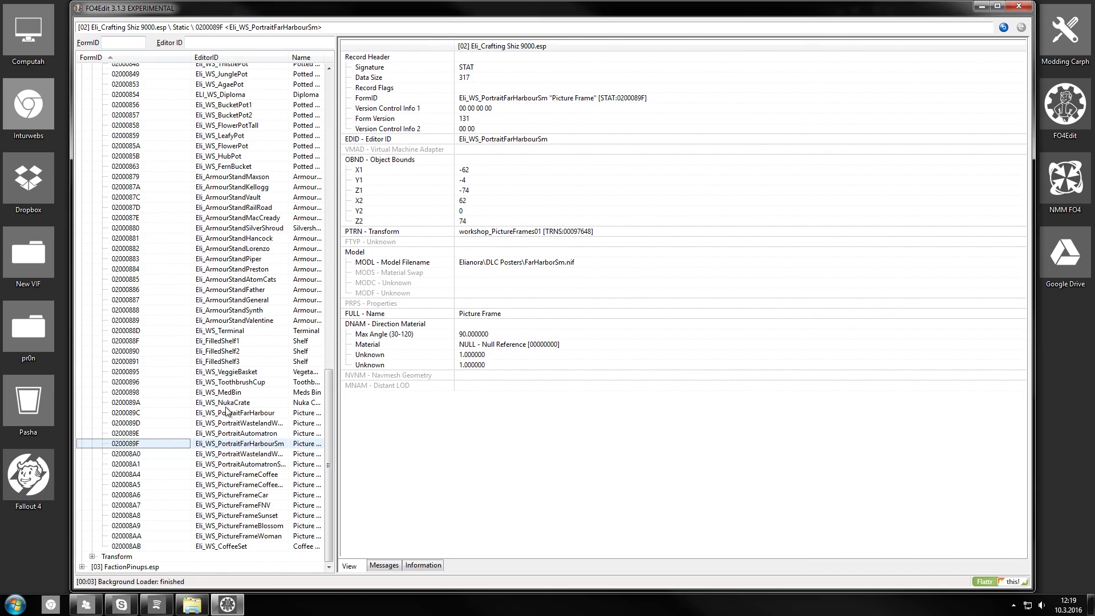
# Select the six Portrait statics 0200089C–020008A1, delete them and confirm.
pyautogui.click(267, 474)
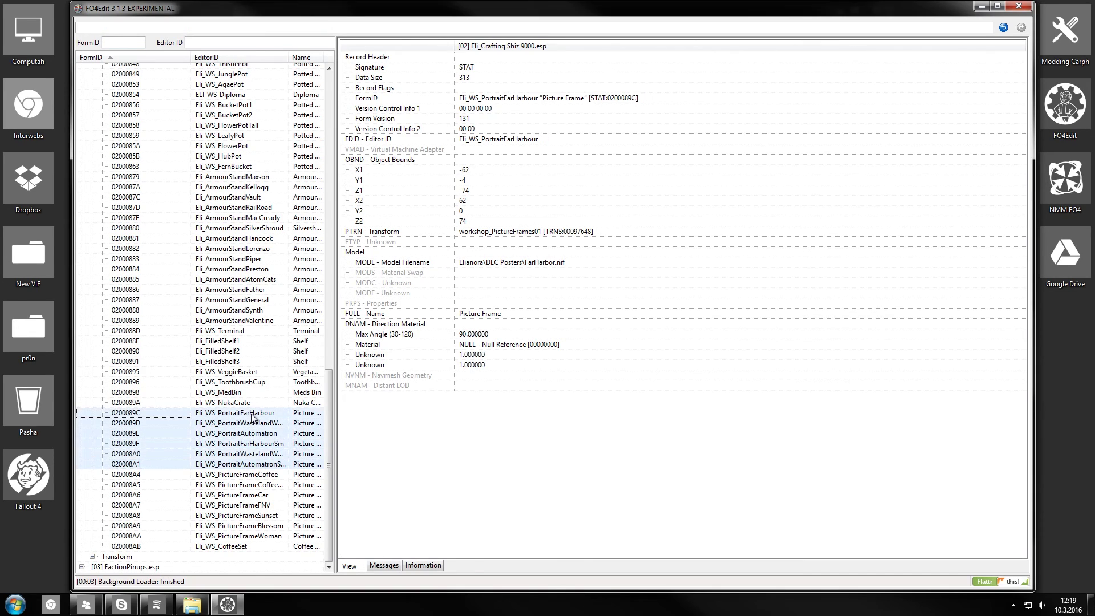
pyautogui.click(273, 463)
pyautogui.click(266, 413)
pyautogui.keyDown('shift'); pyautogui.click(274, 464); pyautogui.keyUp('shift')
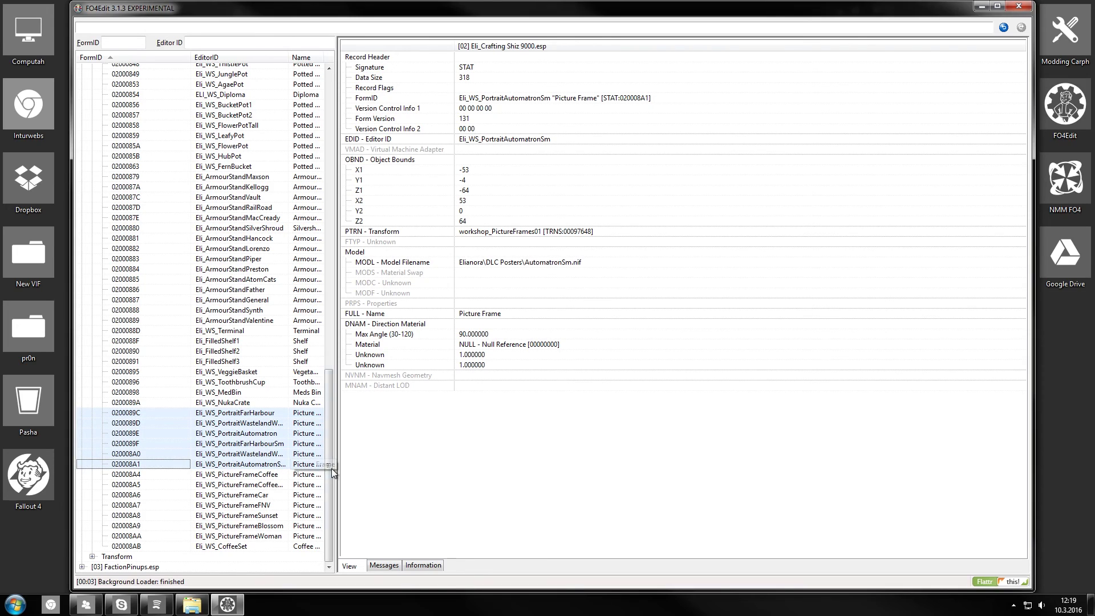
pyautogui.press('Delete')
pyautogui.press('Return')
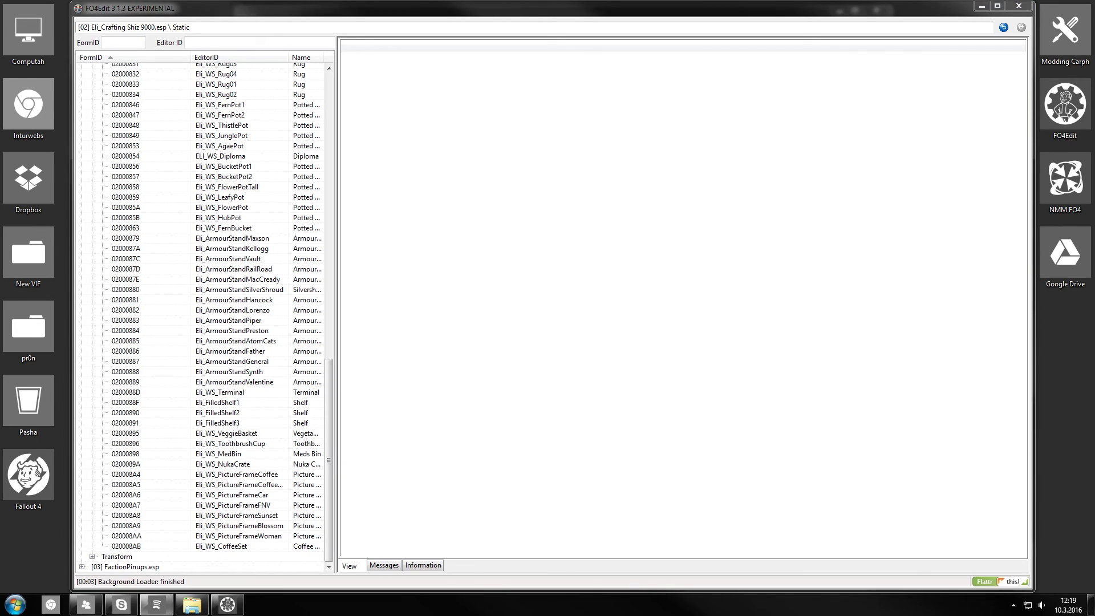
# Narrow the record list panel and scroll through the plugin's record tree.
pyautogui.moveTo(336, 254); pyautogui.dragTo(300, 254)
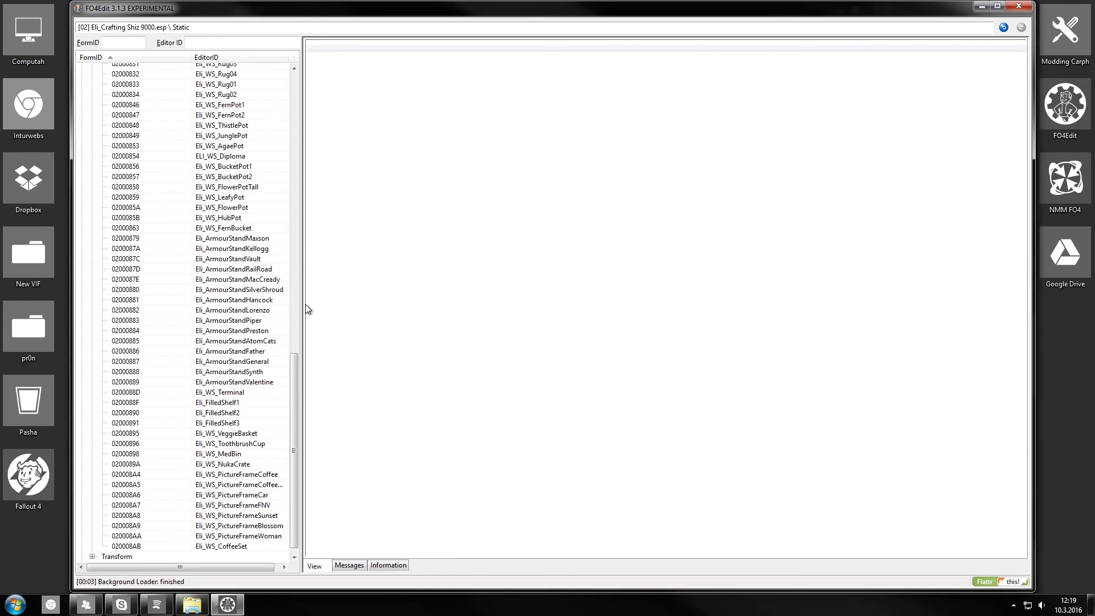
pyautogui.moveTo(302, 306); pyautogui.dragTo(127, 119)
pyautogui.scroll(15, 178, 385)
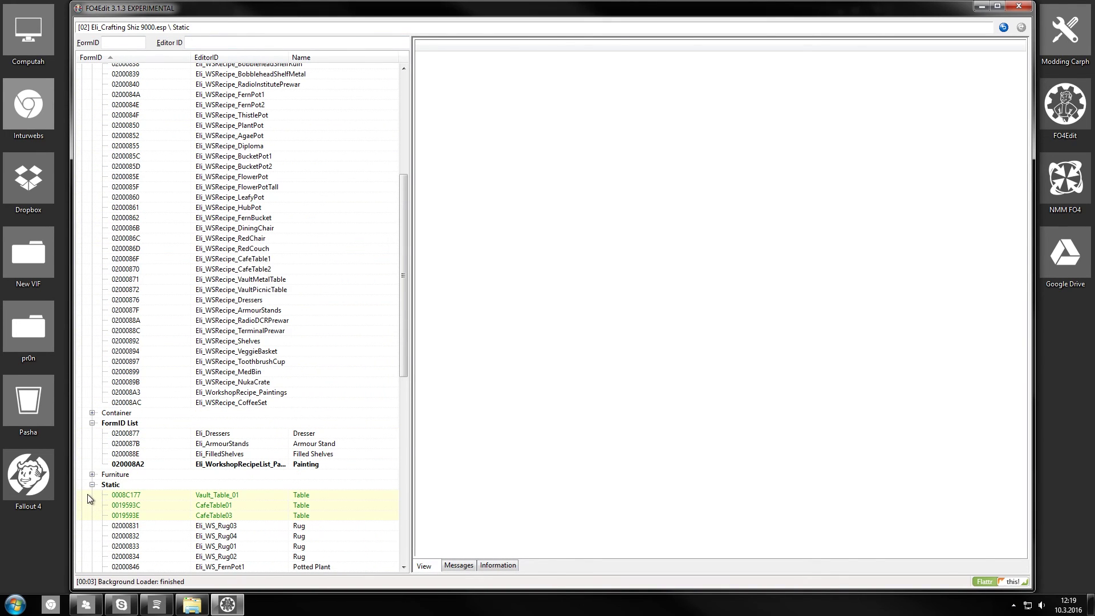
pyautogui.scroll(8, 193, 434)
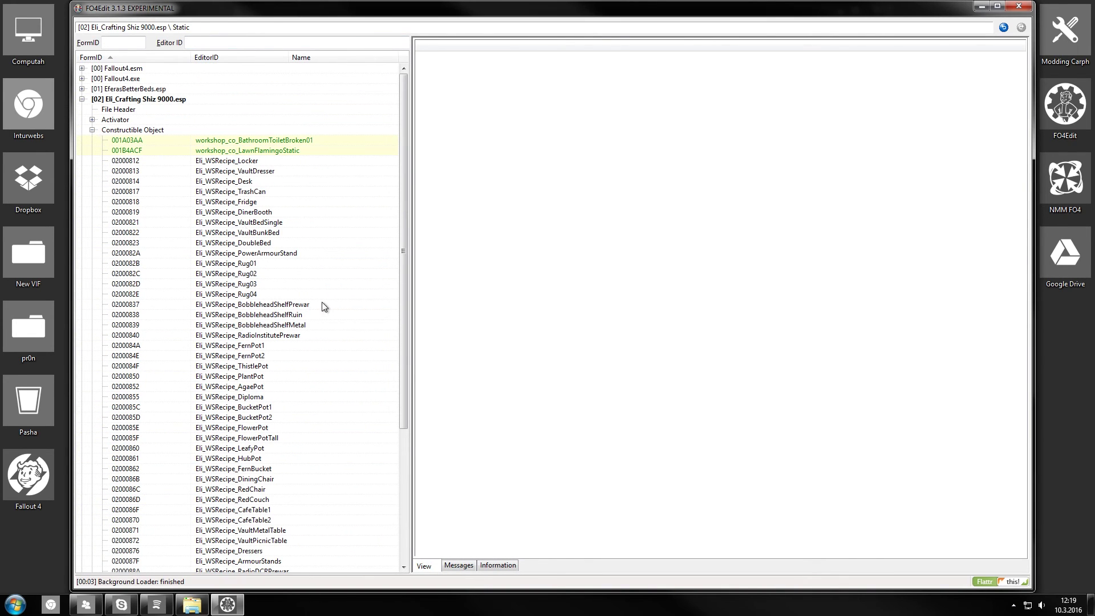
pyautogui.scroll(-15, 338, 328)
pyautogui.scroll(15, 303, 309)
pyautogui.scroll(-6, 301, 307)
# Open the Eli_WSRecipe_Fridge recipe, which makes the Refrigerator from 4 steel and 2 wood.
pyautogui.click(108, 546)
pyautogui.click(118, 537)
pyautogui.click(118, 475)
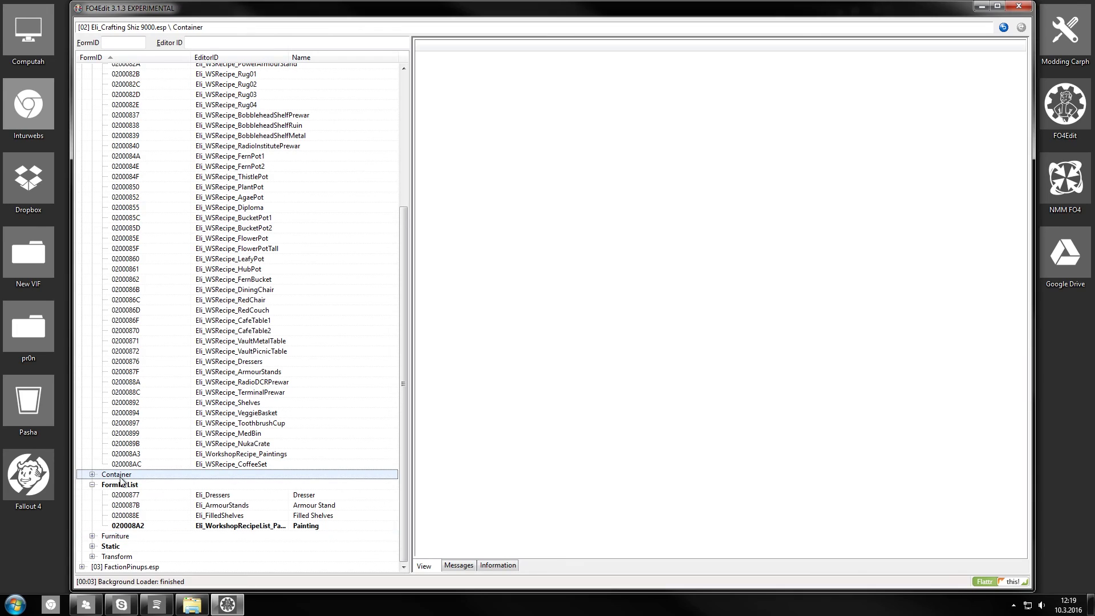
pyautogui.scroll(6, 203, 383)
pyautogui.click(120, 130)
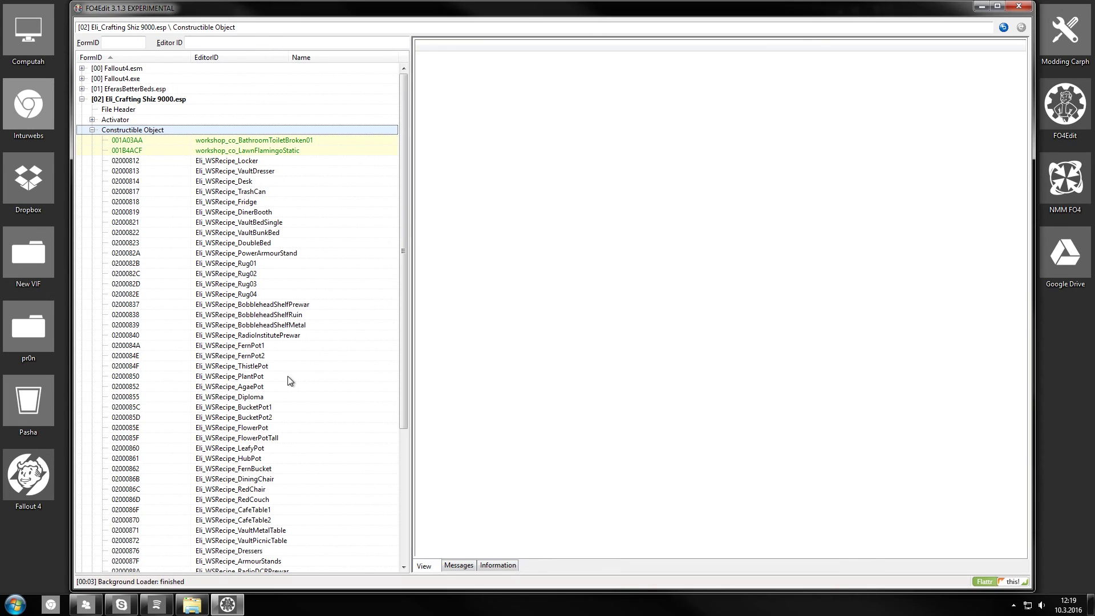
pyautogui.scroll(-6, 257, 193)
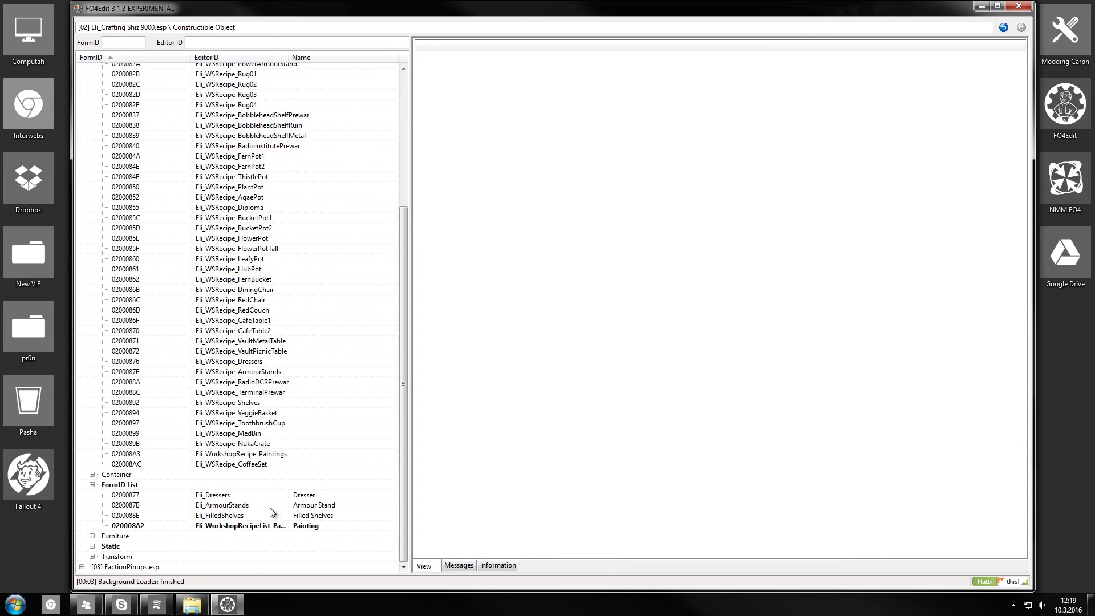
pyautogui.scroll(6, 254, 308)
pyautogui.click(238, 202)
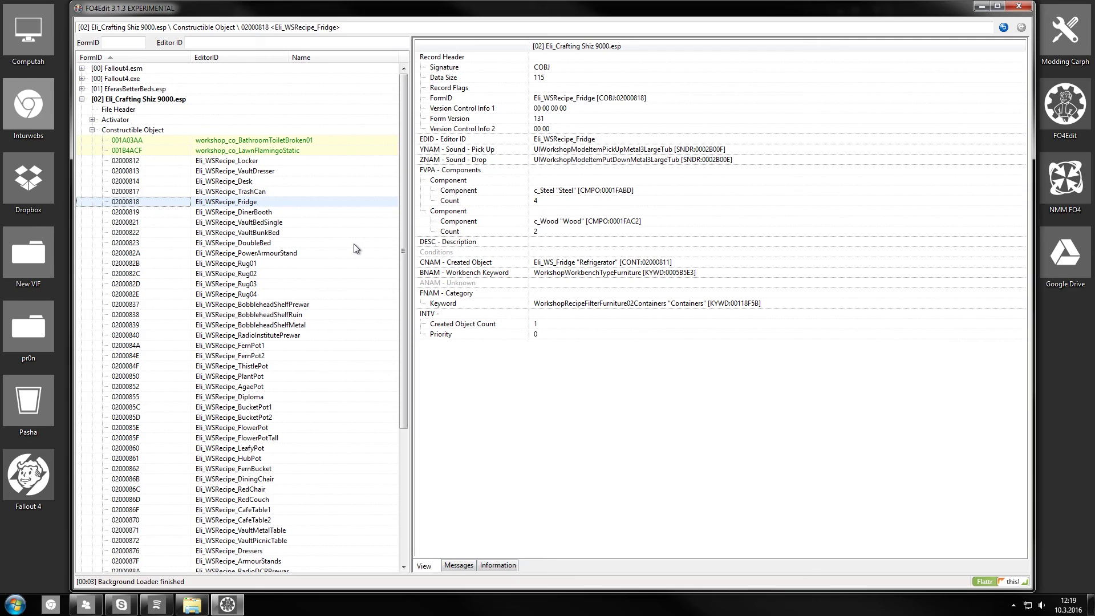
# Collapse Eli_Crafting Shiz 9000.esp and expand Fallout4.esm's Load Screen group.
pyautogui.click(92, 130)
pyautogui.click(85, 100)
pyautogui.click(81, 69)
pyautogui.scroll(-5, 158, 388)
pyautogui.click(143, 408)
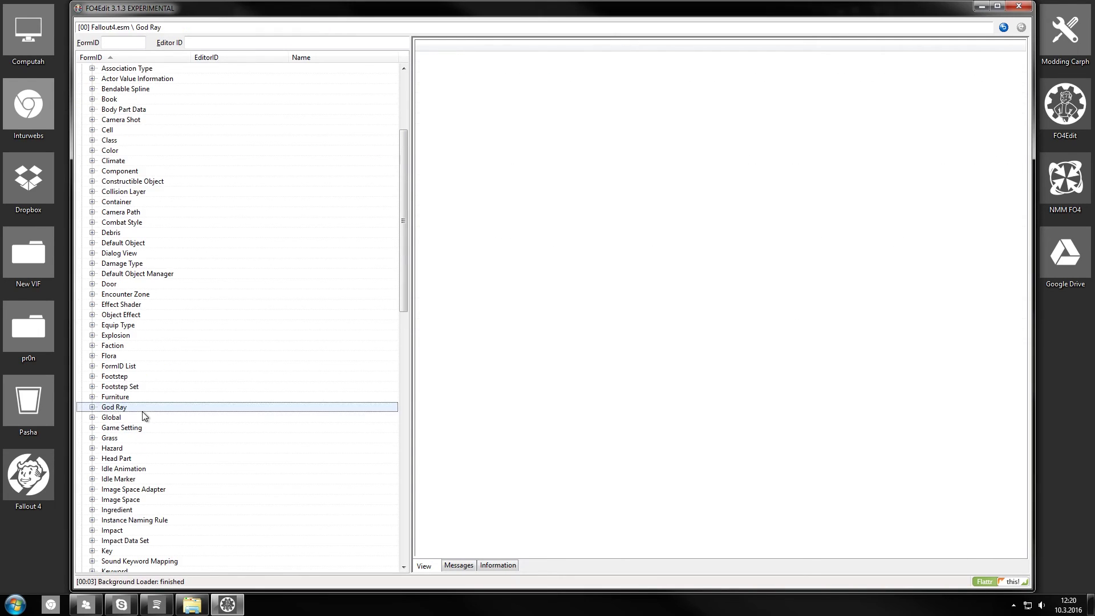
pyautogui.scroll(-5, 140, 433)
pyautogui.click(129, 501)
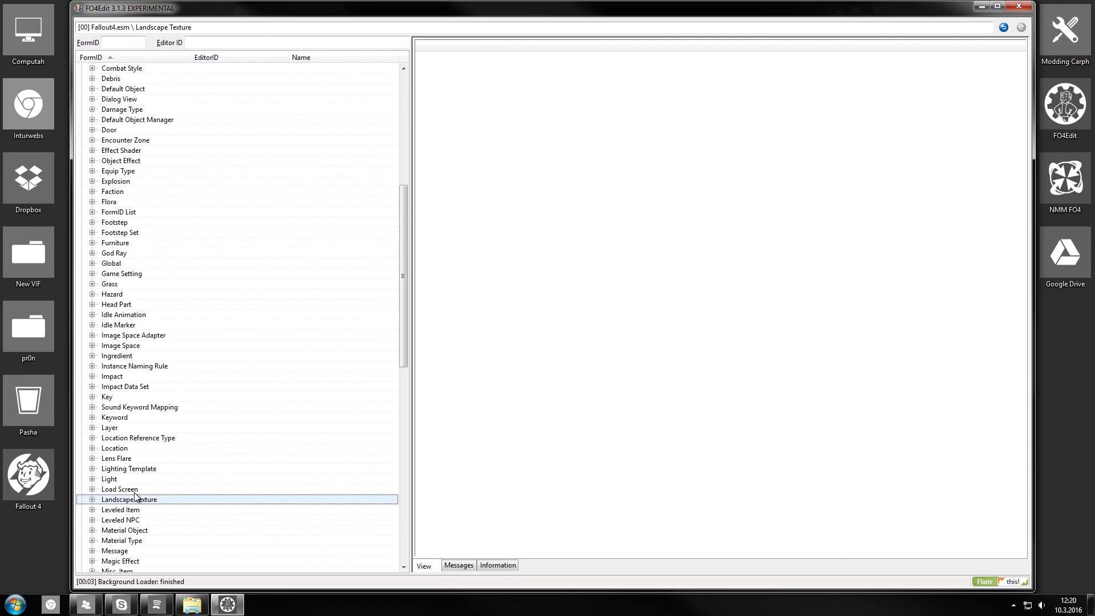
pyautogui.doubleClick(135, 490)
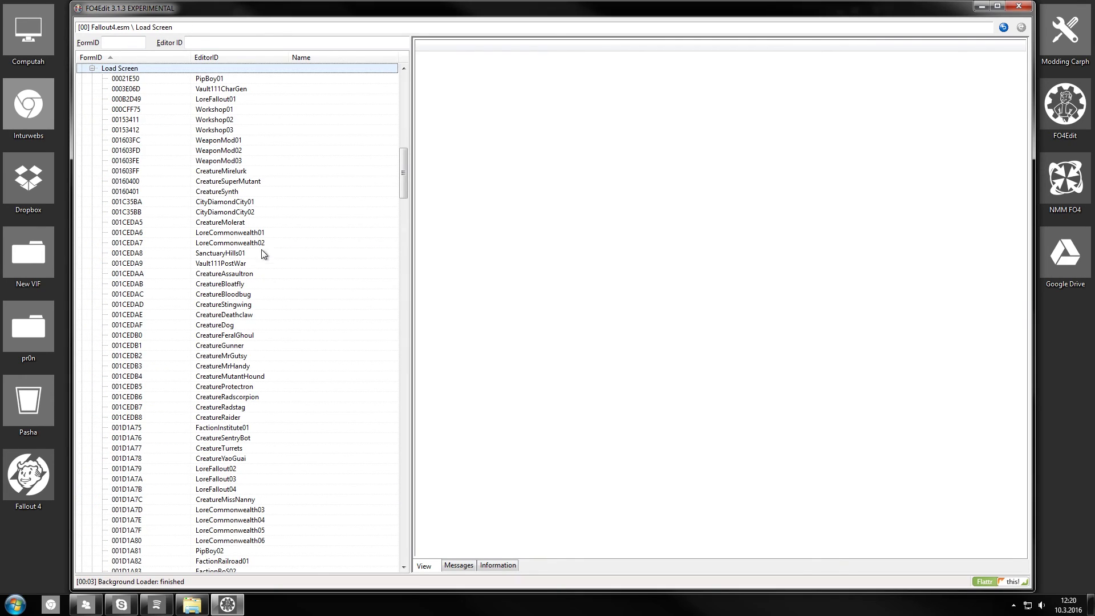
# Open CreatureAssaultron and follow its NNAM link to the LSCreatureAssaultron static.
pyautogui.click(238, 276)
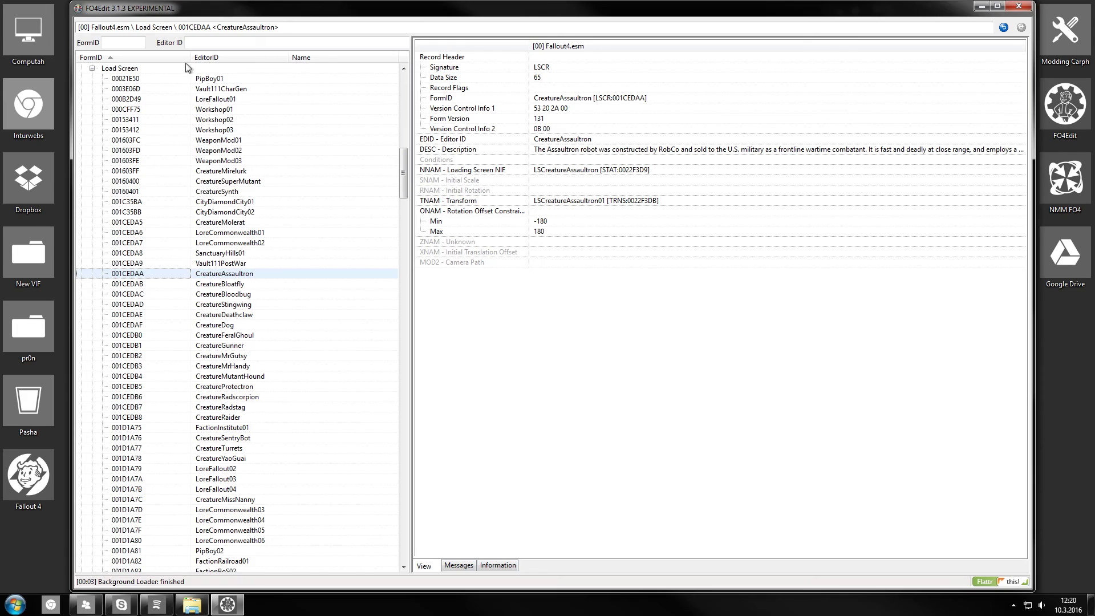
pyautogui.click(216, 99)
pyautogui.click(240, 274)
pyautogui.click(616, 171)
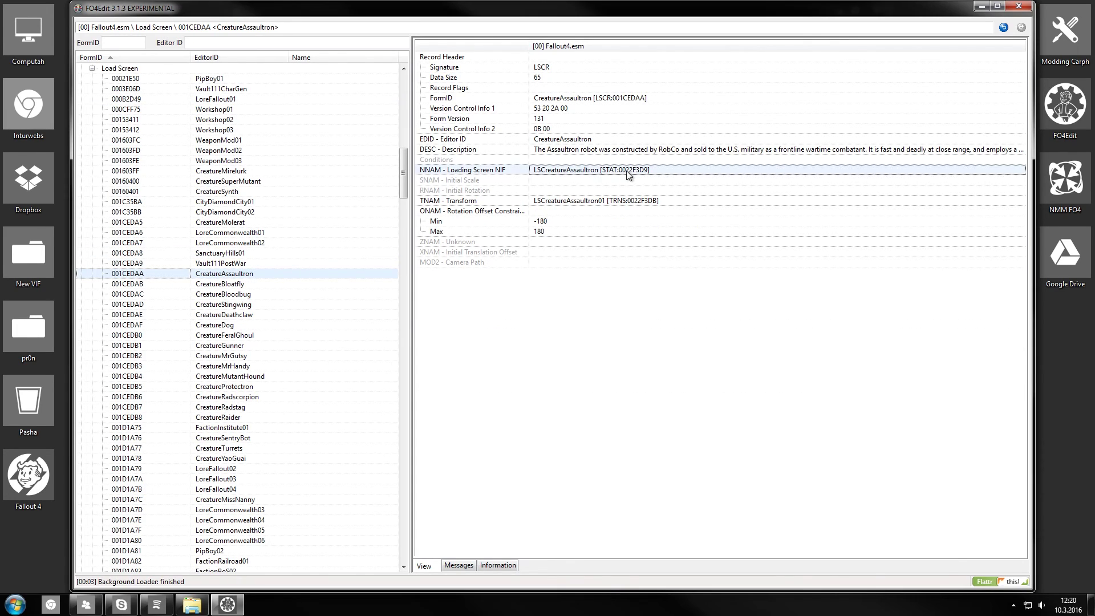
pyautogui.click(585, 172)
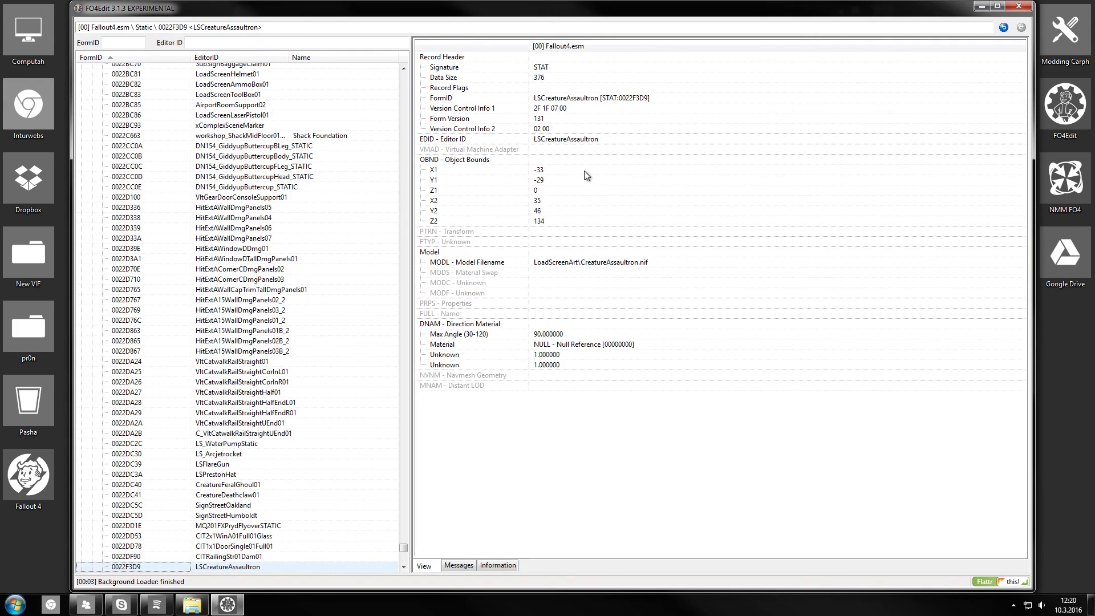
pyautogui.rightClick(238, 567)
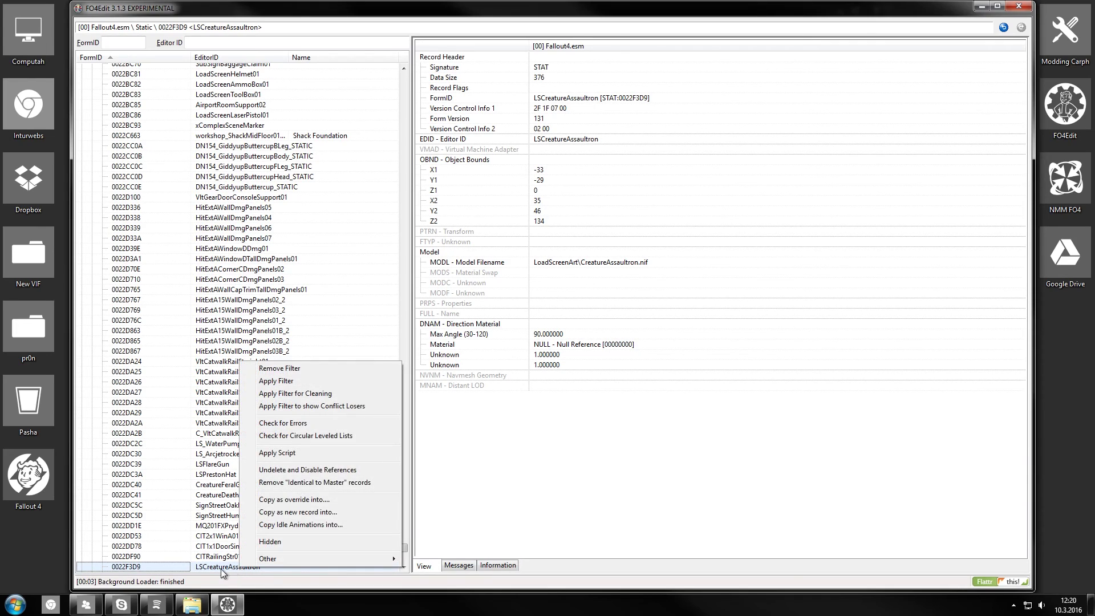
pyautogui.click(221, 568)
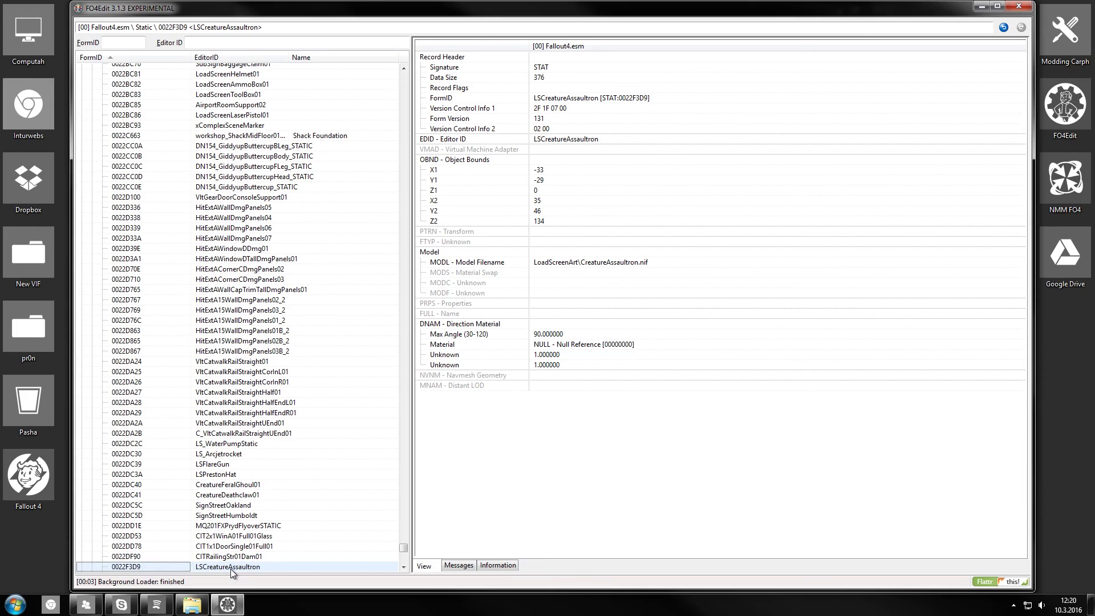
pyautogui.doubleClick(637, 98)
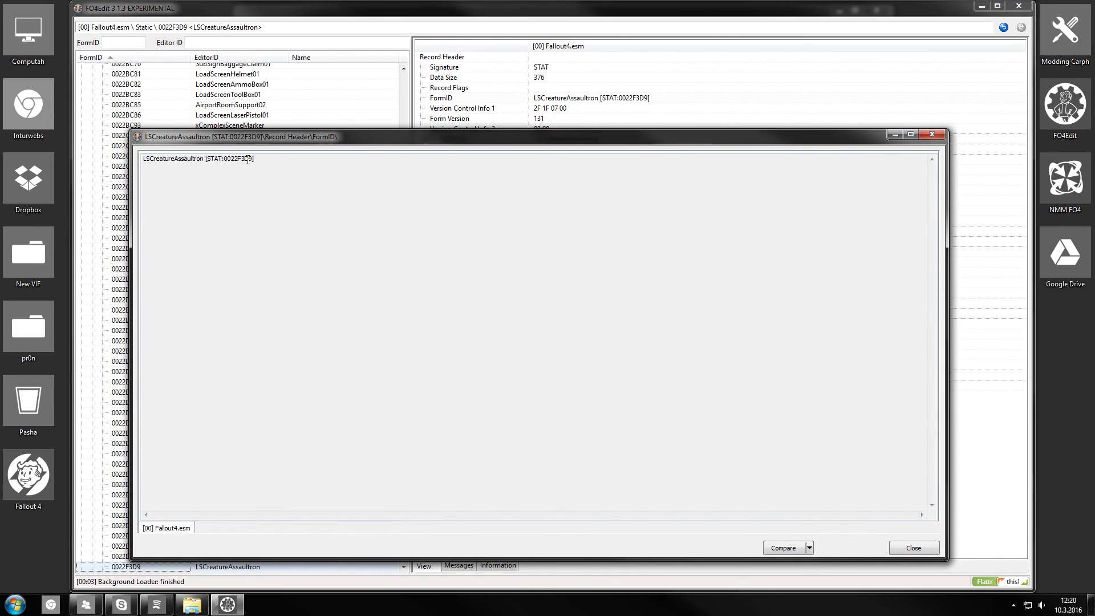
pyautogui.moveTo(253, 159); pyautogui.dragTo(229, 164)
pyautogui.click(912, 548)
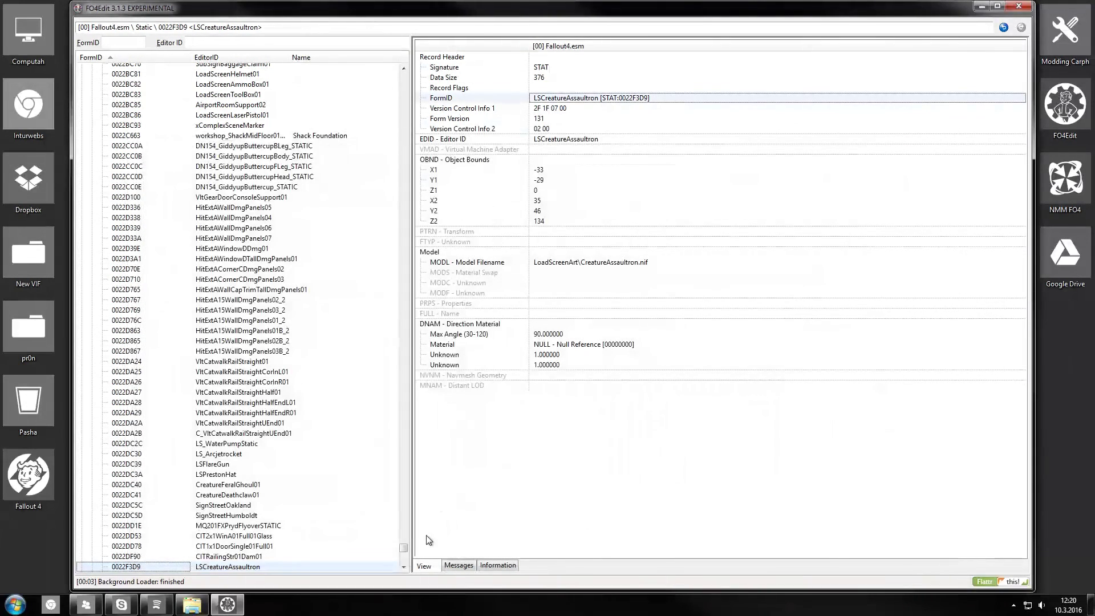
pyautogui.moveTo(405, 552); pyautogui.dragTo(411, 67)
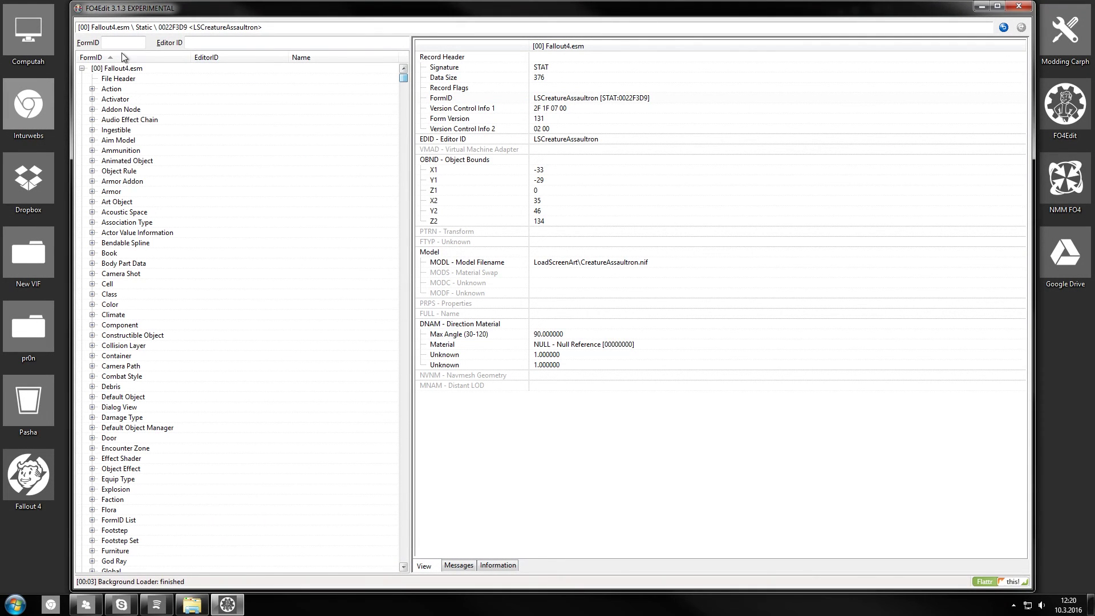
# Browse the Constructible Object recipes in Eli_Crafting Shiz 9000.esp, then collapse the plugin.
pyautogui.click(82, 69)
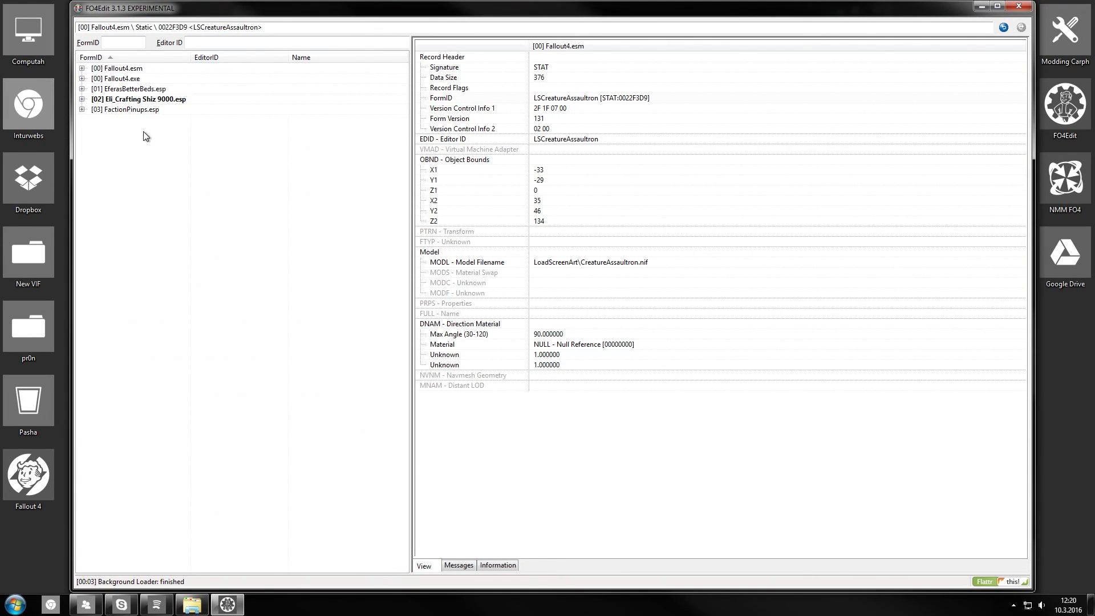
pyautogui.click(82, 99)
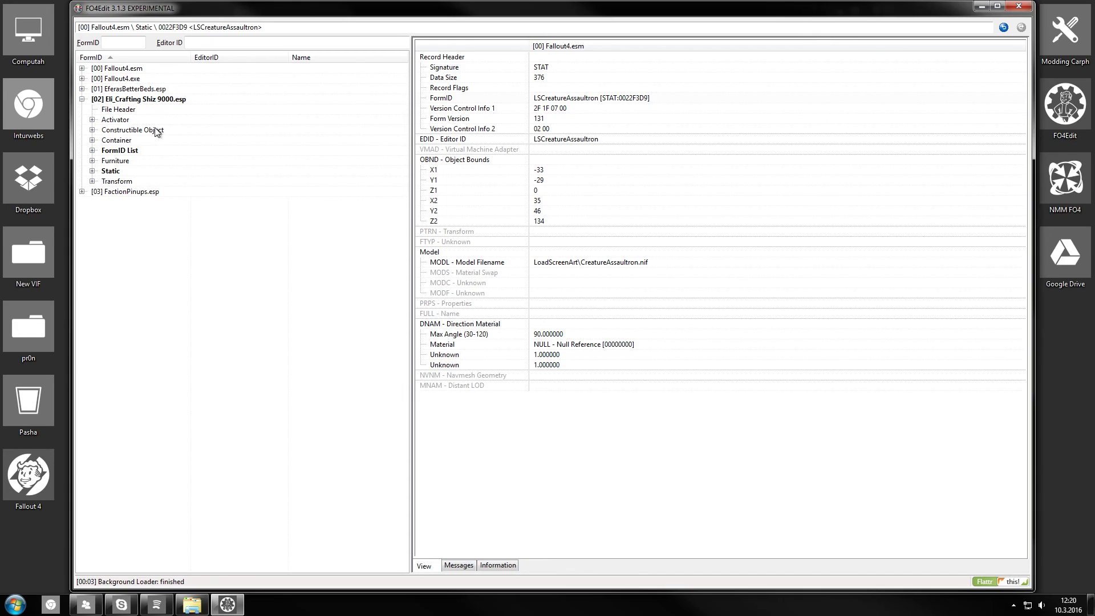
pyautogui.click(92, 130)
pyautogui.click(143, 69)
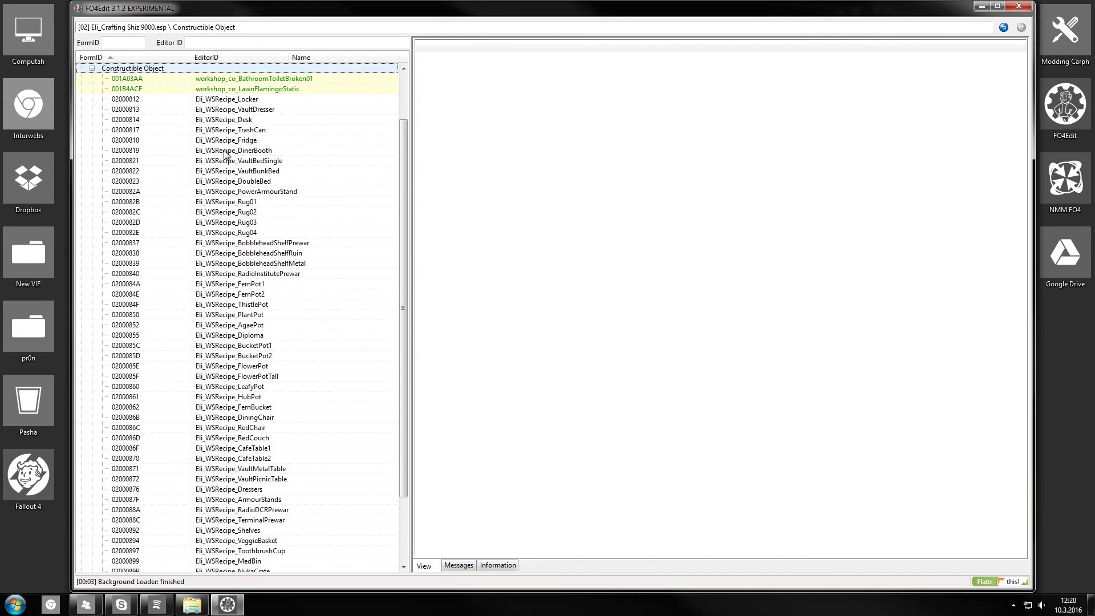
pyautogui.scroll(2, 365, 254)
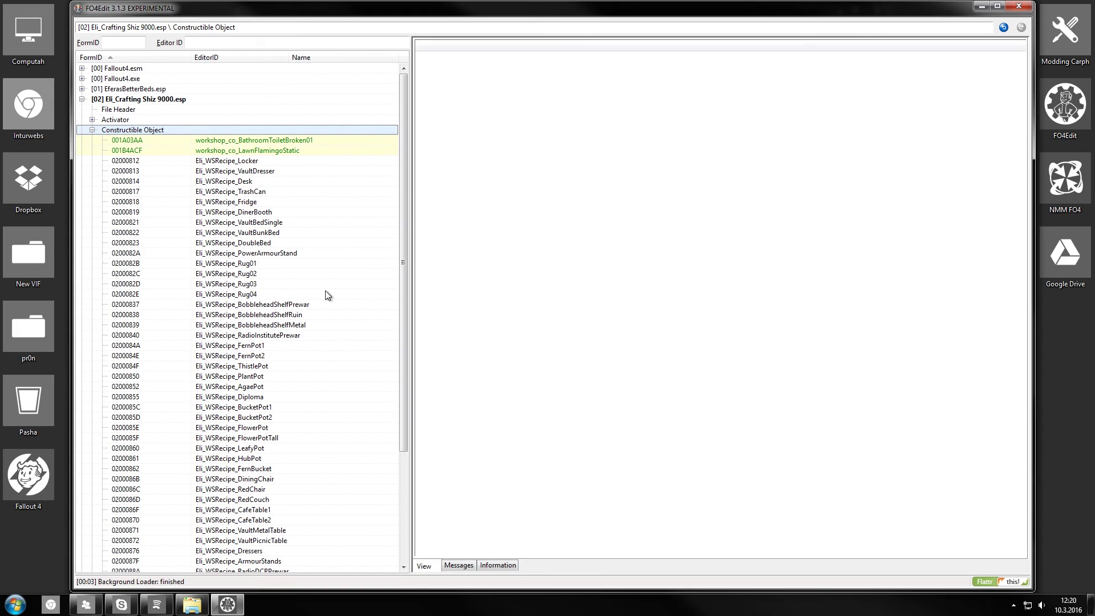
pyautogui.click(82, 99)
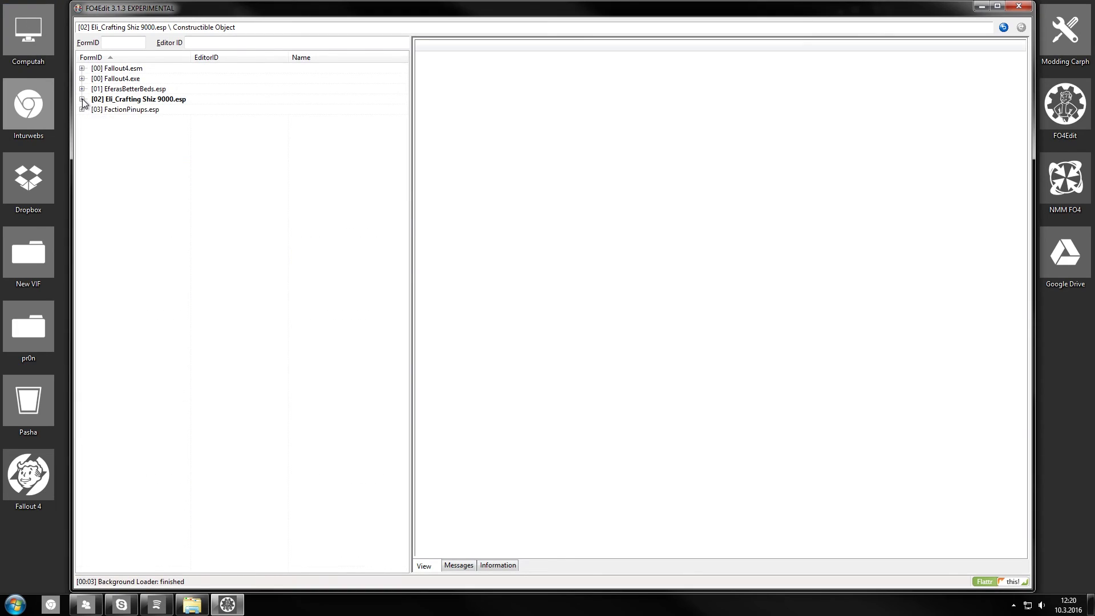
# Expand Fallout4.esm's Constructible Object group and look through its recipe records.
pyautogui.click(83, 68)
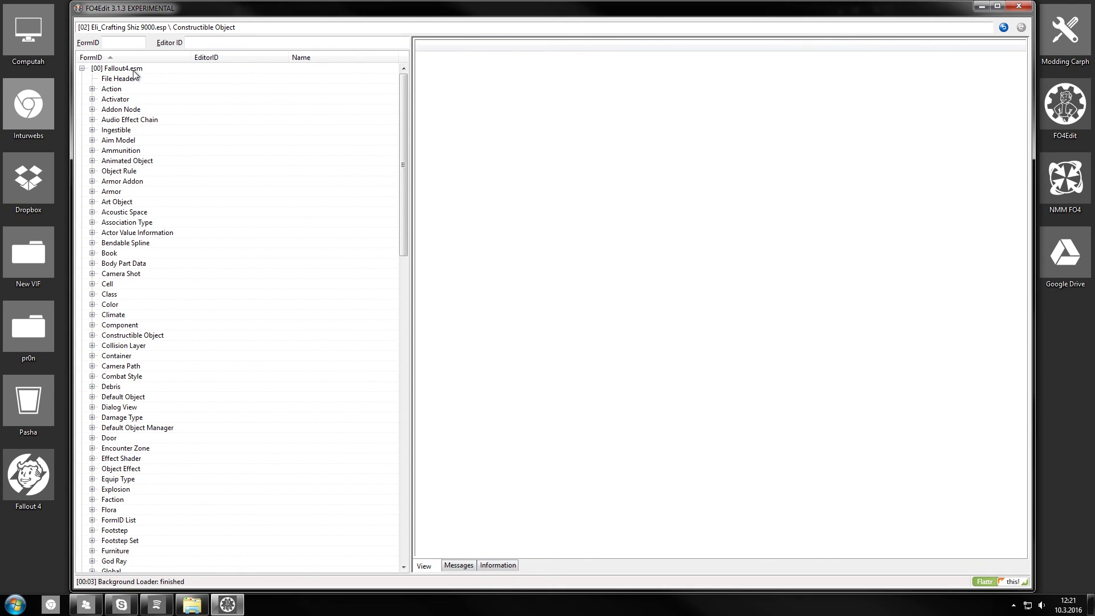
pyautogui.scroll(-2, 117, 320)
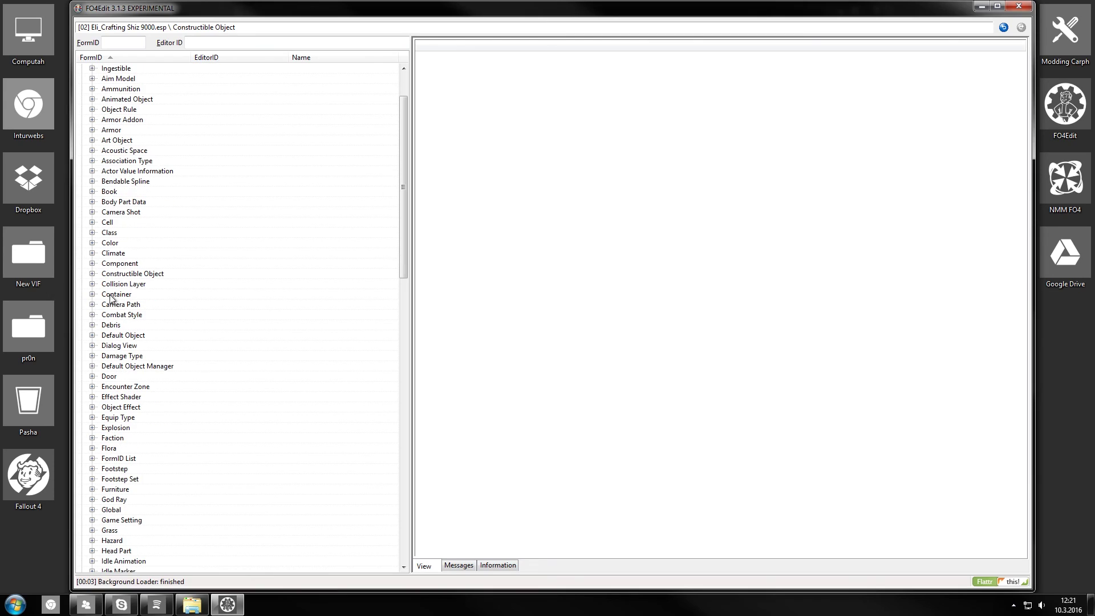
pyautogui.click(119, 275)
pyautogui.click(92, 274)
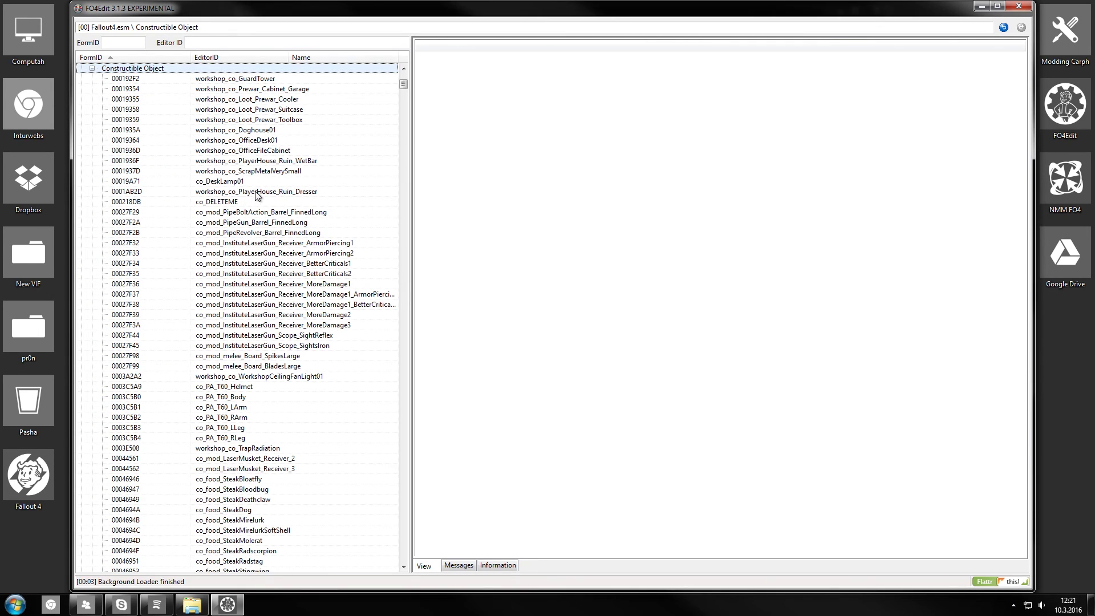
pyautogui.scroll(-12, 257, 176)
pyautogui.scroll(11, 279, 447)
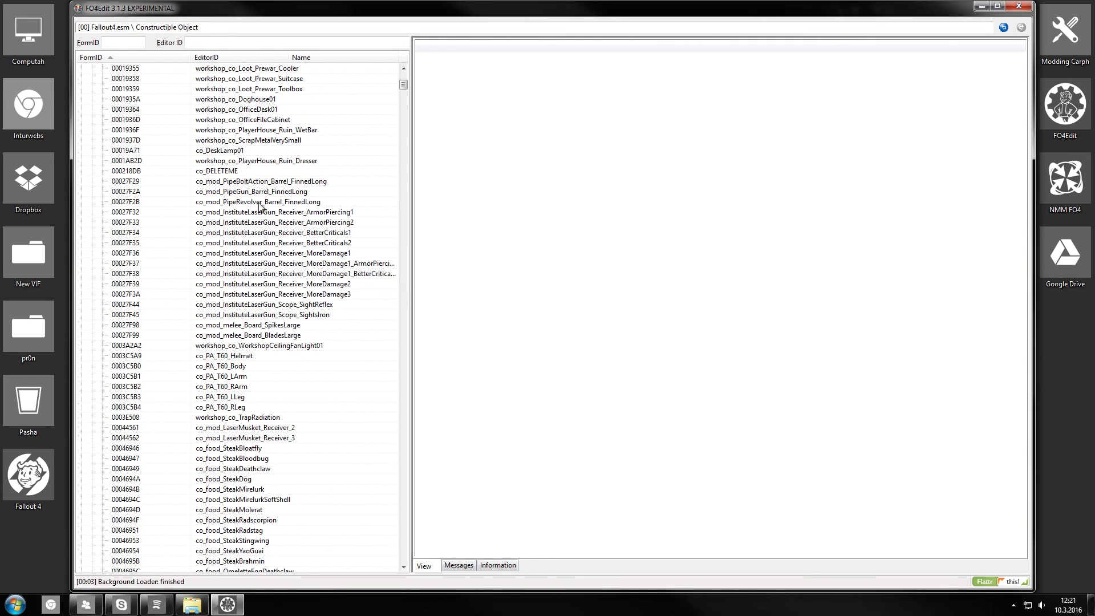
pyautogui.click(264, 254)
pyautogui.scroll(7, 264, 257)
pyautogui.click(342, 335)
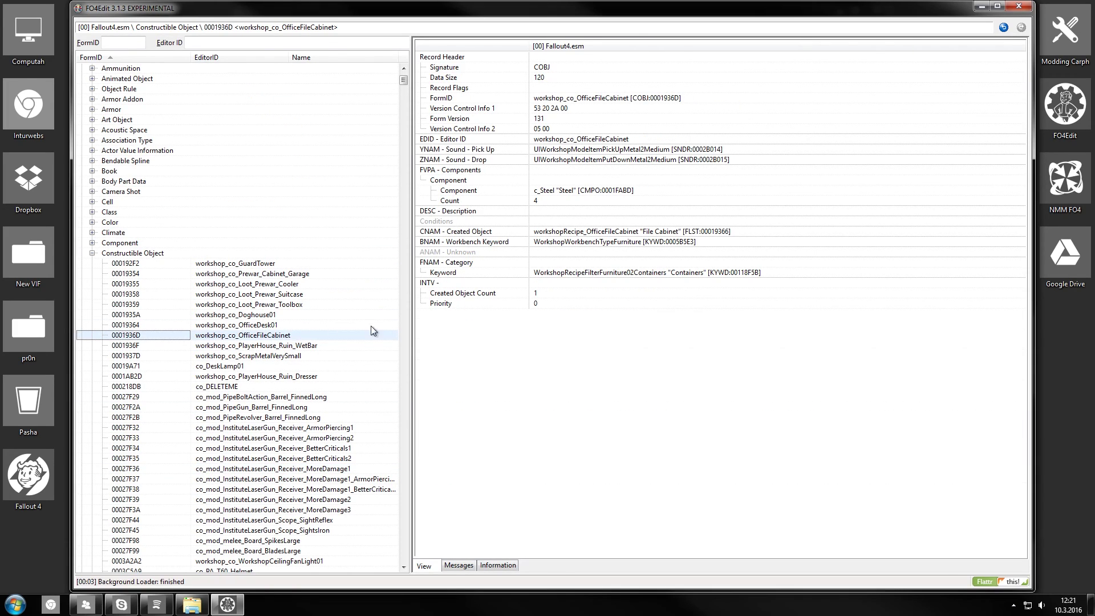
pyautogui.rightClick(266, 324)
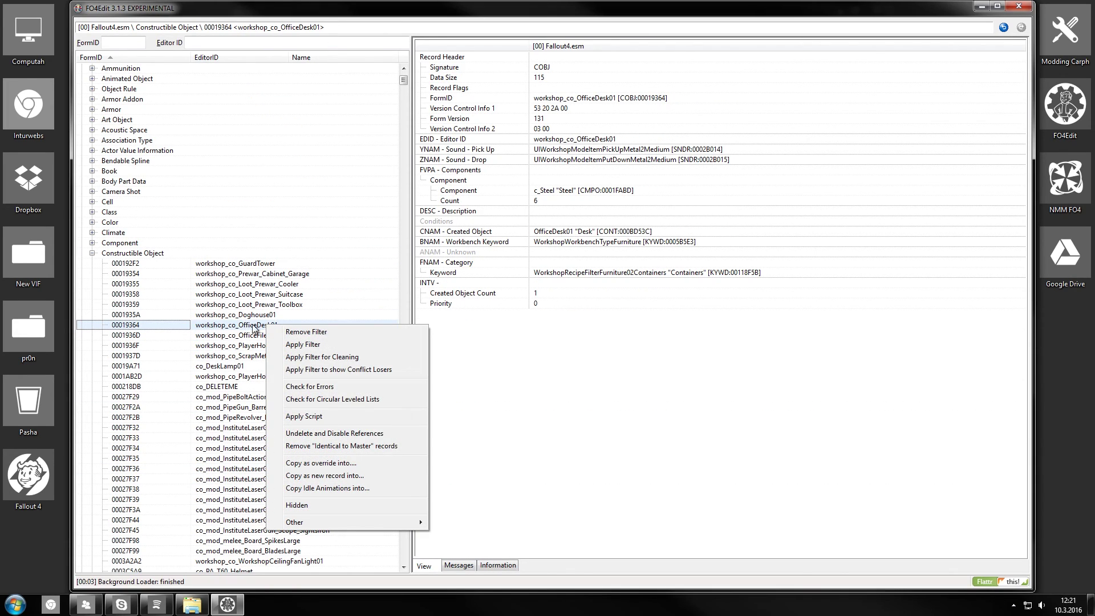
pyautogui.click(254, 326)
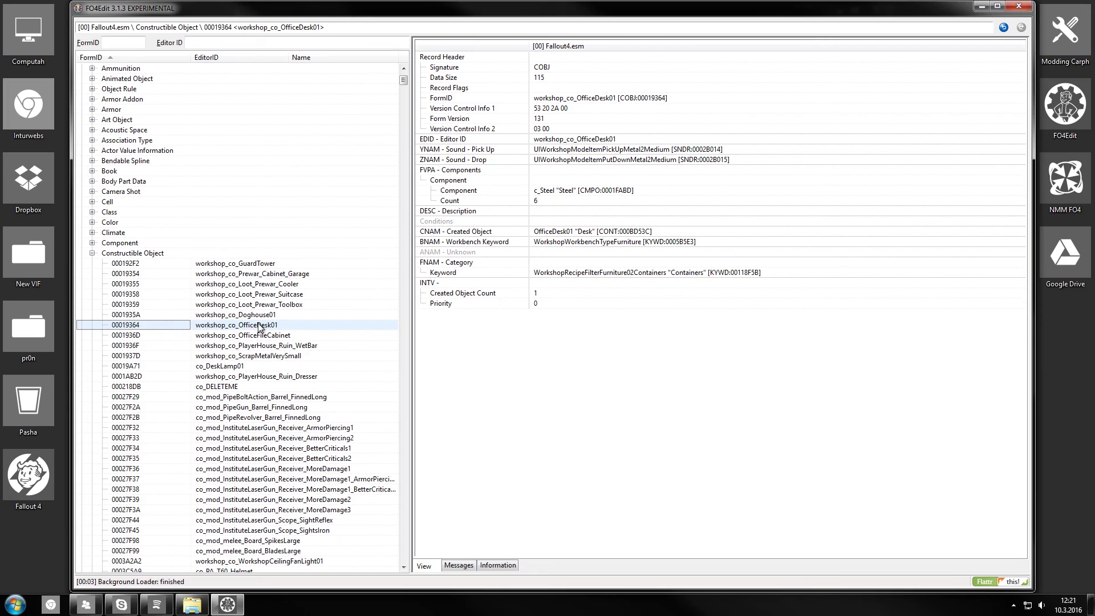
# Sort the recipes by editor ID and open workshop_co_StatueFountain01.
pyautogui.click(225, 57)
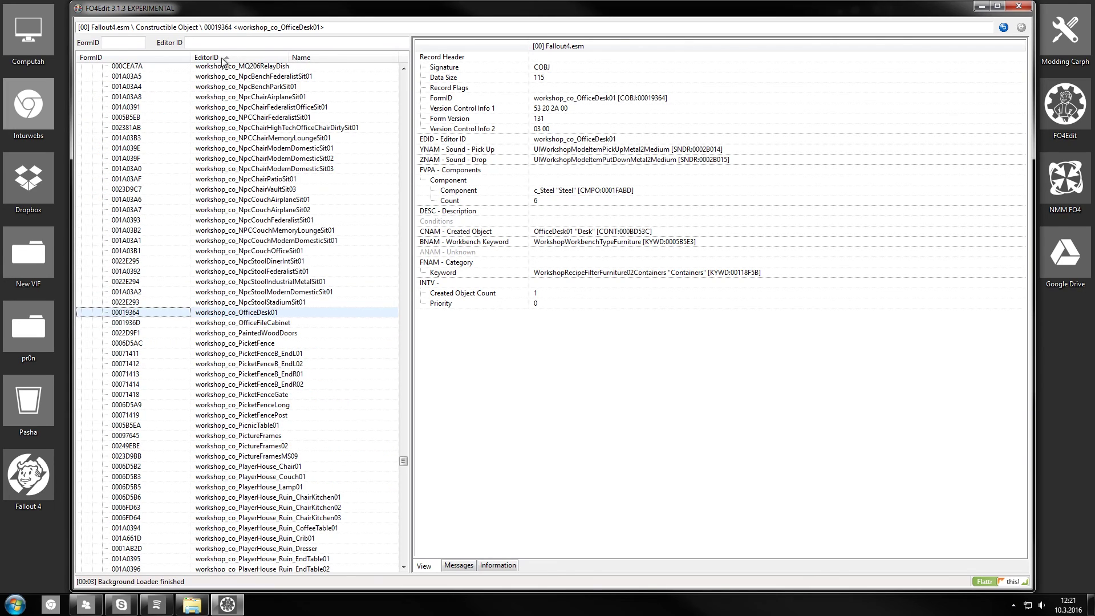
pyautogui.click(249, 138)
pyautogui.scroll(-15, 274, 268)
pyautogui.click(297, 415)
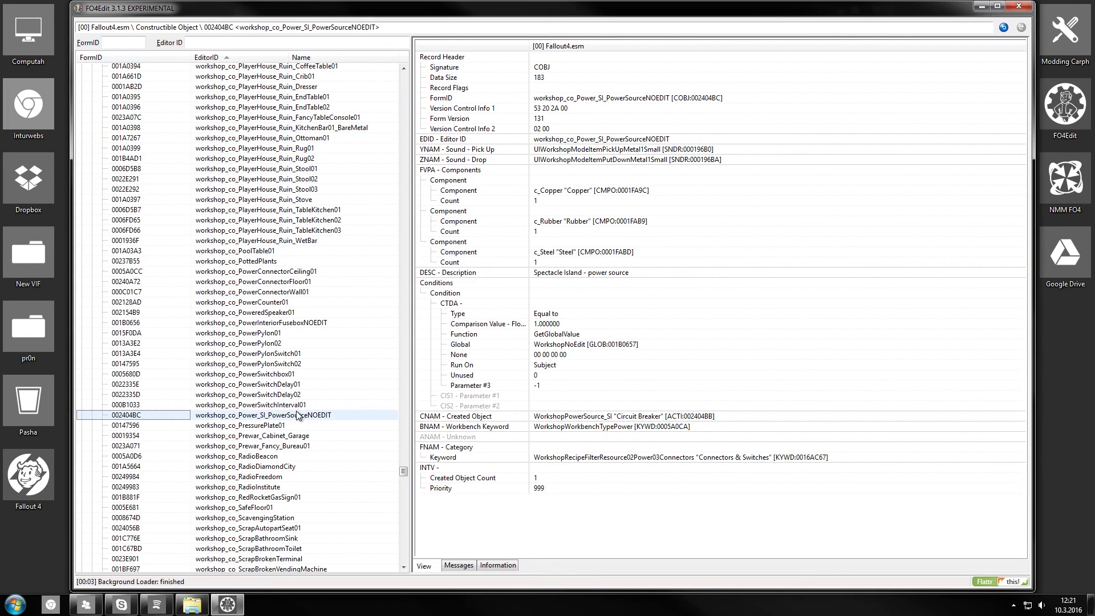
pyautogui.scroll(-2, 295, 453)
pyautogui.click(286, 445)
pyautogui.scroll(-15, 286, 416)
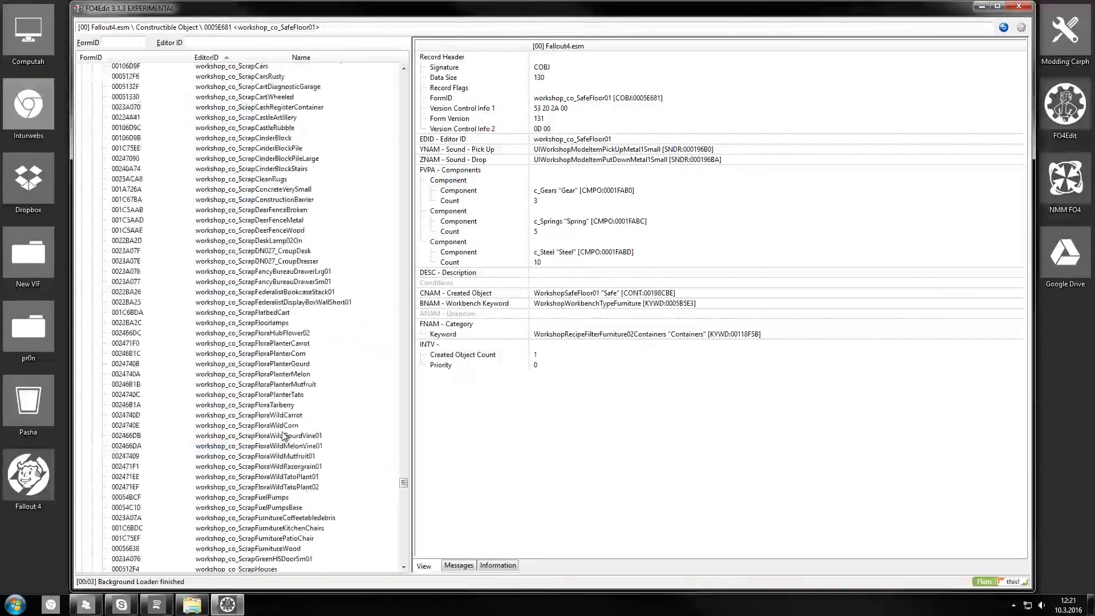
pyautogui.scroll(-20, 285, 436)
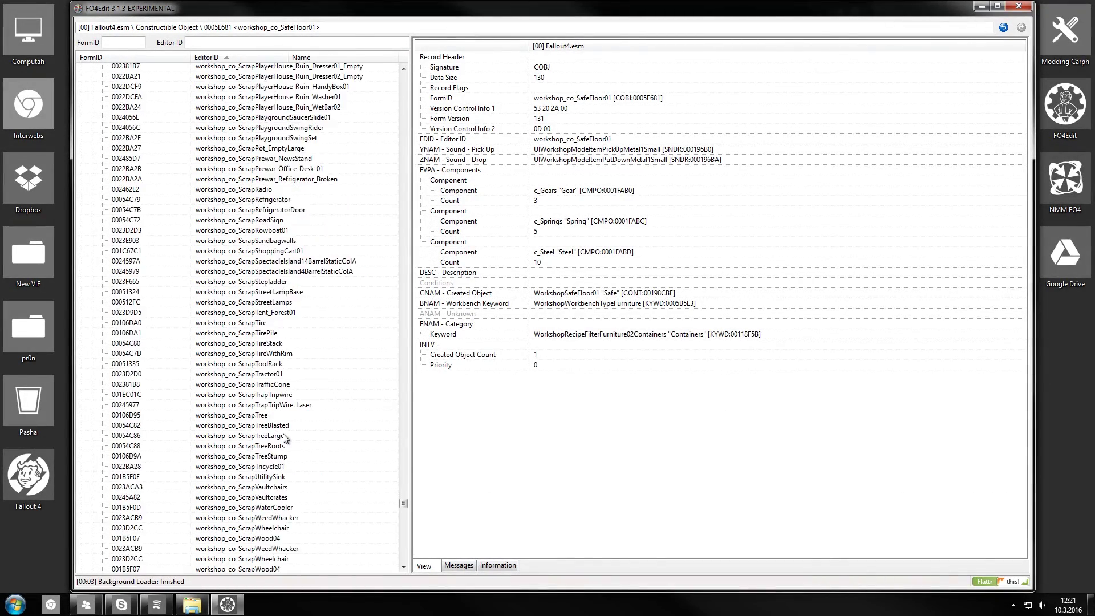
pyautogui.scroll(-12, 285, 438)
pyautogui.scroll(-16, 288, 448)
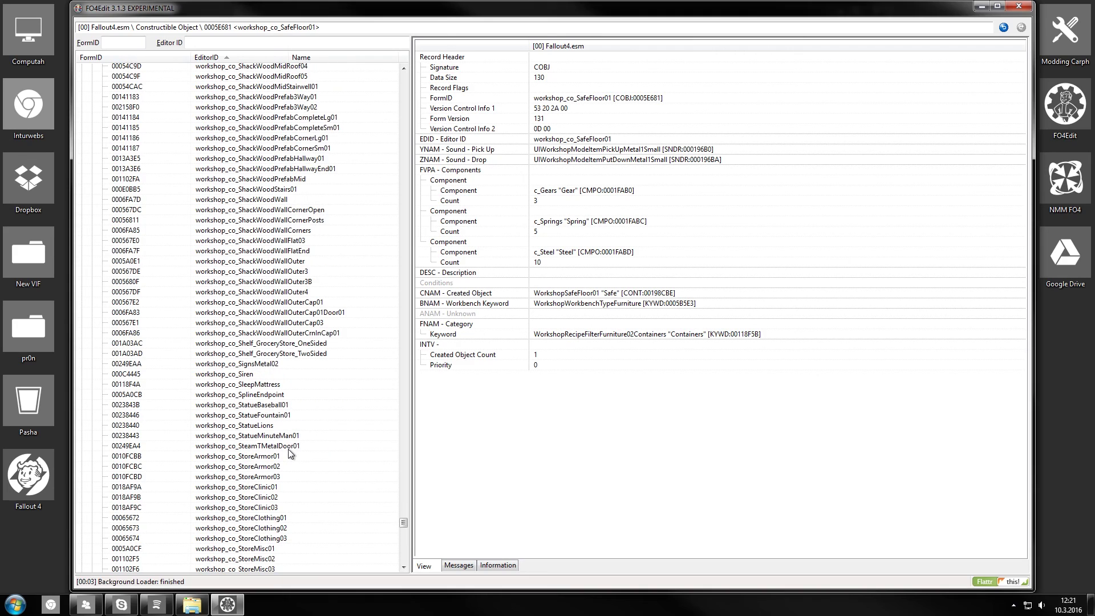
pyautogui.click(264, 416)
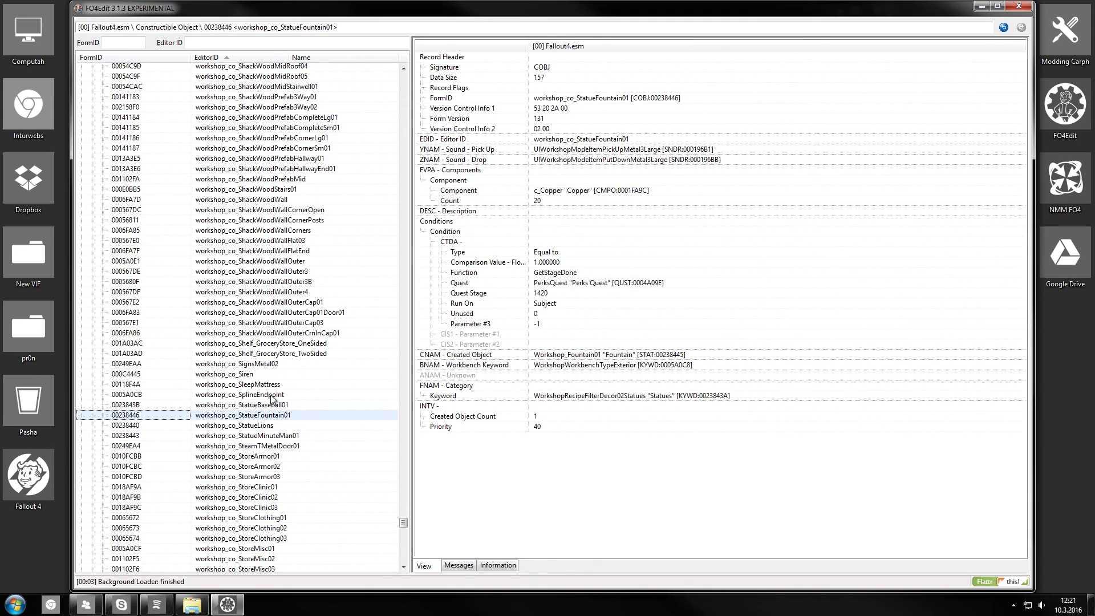
# Copy the fountain recipe as a new record with EditorID Eli_AssaultronStatue.
pyautogui.rightClick(287, 416)
pyautogui.rightClick(264, 417)
pyautogui.rightClick(264, 418)
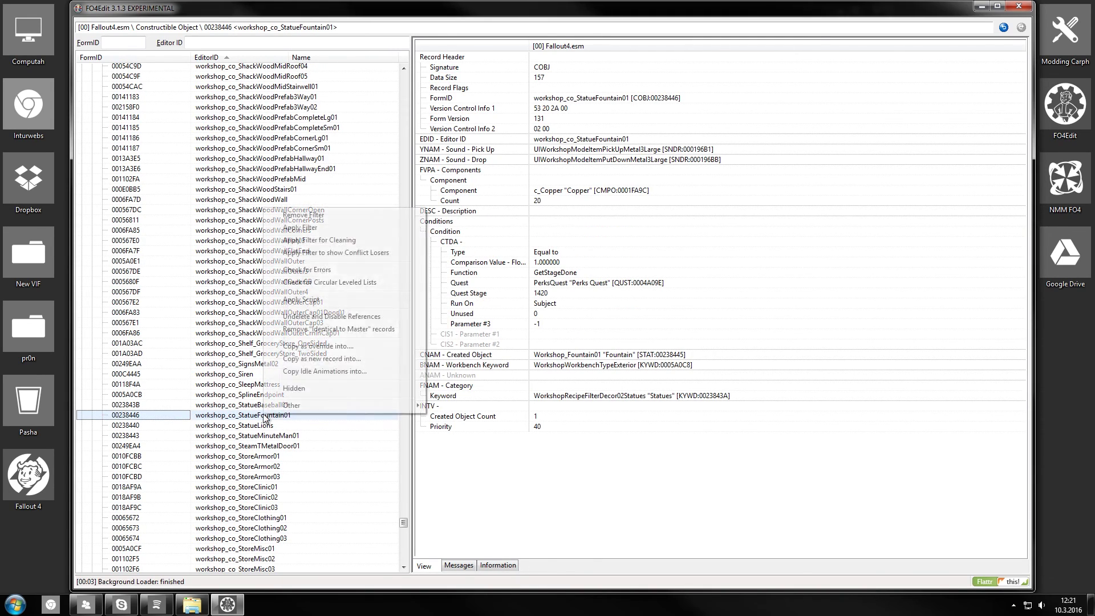
pyautogui.click(353, 359)
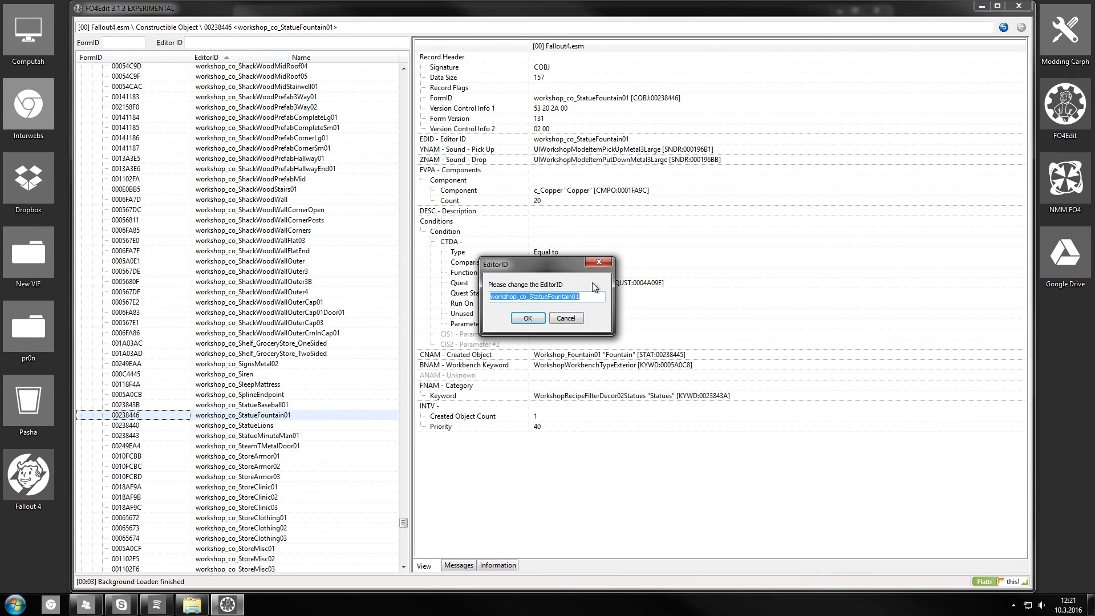
pyautogui.write('Eli_AssaultronStatue')
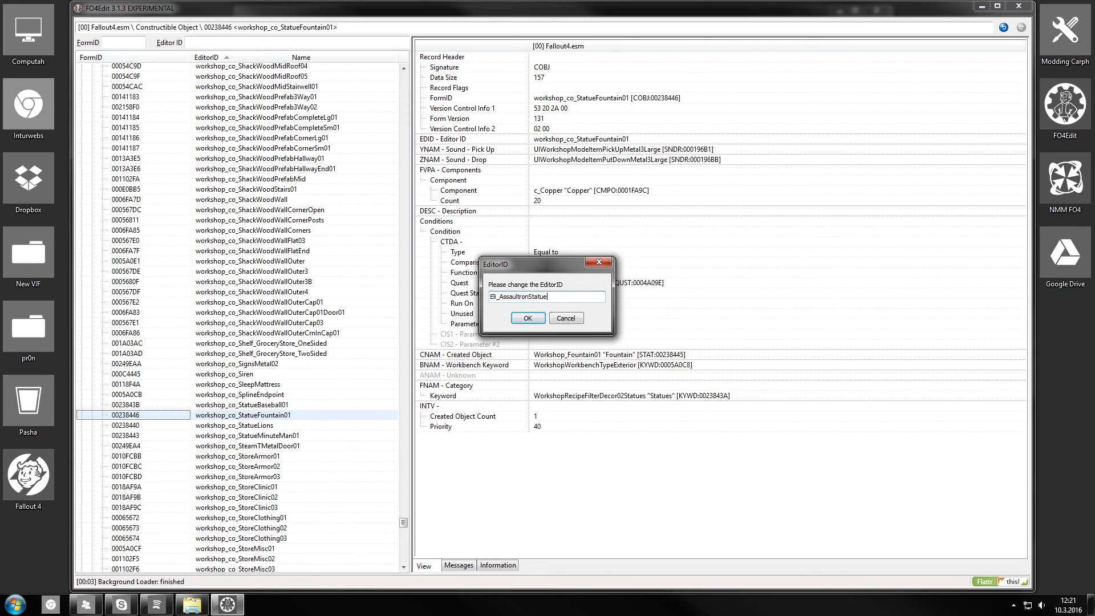
pyautogui.press('Return')
# Put the copy in a new plugin, Crafting awesomeness.esp, with Fallout4.esm as master.
pyautogui.press('Down')
pyautogui.press('Down')
pyautogui.press('Down')
pyautogui.press('Down')
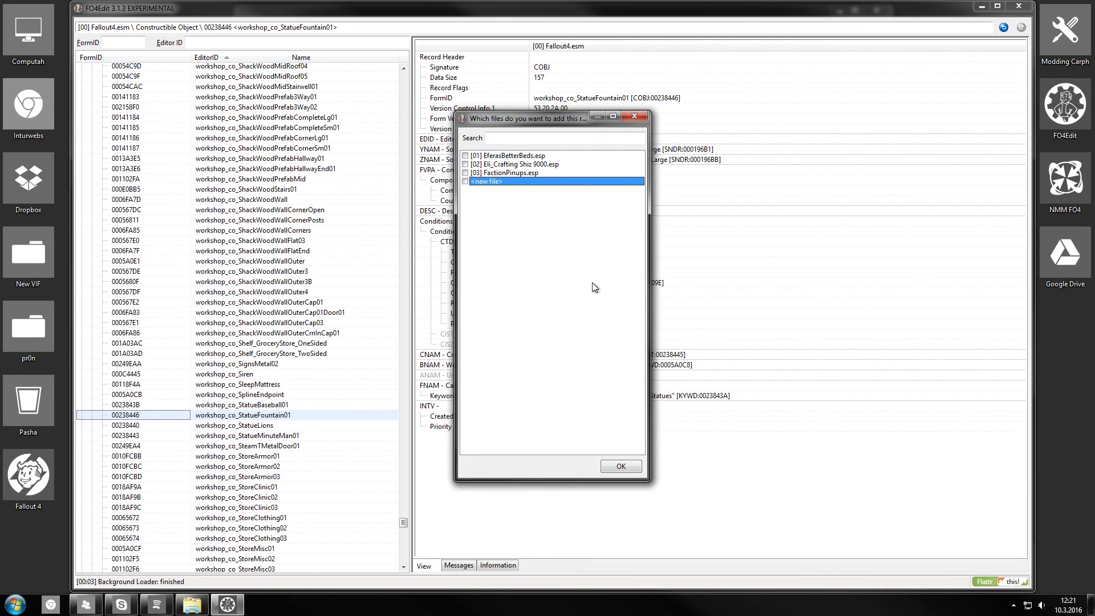
pyautogui.press('Return')
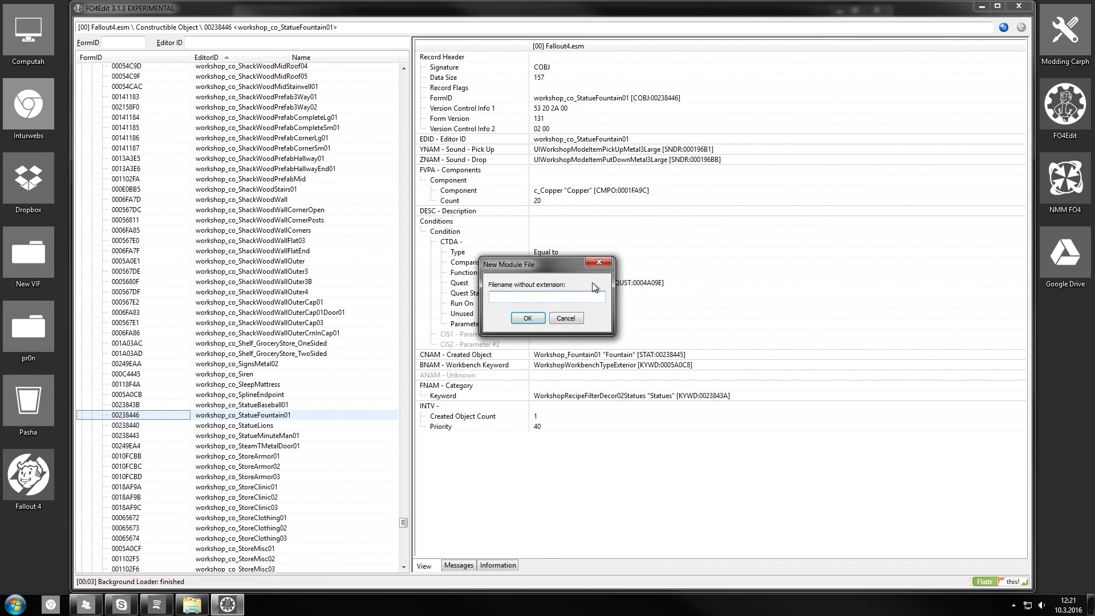
pyautogui.write('Crafting awesomeness')
pyautogui.press('Return')
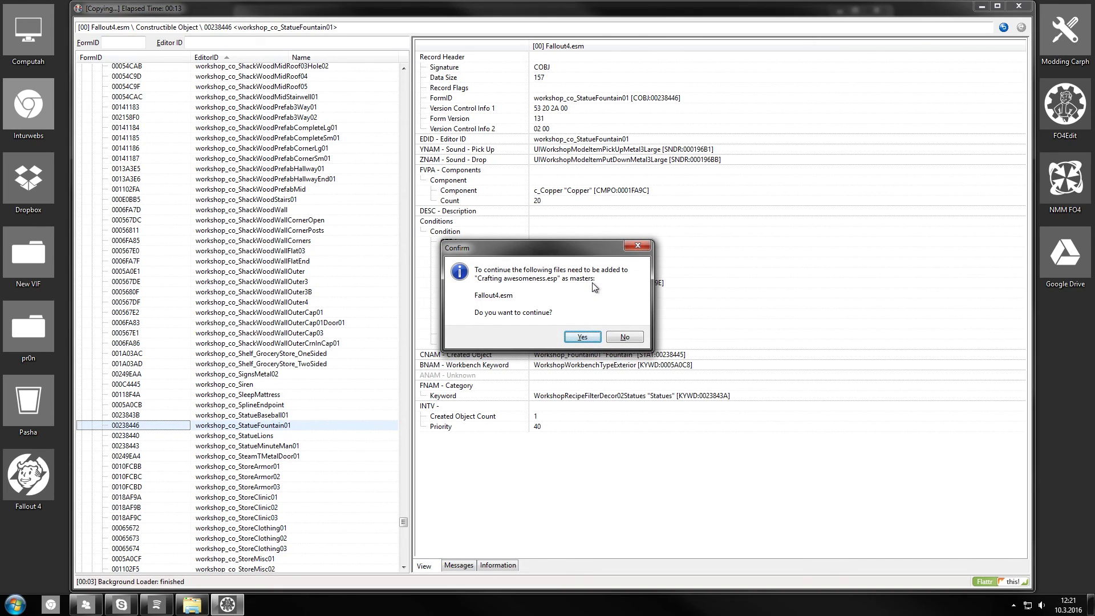
pyautogui.press('Return')
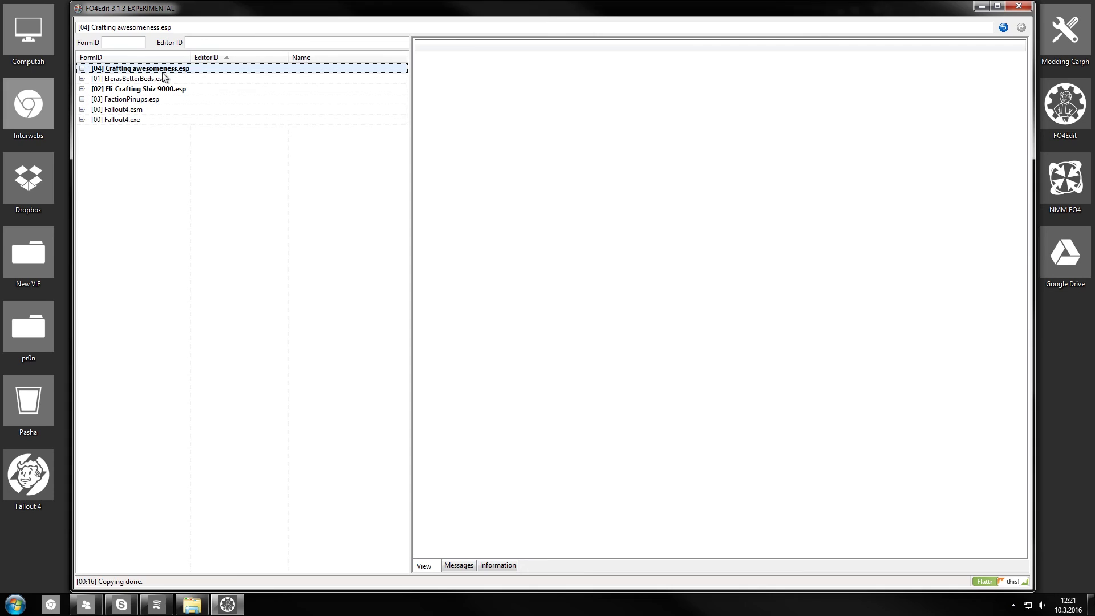
# Open recipe 04000800 and set its created object to LSCreatureAssaultron (0022F3D9).
pyautogui.click(82, 68)
pyautogui.click(92, 89)
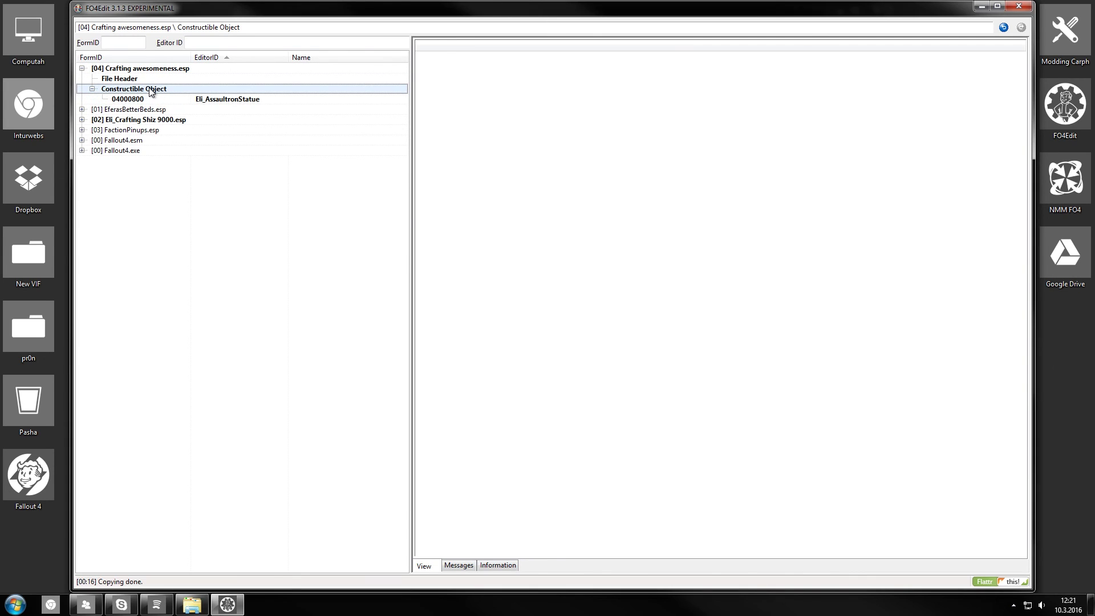
pyautogui.click(236, 99)
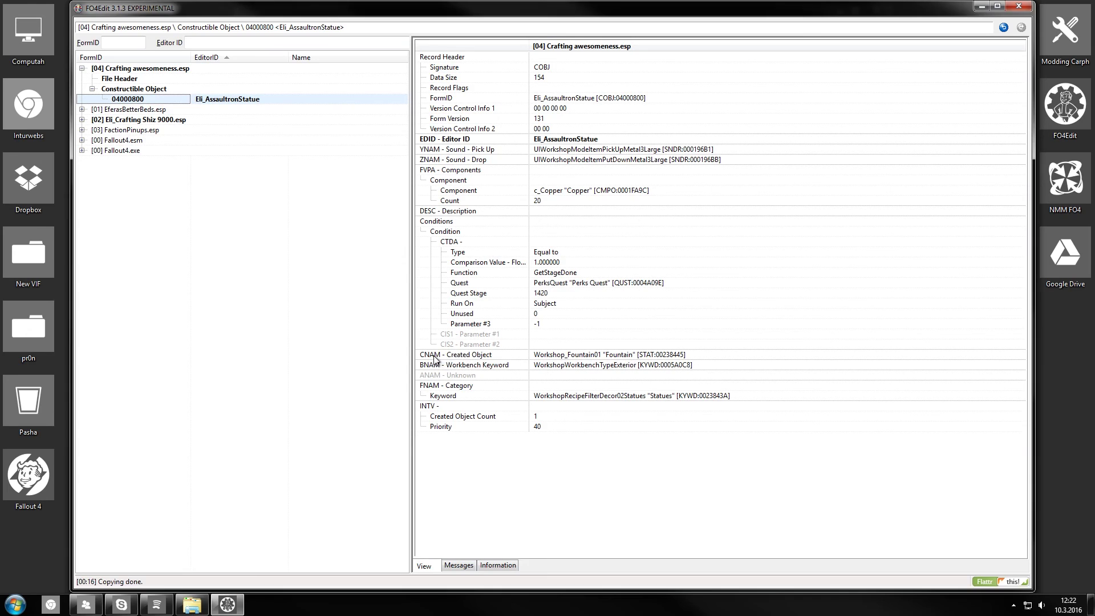
pyautogui.rightClick(551, 355)
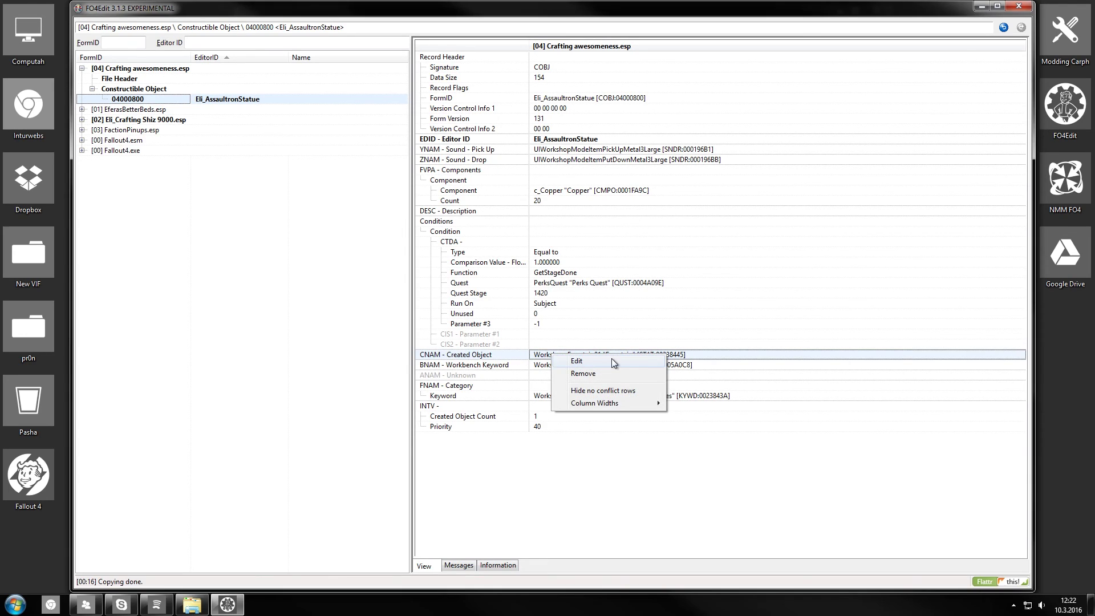
pyautogui.click(578, 360)
pyautogui.write('0022F3D9')
pyautogui.doubleClick(493, 297)
pyautogui.click(527, 318)
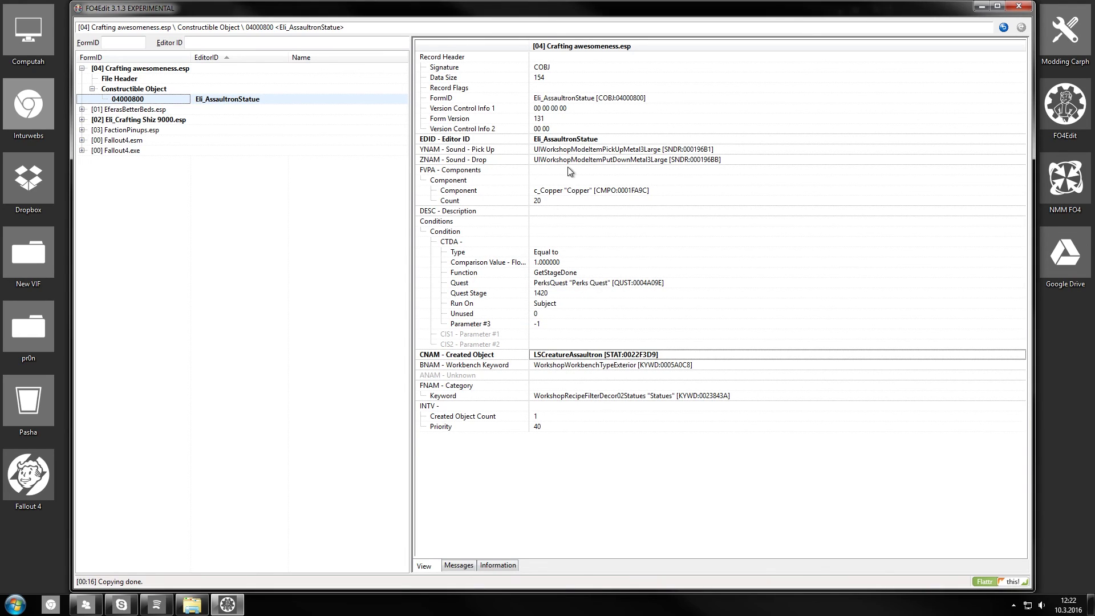
# Change the recipe's copper count from 20 to 10.
pyautogui.click(570, 191)
pyautogui.click(542, 201)
pyautogui.click(541, 201)
pyautogui.write('10')
pyautogui.click(621, 183)
pyautogui.click(578, 282)
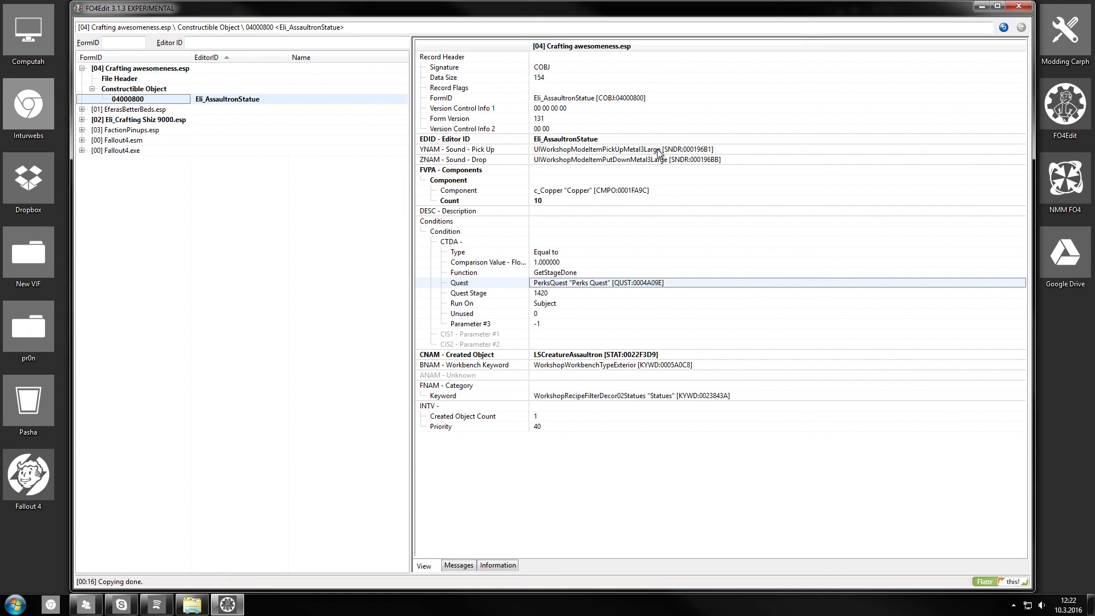
pyautogui.click(576, 355)
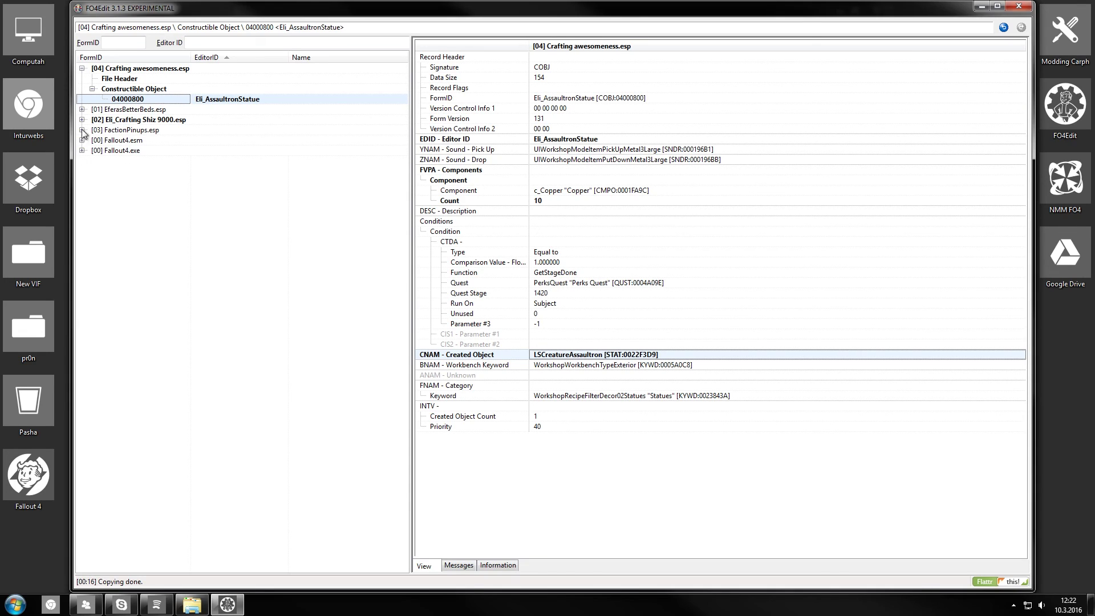
# Look up the NpcChairStadiumRedSit04 chair in Fallout4.esm's Furniture group.
pyautogui.click(92, 58)
pyautogui.click(82, 68)
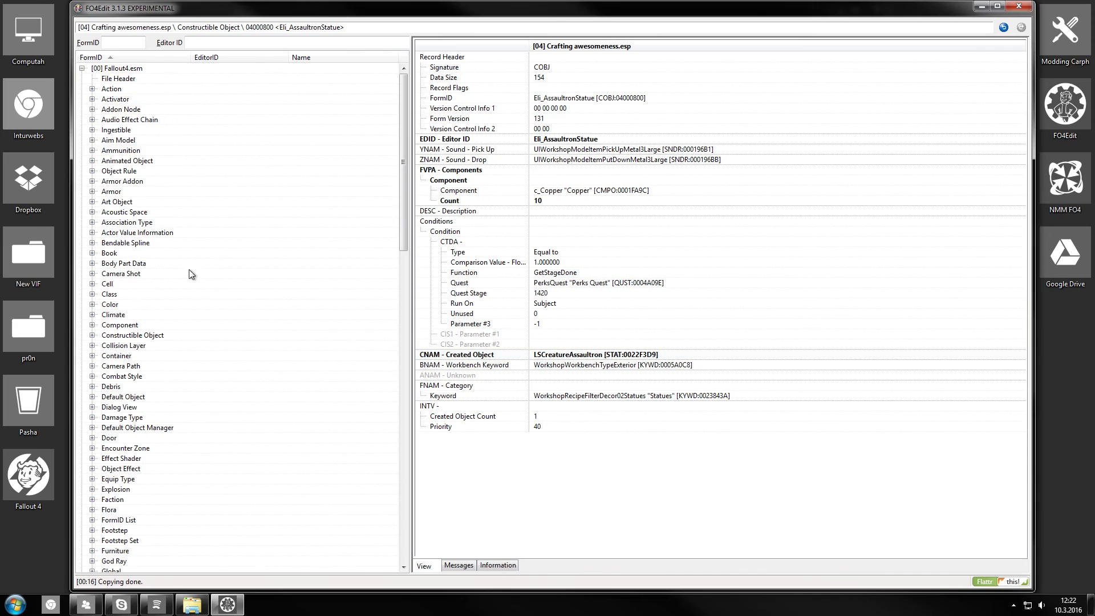
pyautogui.click(137, 274)
pyautogui.scroll(-13, 137, 274)
pyautogui.click(118, 418)
pyautogui.scroll(-10, 117, 394)
pyautogui.write('fu')
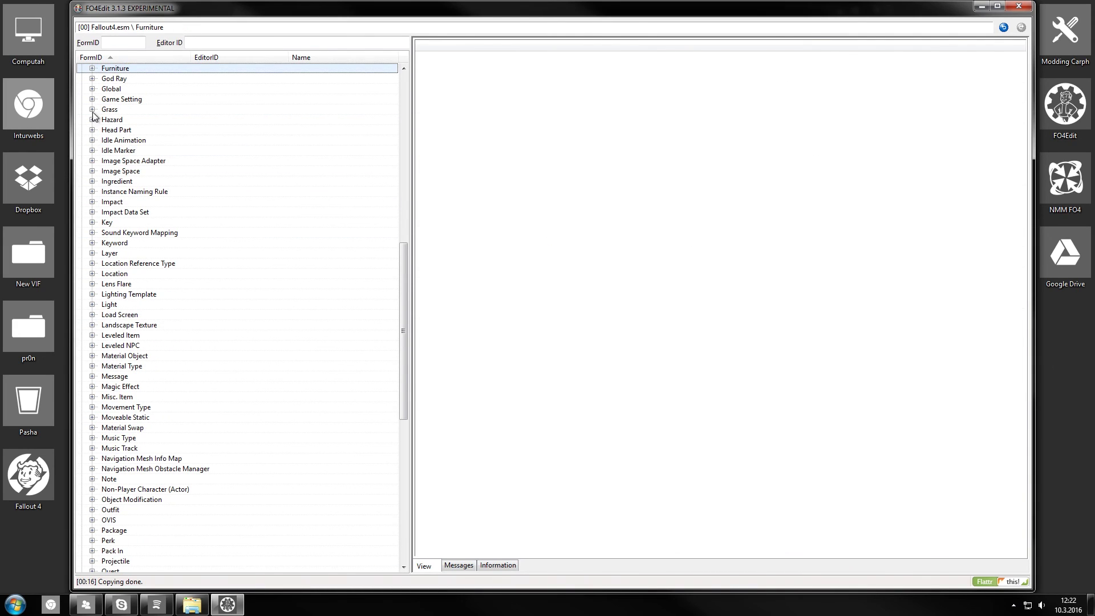
pyautogui.click(92, 69)
pyautogui.click(236, 89)
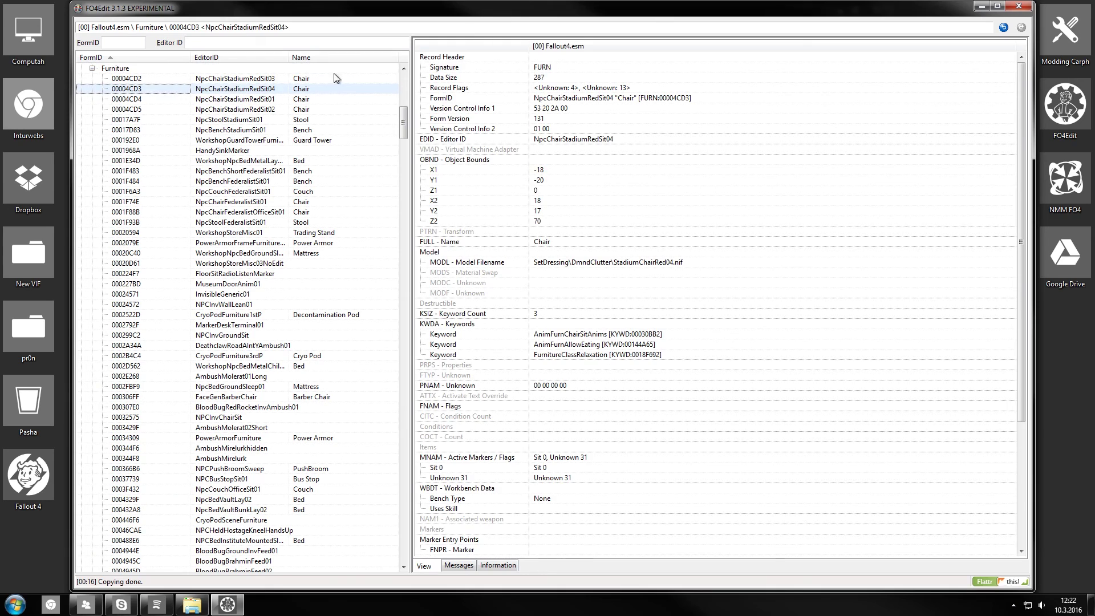
pyautogui.rightClick(279, 90)
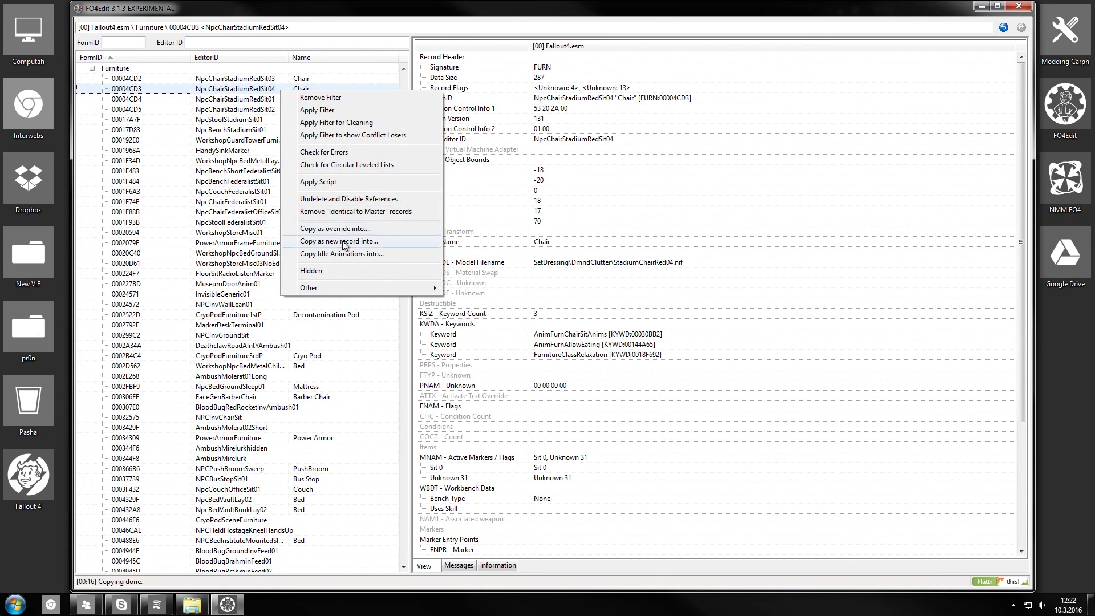
pyautogui.click(216, 79)
pyautogui.scroll(15, 255, 123)
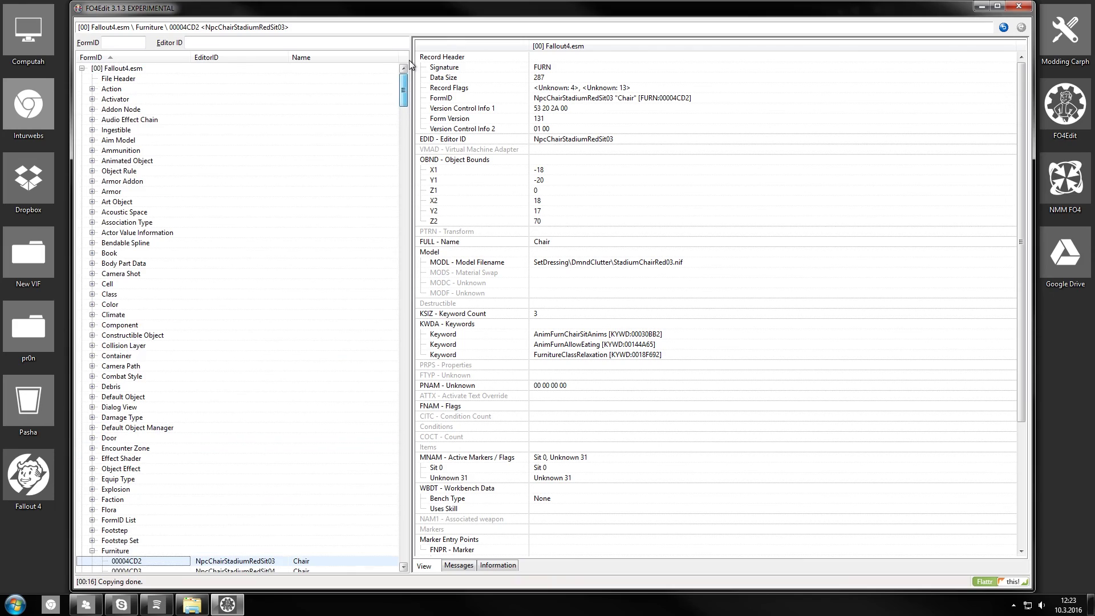
pyautogui.click(81, 68)
# Remove all existing components from the Eli_AssaultronStatue recipe.
pyautogui.click(189, 150)
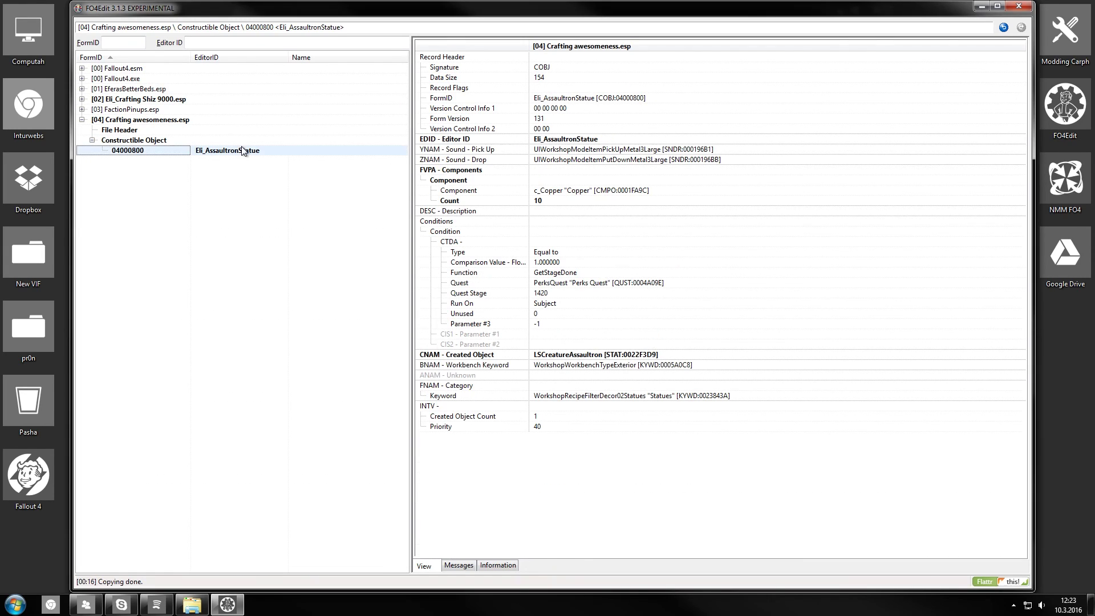
pyautogui.click(554, 358)
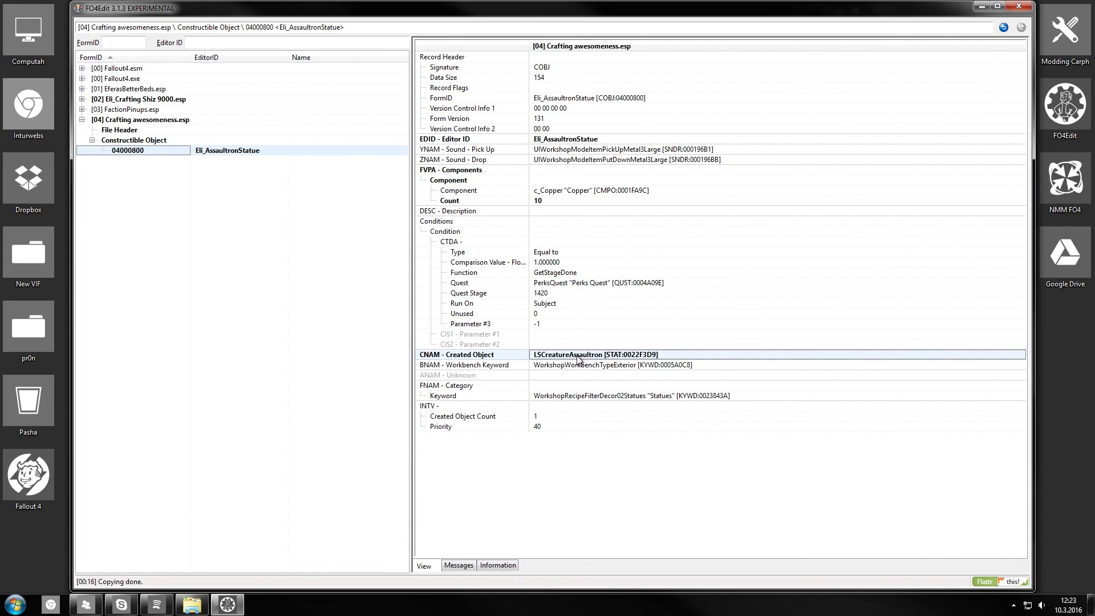
pyautogui.click(450, 170)
pyautogui.rightClick(542, 173)
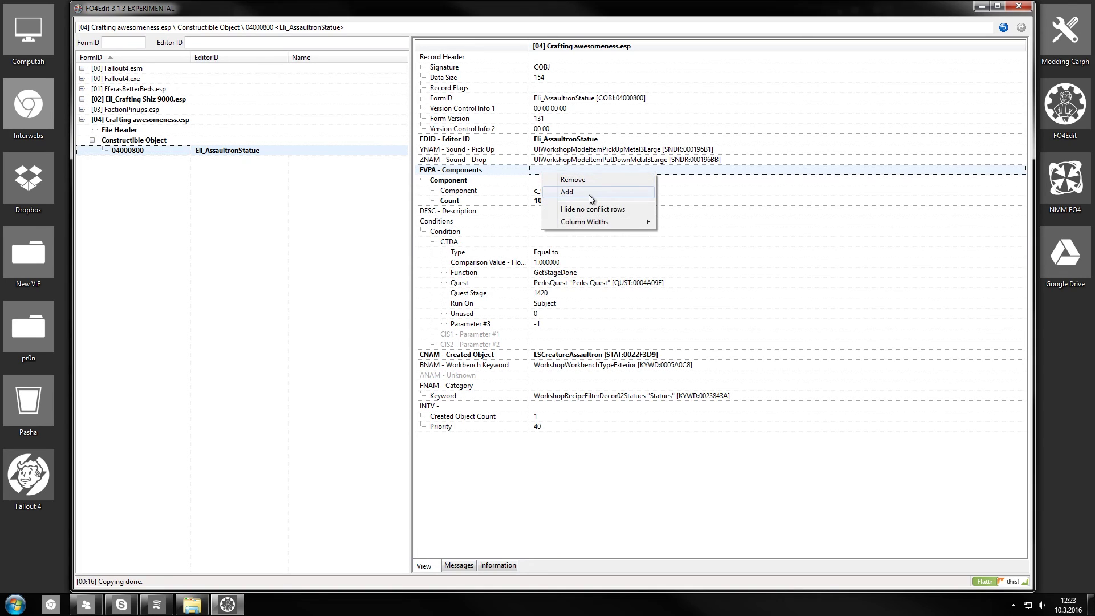
pyautogui.click(588, 194)
pyautogui.rightClick(553, 171)
pyautogui.click(580, 188)
pyautogui.rightClick(547, 169)
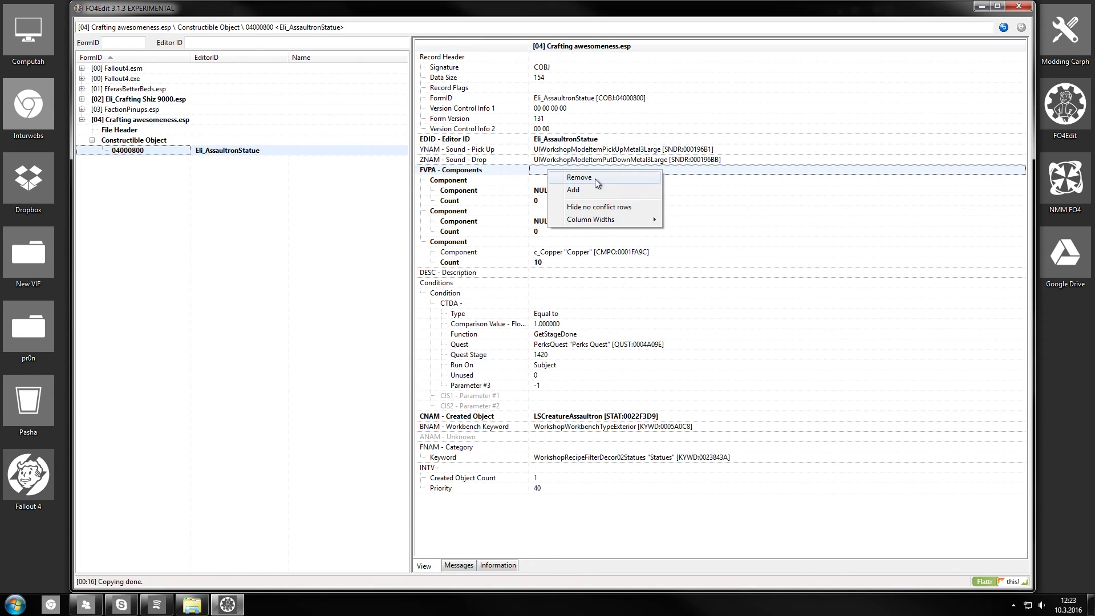
pyautogui.click(594, 179)
# Add a component c_AntiBallisticFiber with count 5.
pyautogui.rightClick(548, 174)
pyautogui.click(580, 176)
pyautogui.click(531, 190)
pyautogui.write('c')
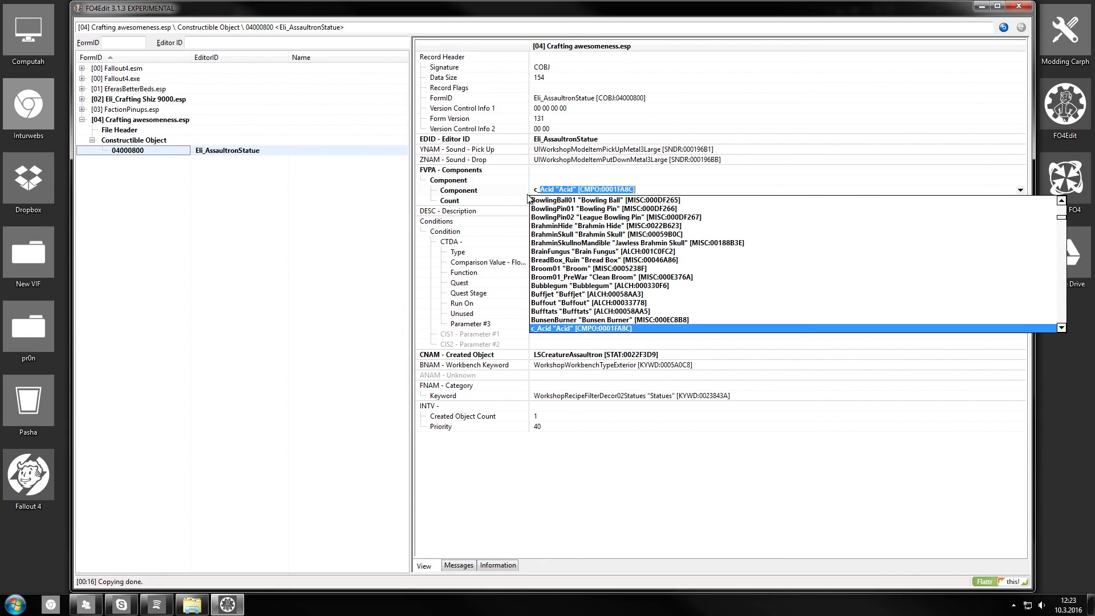
pyautogui.write('_antim')
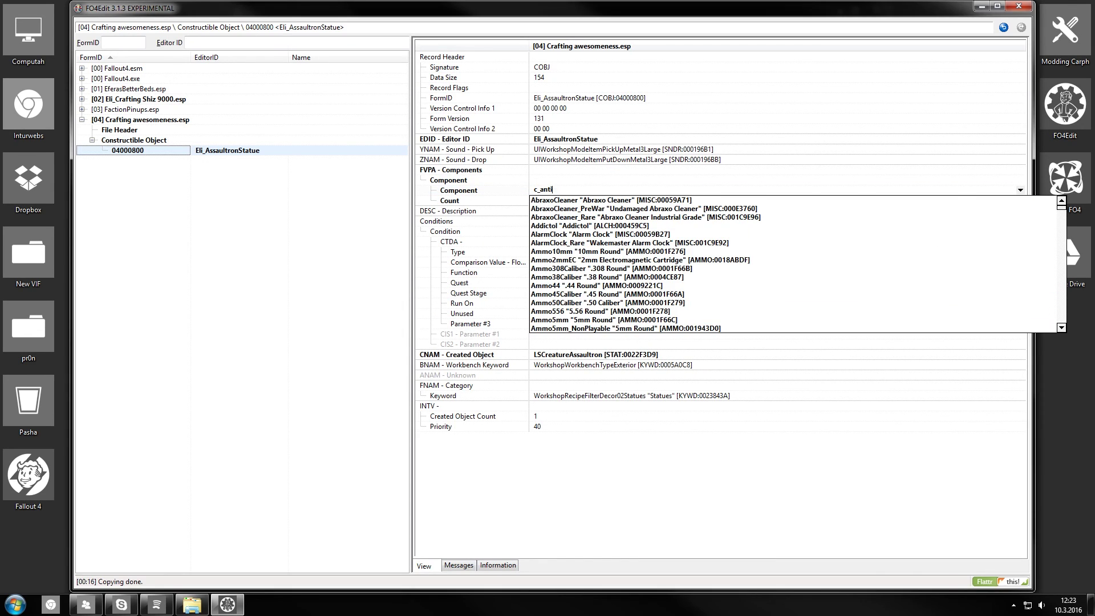
pyautogui.press('Return')
pyautogui.click(555, 202)
pyautogui.write('5')
pyautogui.press('Return')
pyautogui.click(786, 242)
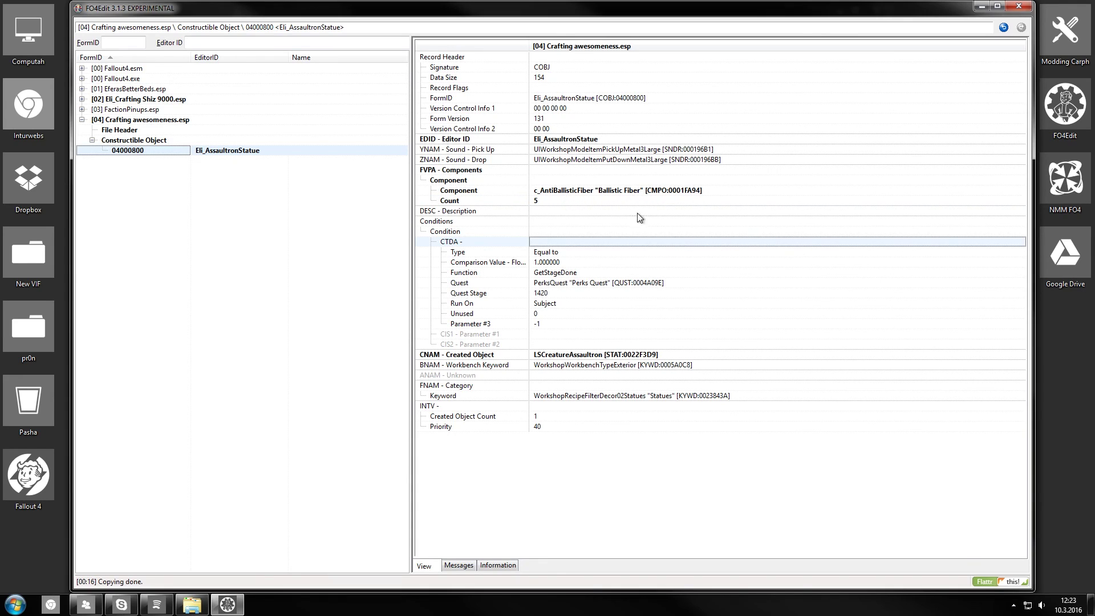
pyautogui.click(585, 355)
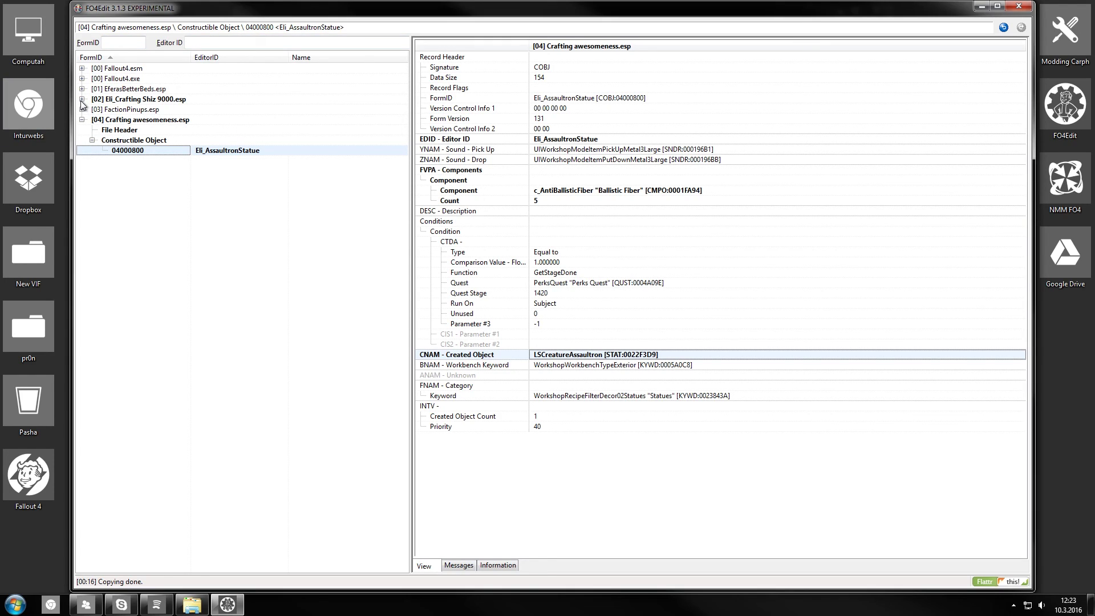
# Open NpcChairStadiumRedSit04 in Fallout4.esm's Furniture group.
pyautogui.click(82, 69)
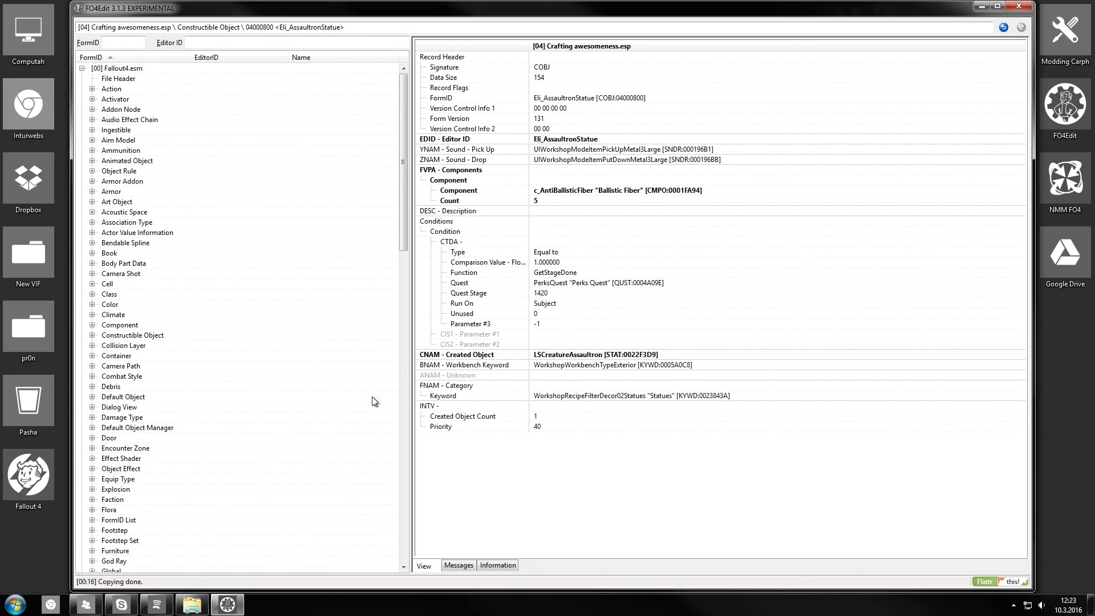
pyautogui.click(147, 356)
pyautogui.press('f')
pyautogui.press('u')
pyautogui.click(92, 551)
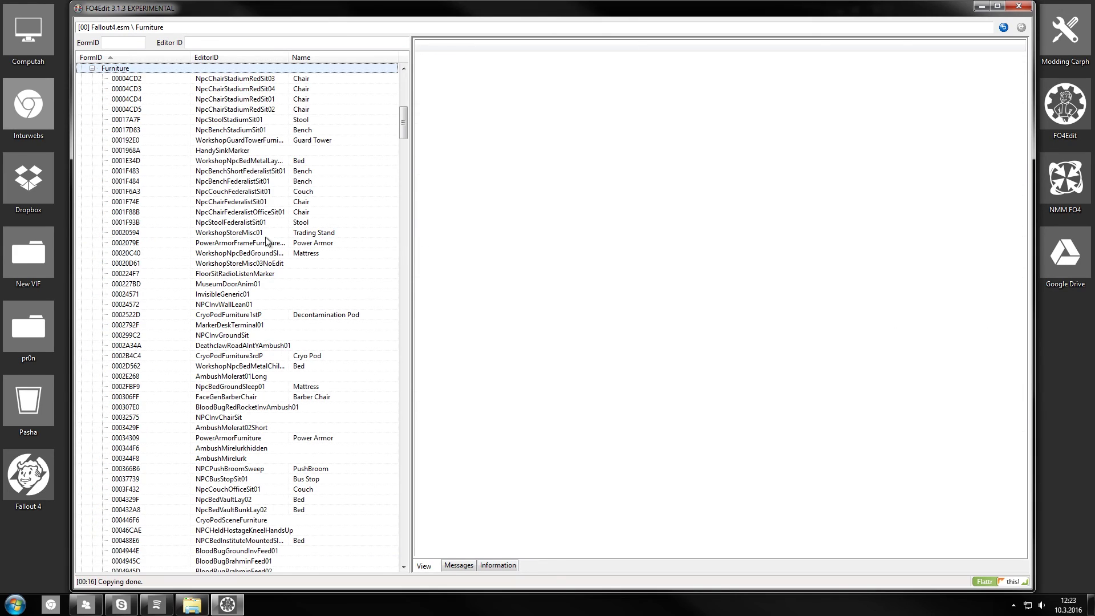
pyautogui.click(304, 87)
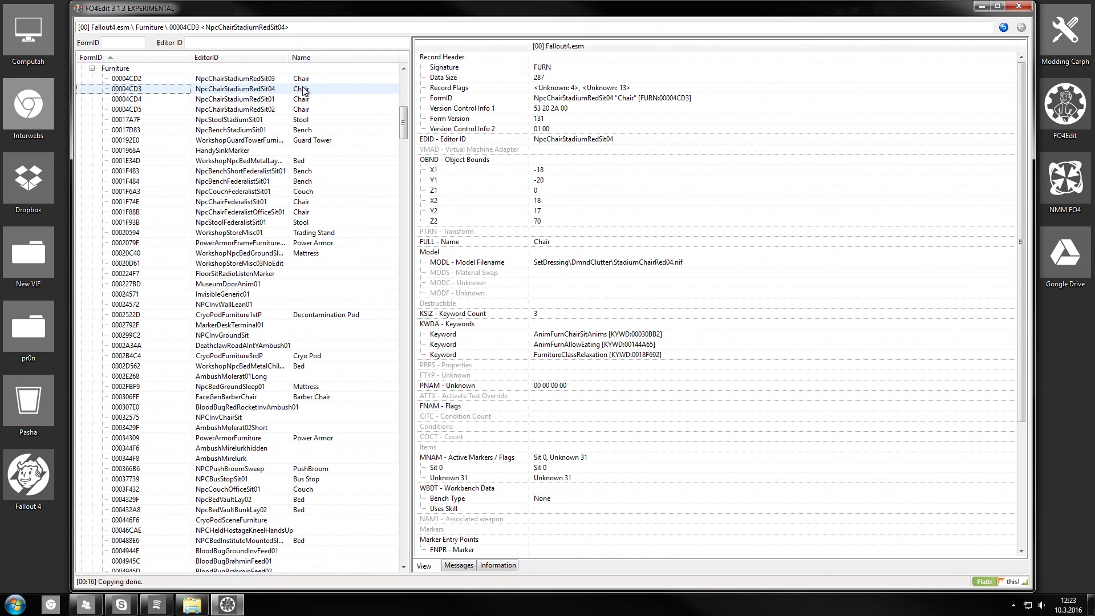
# Copy the chair as new record Eli_Chair into Crafting awesomeness.esp.
pyautogui.rightClick(304, 92)
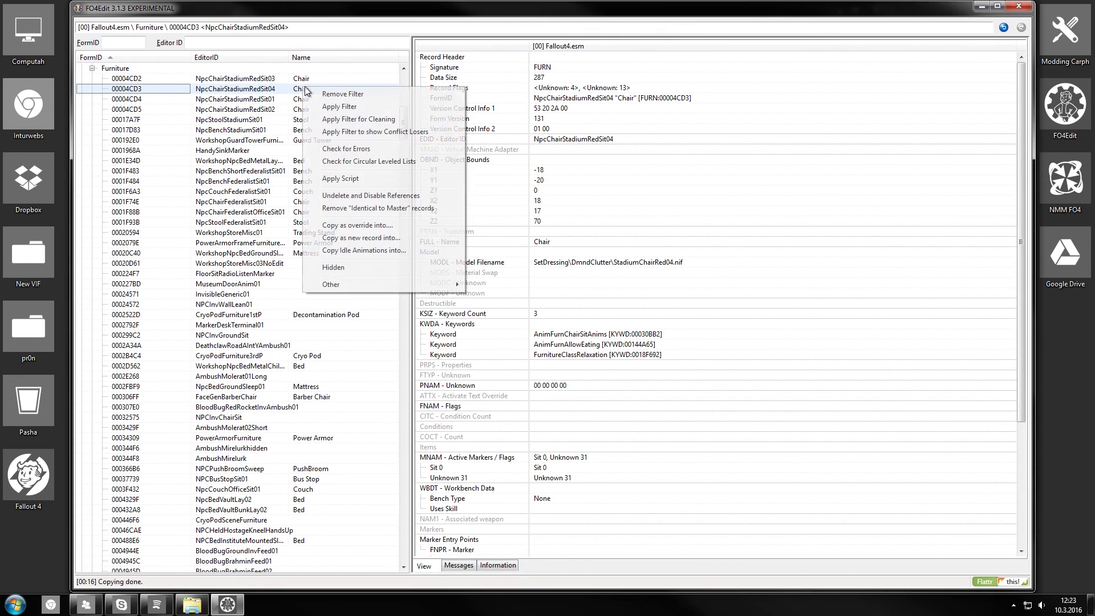
pyautogui.click(392, 244)
pyautogui.write('E')
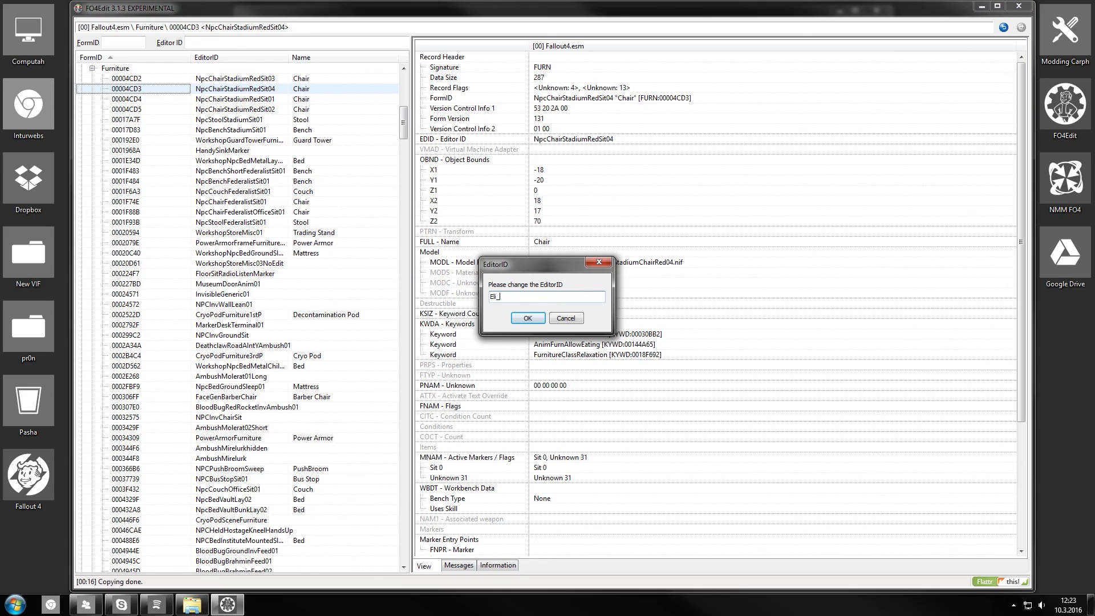
pyautogui.write('li_')
pyautogui.click(528, 318)
pyautogui.click(511, 181)
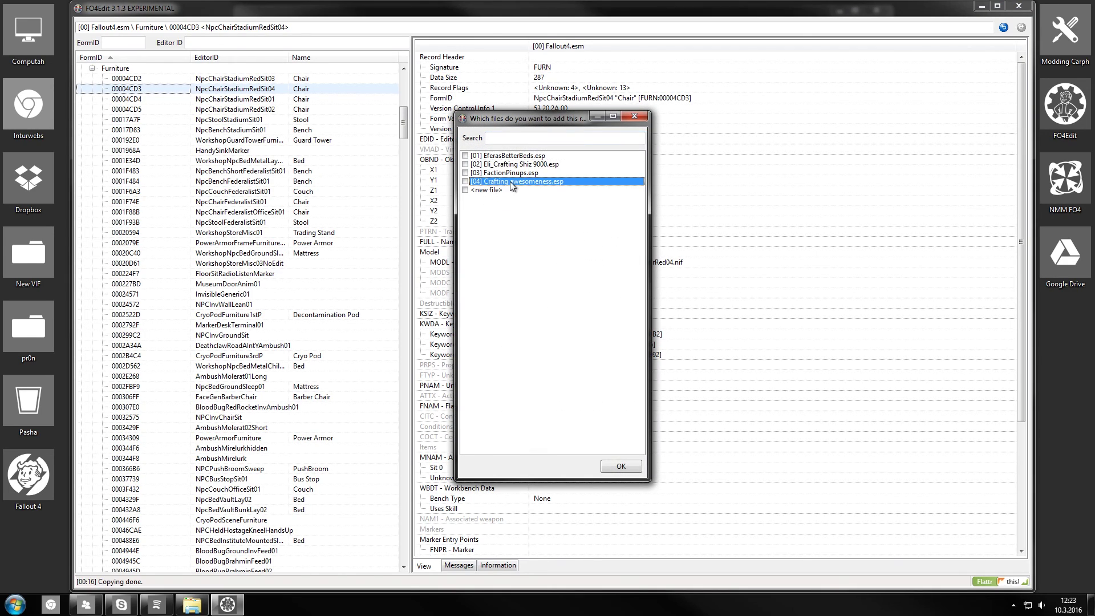
pyautogui.click(610, 467)
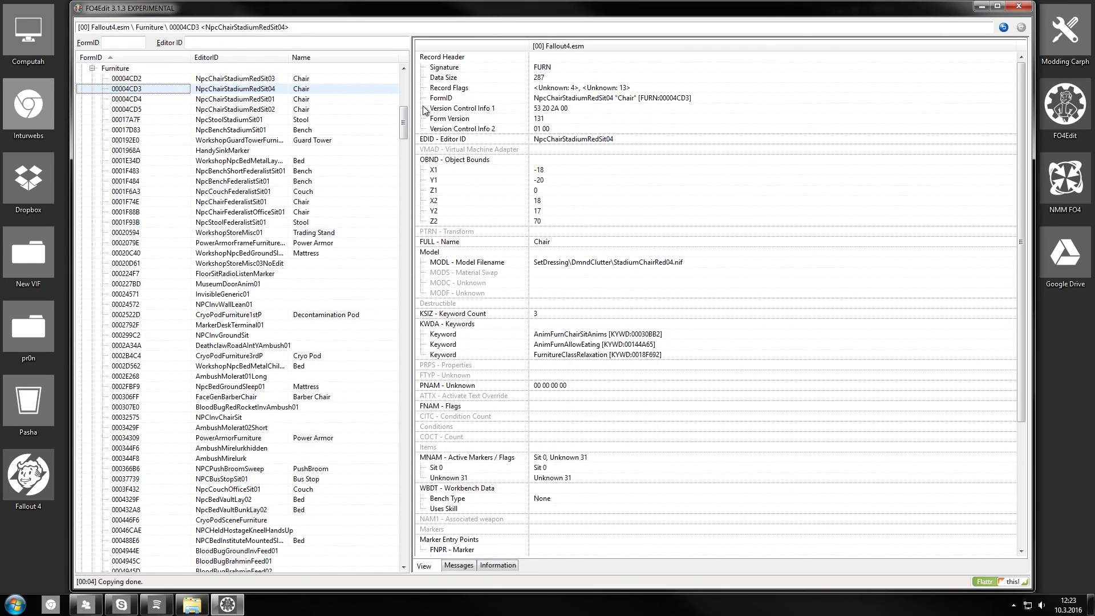
pyautogui.moveTo(402, 121); pyautogui.dragTo(402, 79)
# Open the new Eli_Chair record (04000801) under Crafting awesomeness.esp's Furniture group.
pyautogui.click(82, 68)
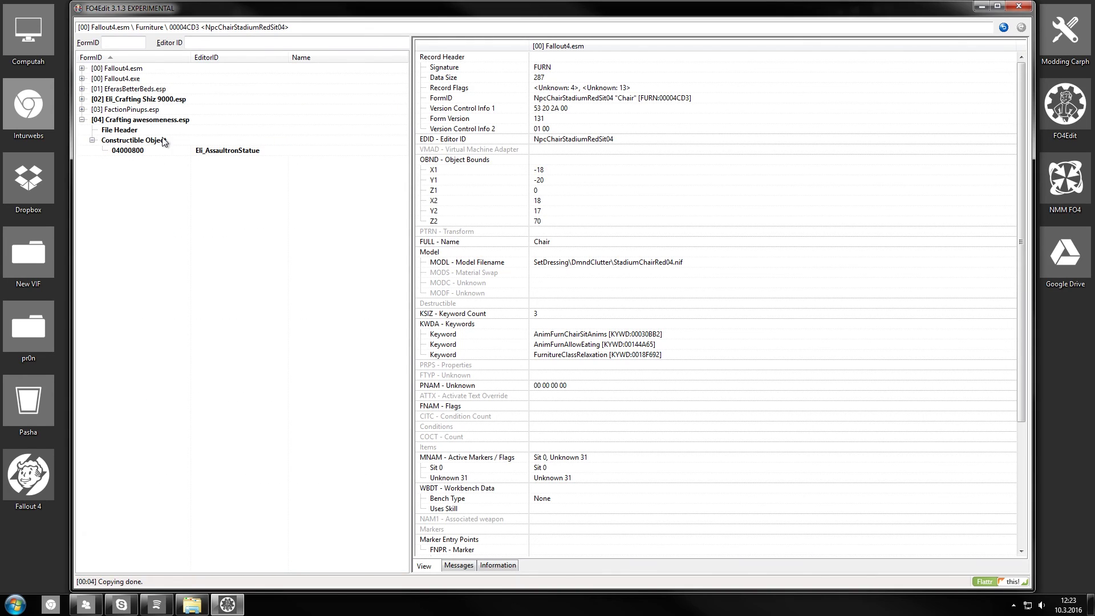
pyautogui.click(82, 99)
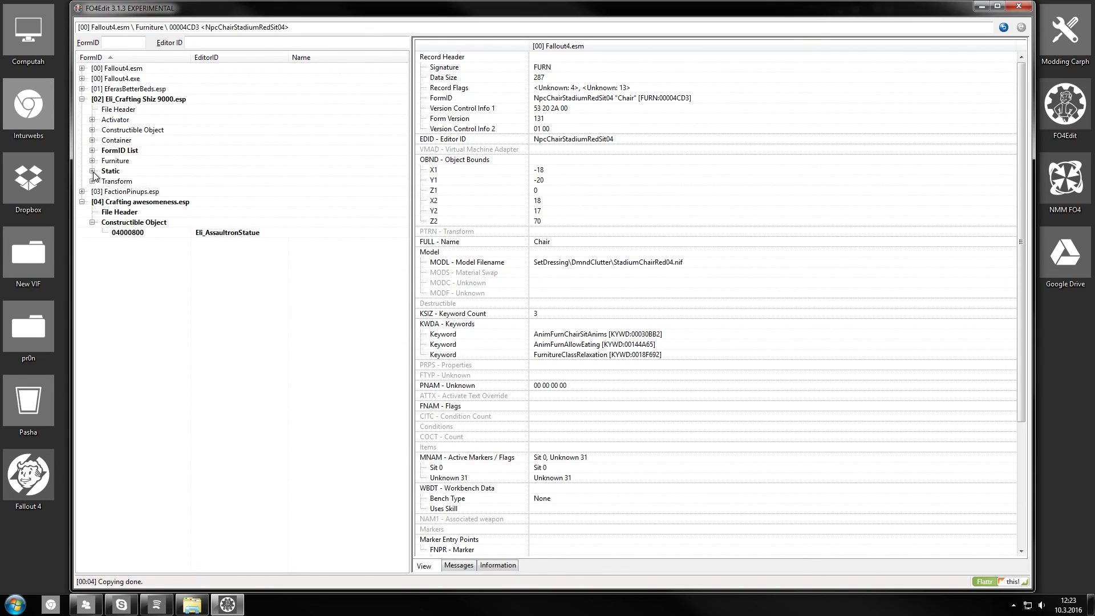
pyautogui.click(92, 151)
pyautogui.click(92, 151)
pyautogui.click(117, 202)
pyautogui.click(82, 202)
pyautogui.click(82, 202)
pyautogui.click(92, 233)
pyautogui.click(245, 244)
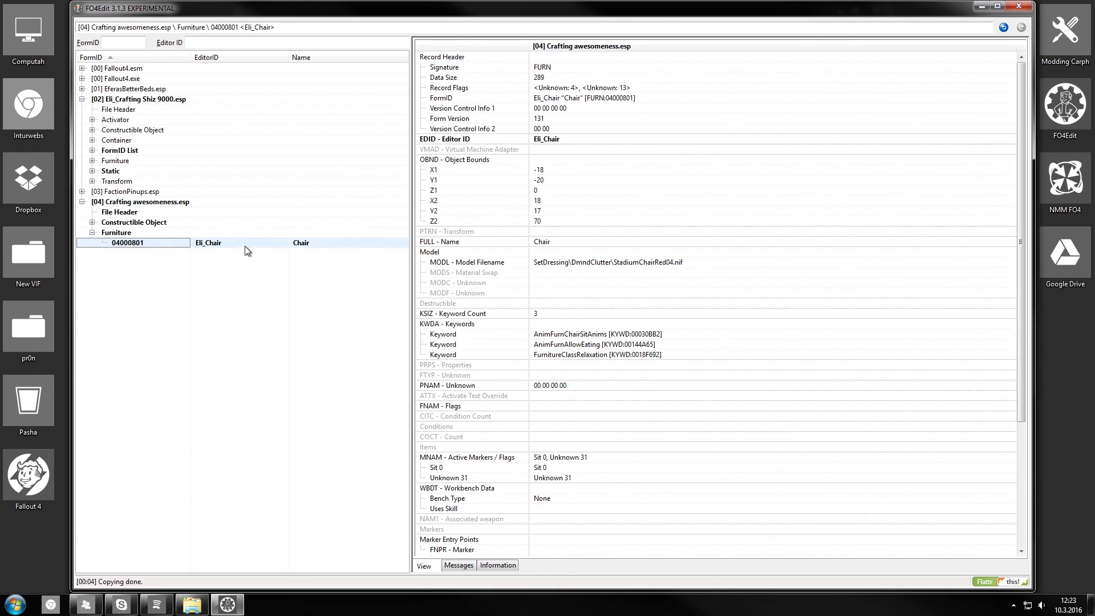
pyautogui.click(574, 263)
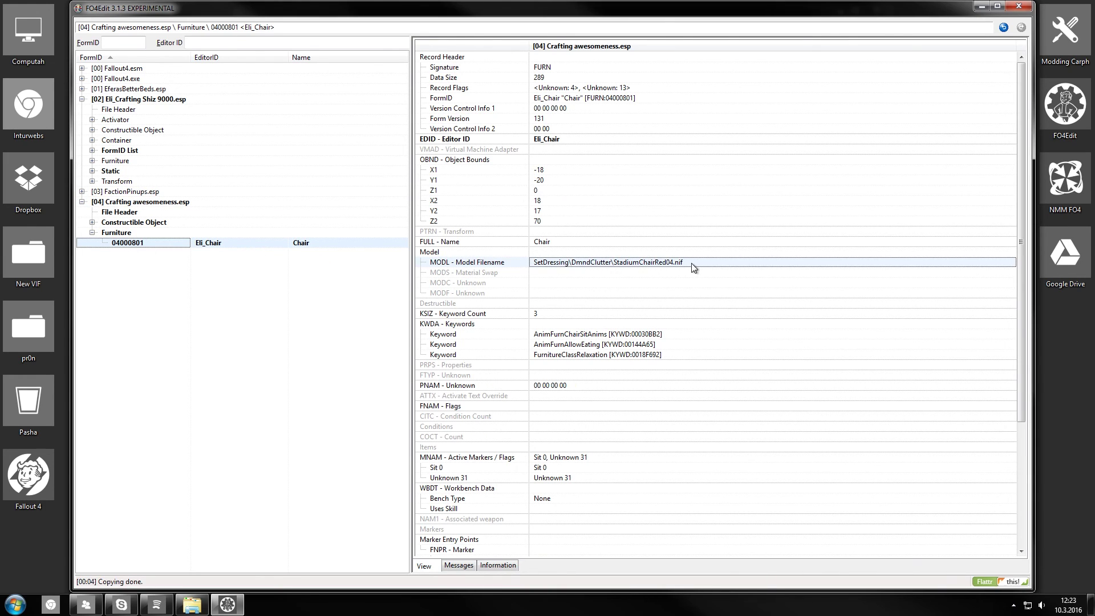
# Browse Explorer to the Meshes\Elianora\Buildstufz folder and select RedChair.nif.
pyautogui.click(191, 604)
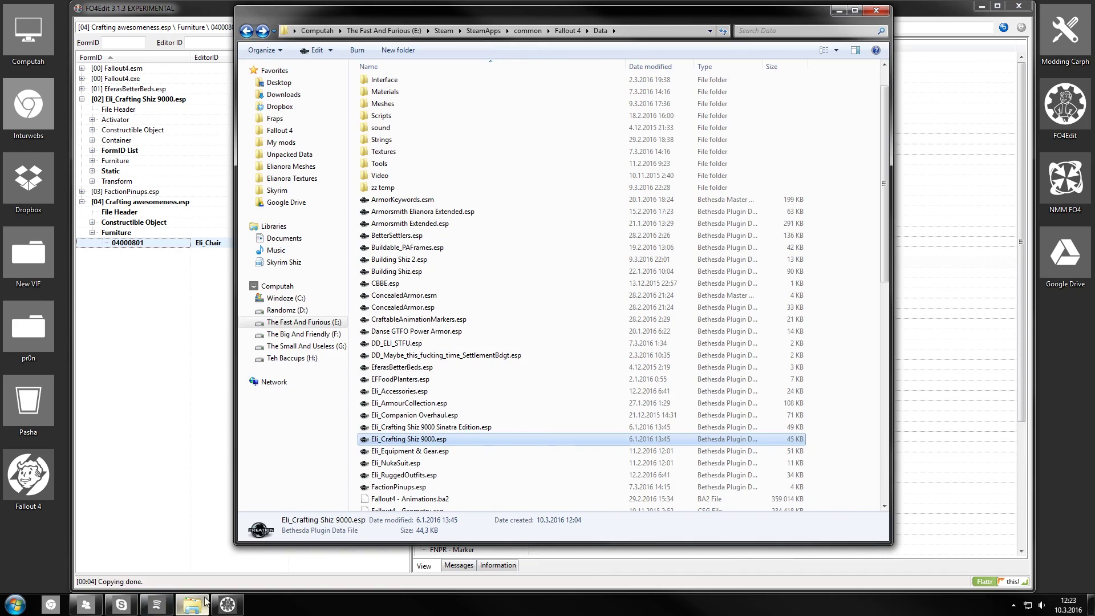
pyautogui.click(289, 154)
pyautogui.click(325, 167)
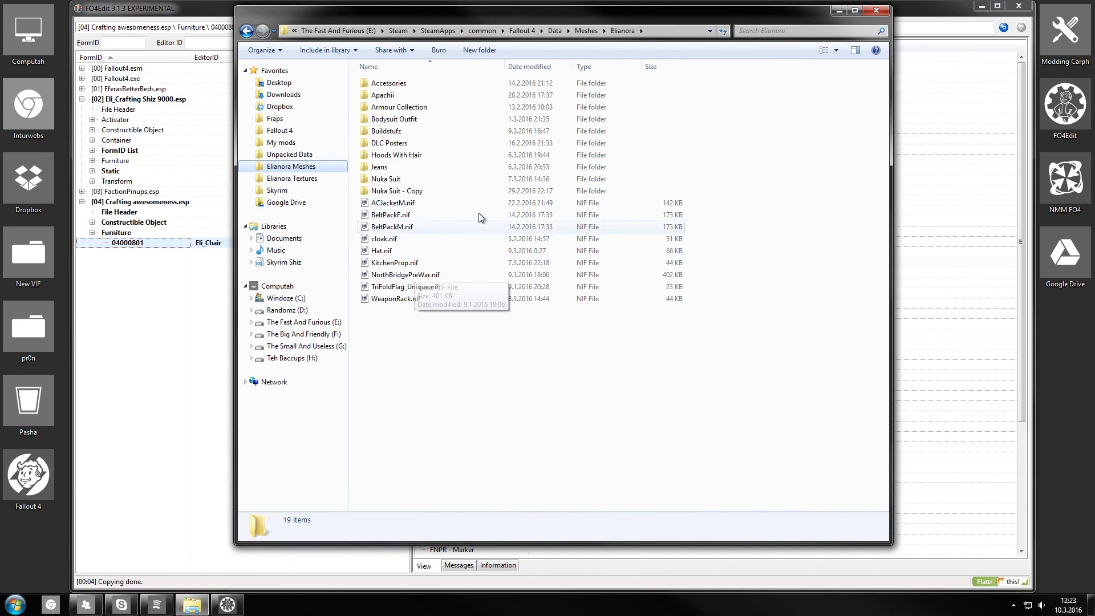
pyautogui.doubleClick(381, 131)
pyautogui.click(422, 299)
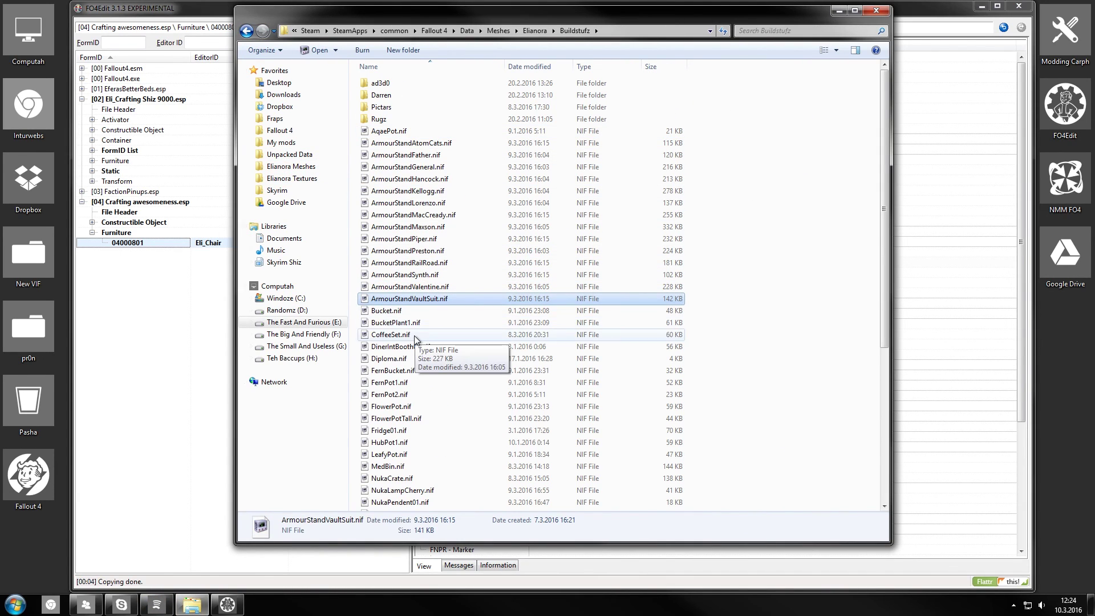
pyautogui.scroll(-7, 410, 320)
pyautogui.click(392, 338)
pyautogui.click(392, 339)
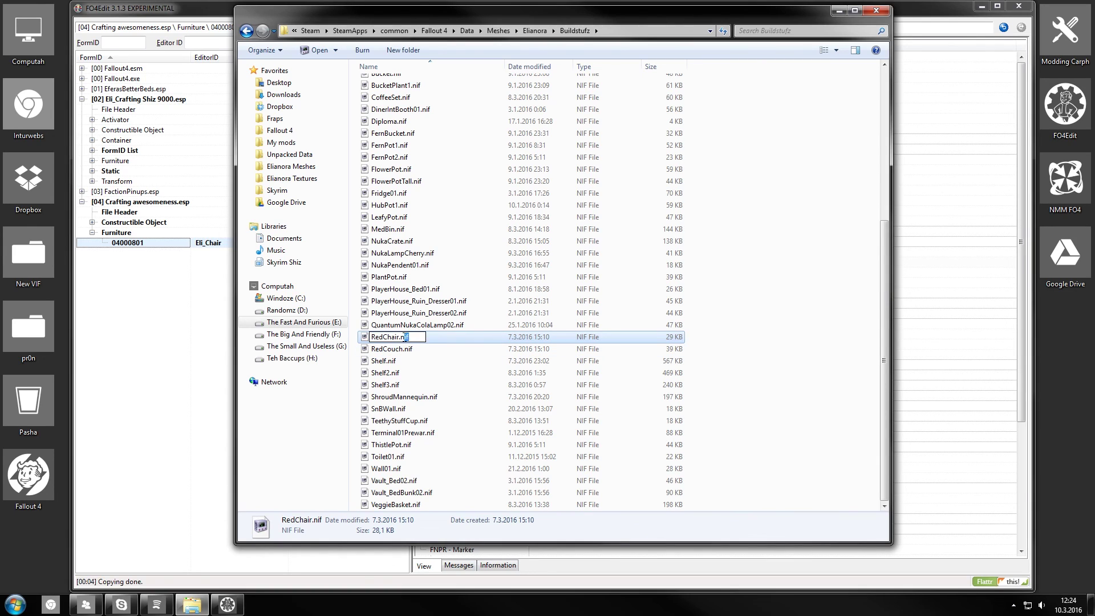
# Set Eli_Chair's model filename to Elianora\Buildstufz\RedChair.nif, copied from the address bar.
pyautogui.click(622, 29)
pyautogui.press('End')
pyautogui.hotkey('ctrl', 'v')
pyautogui.hotkey('ctrl', 'shift', 'Left')
pyautogui.hotkey('ctrl', 'shift', 'Left')
pyautogui.hotkey('ctrl', 'shift', 'Left')
pyautogui.hotkey('ctrl', 'shift', 'Left')
pyautogui.hotkey('ctrl', 'shift', 'Left')
pyautogui.hotkey('ctrl', 'shift', 'Left')
pyautogui.hotkey('ctrl', 'shift', 'Right')
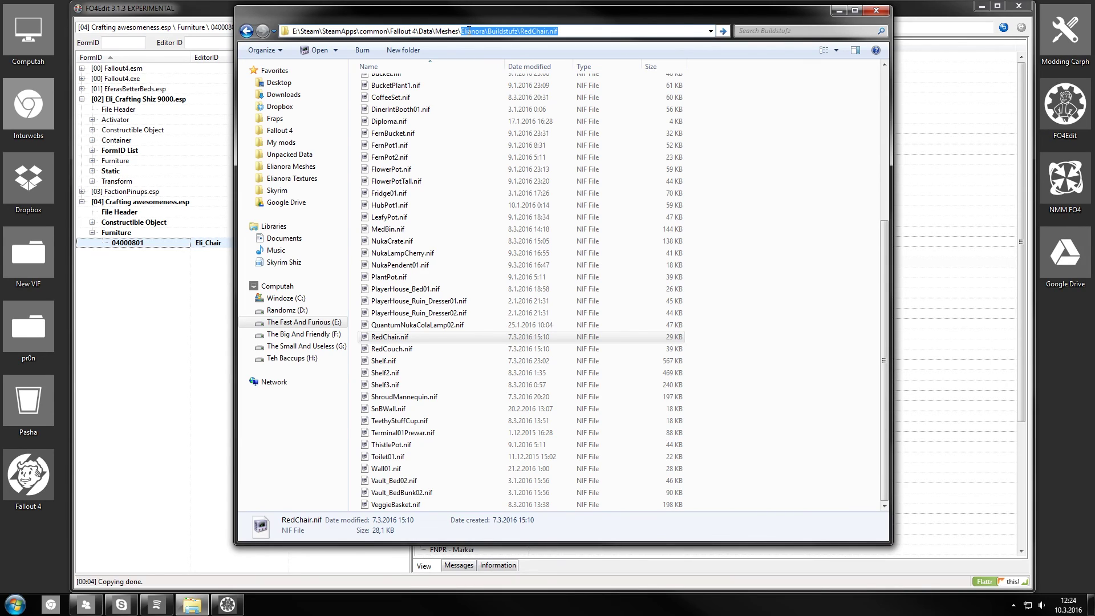
pyautogui.moveTo(461, 31); pyautogui.dragTo(562, 31)
pyautogui.click(876, 10)
pyautogui.rightClick(578, 264)
pyautogui.click(598, 273)
pyautogui.hotkey('ctrl', 'v')
# Confirm the new model path and check the Eli_Chair record, cancelling the FormID change.
pyautogui.click(530, 383)
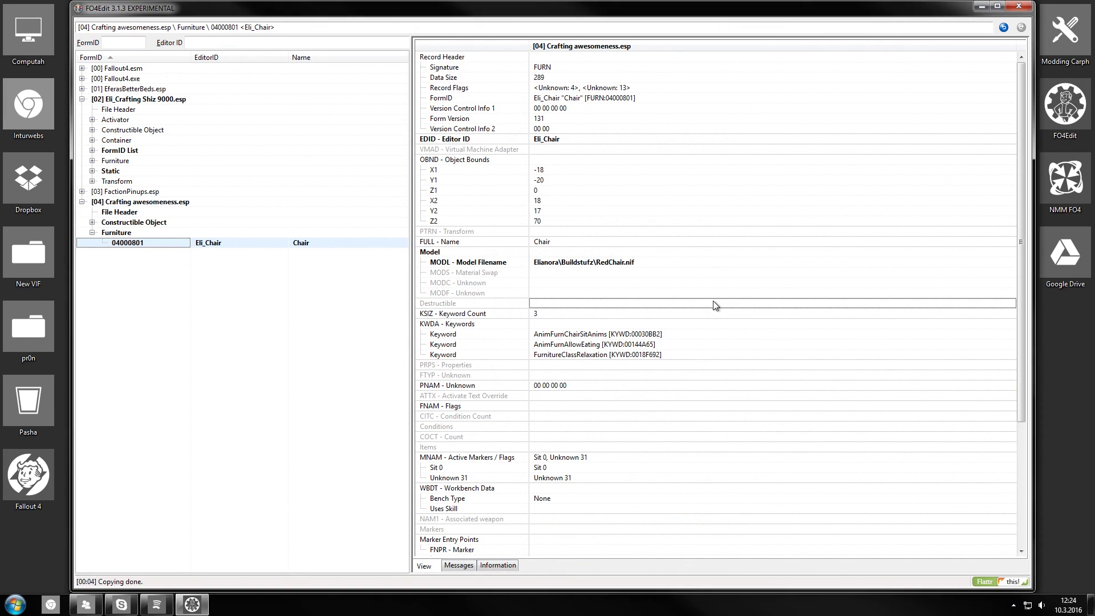
pyautogui.click(302, 245)
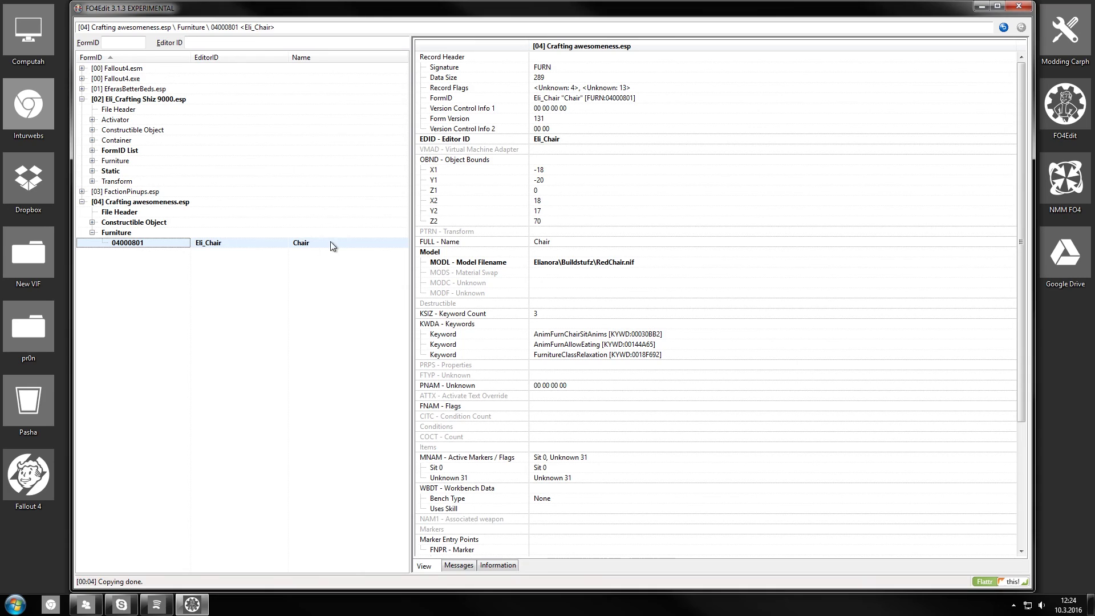
pyautogui.rightClick(330, 242)
pyautogui.click(292, 244)
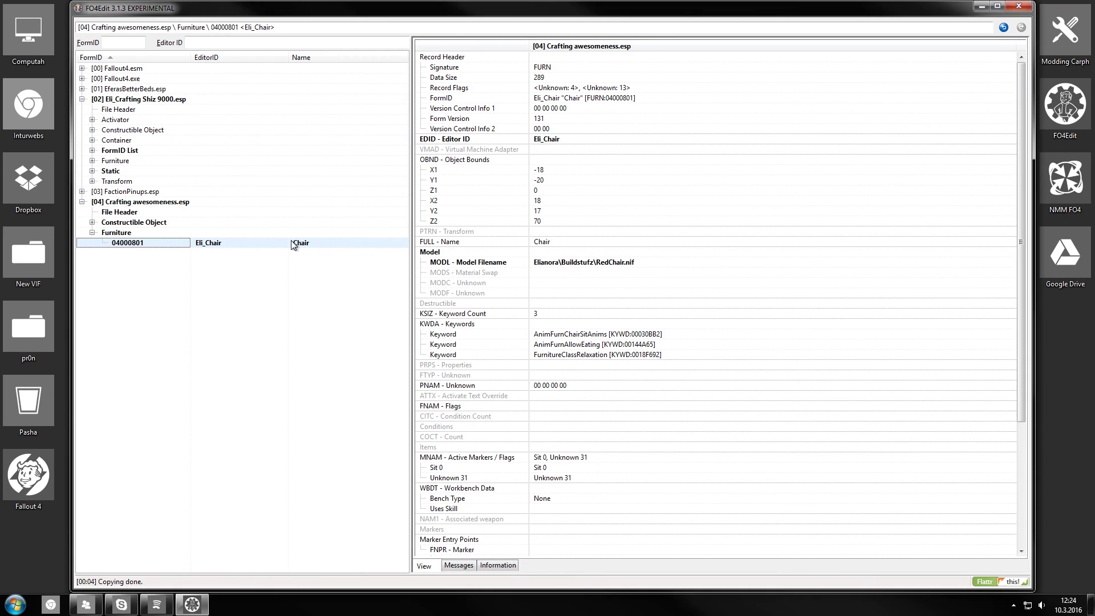
pyautogui.click(135, 203)
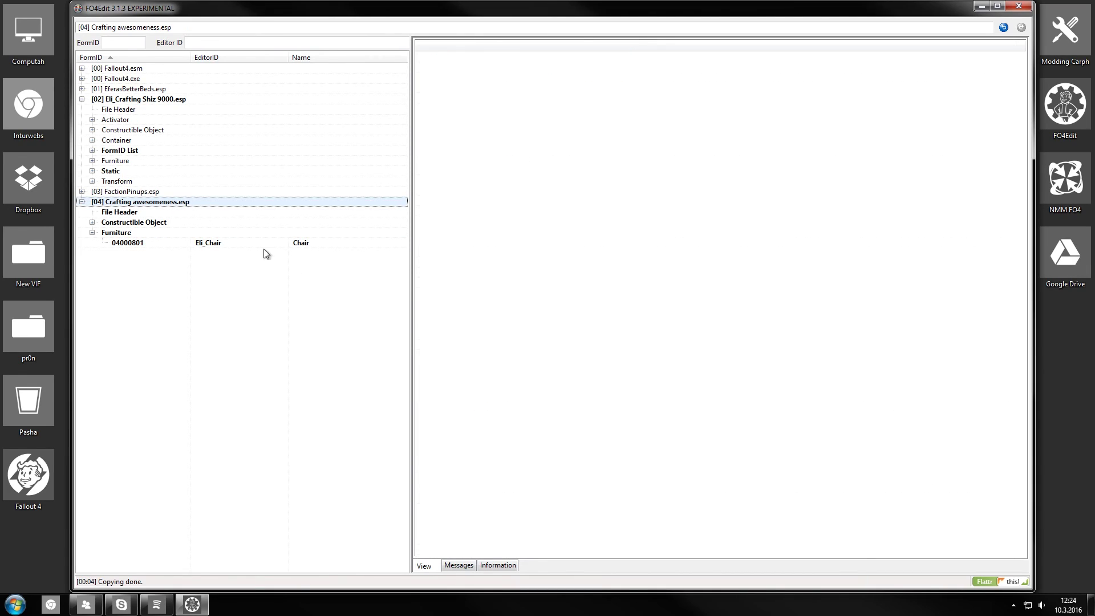
pyautogui.click(329, 243)
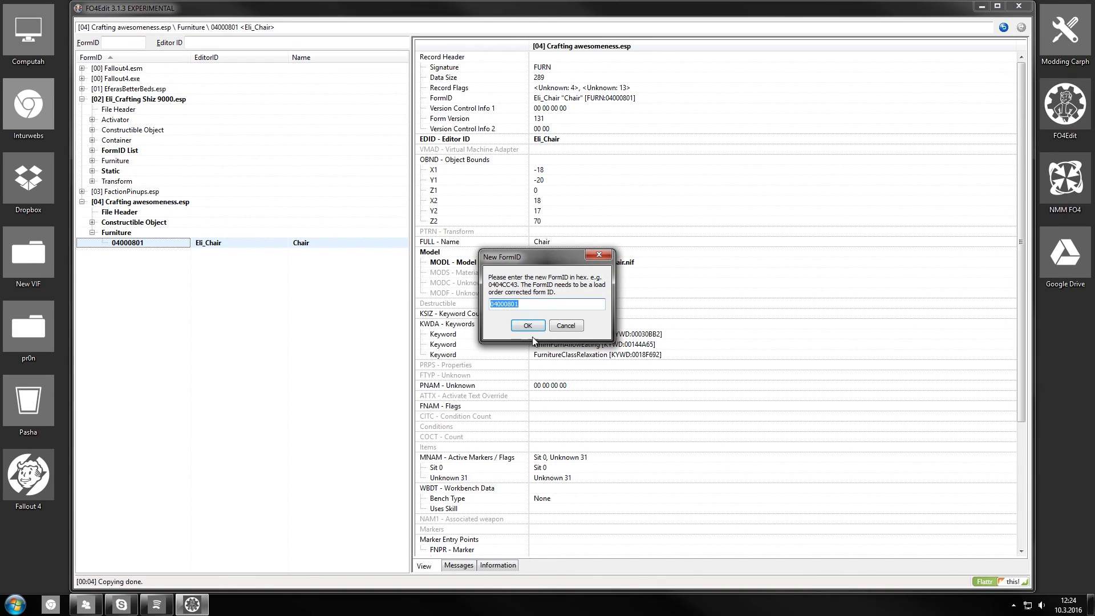
pyautogui.click(527, 326)
# Copy Eli_AssaultronStatue as new record Eli_ChariRecipe into Crafting awesomeness.esp.
pyautogui.doubleClick(138, 223)
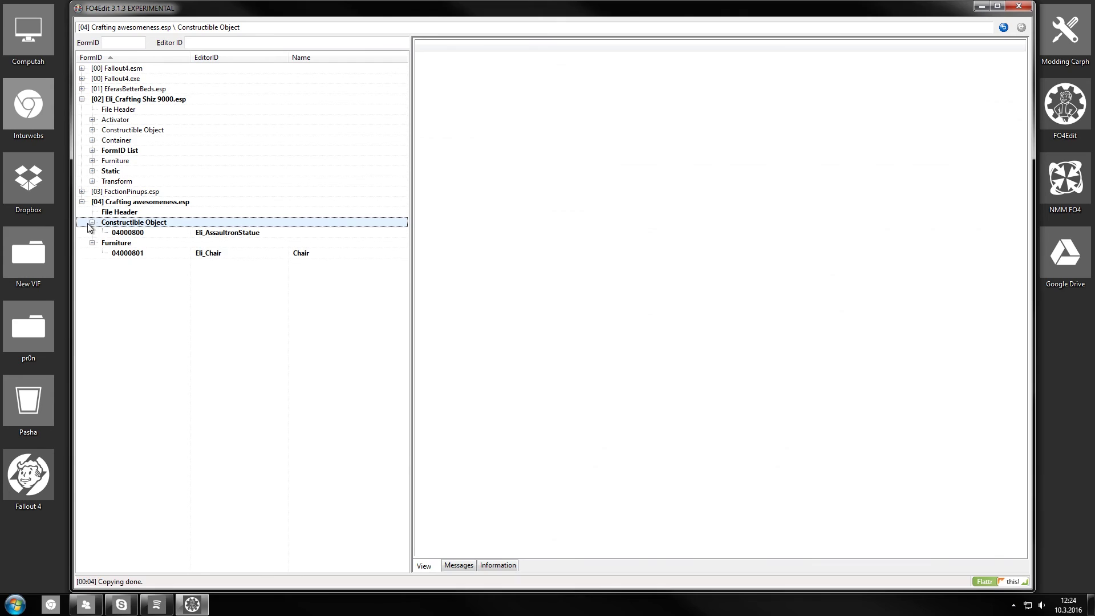
pyautogui.rightClick(267, 234)
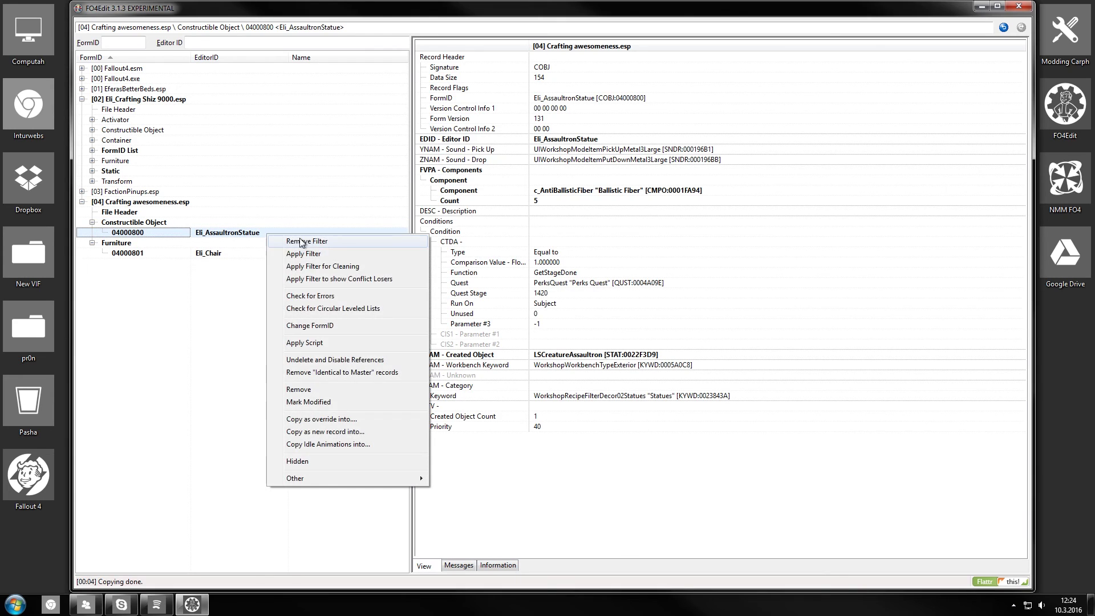
pyautogui.click(324, 432)
pyautogui.moveTo(542, 302); pyautogui.dragTo(510, 306)
pyautogui.write('ChariRecipe')
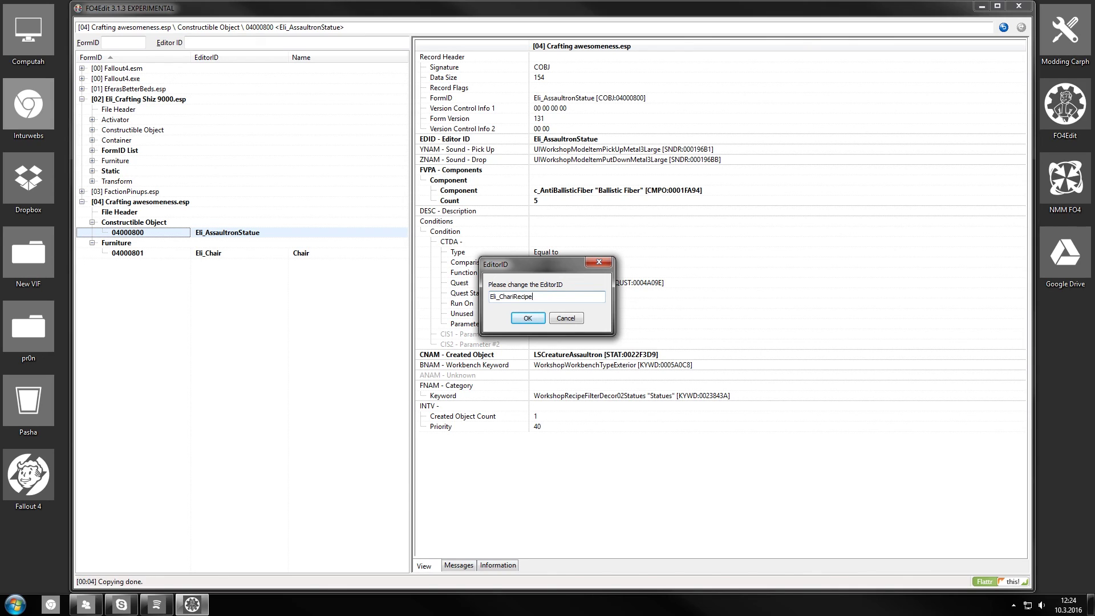
pyautogui.press('Return')
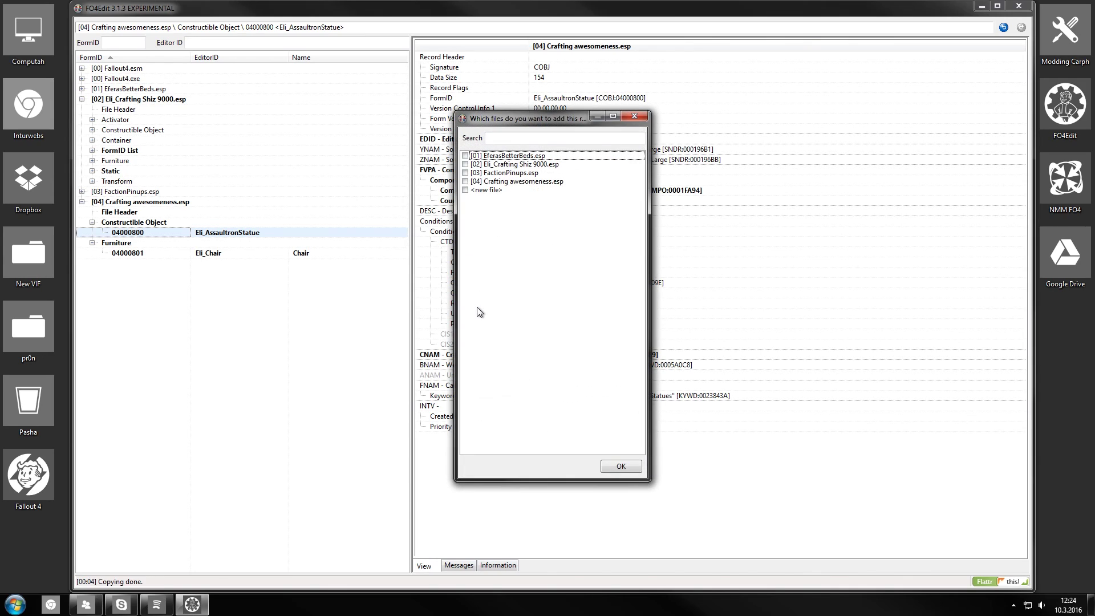
pyautogui.click(507, 181)
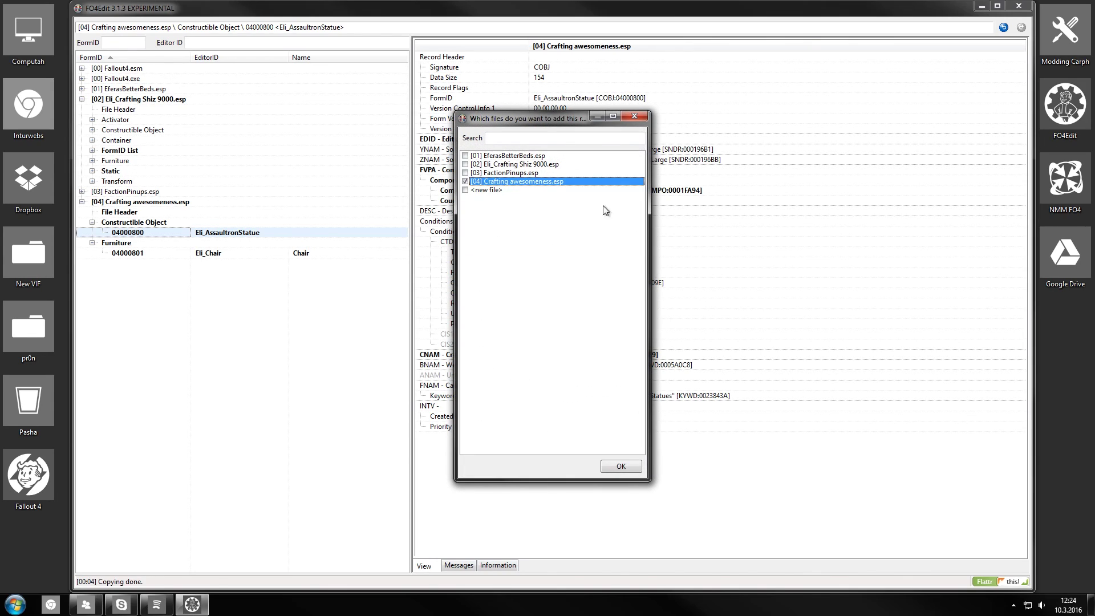
pyautogui.click(618, 467)
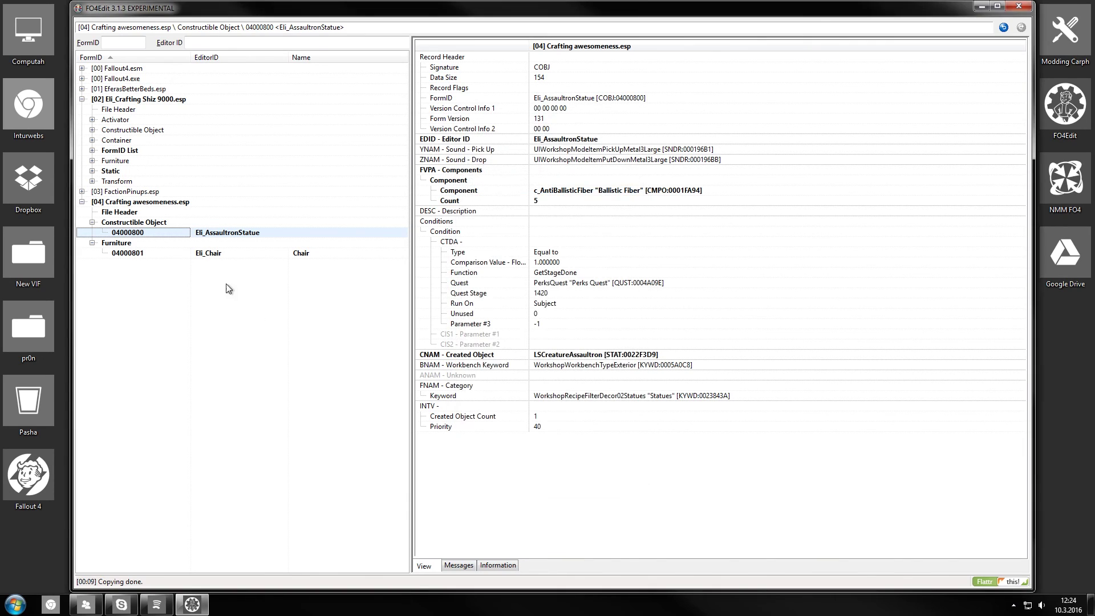
pyautogui.click(235, 254)
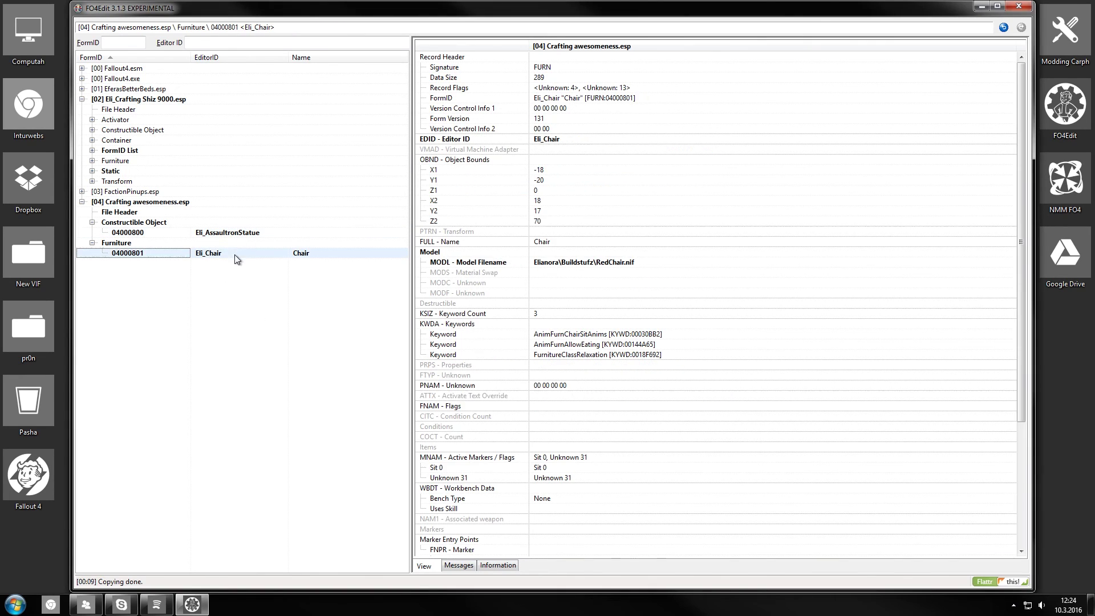
# Set Eli_ChariRecipe's Created Object to the pasted Eli_Chair FormID 04000801.
pyautogui.click(82, 202)
pyautogui.click(82, 201)
pyautogui.doubleClick(110, 223)
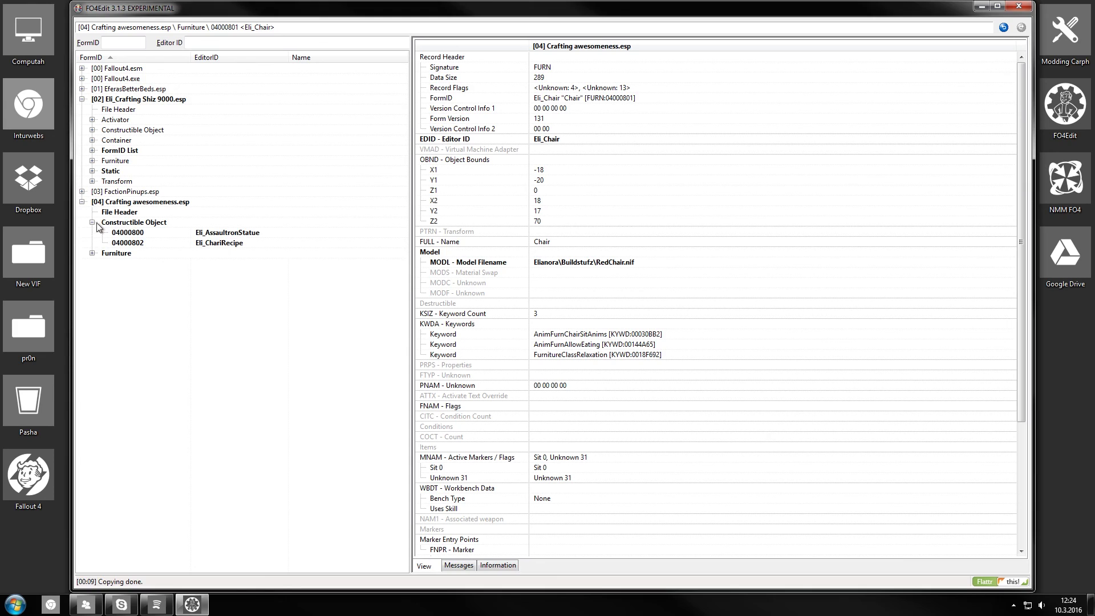
pyautogui.click(223, 243)
pyautogui.rightClick(552, 354)
pyautogui.click(599, 365)
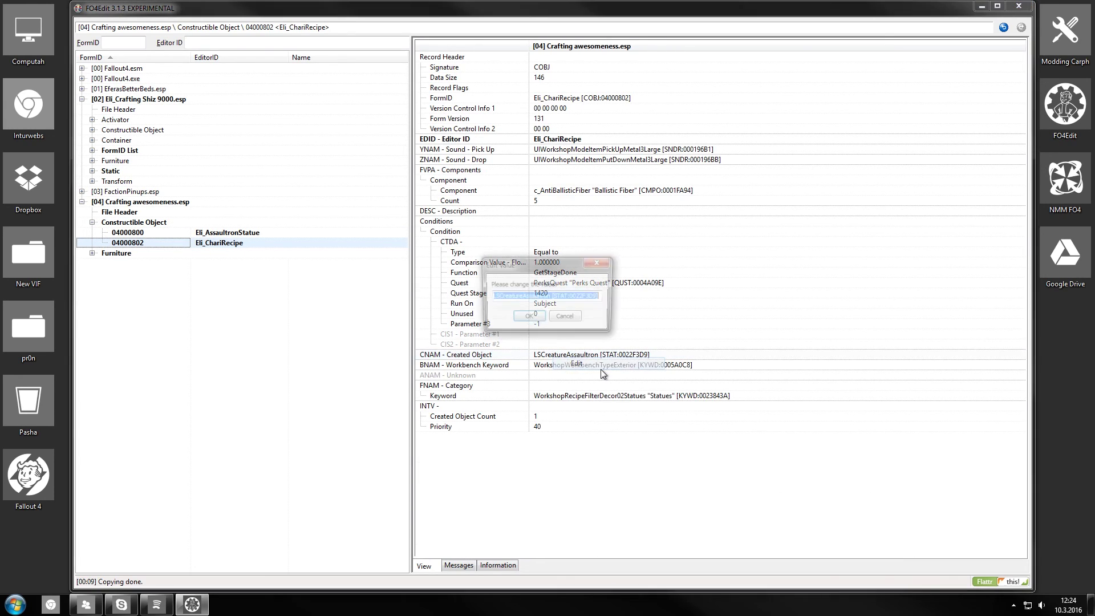
pyautogui.hotkey('ctrl', 'v')
pyautogui.click(540, 316)
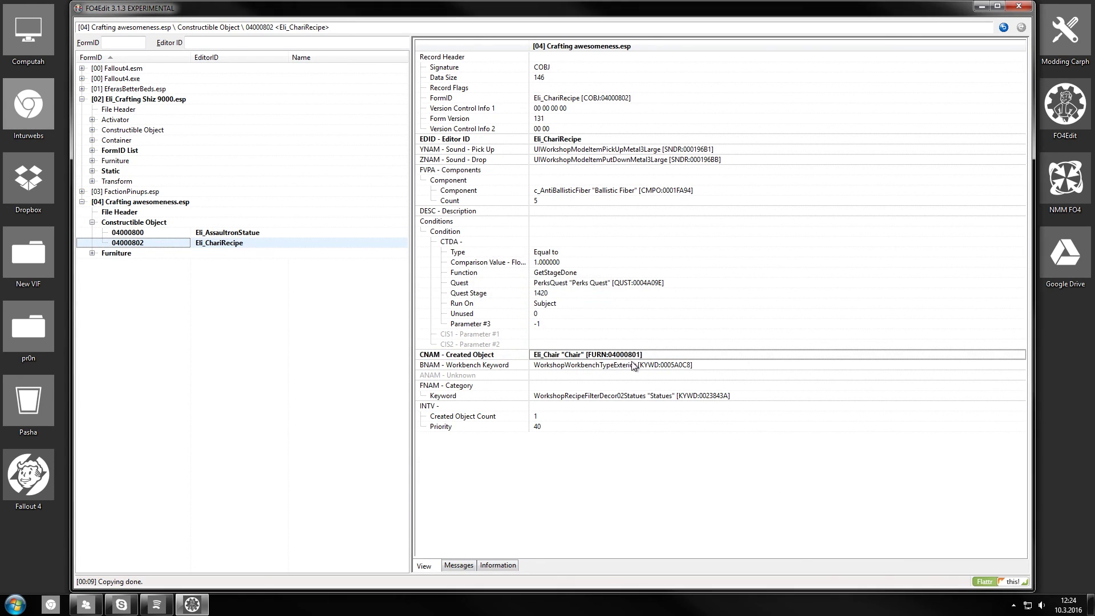
# Delete the recipe's quest-stage Conditions.
pyautogui.click(549, 233)
pyautogui.click(546, 226)
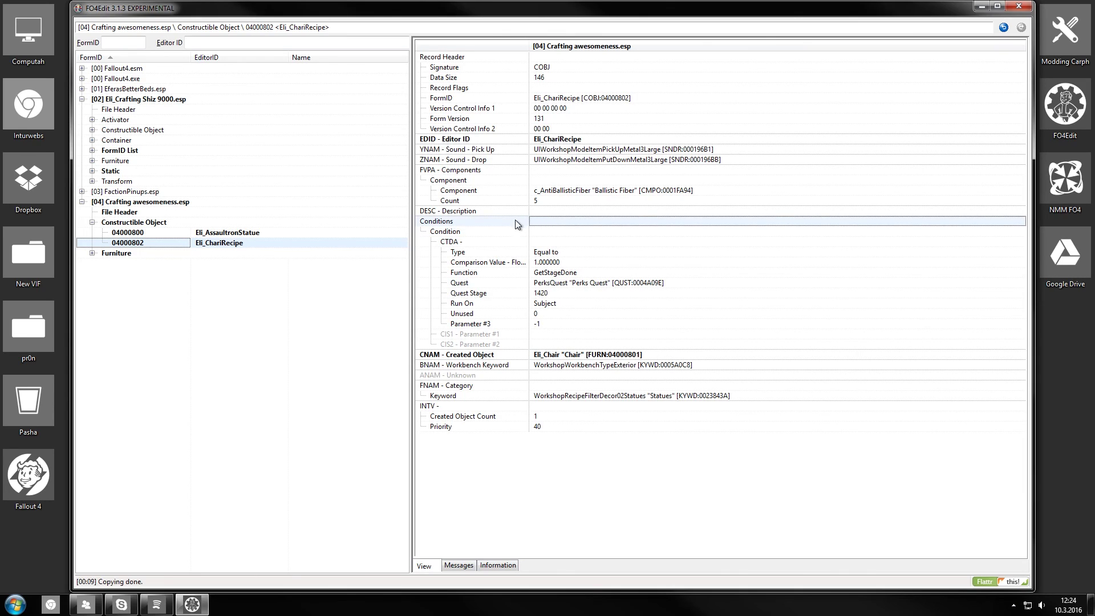
pyautogui.press('Delete')
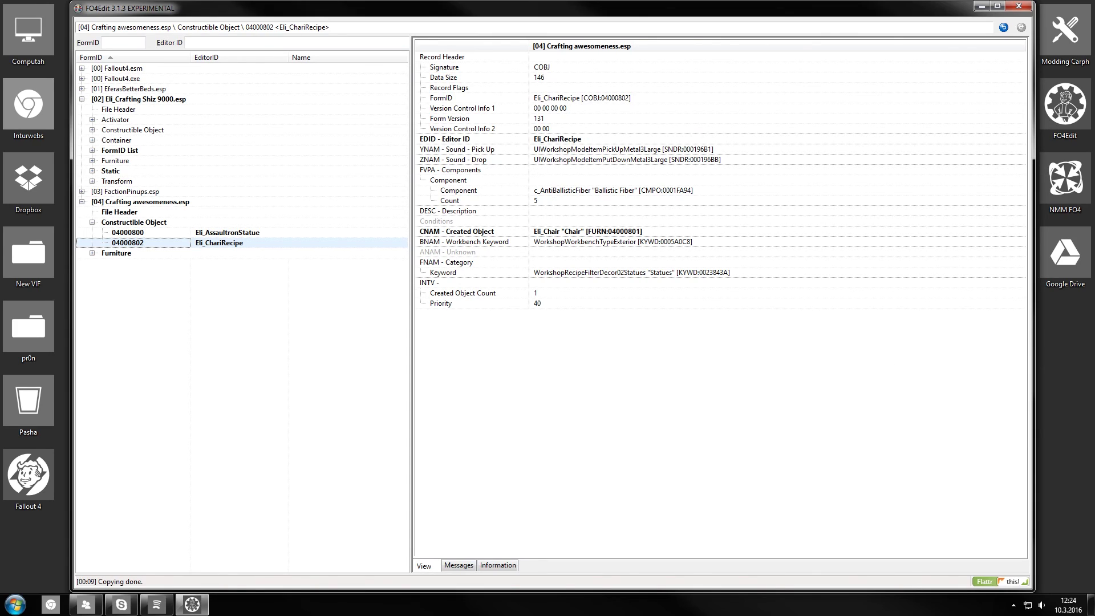
pyautogui.click(368, 331)
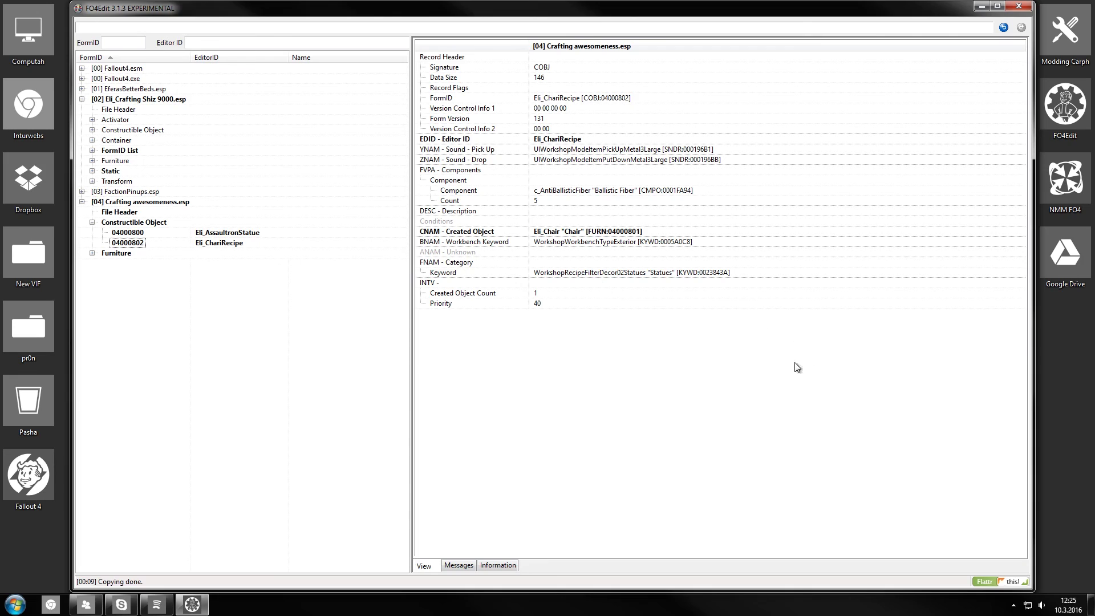
# Collapse the plugin trees, close FO4Edit and save Crafting awesomeness.esp with backups.
pyautogui.click(81, 201)
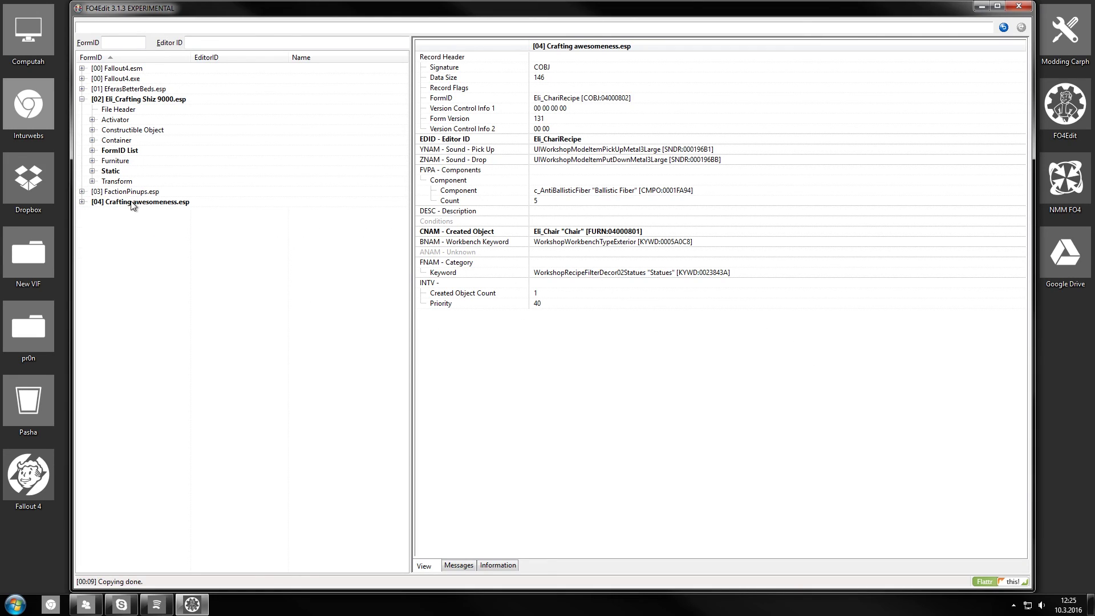
pyautogui.click(81, 99)
pyautogui.click(137, 120)
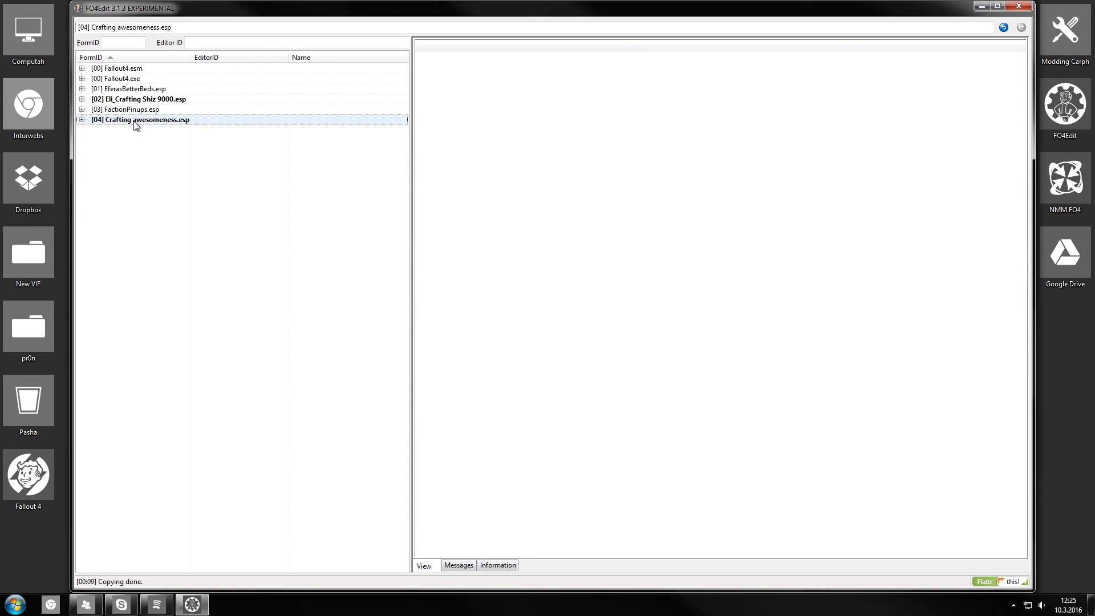
pyautogui.rightClick(638, 221)
pyautogui.click(603, 214)
pyautogui.click(1018, 5)
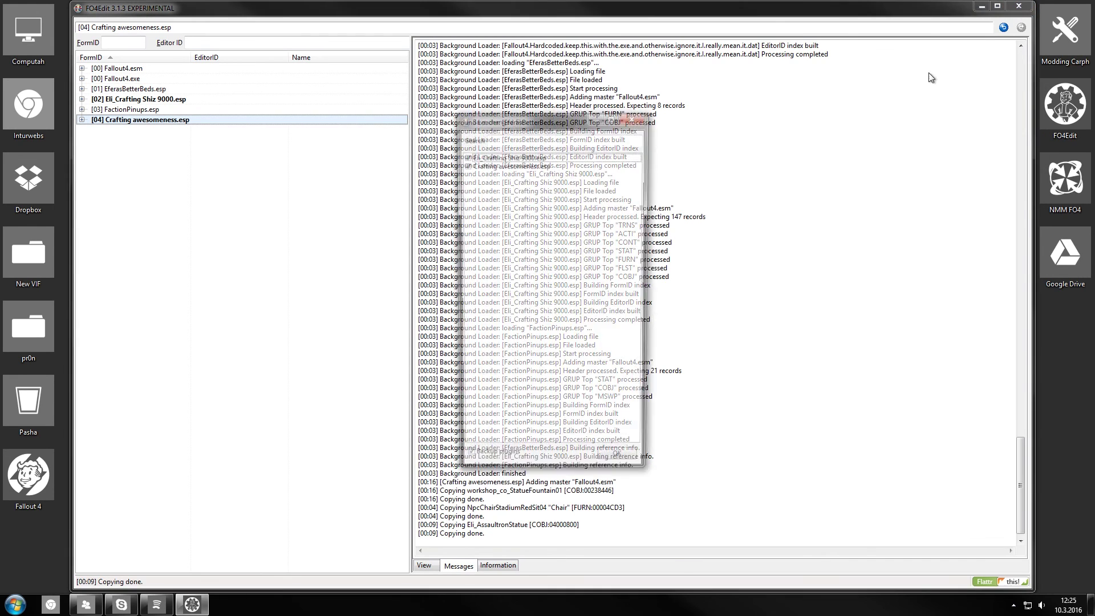
pyautogui.click(611, 468)
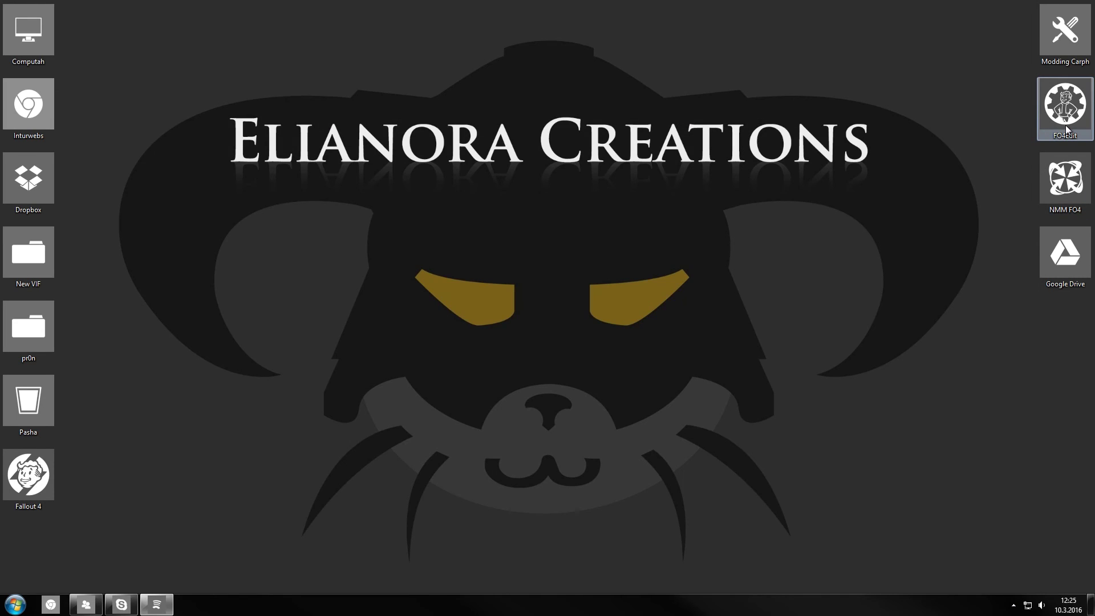
# Relaunch FO4Edit with only Eli_Crafting Shiz 9000, EferasBetterBeds and FactionPinups ticked.
pyautogui.doubleClick(1065, 130)
pyautogui.rightClick(560, 214)
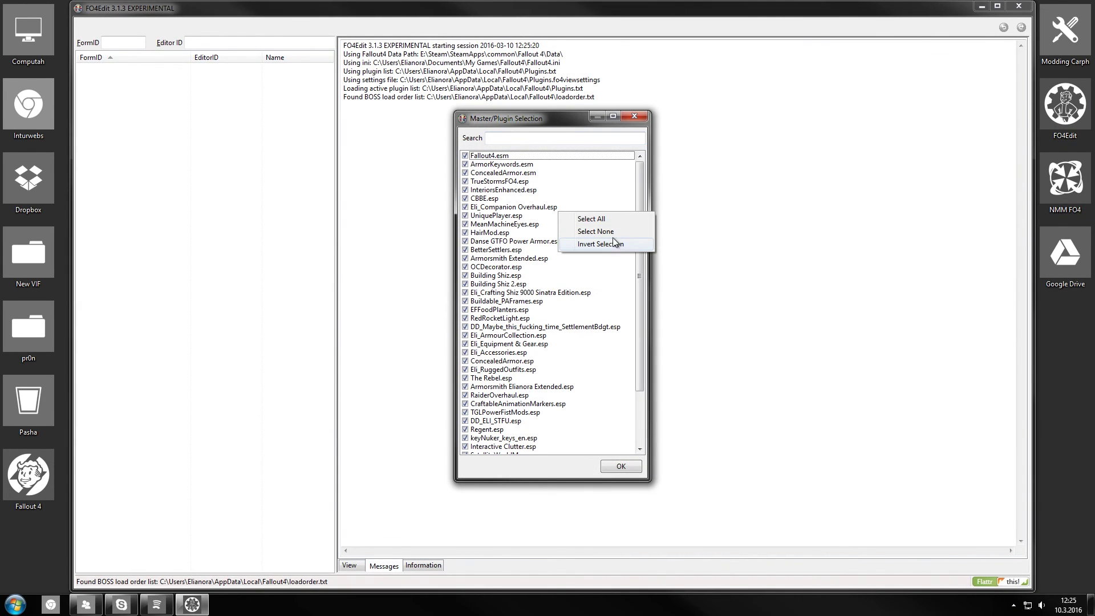
pyautogui.click(612, 232)
pyautogui.click(546, 285)
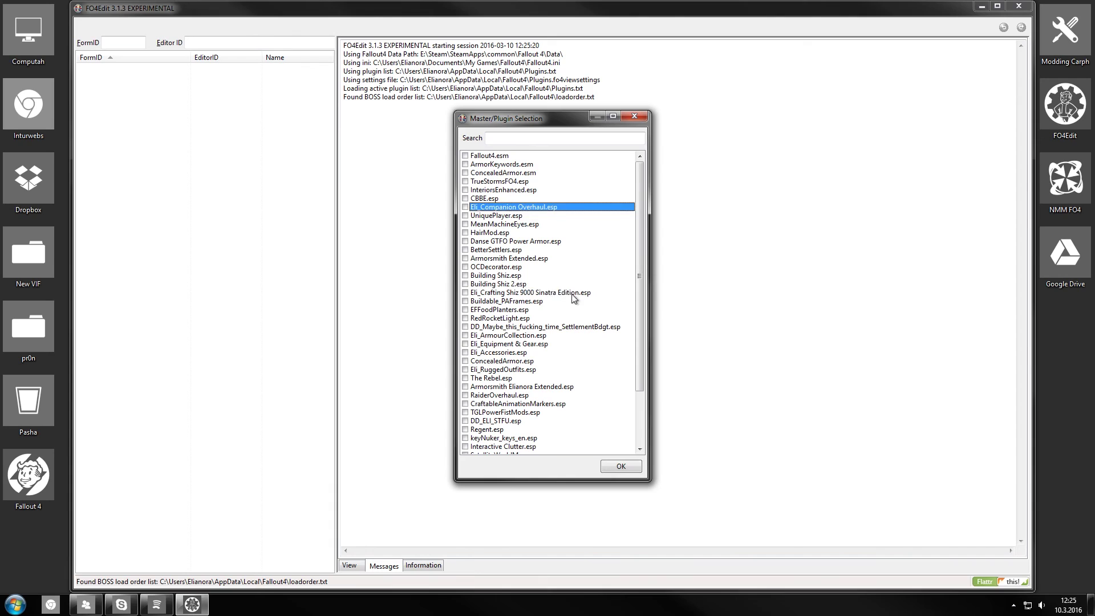
pyautogui.scroll(-3, 577, 302)
pyautogui.doubleClick(513, 439)
pyautogui.click(490, 429)
pyautogui.doubleClick(490, 429)
pyautogui.doubleClick(484, 448)
pyautogui.click(622, 467)
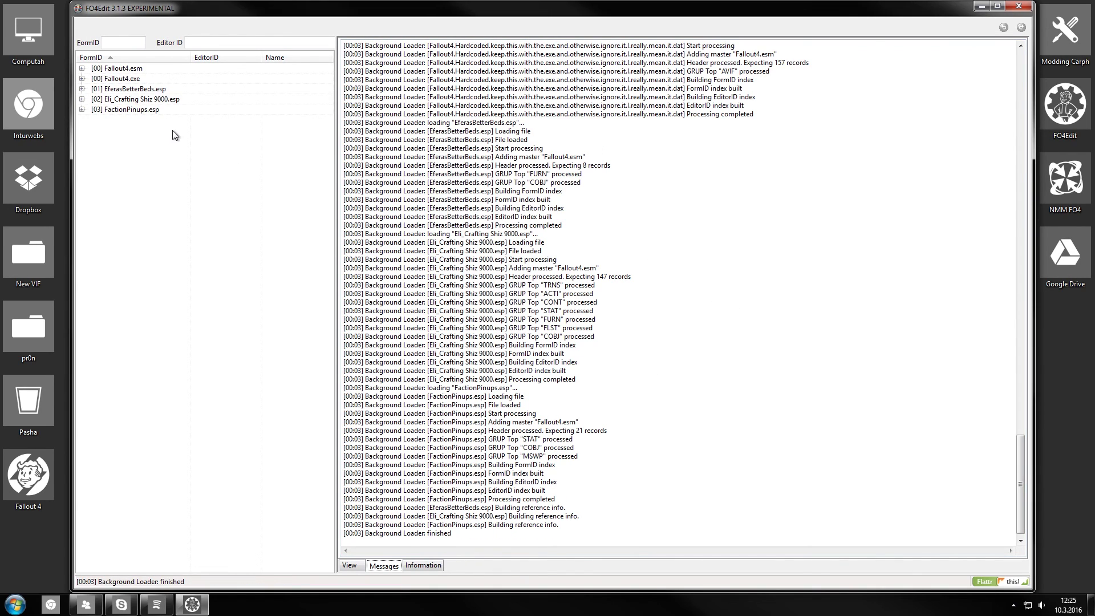
# Look over each of the three loaded plugins in the tree.
pyautogui.click(94, 101)
pyautogui.click(163, 90)
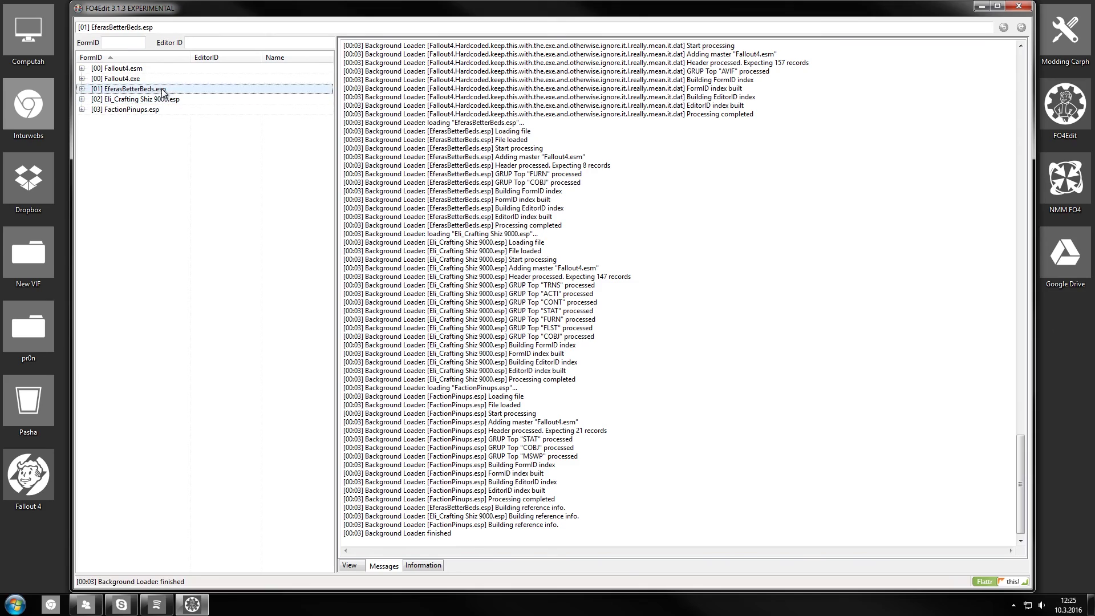
pyautogui.click(152, 111)
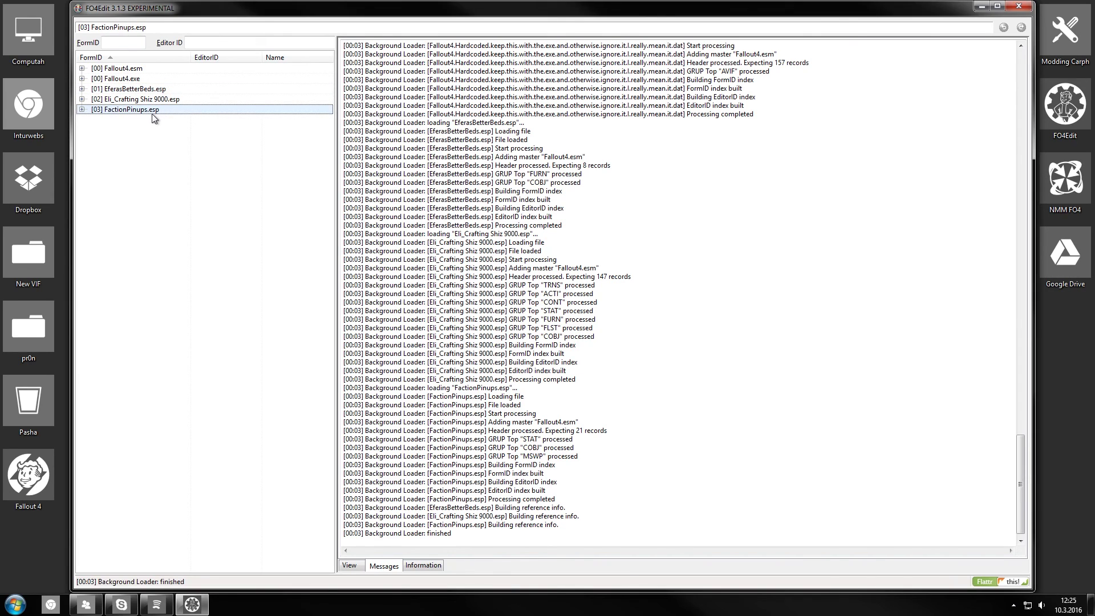
pyautogui.click(149, 98)
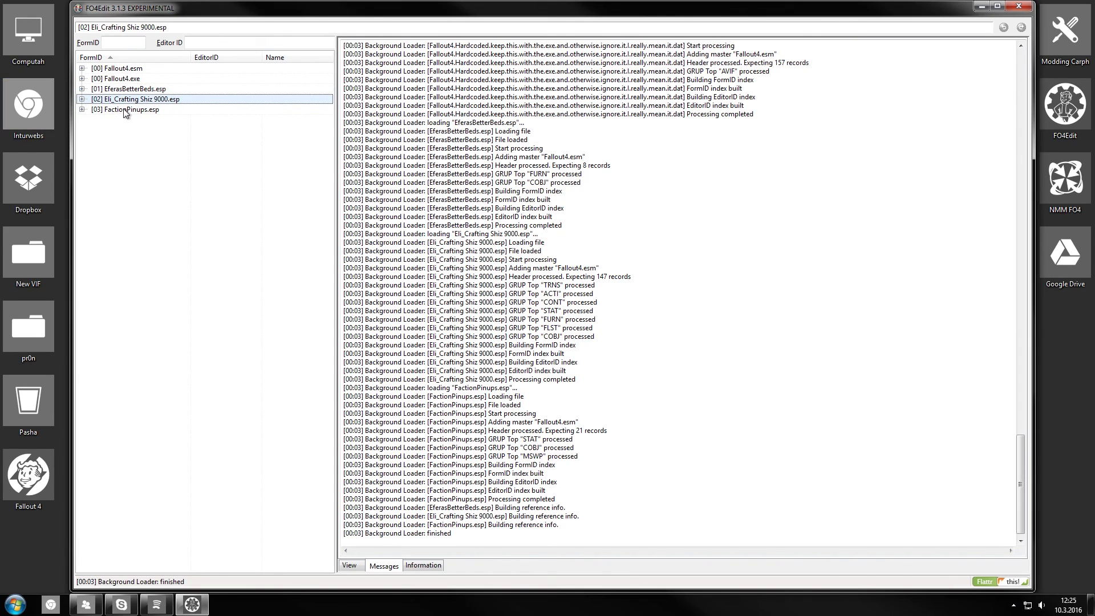
# Expand the recipe, furniture, material swap and static groups of both source plugins.
pyautogui.click(125, 111)
pyautogui.click(81, 110)
pyautogui.click(82, 89)
pyautogui.click(81, 130)
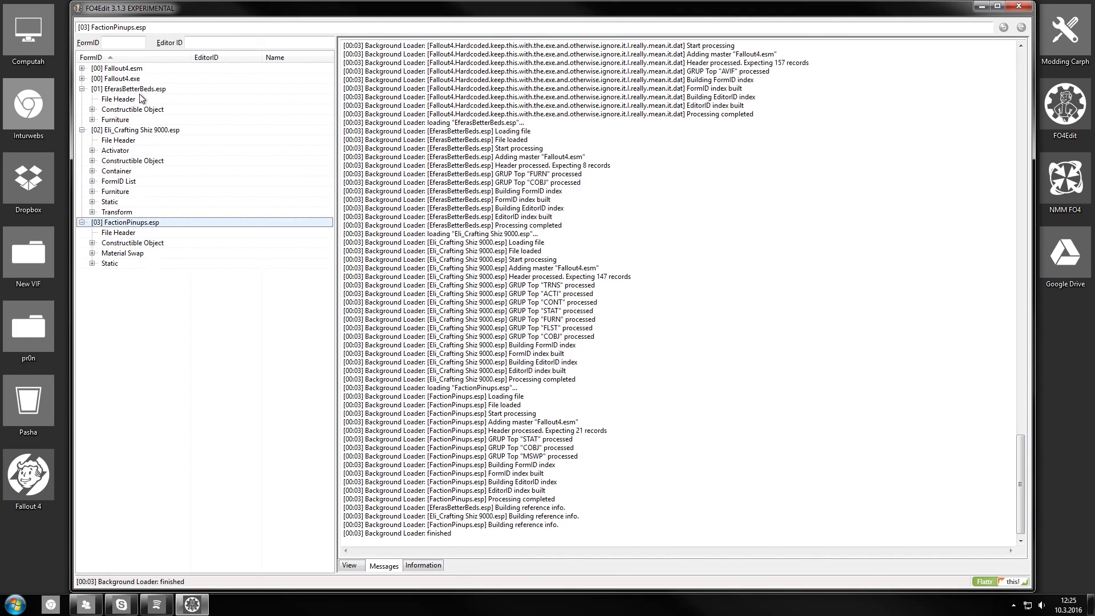
pyautogui.click(92, 109)
pyautogui.click(92, 151)
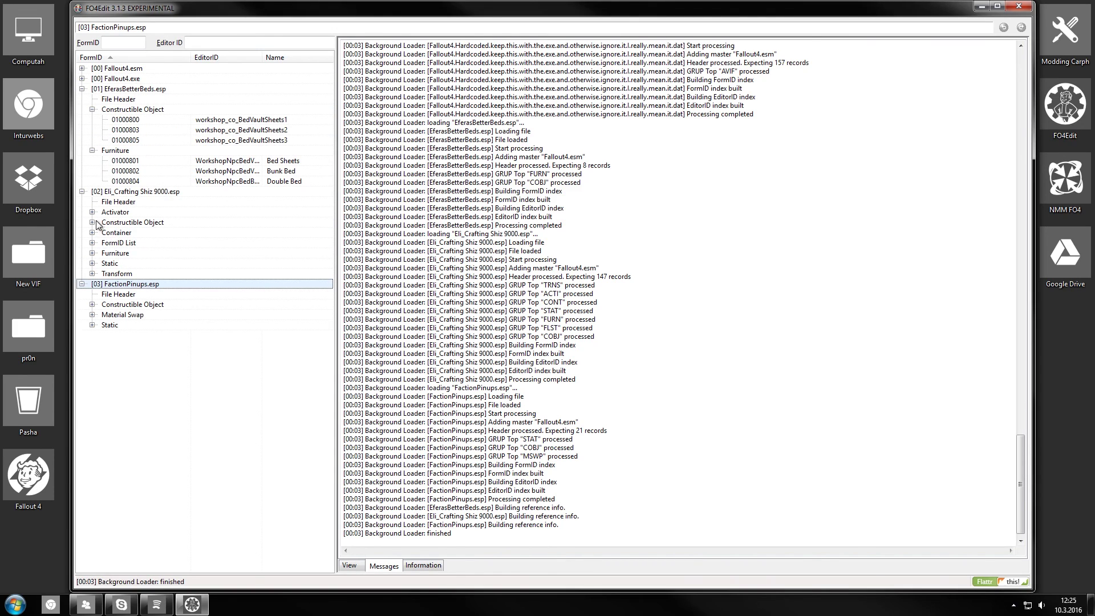
pyautogui.click(92, 305)
pyautogui.click(91, 376)
pyautogui.click(90, 448)
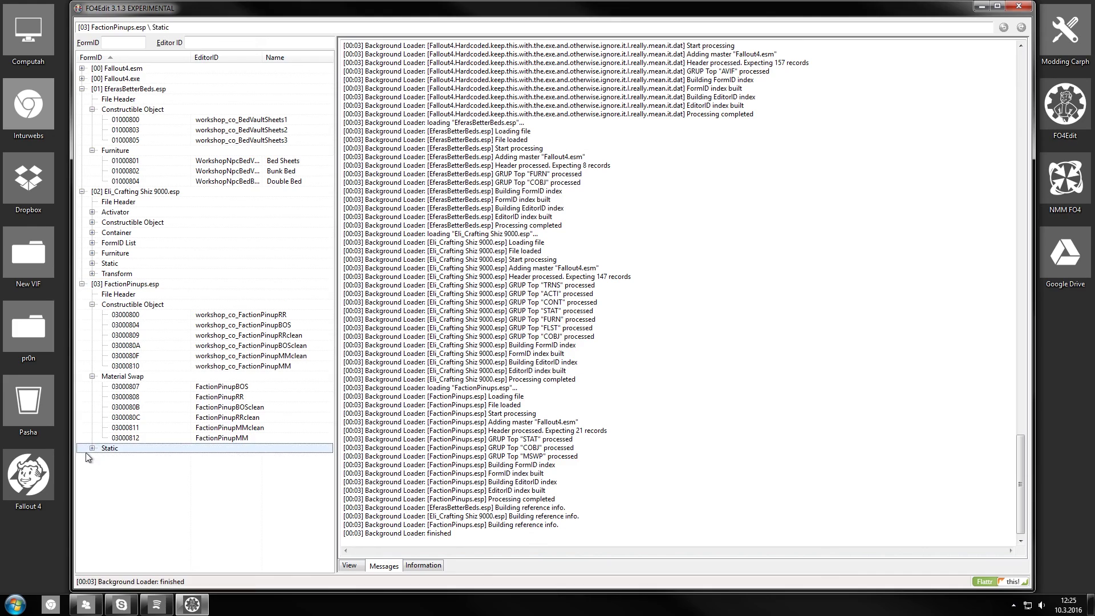
pyautogui.doubleClick(111, 448)
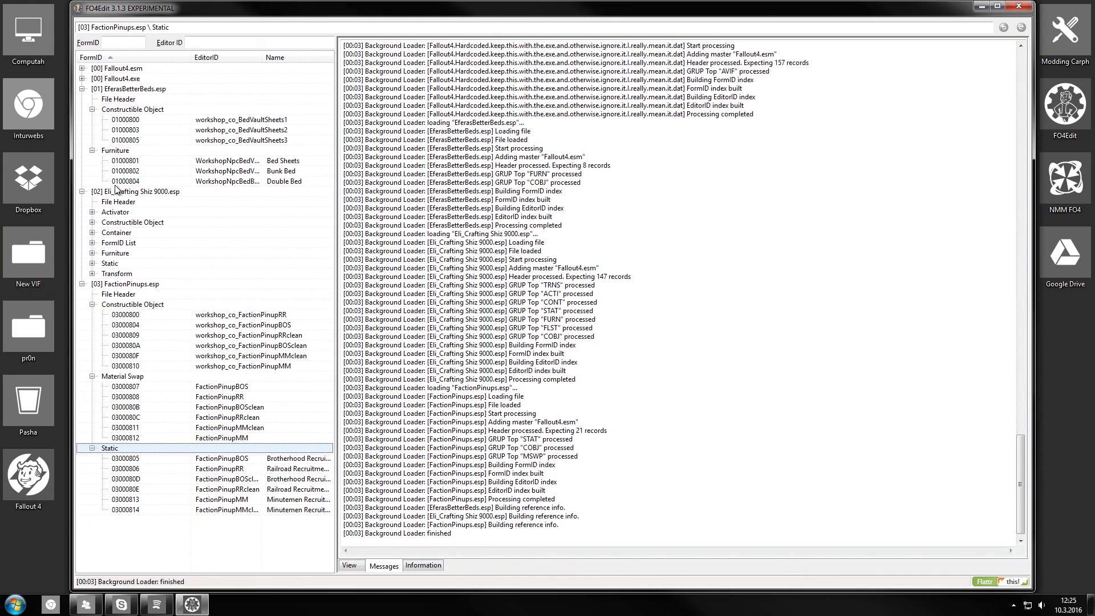
# Select FactionPinups records 03000800–03000814 plus the EferasBetterBeds recipes and furniture.
pyautogui.click(217, 315)
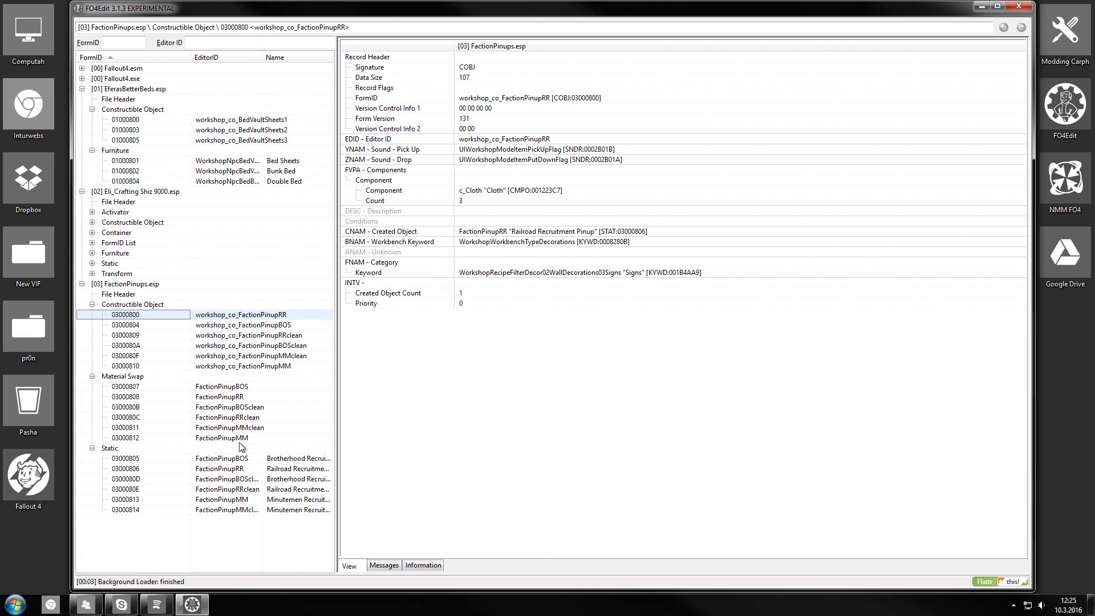
pyautogui.click(230, 511)
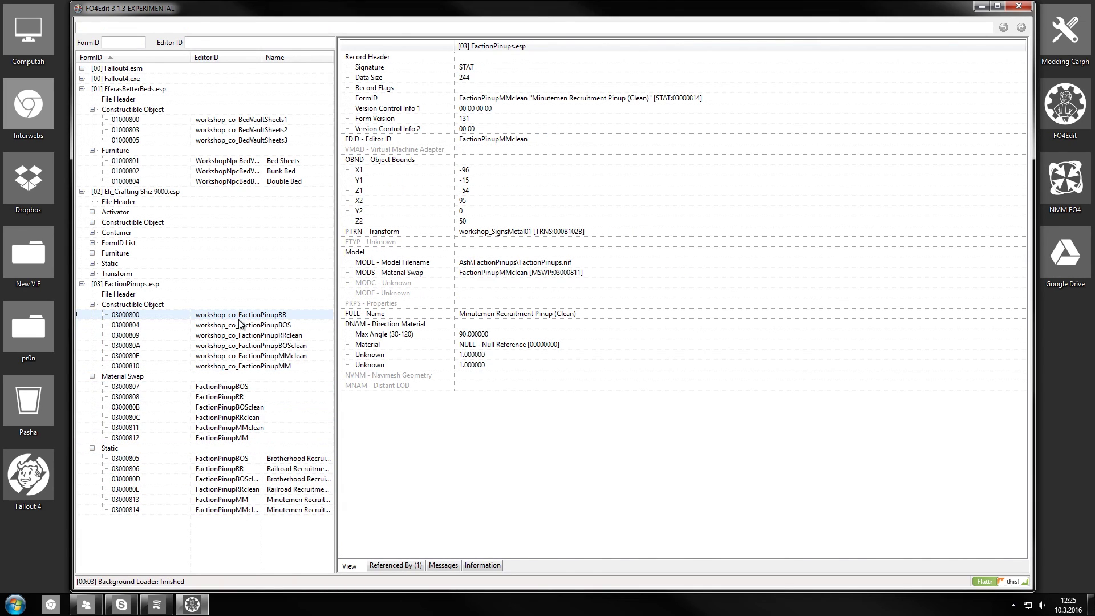
pyautogui.keyDown('shift'); pyautogui.click(255, 510); pyautogui.keyUp('shift')
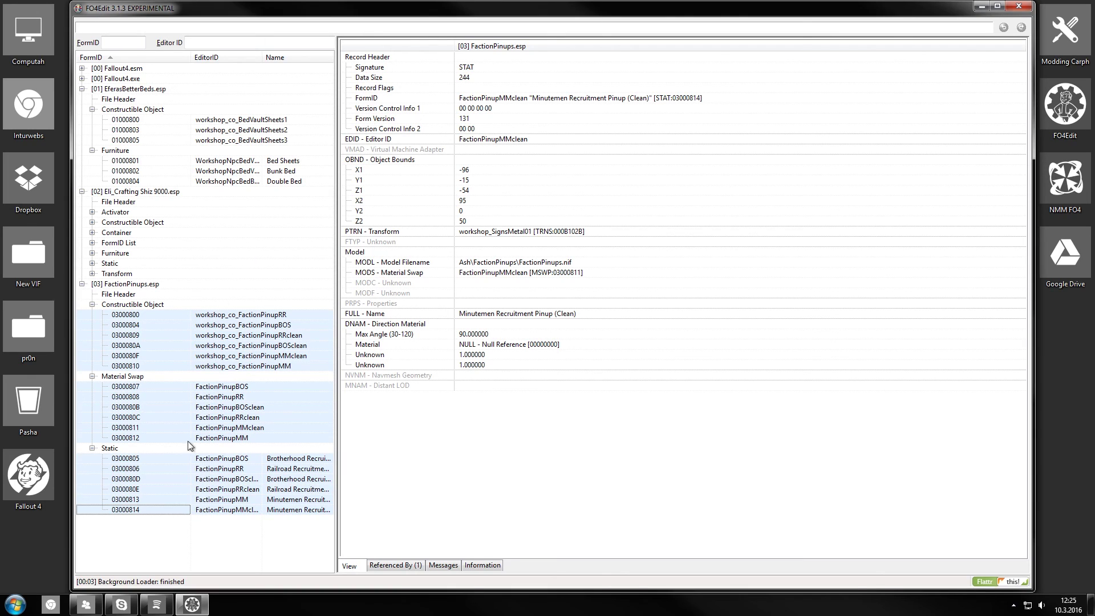
pyautogui.keyDown('ctrl'); pyautogui.moveTo(281, 121); pyautogui.dragTo(295, 181); pyautogui.keyUp('ctrl')
pyautogui.keyDown('ctrl'); pyautogui.click(296, 182); pyautogui.keyUp('ctrl')
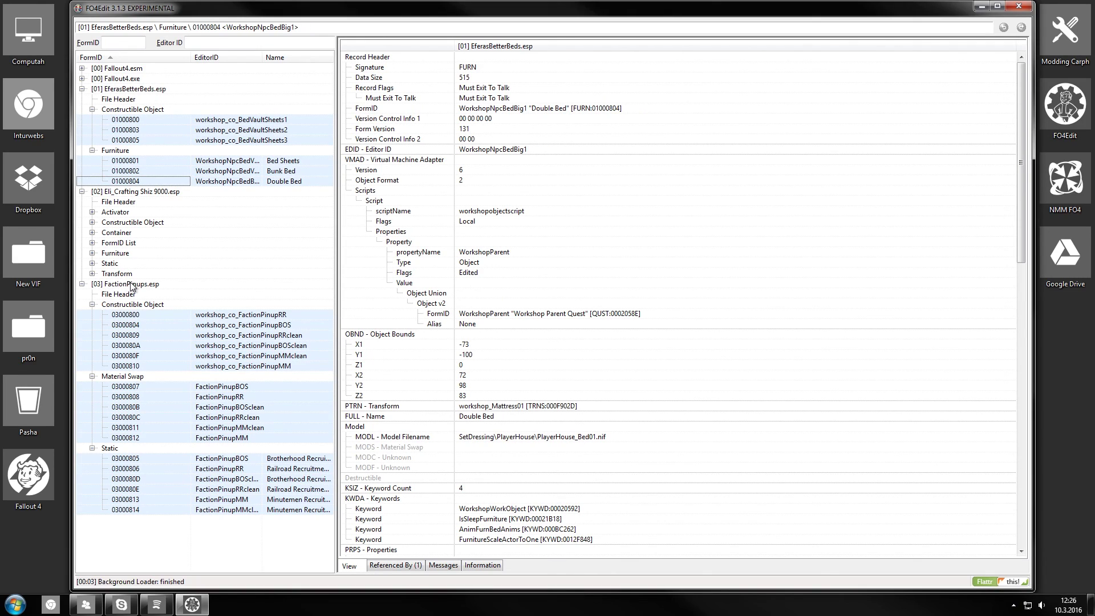
# Copy the selected records as new records into Eli_Crafting Shiz 9000.esp, accepting the prefix prompts.
pyautogui.rightClick(238, 336)
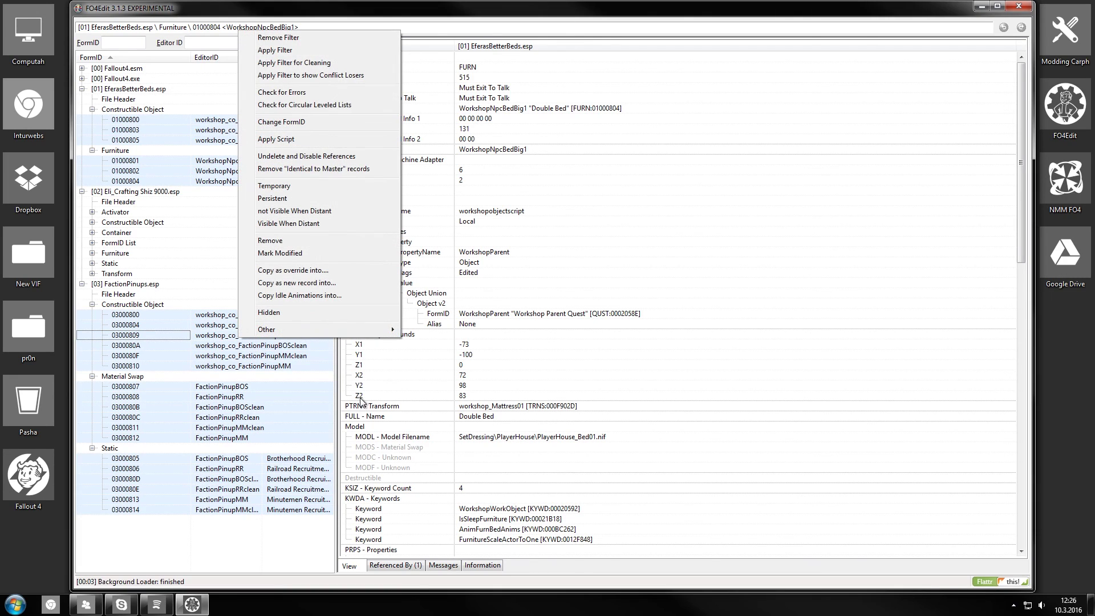
pyautogui.click(327, 283)
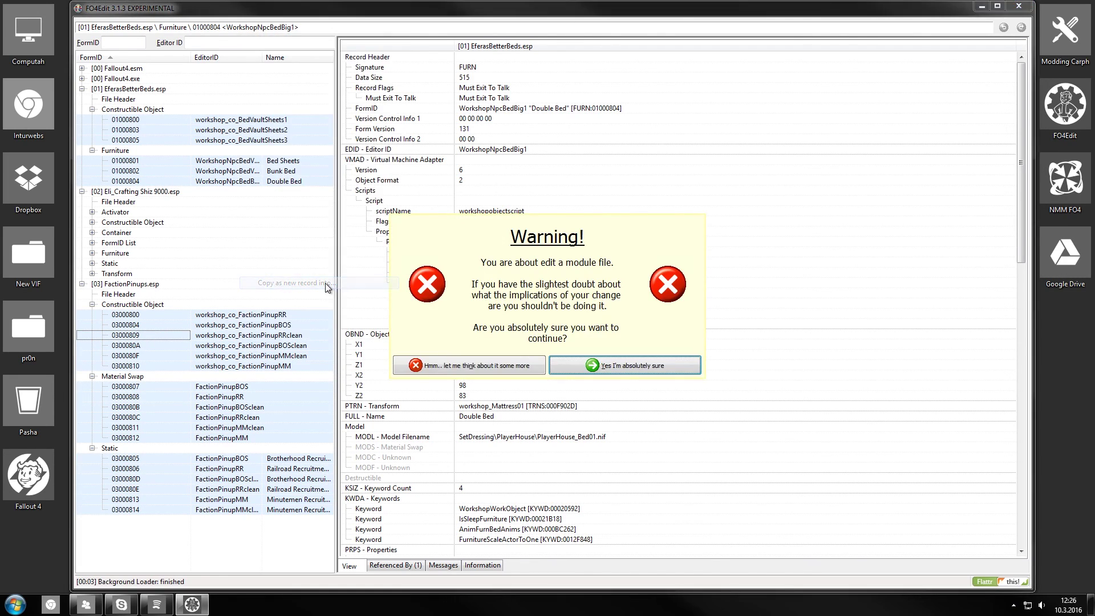
pyautogui.click(626, 366)
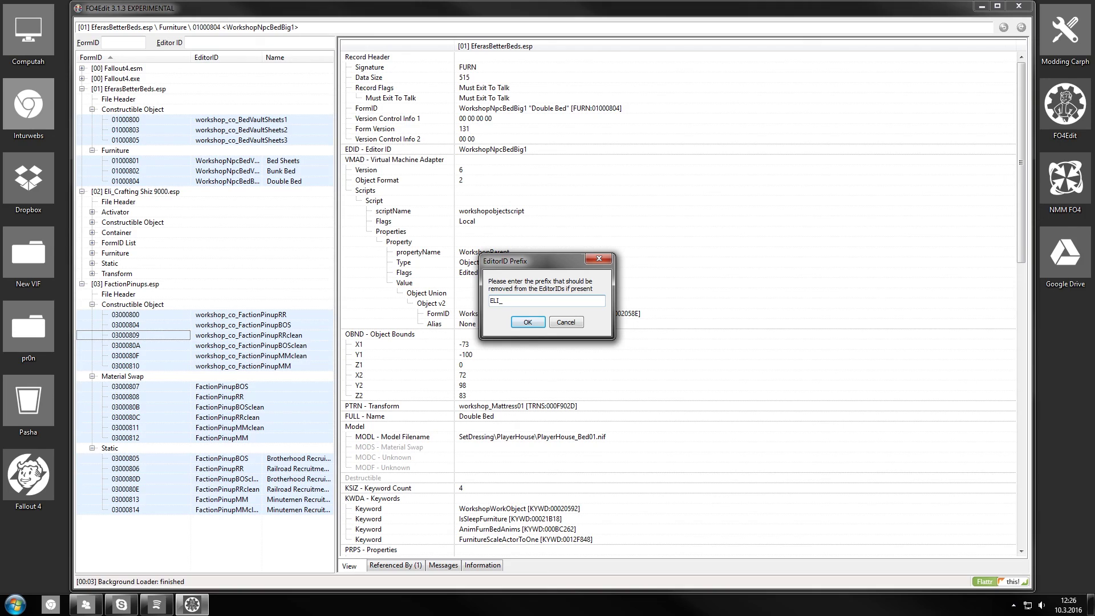
pyautogui.press('Return')
pyautogui.press('Return')
pyautogui.press('Return')
pyautogui.press('Down')
pyautogui.press('Down')
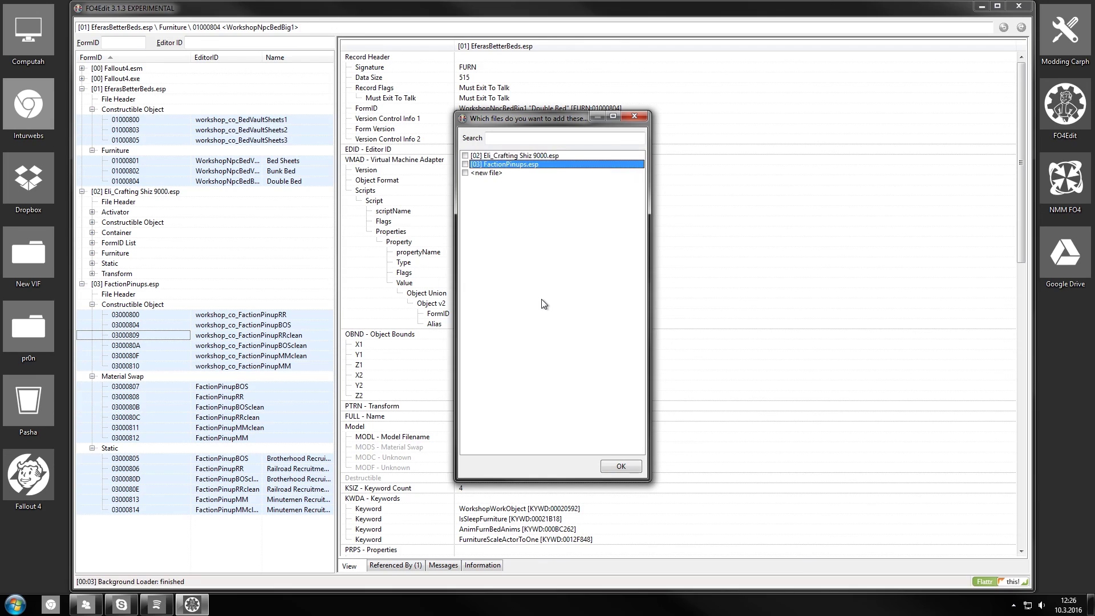
pyautogui.press('Up')
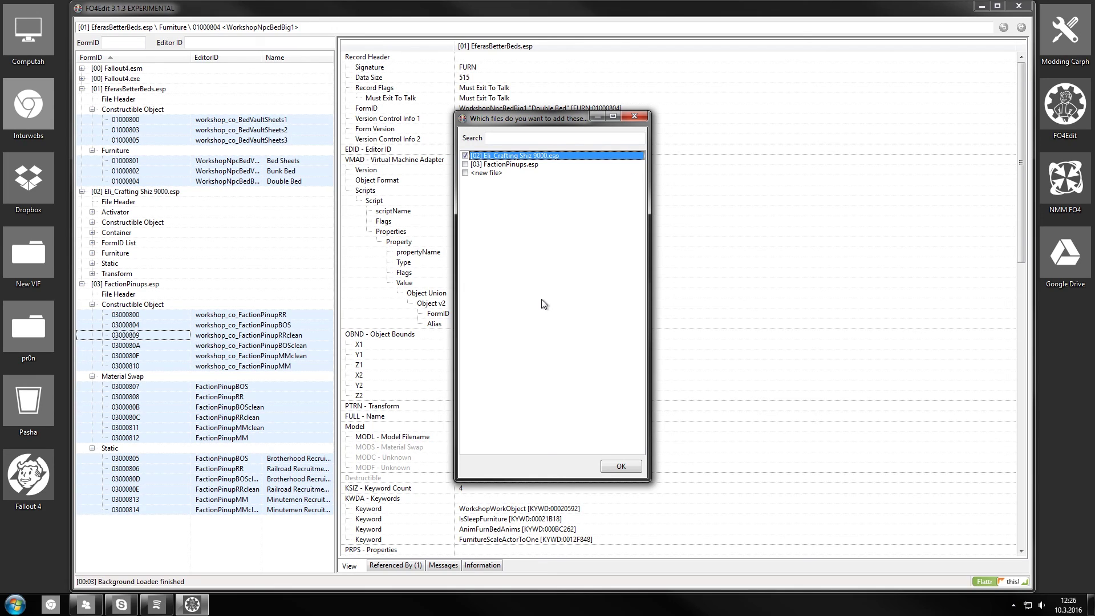
pyautogui.press('Return')
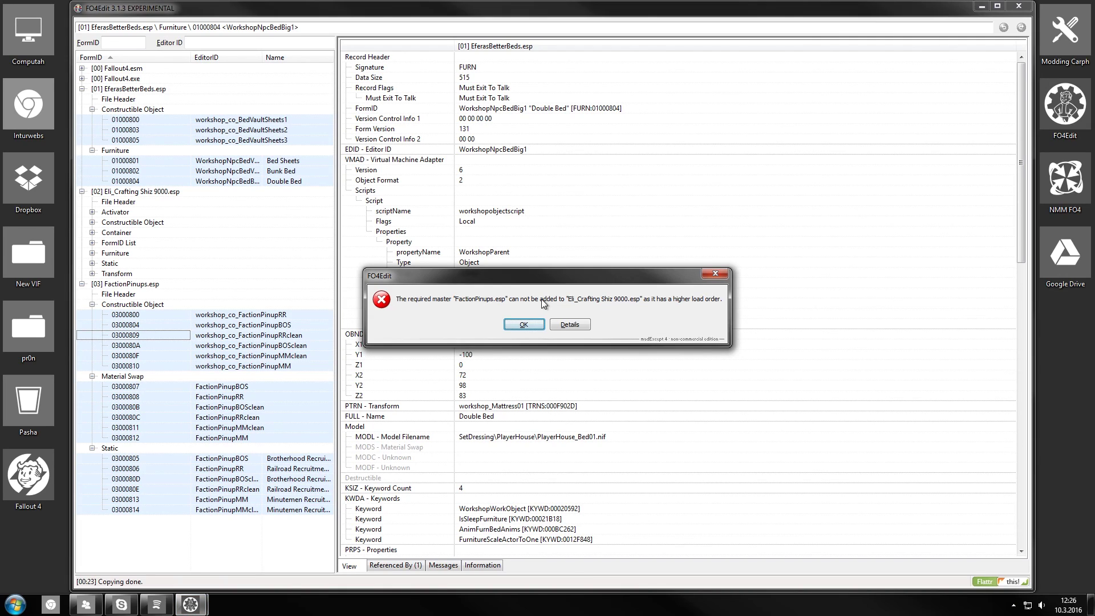
# Dismiss the load-order error and launch Nexus Mod Manager from Start.
pyautogui.press('Return')
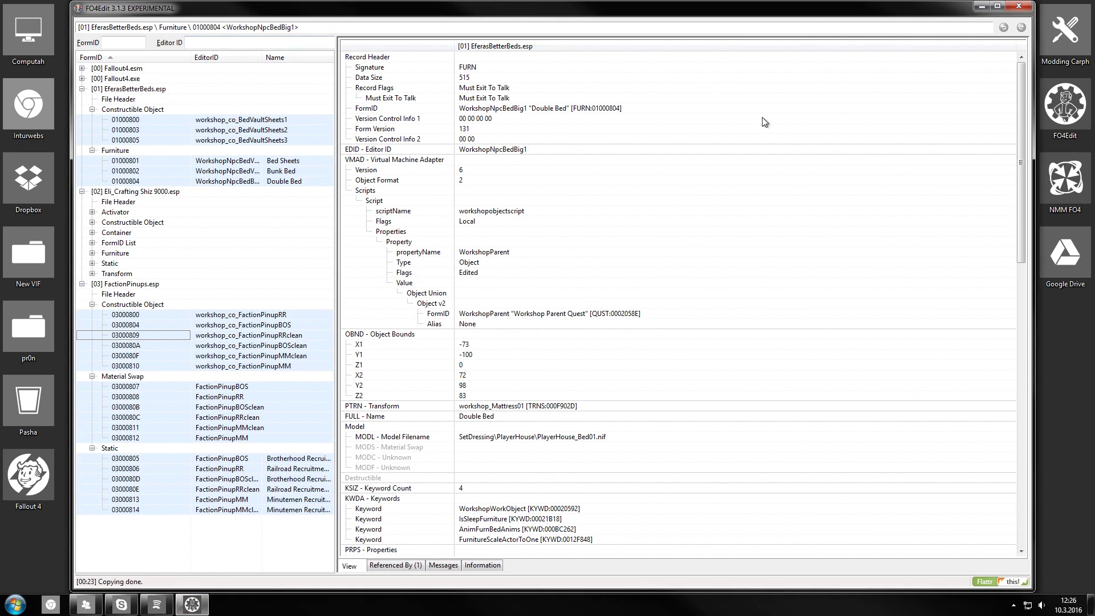
pyautogui.click(162, 89)
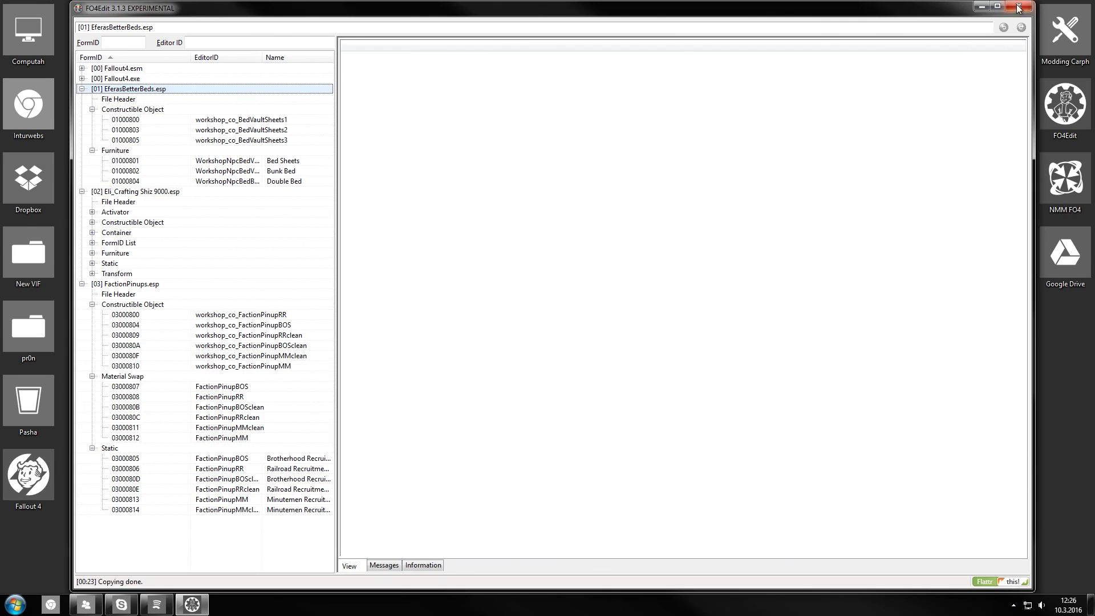
pyautogui.press('super')
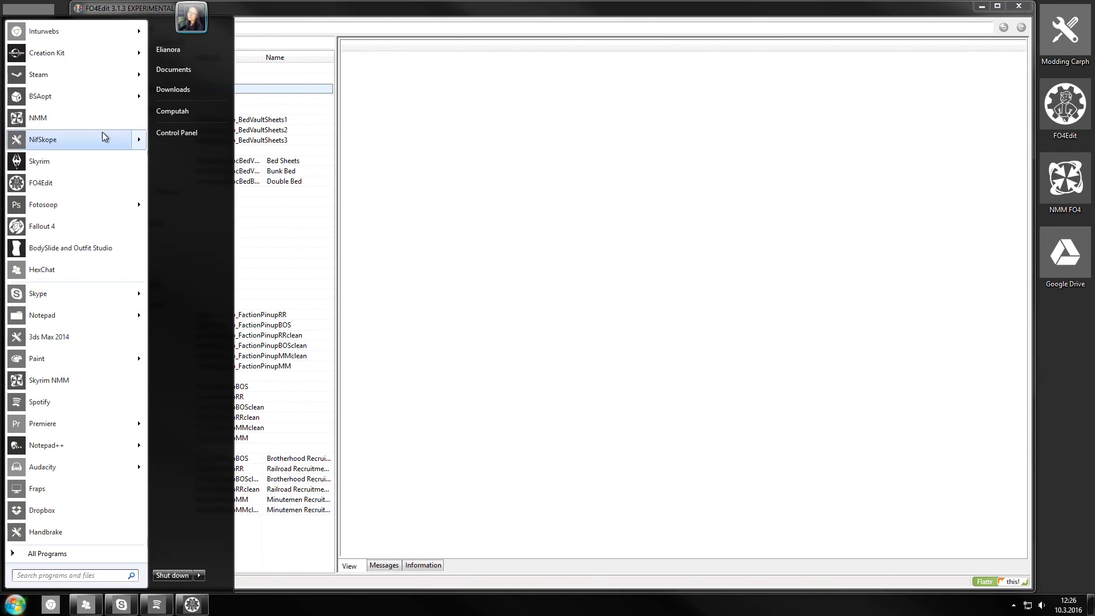
pyautogui.click(63, 118)
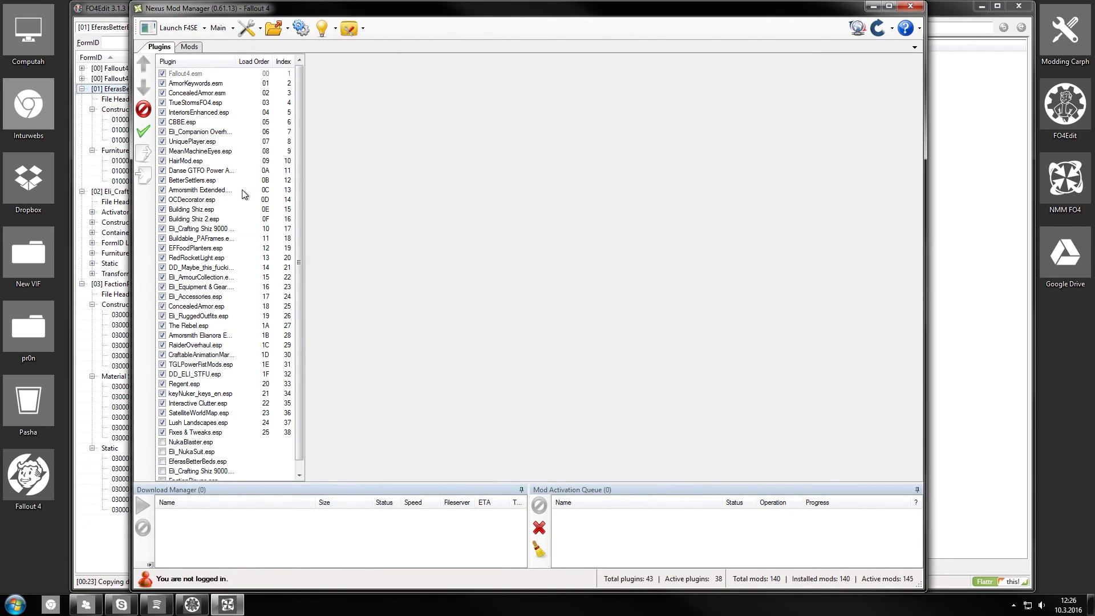
# Drag Eli_Crafting Shiz 9000.esp below FactionPinups.esp in the plugin order, then close NMM.
pyautogui.scroll(-1, 301, 274)
pyautogui.click(196, 471)
pyautogui.press('Up')
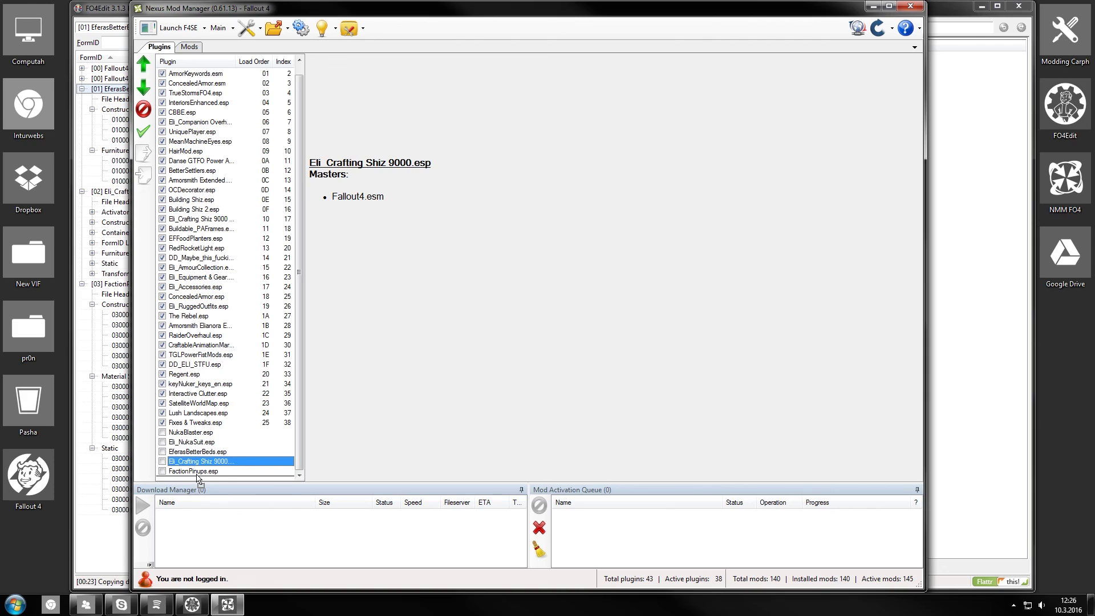
pyautogui.moveTo(199, 479)
pyautogui.mouseDown()
pyautogui.moveTo(188, 477)
pyautogui.moveTo(201, 479)
pyautogui.mouseUp()
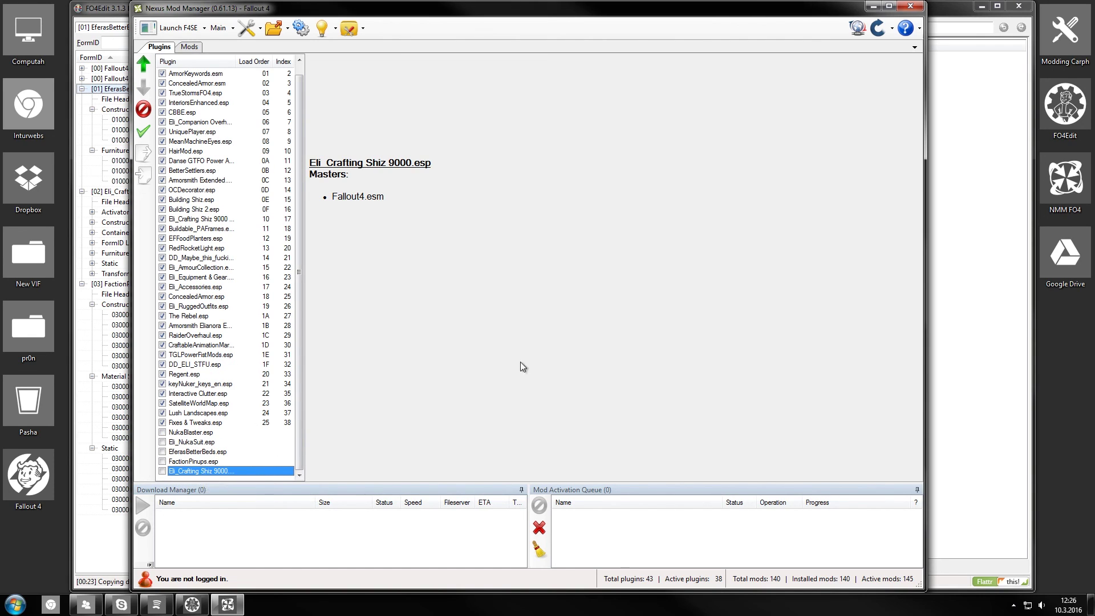
pyautogui.click(910, 6)
# Restart FO4Edit and load only EferasBetterBeds, FactionPinups and Eli_Crafting Shiz 9000 via Select None.
pyautogui.click(1010, 5)
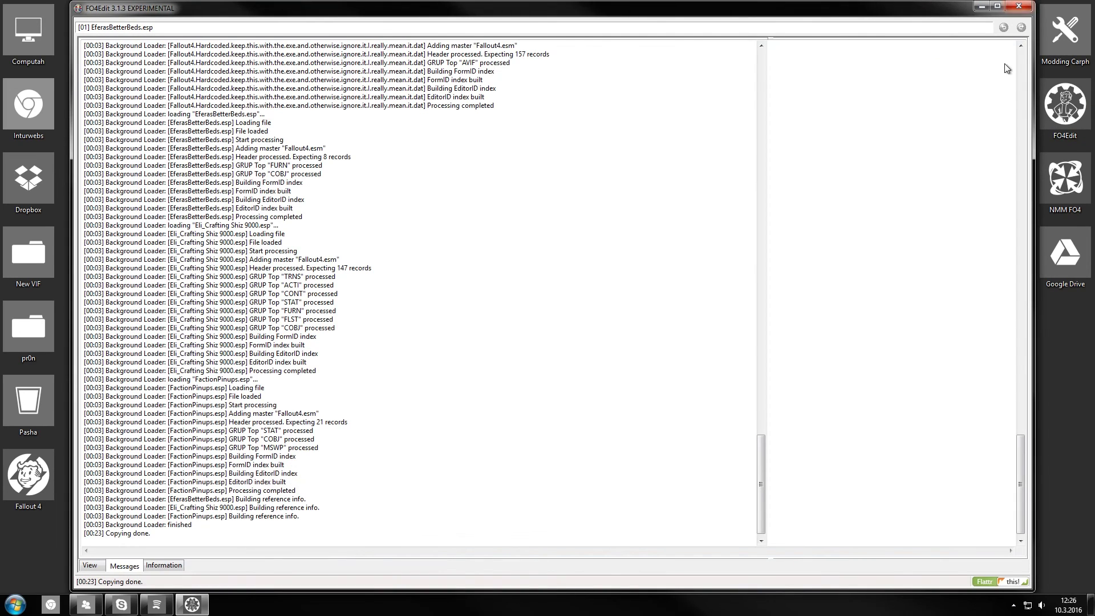
pyautogui.doubleClick(1064, 104)
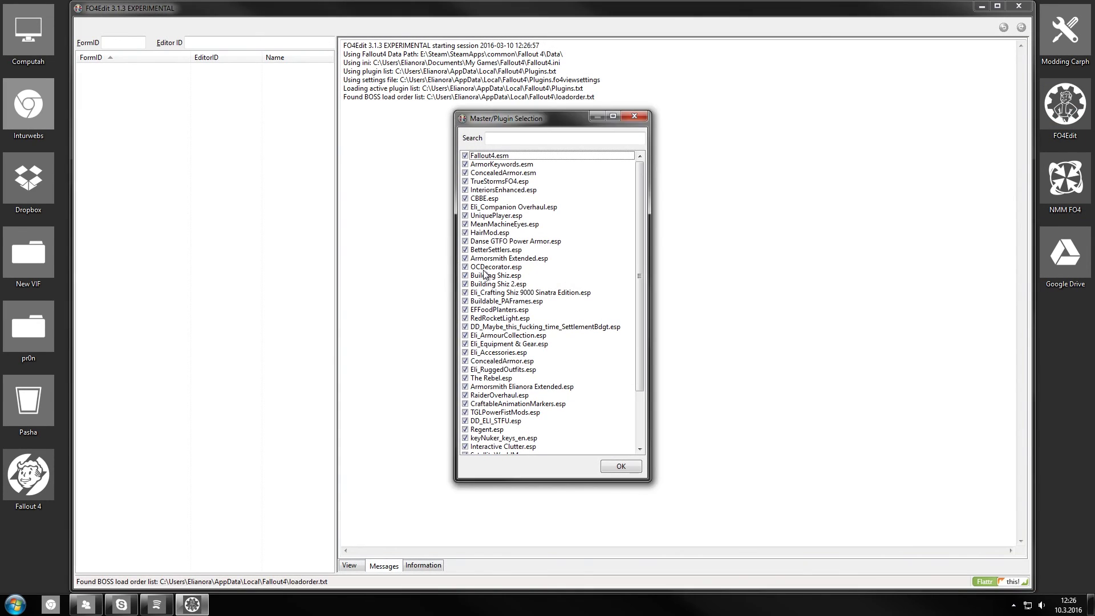
pyautogui.rightClick(517, 273)
pyautogui.click(560, 296)
pyautogui.press('End')
pyautogui.press('space')
pyautogui.press('Up')
pyautogui.press('space')
pyautogui.press('Up')
pyautogui.click(619, 470)
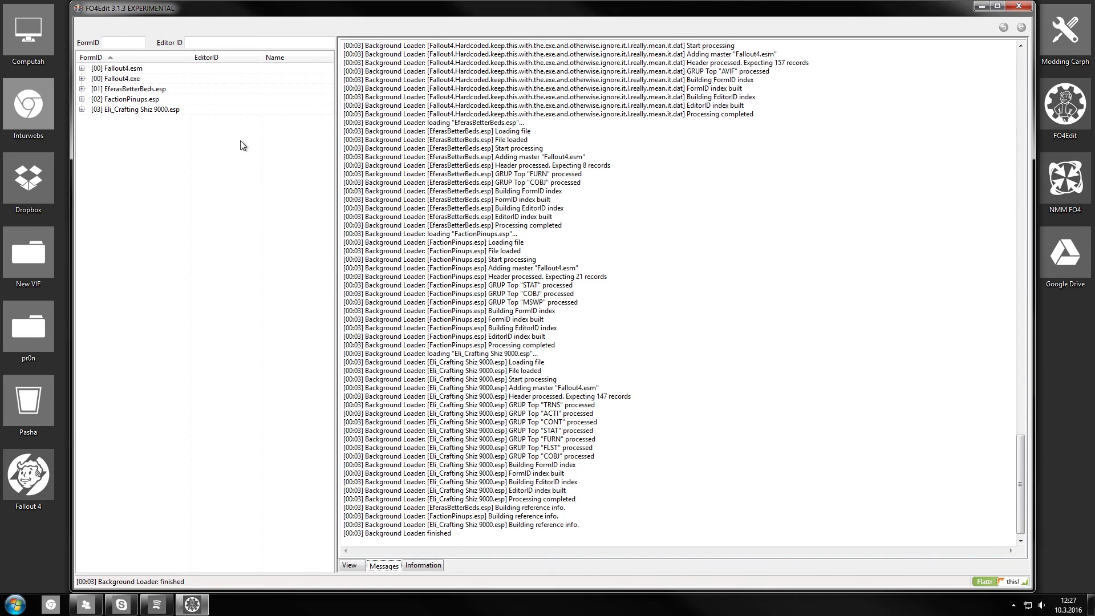
# Expand the three plugins and their recipe, furniture, material swap and static groups.
pyautogui.click(82, 110)
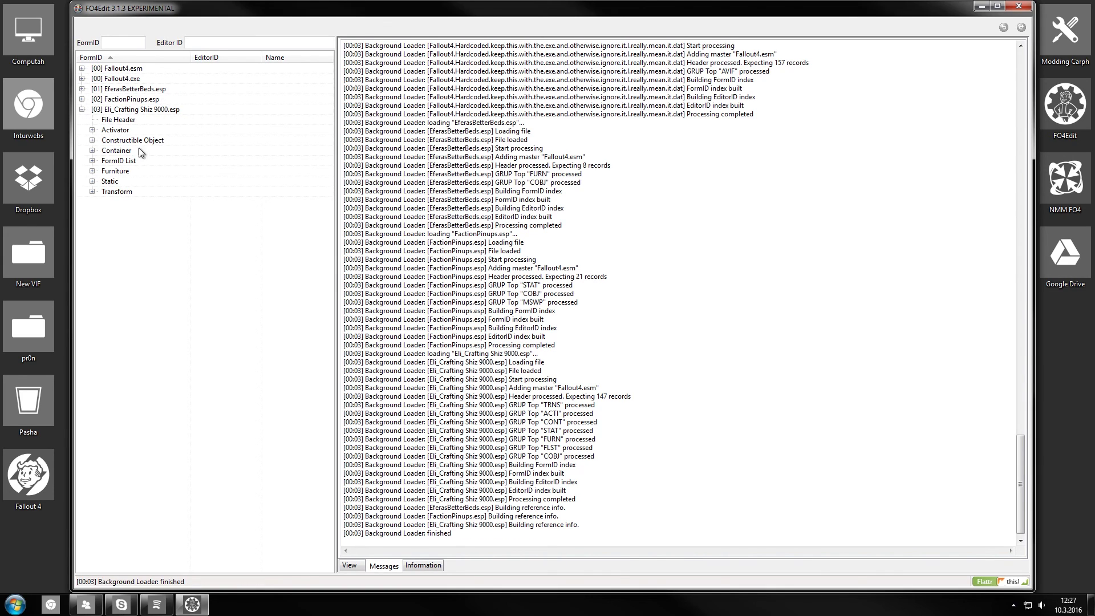
pyautogui.click(82, 99)
pyautogui.click(82, 89)
pyautogui.click(100, 110)
pyautogui.click(123, 120)
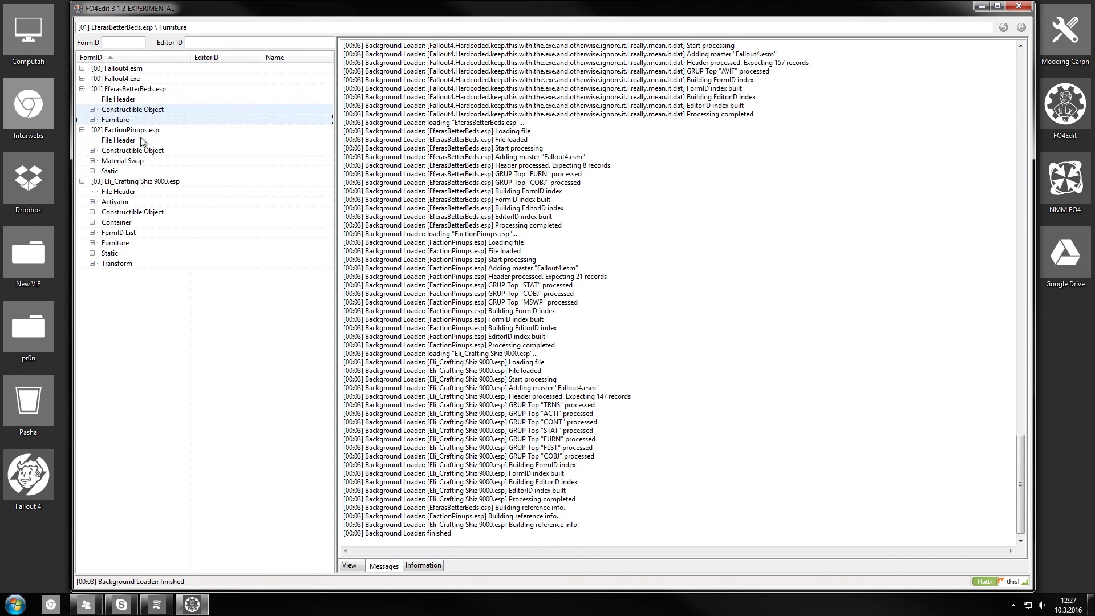
pyautogui.keyDown('ctrl'); pyautogui.click(139, 152); pyautogui.keyUp('ctrl')
pyautogui.keyDown('ctrl'); pyautogui.click(135, 161); pyautogui.keyUp('ctrl')
pyautogui.keyDown('ctrl'); pyautogui.click(144, 171); pyautogui.keyUp('ctrl')
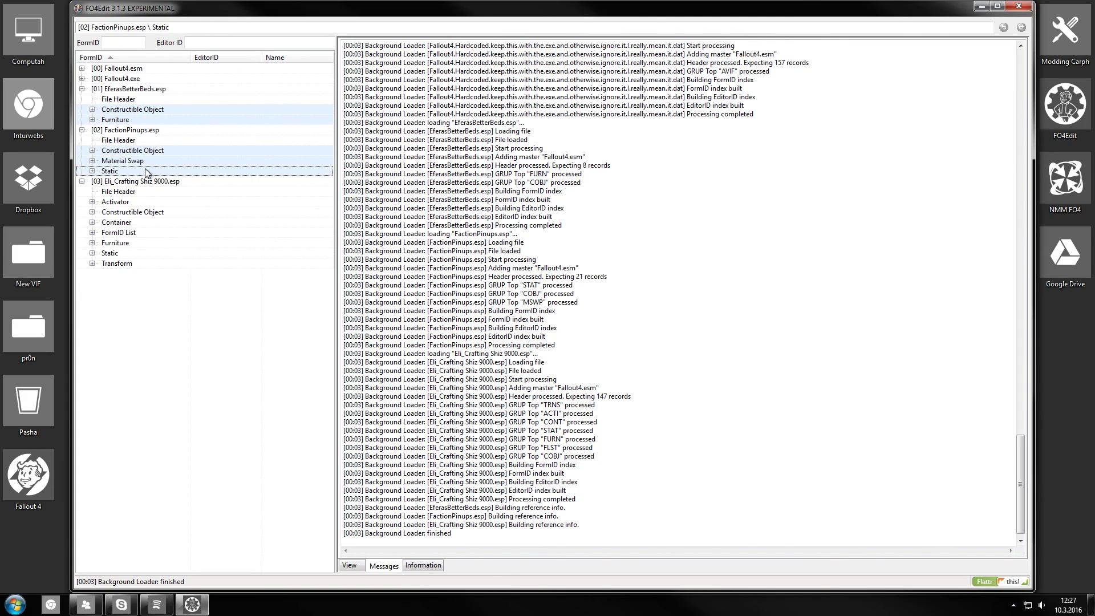
pyautogui.click(92, 161)
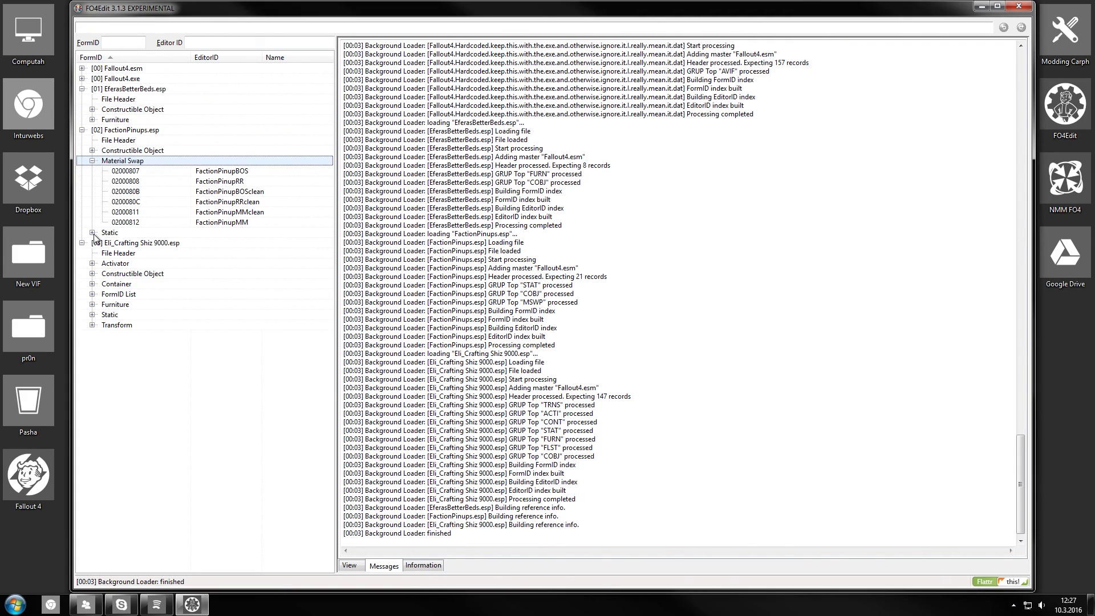
pyautogui.click(92, 233)
# Inspect several pinup material swap and static records.
pyautogui.click(228, 181)
pyautogui.click(253, 263)
pyautogui.click(248, 243)
pyautogui.click(240, 180)
pyautogui.click(316, 265)
pyautogui.click(241, 192)
pyautogui.click(220, 161)
pyautogui.click(91, 150)
# Select all 18 pinup records plus the bed recipes and furniture, including the Bunk Bed.
pyautogui.click(240, 161)
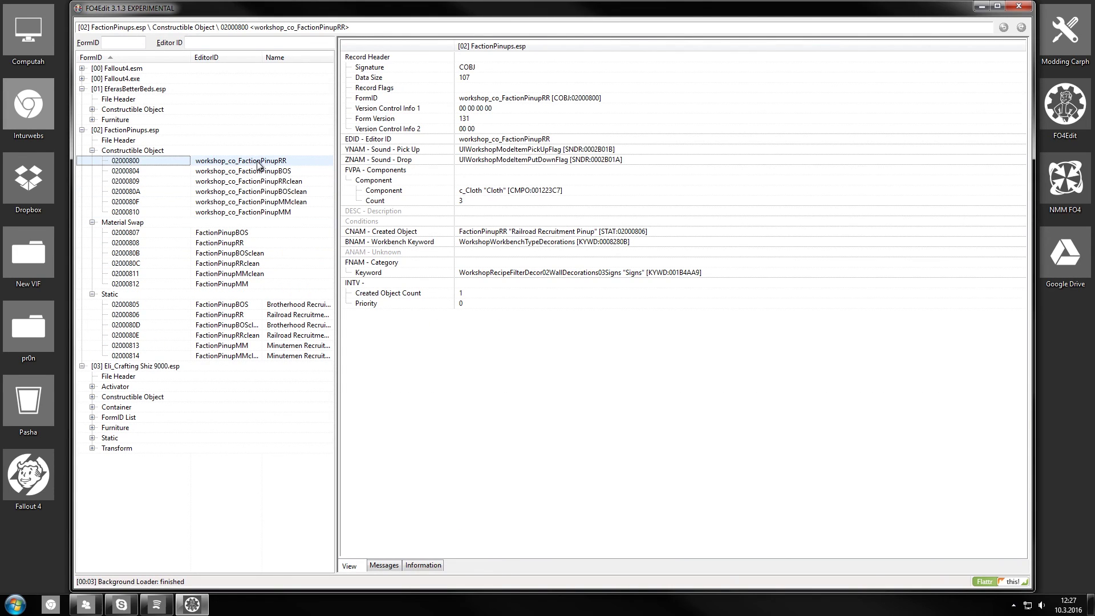
pyautogui.keyDown('shift'); pyautogui.click(246, 355); pyautogui.keyUp('shift')
pyautogui.click(131, 111)
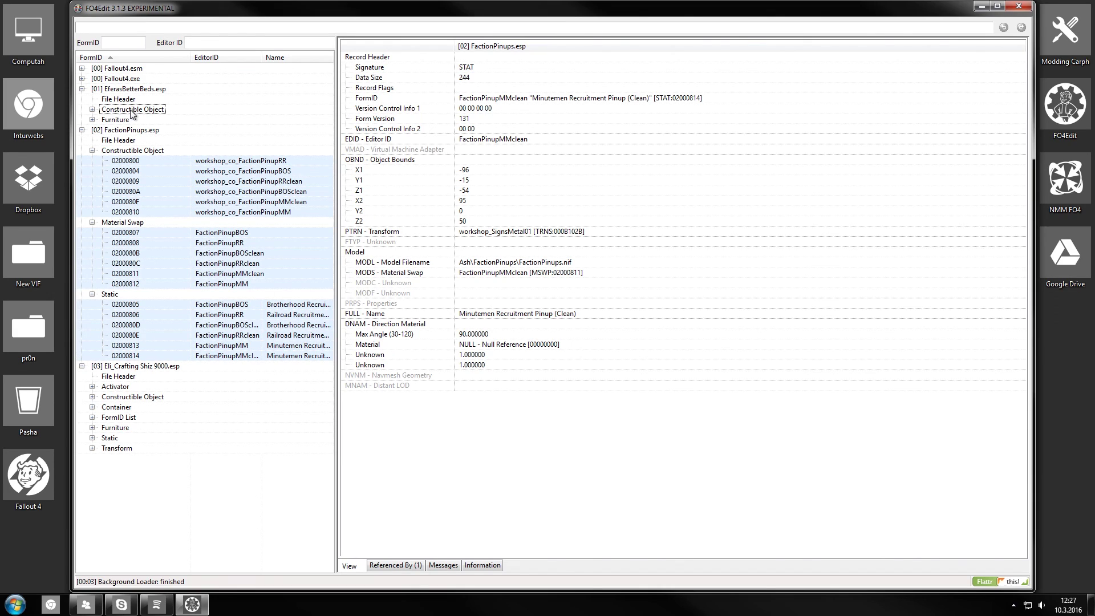
pyautogui.click(92, 110)
pyautogui.click(92, 151)
pyautogui.click(233, 130)
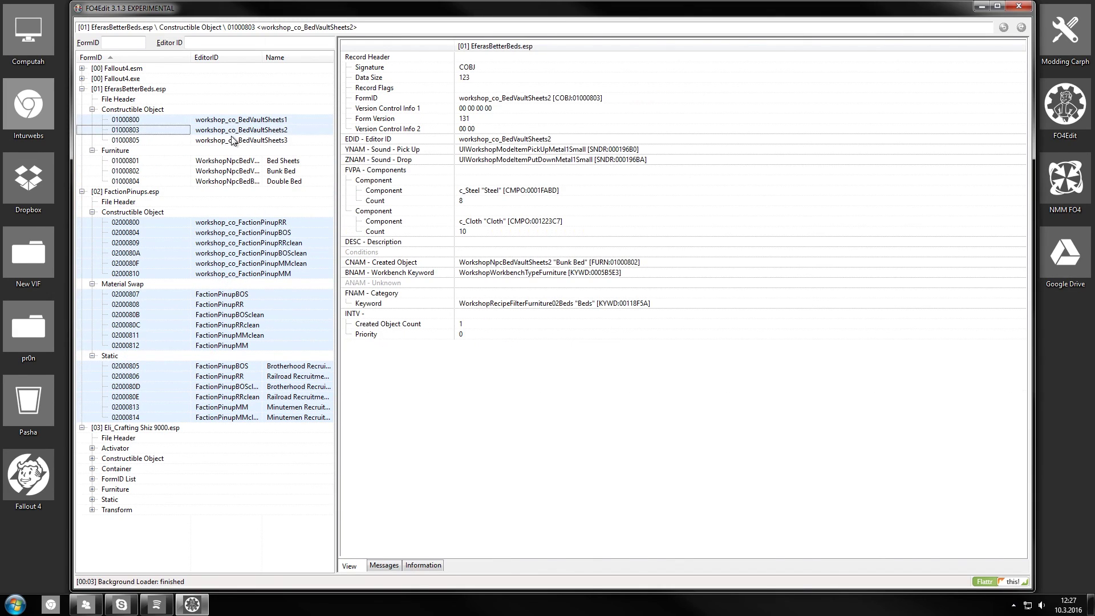
pyautogui.click(234, 161)
pyautogui.click(234, 181)
# Copy all selected records as new into Eli_Crafting Shiz 9000.esp with an Eli_ EditorID prefix.
pyautogui.rightClick(257, 169)
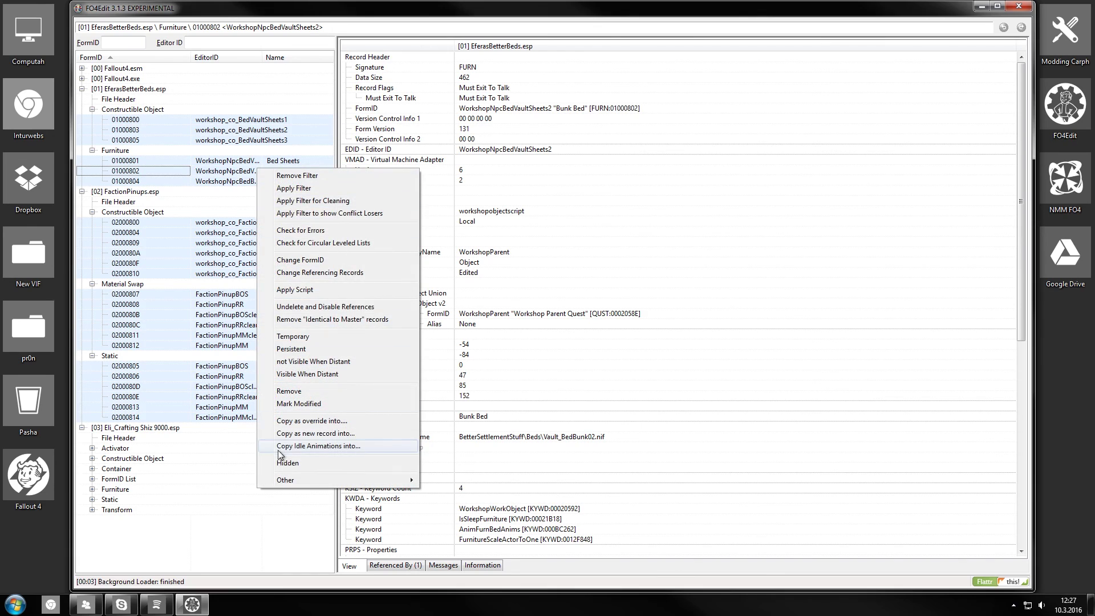
pyautogui.click(319, 433)
pyautogui.click(652, 368)
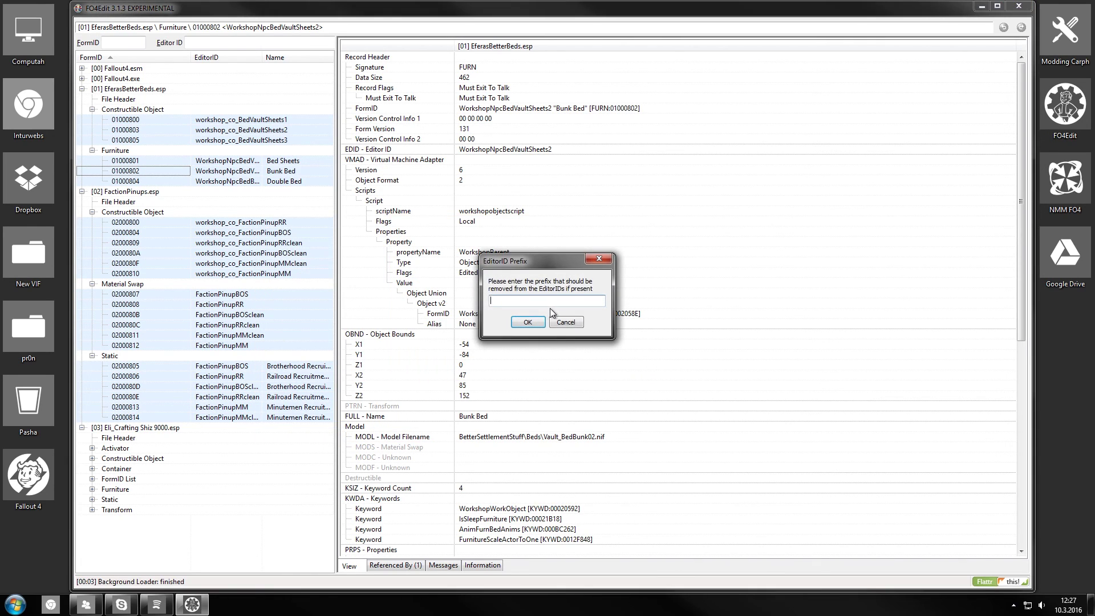
pyautogui.click(527, 322)
pyautogui.write('Eli:')
pyautogui.click(527, 322)
pyautogui.click(528, 322)
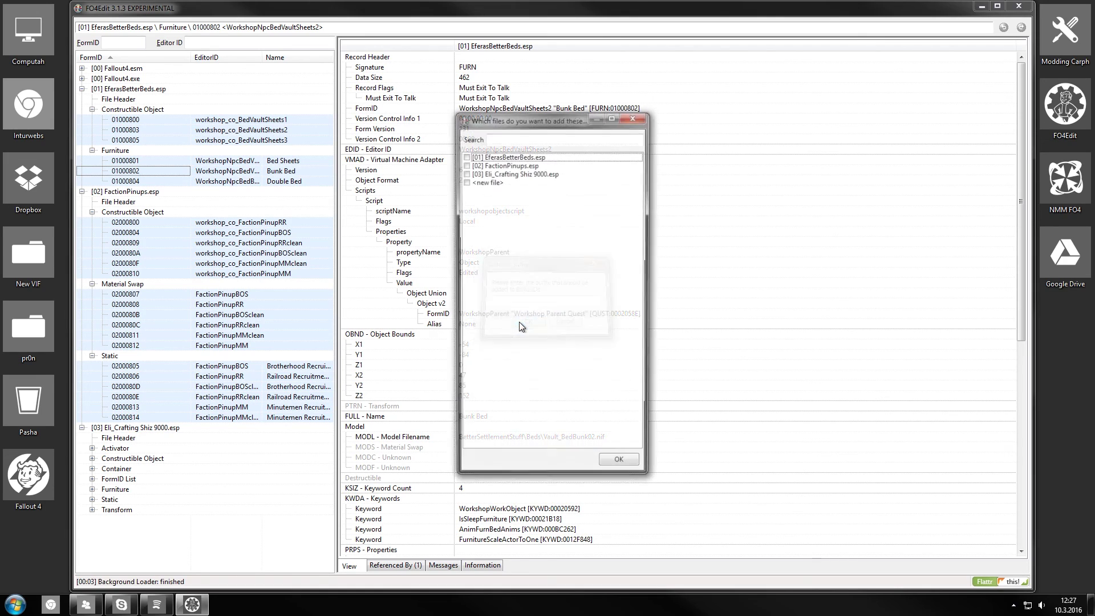
pyautogui.click(466, 172)
pyautogui.click(621, 466)
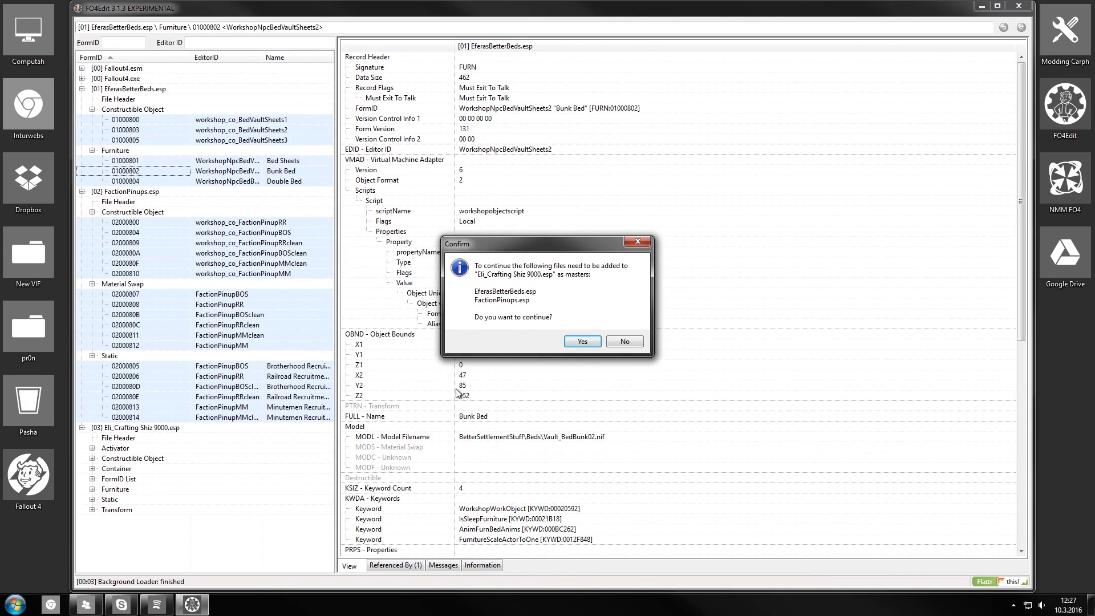
# Add the source plugins as masters, collapse them, and expand Eli_Crafting Shiz 9000.esp's activator and recipe groups.
pyautogui.click(588, 340)
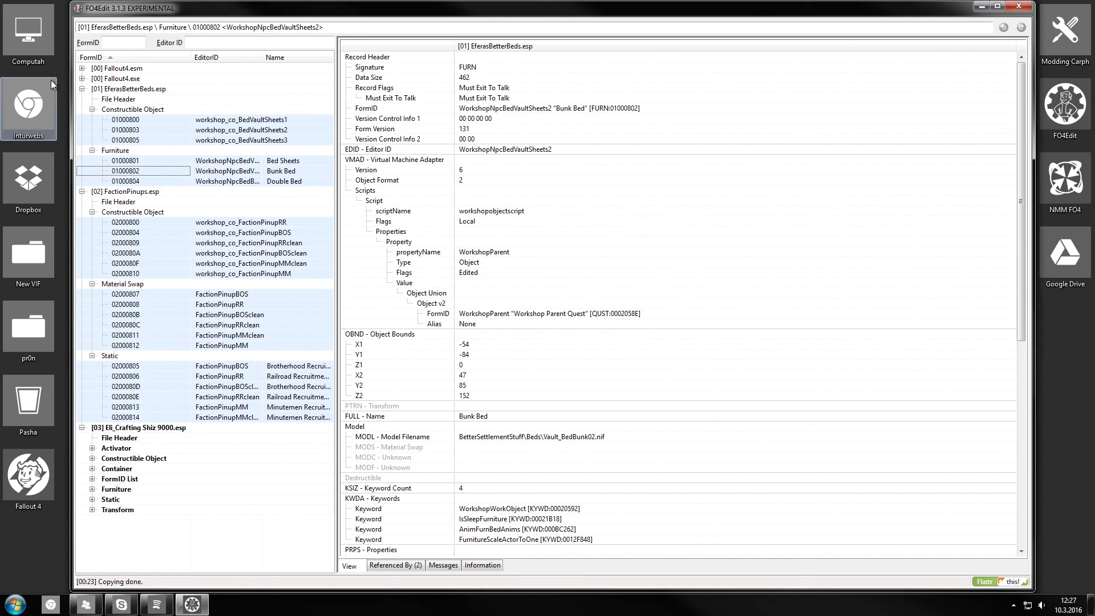
pyautogui.click(82, 89)
pyautogui.click(82, 99)
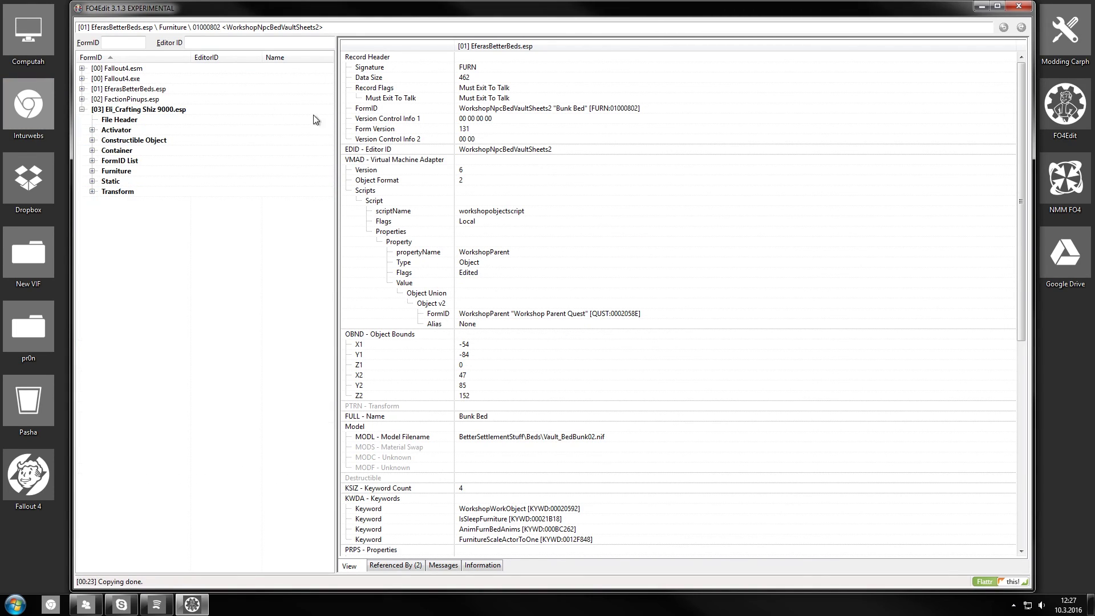
pyautogui.click(92, 130)
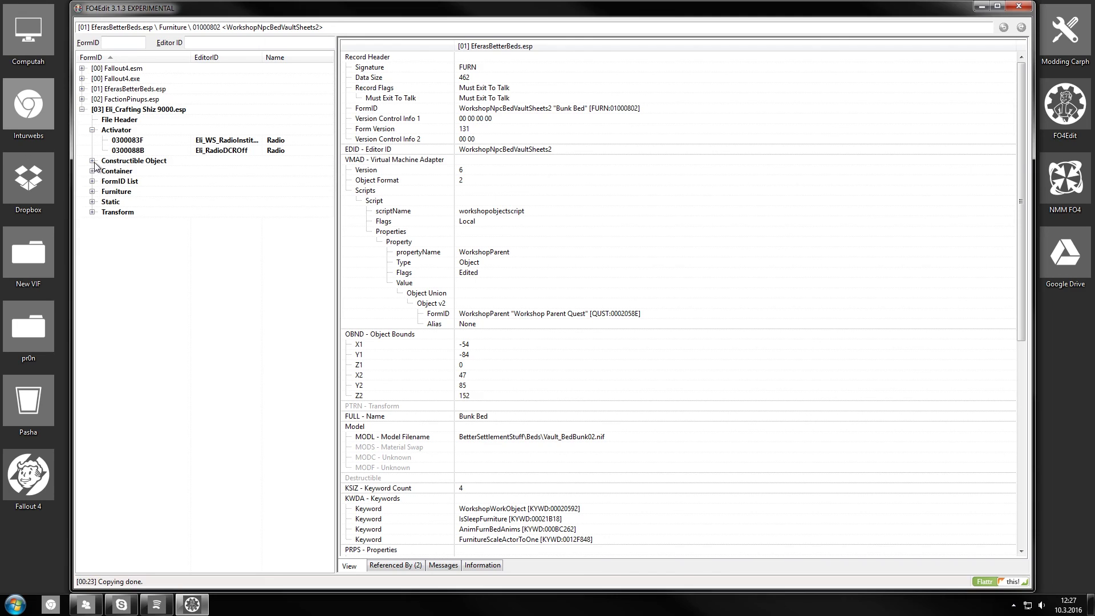
pyautogui.click(92, 161)
# Select the range of copied Eli_ bed and pinup recipes, then expand the Furniture group.
pyautogui.scroll(4, 171, 371)
pyautogui.scroll(-9, 273, 468)
pyautogui.click(286, 516)
pyautogui.keyDown('shift'); pyautogui.click(294, 434); pyautogui.keyUp('shift')
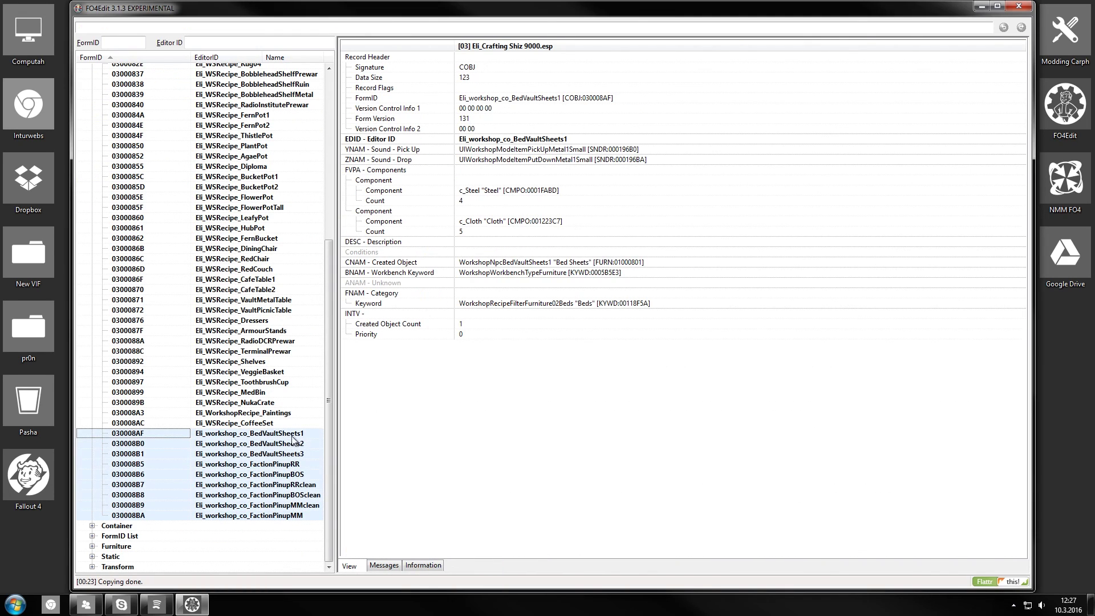
pyautogui.click(293, 516)
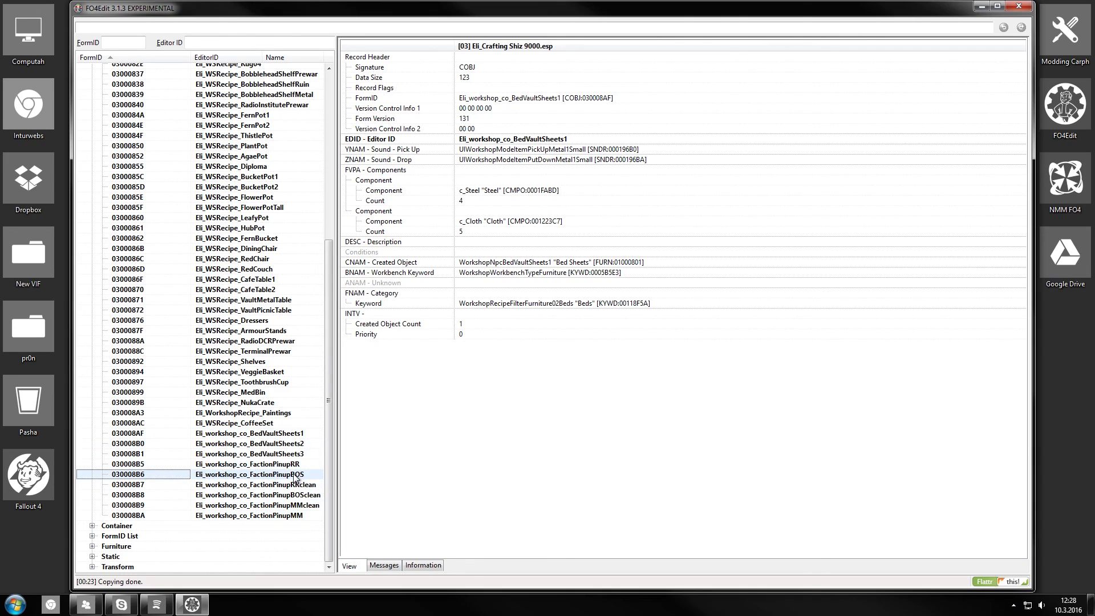
pyautogui.keyDown('shift'); pyautogui.click(301, 435); pyautogui.keyUp('shift')
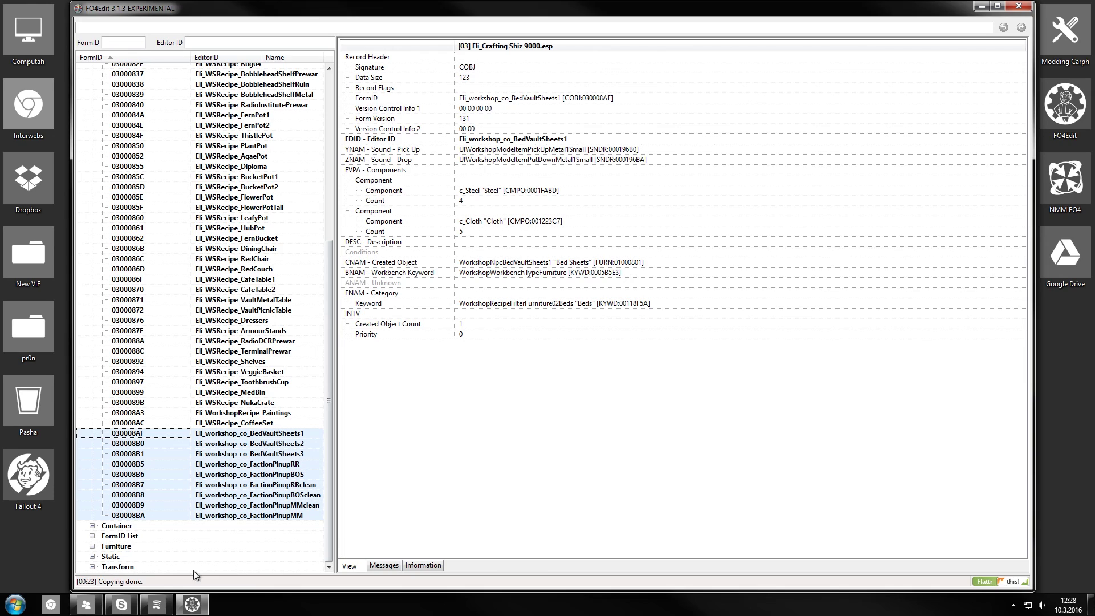
pyautogui.click(92, 547)
# Make the BedVaultSheets1 recipe create the copied Bed Sheets furniture (030008B2).
pyautogui.click(287, 526)
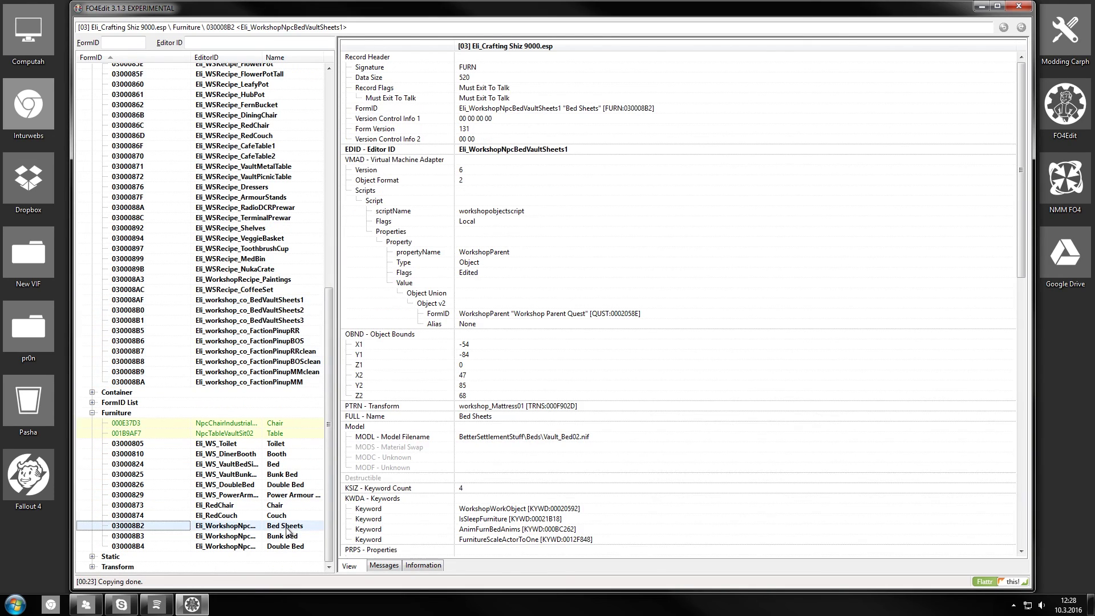
pyautogui.rightClick(286, 528)
pyautogui.click(325, 353)
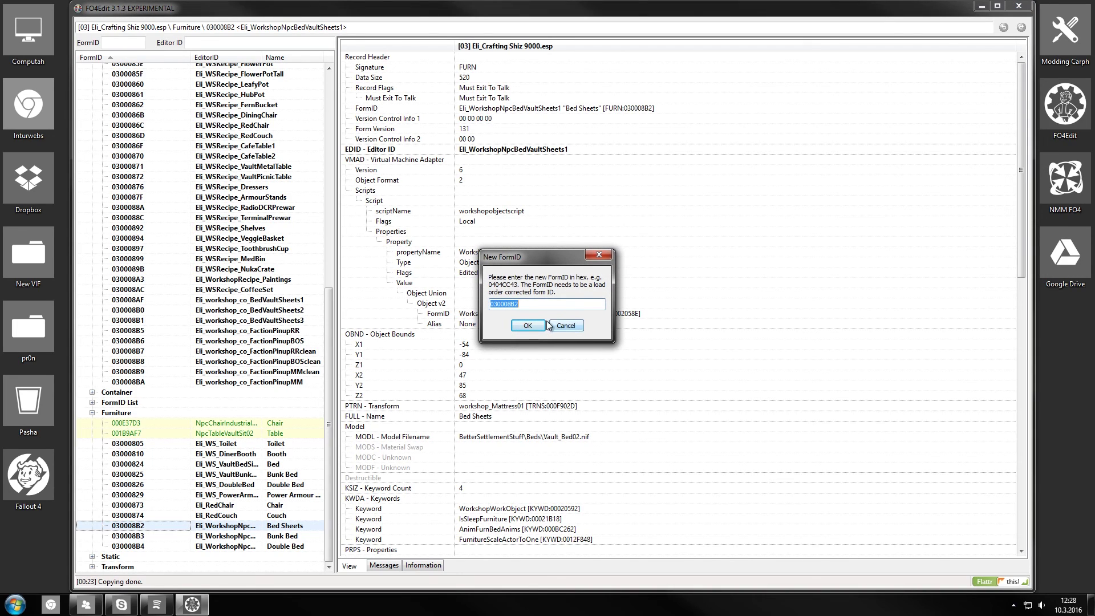
pyautogui.click(537, 327)
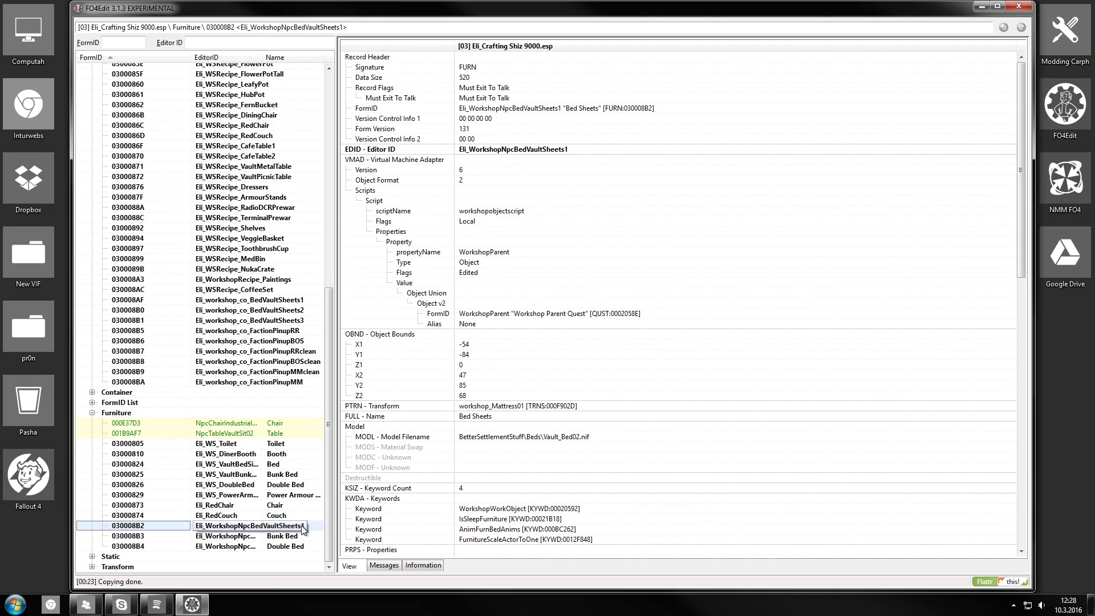
pyautogui.click(309, 302)
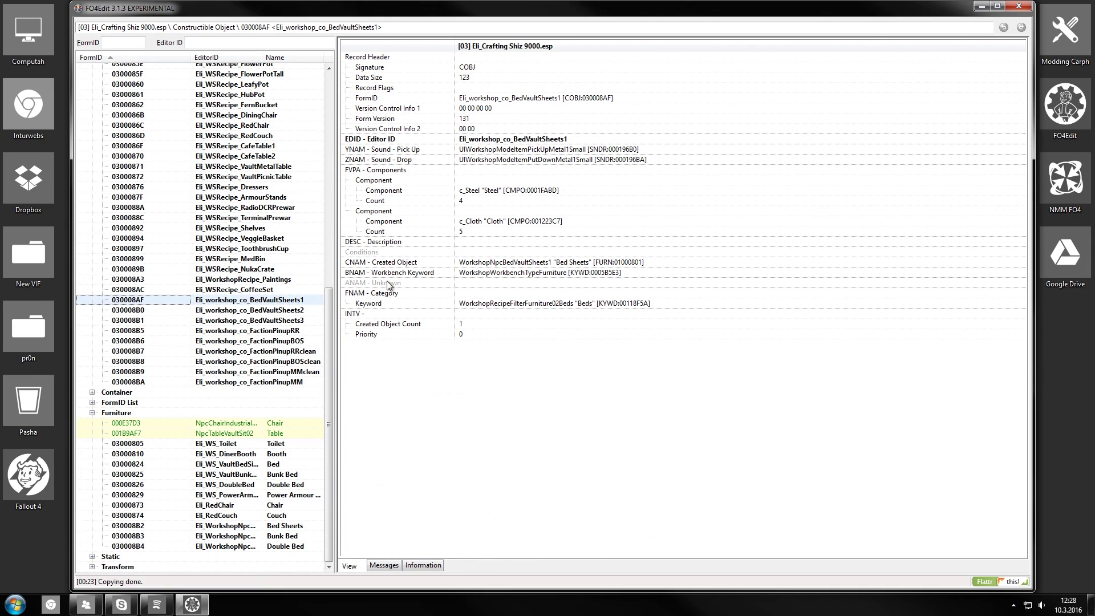
pyautogui.rightClick(483, 262)
pyautogui.click(508, 268)
pyautogui.hotkey('ctrl', 'v')
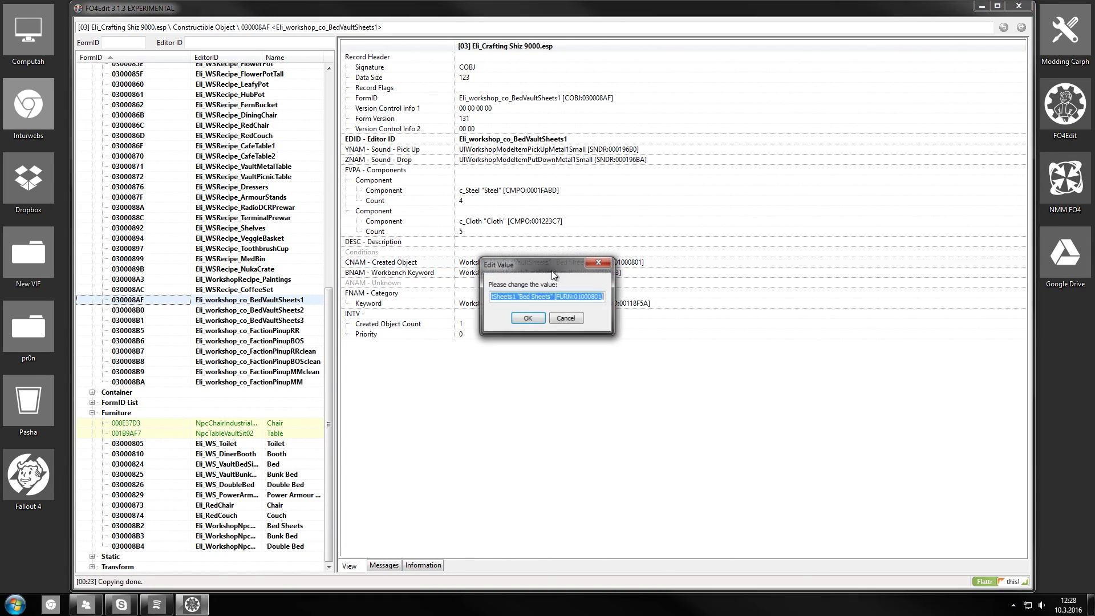
pyautogui.click(533, 317)
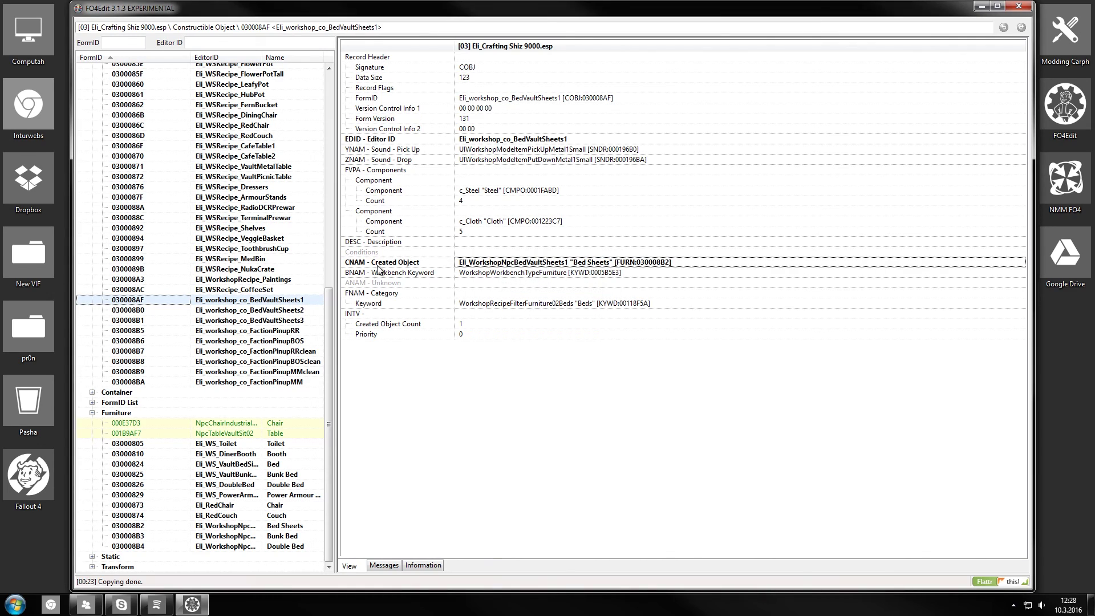
# Make the BedVaultSheets2 recipe create the copied Bunk Bed (030008B3).
pyautogui.click(302, 537)
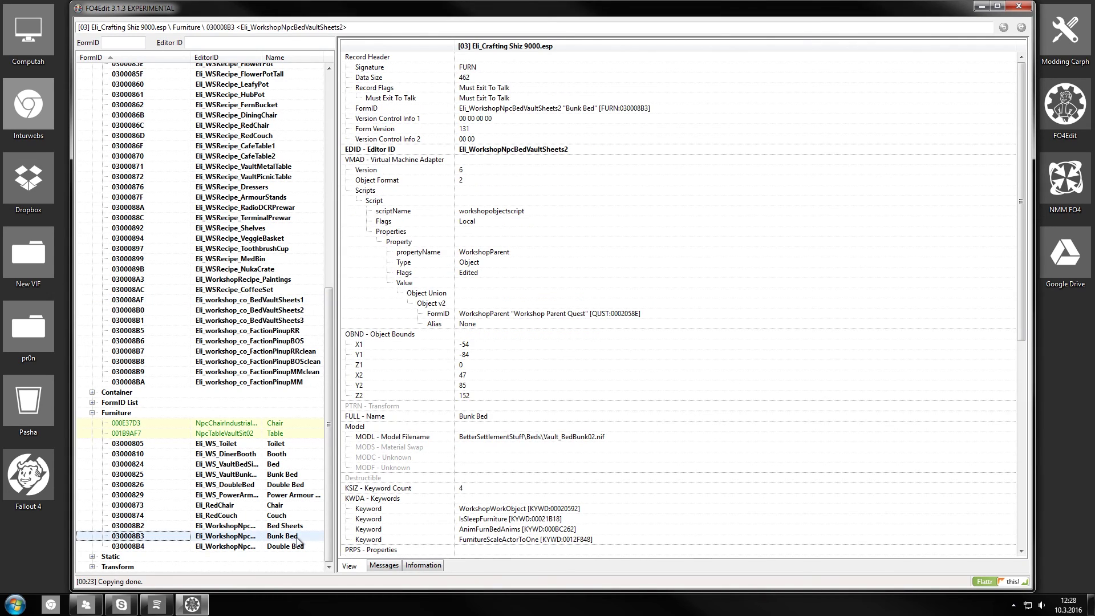
pyautogui.rightClick(302, 537)
pyautogui.click(414, 472)
pyautogui.hotkey('ctrl', 'c')
pyautogui.click(527, 325)
pyautogui.click(297, 311)
pyautogui.doubleClick(551, 263)
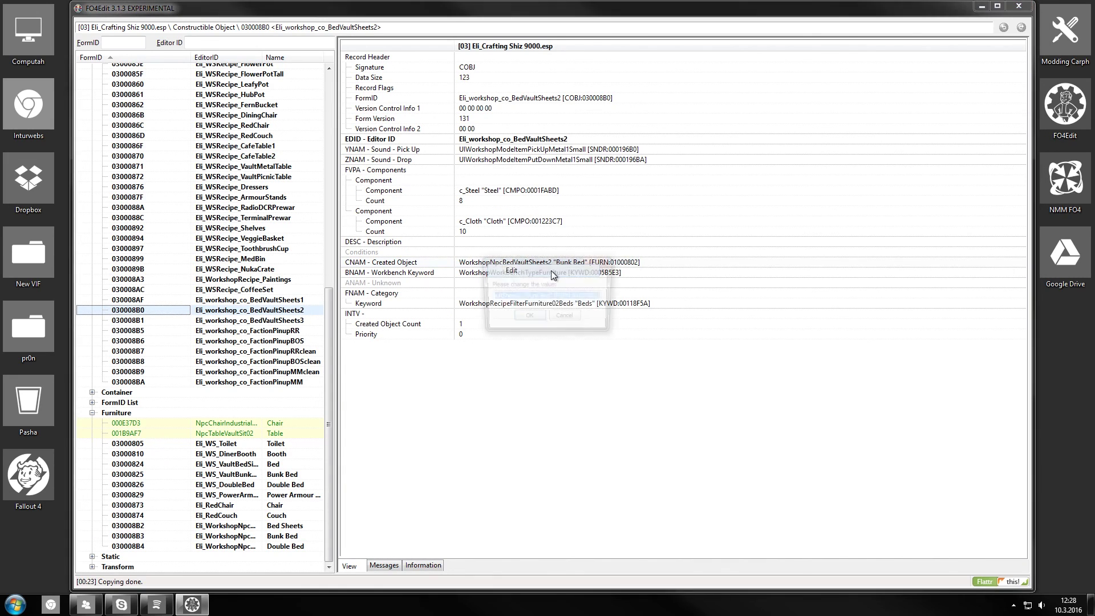
pyautogui.hotkey('ctrl', 'v')
pyautogui.click(527, 318)
# Make the BedVaultSheets3 recipe create the copied Eli_WorkshopNpcBedBig1 Double Bed (030008B4).
pyautogui.click(287, 548)
pyautogui.rightClick(287, 547)
pyautogui.click(399, 482)
pyautogui.hotkey('ctrl', 'c')
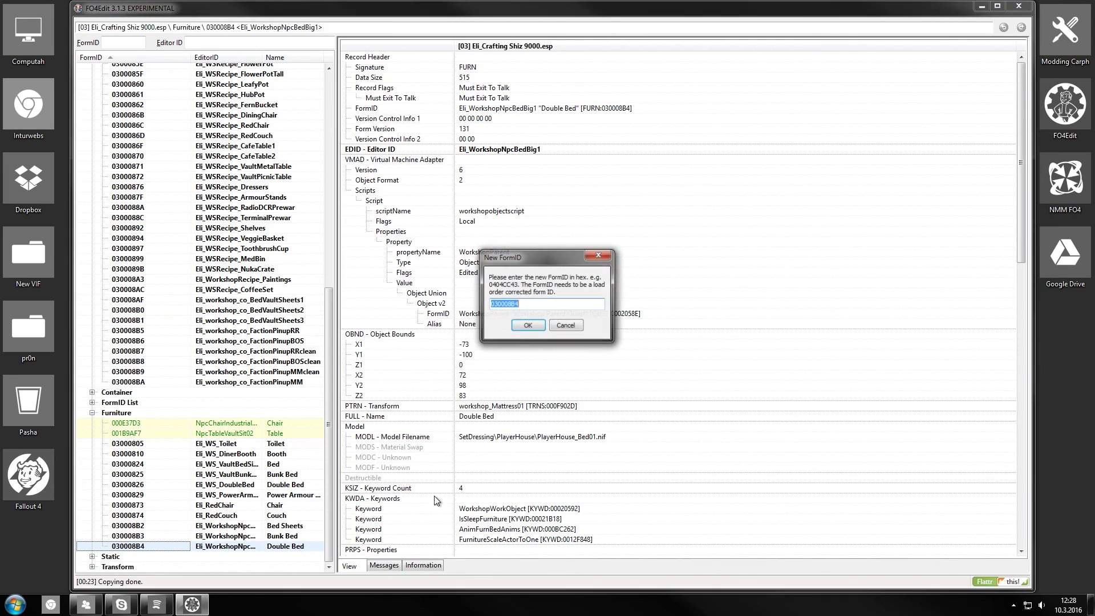
pyautogui.click(530, 326)
pyautogui.click(305, 321)
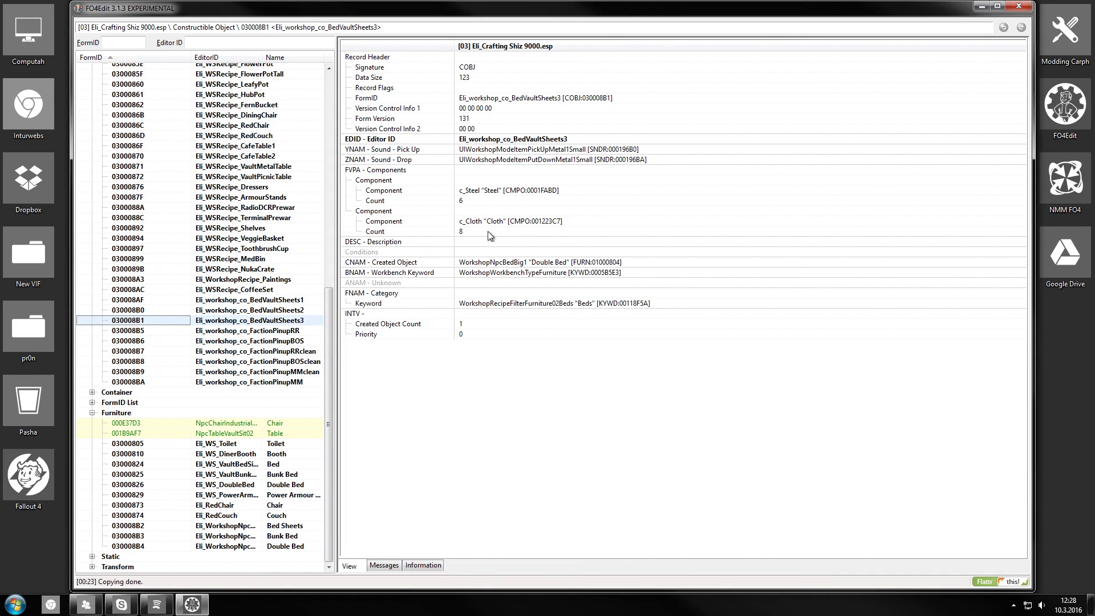
pyautogui.rightClick(498, 266)
pyautogui.click(537, 271)
pyautogui.hotkey('ctrl', 'v')
pyautogui.press('Return')
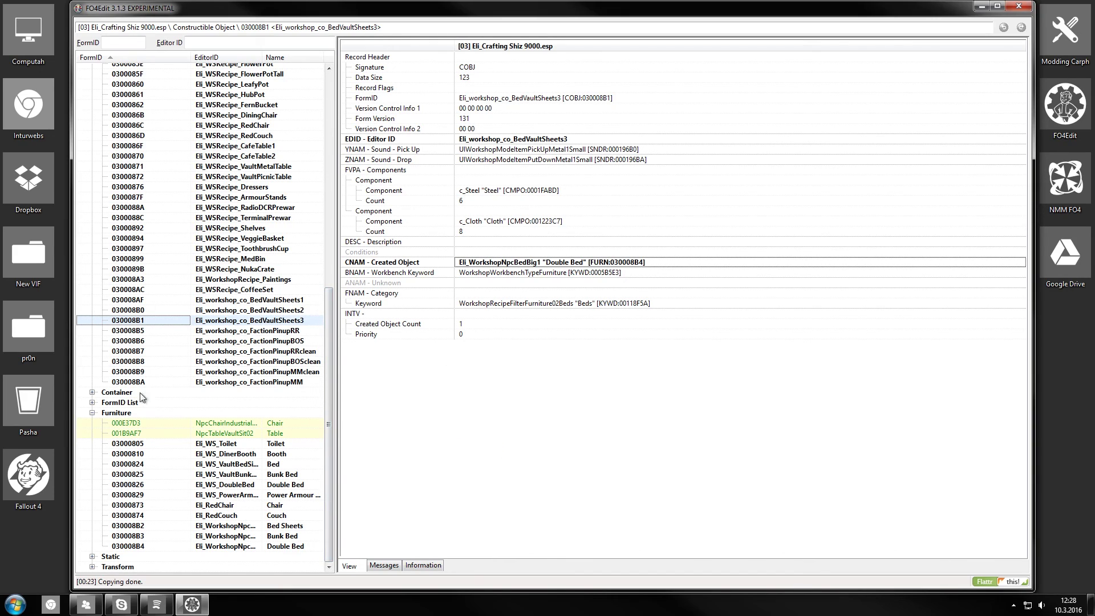
# Select the six copied pinup recipes, fold the plugin's groups, and expand its Material Swap group.
pyautogui.click(282, 334)
pyautogui.keyDown('shift'); pyautogui.click(296, 382); pyautogui.keyUp('shift')
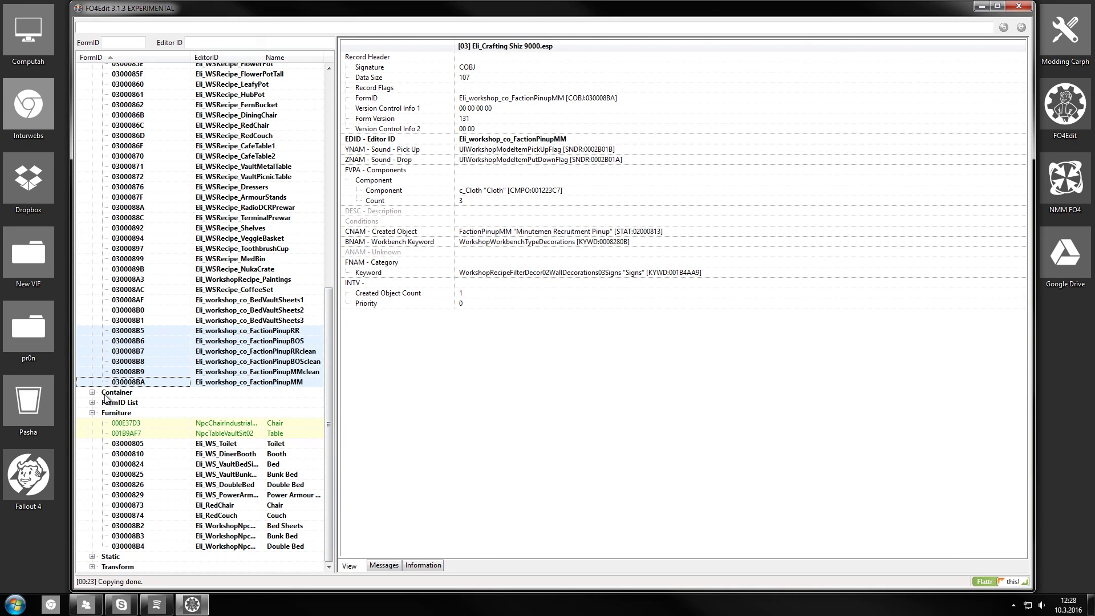
pyautogui.scroll(13, 108, 376)
pyautogui.click(91, 161)
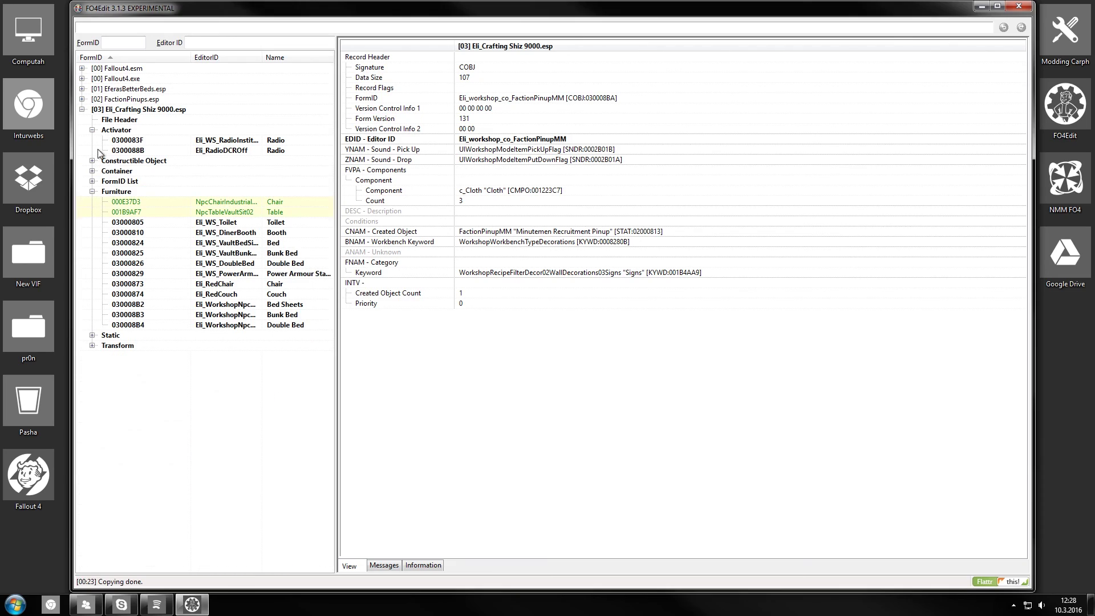
pyautogui.click(82, 109)
pyautogui.click(82, 109)
pyautogui.click(93, 181)
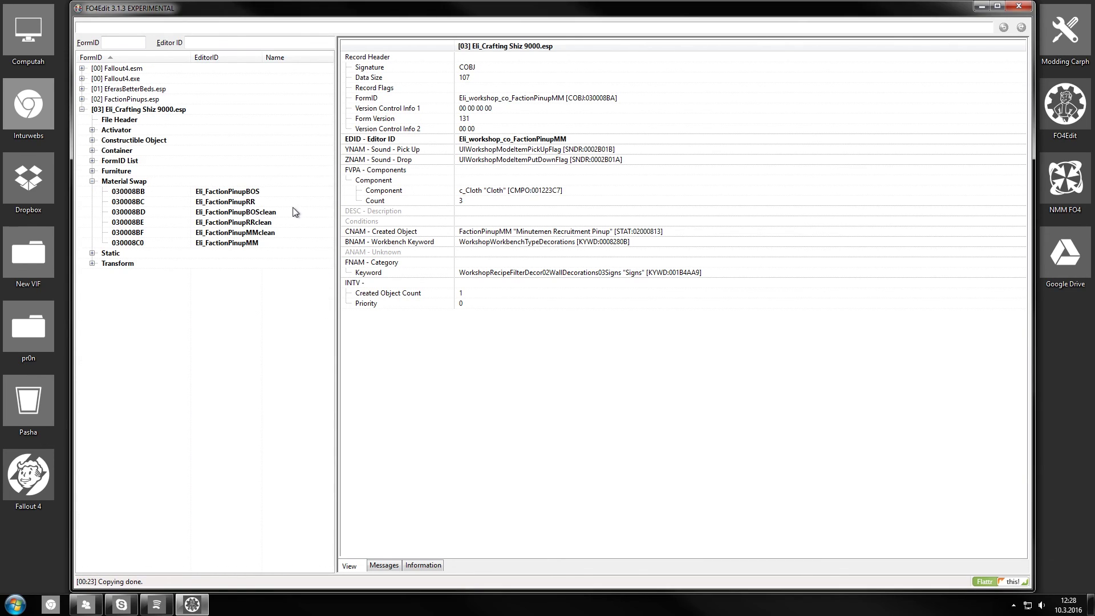
# Set the Brotherhood Recruitment Pinup static's material swap to Eli_FactionPinupBOS (030008BB).
pyautogui.click(262, 191)
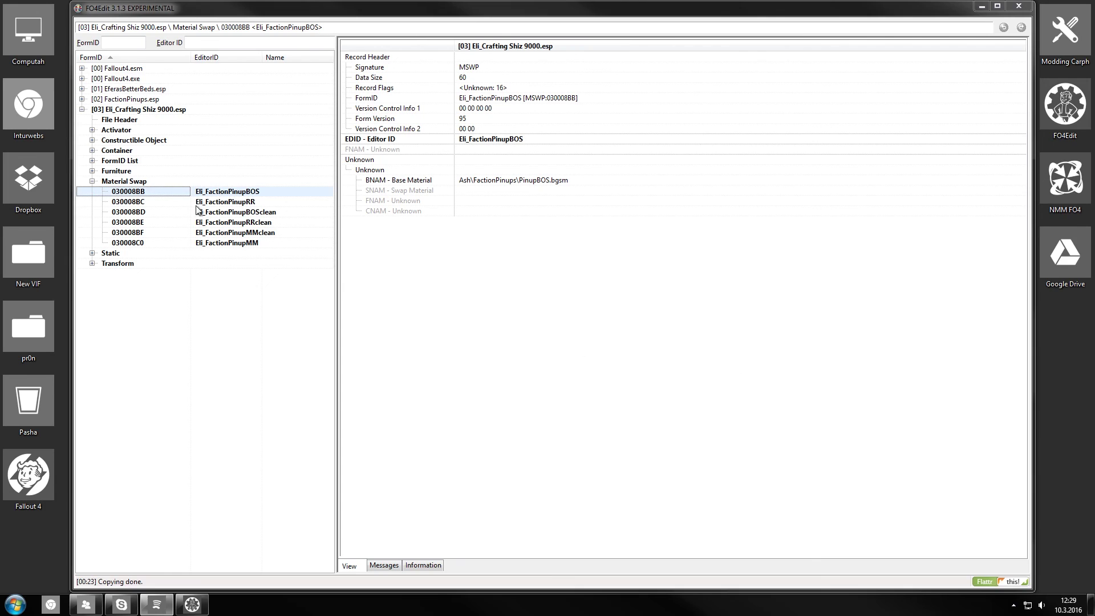
pyautogui.rightClick(224, 192)
pyautogui.click(214, 196)
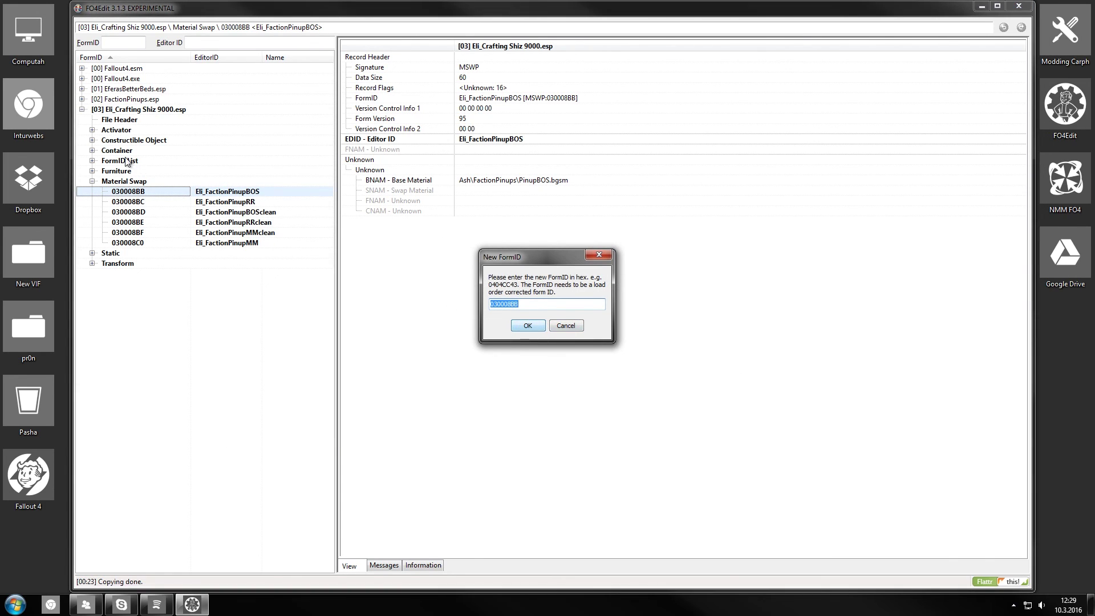
pyautogui.click(516, 329)
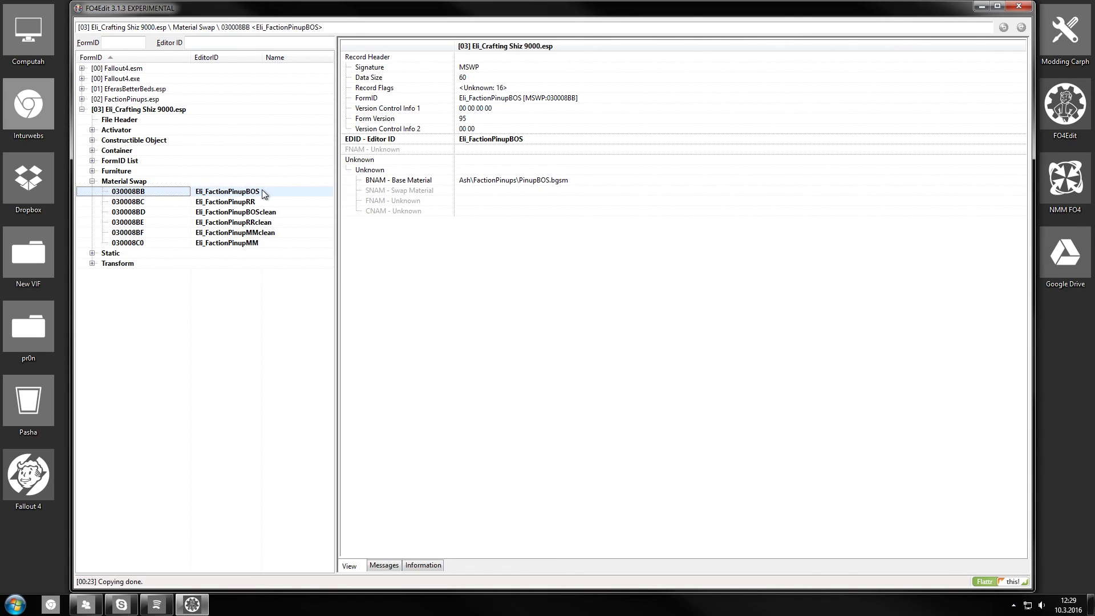
pyautogui.click(92, 253)
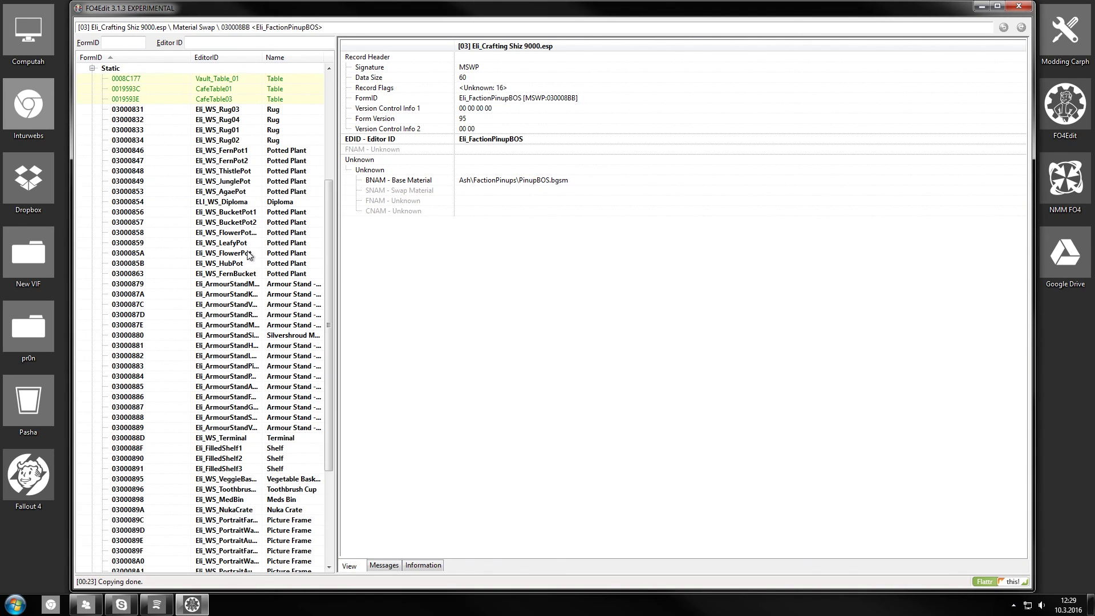
pyautogui.scroll(-15, 311, 271)
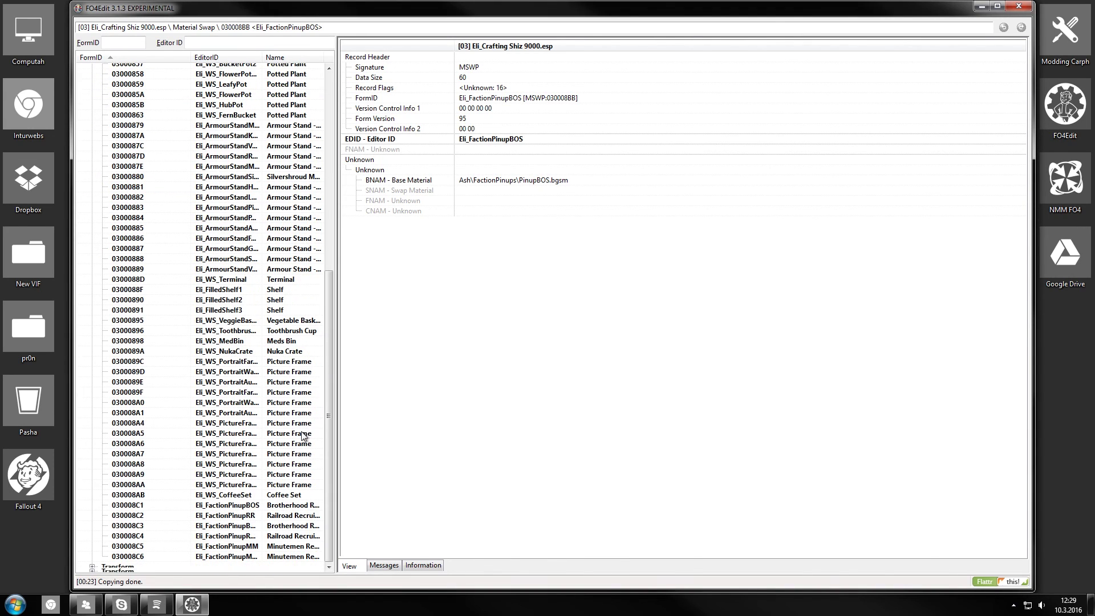
pyautogui.click(293, 508)
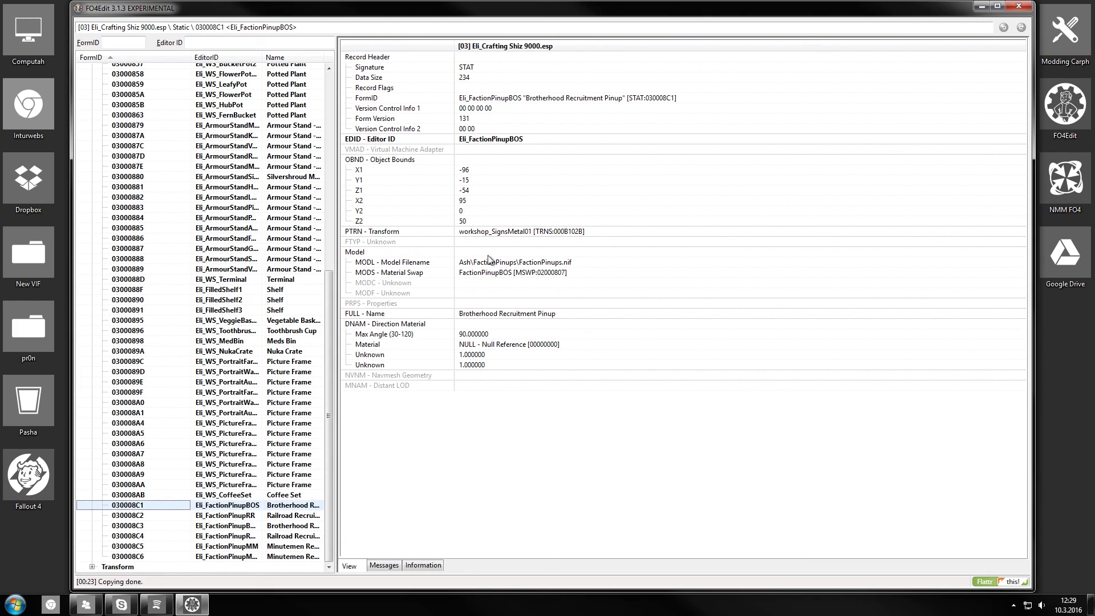
pyautogui.click(537, 275)
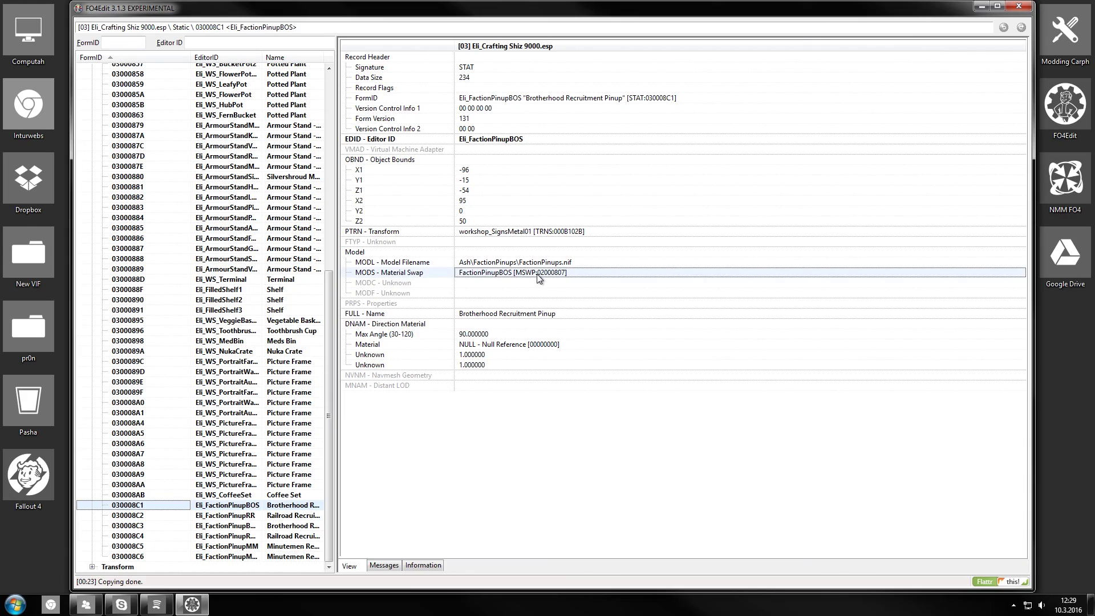
pyautogui.rightClick(469, 275)
pyautogui.click(499, 285)
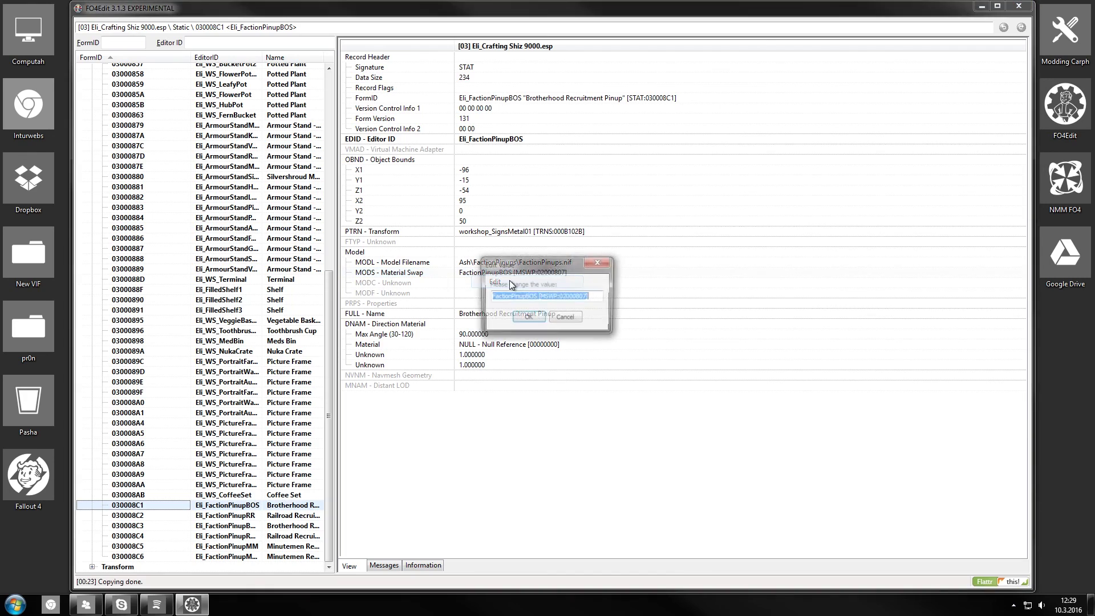
pyautogui.write('030008BB')
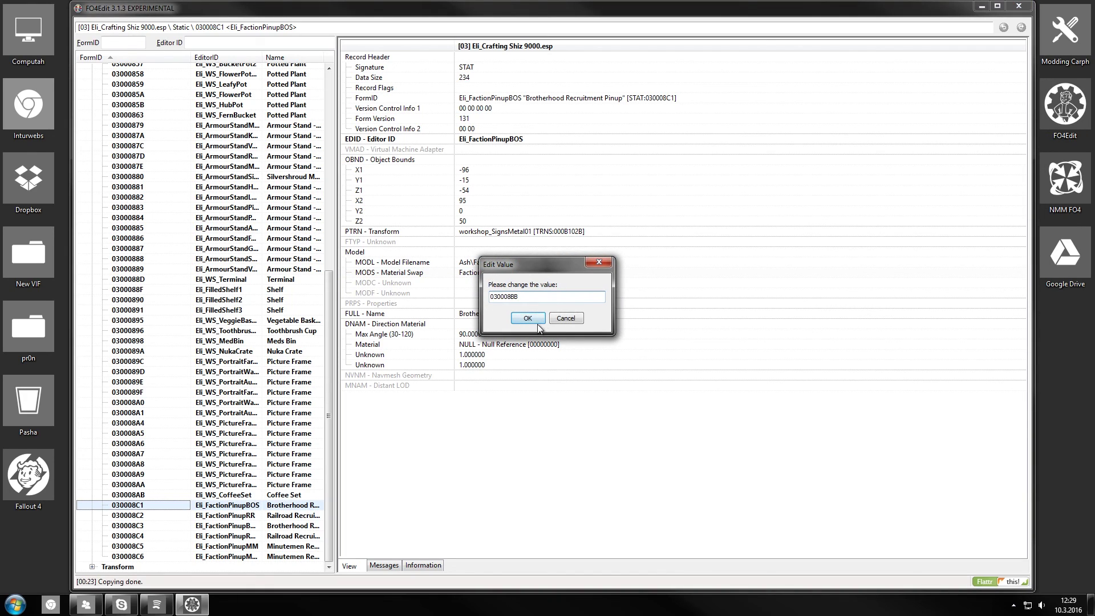
pyautogui.click(528, 318)
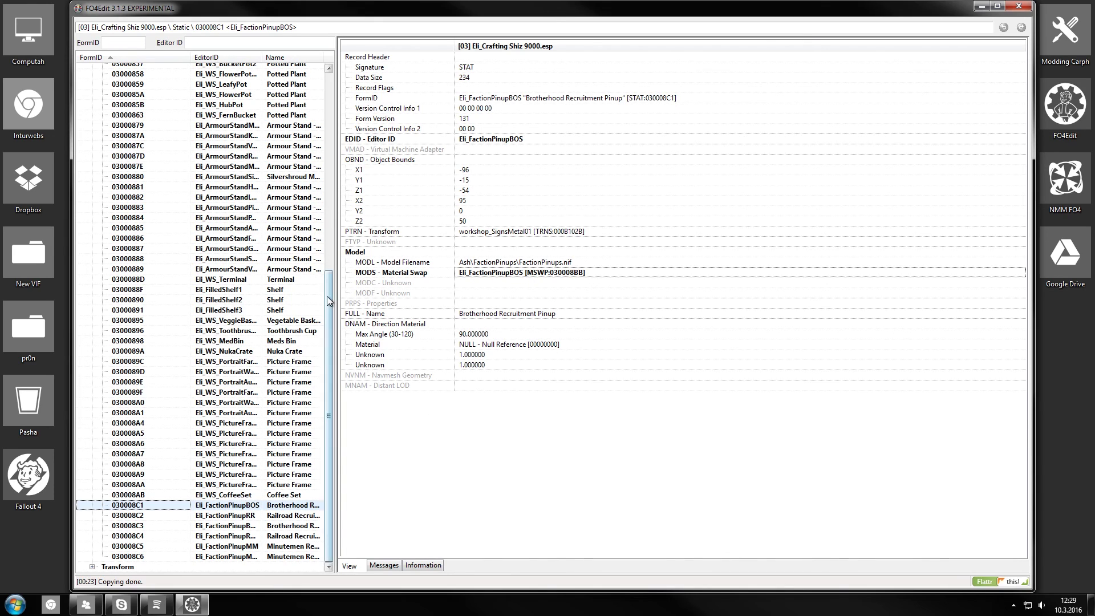
# Set the Railroad Recruitment Pinup static's material swap to Eli_FactionPinupRR (030008BC).
pyautogui.scroll(9, 313, 218)
pyautogui.click(246, 138)
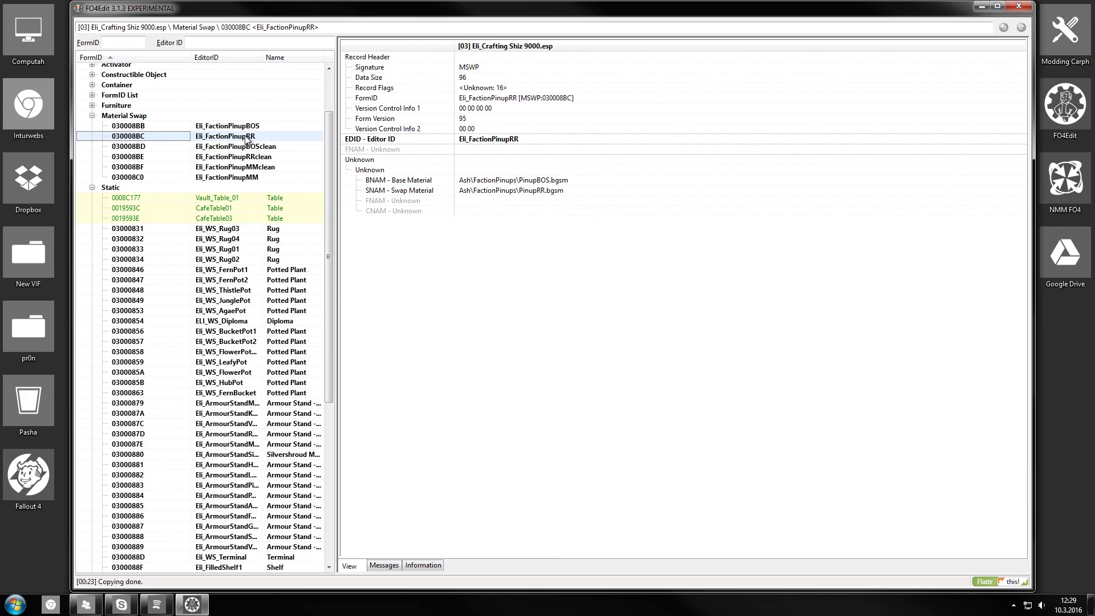
pyautogui.press('Delete')
pyautogui.press('Escape')
pyautogui.scroll(-9, 333, 399)
pyautogui.click(288, 516)
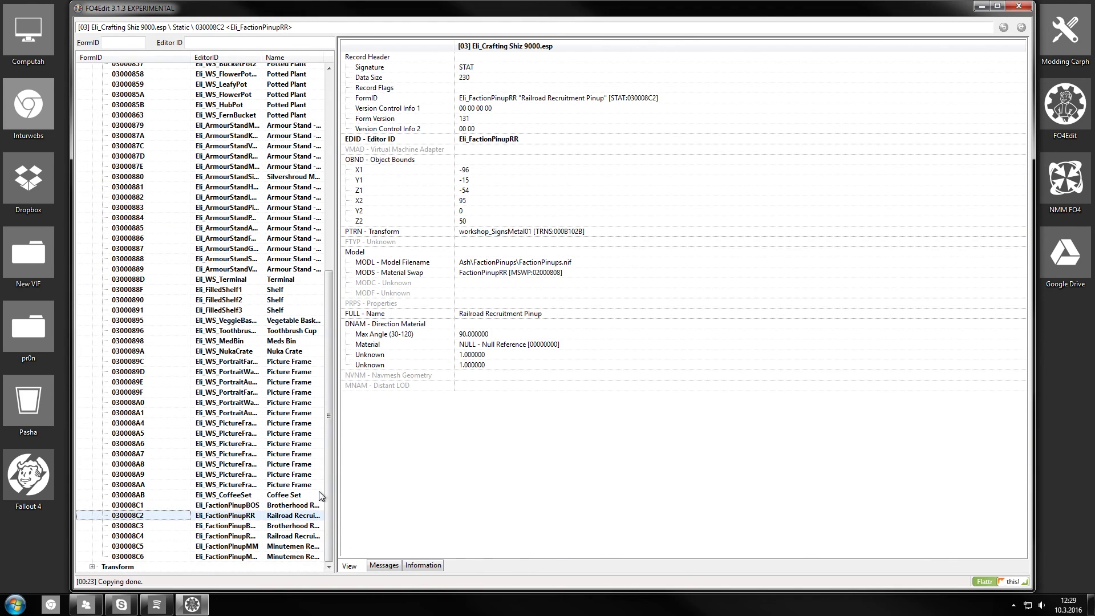
pyautogui.rightClick(473, 274)
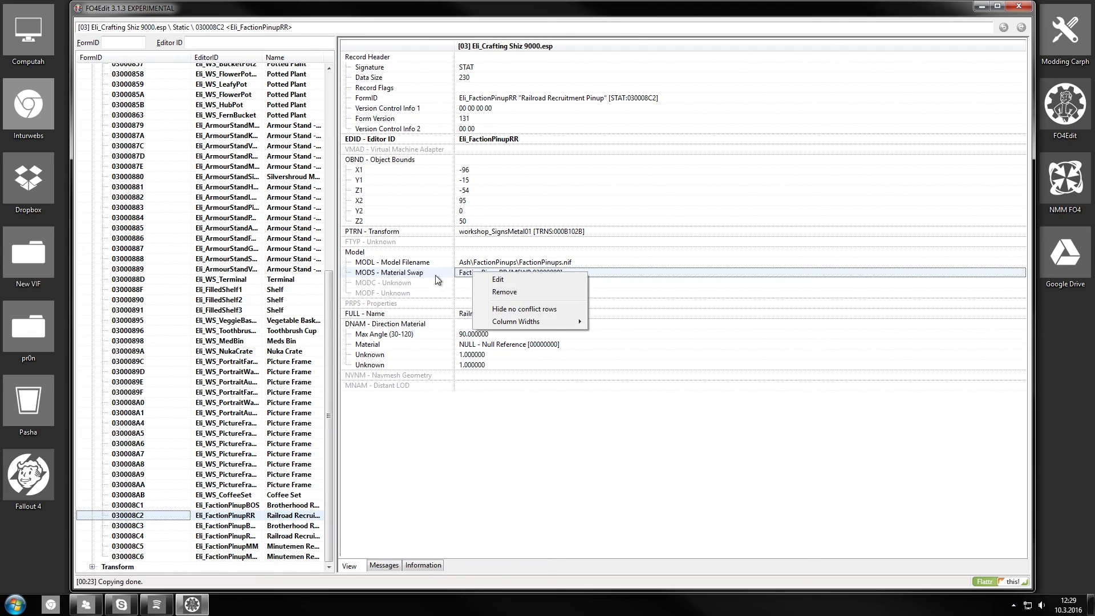
pyautogui.click(505, 279)
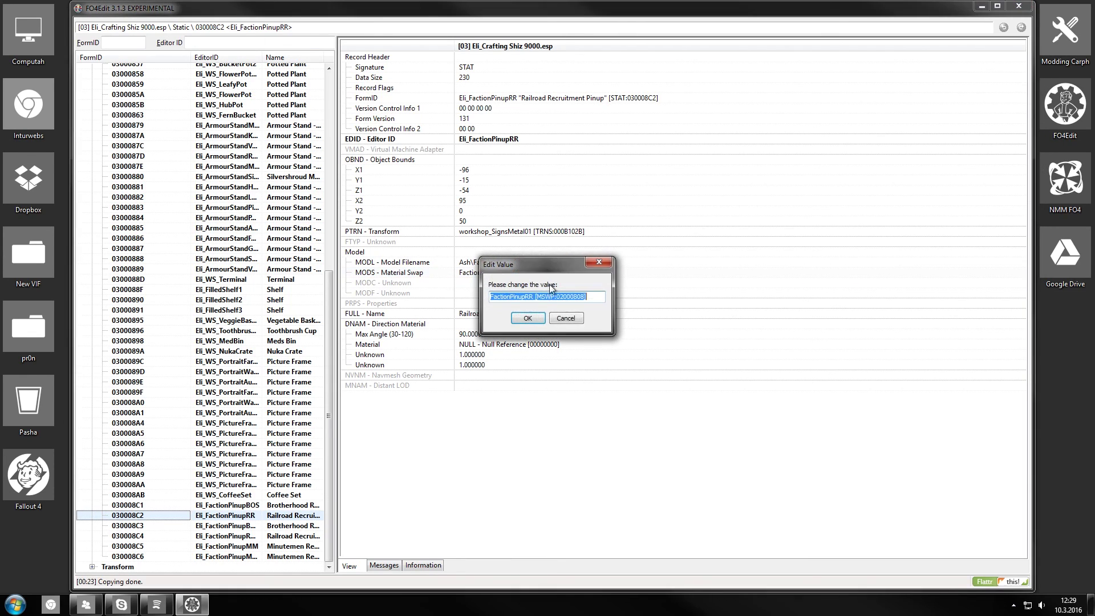
pyautogui.click(527, 318)
# Inspect the clean and Minutemen pinup statics, then return to the Brotherhood Recruitment Pinup.
pyautogui.click(296, 525)
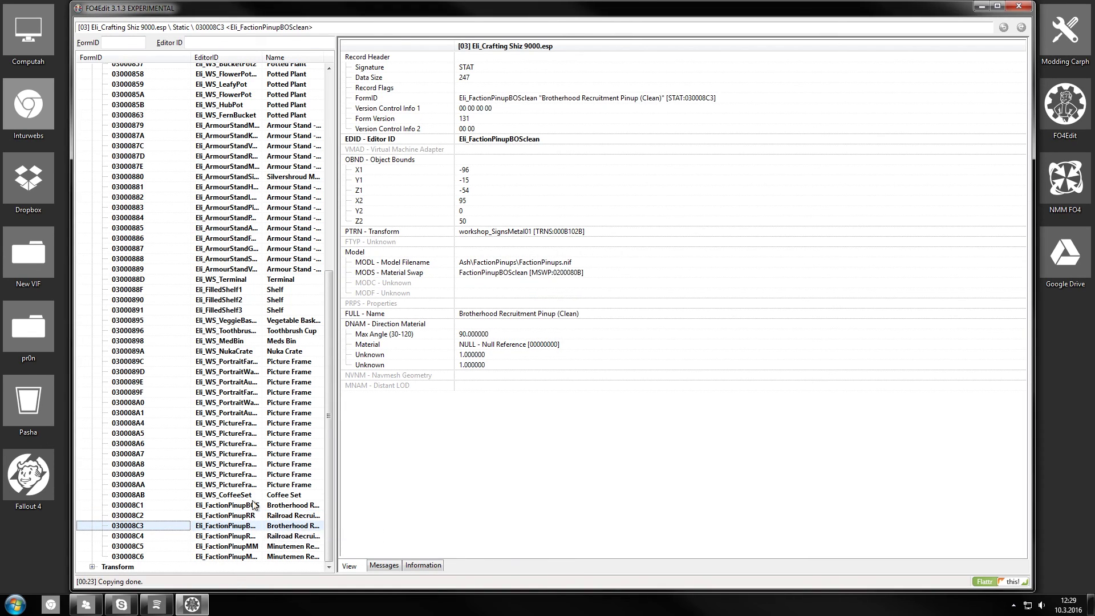
pyautogui.scroll(11, 251, 466)
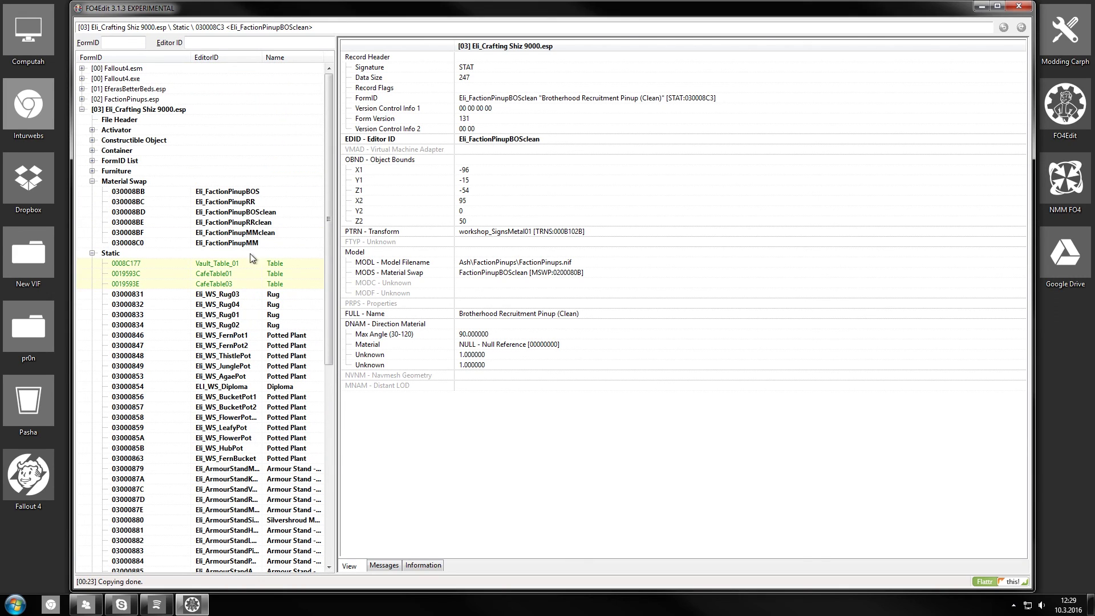
pyautogui.moveTo(265, 214)
pyautogui.mouseDown()
pyautogui.moveTo(261, 239)
pyautogui.moveTo(265, 217)
pyautogui.moveTo(283, 213)
pyautogui.moveTo(244, 215)
pyautogui.mouseUp()
pyautogui.moveTo(337, 267); pyautogui.dragTo(274, 573)
pyautogui.click(286, 536)
pyautogui.click(299, 548)
pyautogui.click(202, 506)
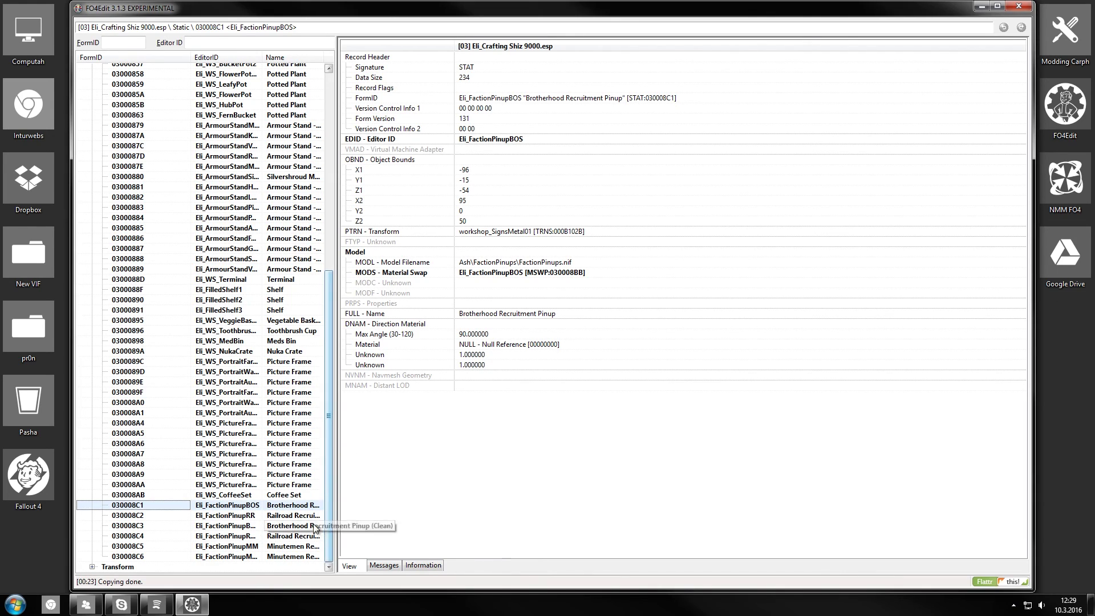
# Copy the Brotherhood Recruitment Pinup static's FormID 030008C1 from Change FormID.
pyautogui.scroll(11, 169, 283)
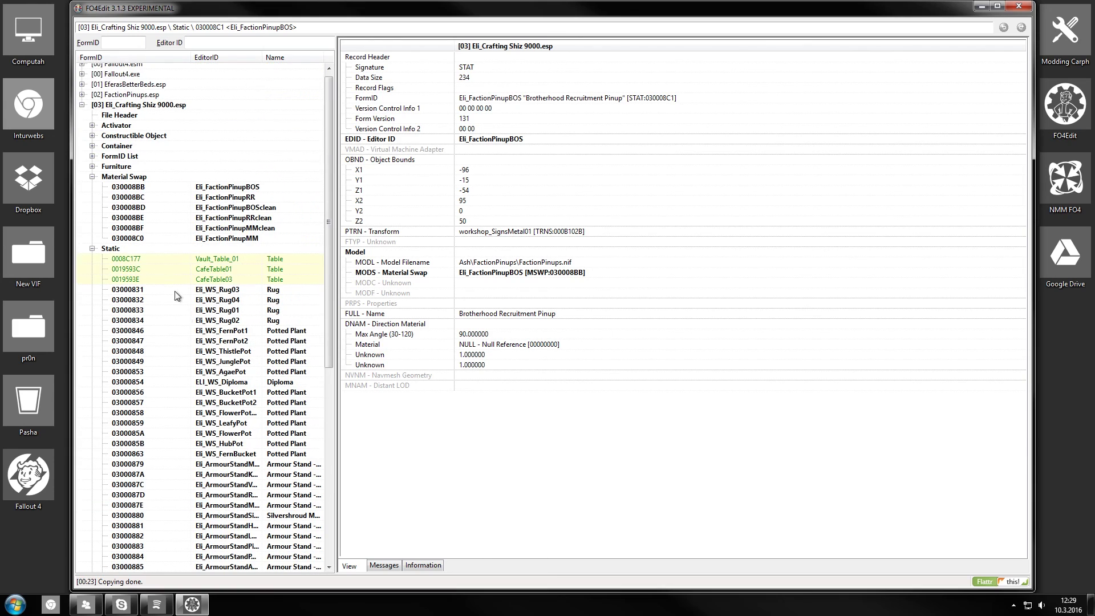
pyautogui.click(98, 244)
pyautogui.scroll(-11, 285, 490)
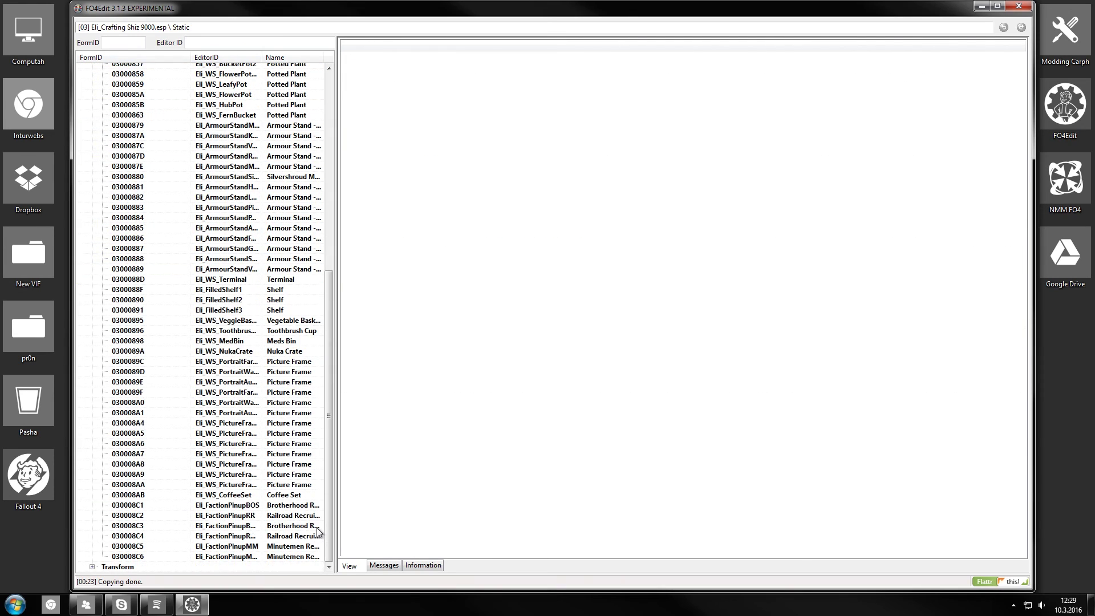
pyautogui.click(268, 506)
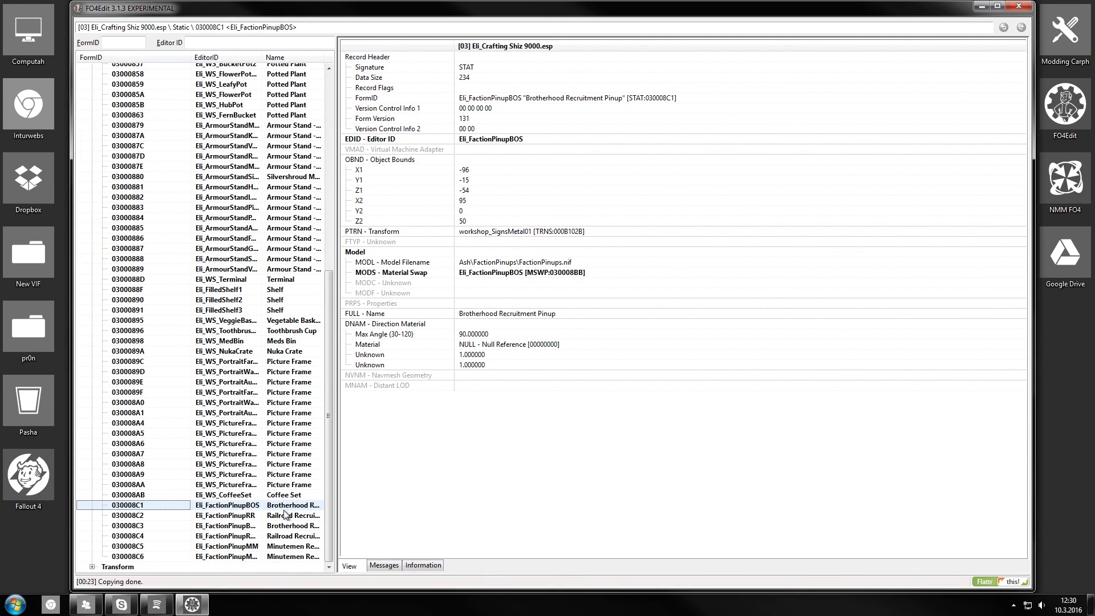
pyautogui.rightClick(326, 511)
pyautogui.click(365, 490)
pyautogui.click(527, 326)
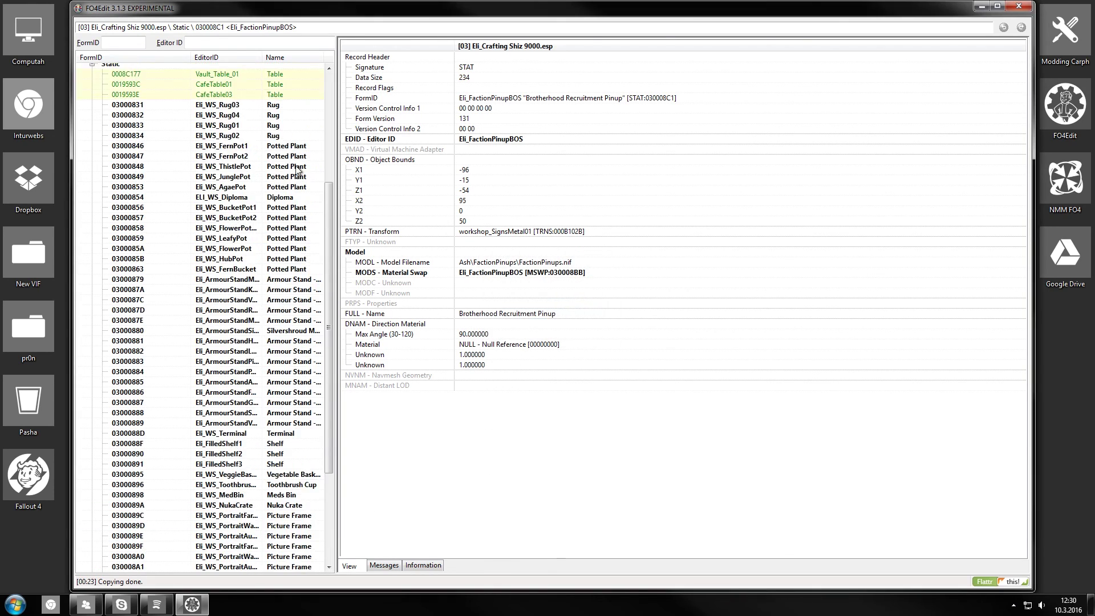
# Paste 030008C1 as the created object of Brotherhood pinup recipe 030008B6.
pyautogui.scroll(-3, 96, 145)
pyautogui.scroll(5, 305, 221)
pyautogui.scroll(-5, 287, 274)
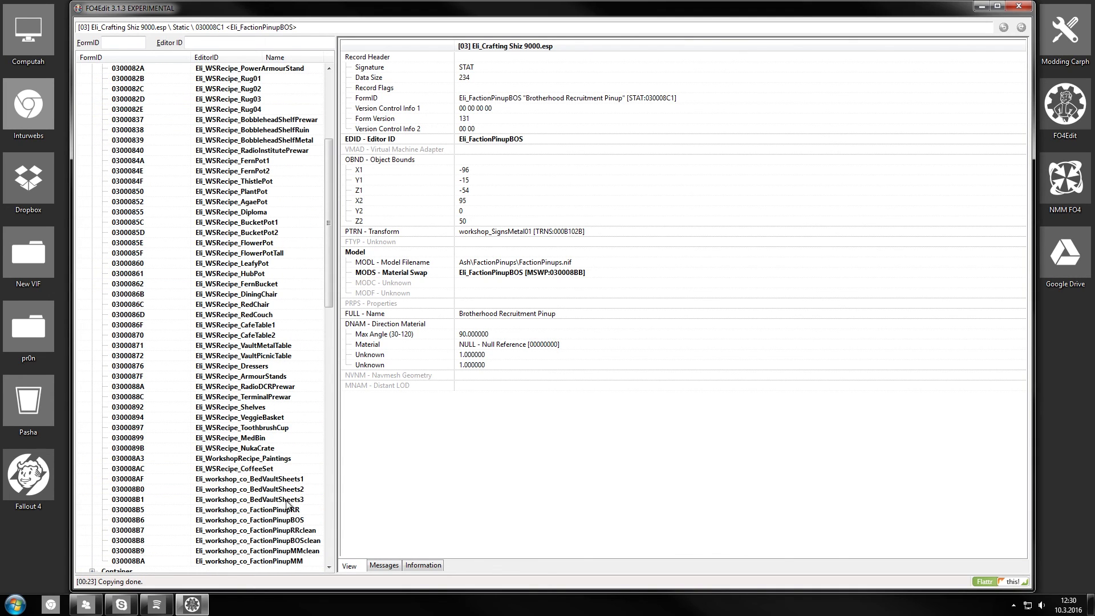
pyautogui.click(293, 513)
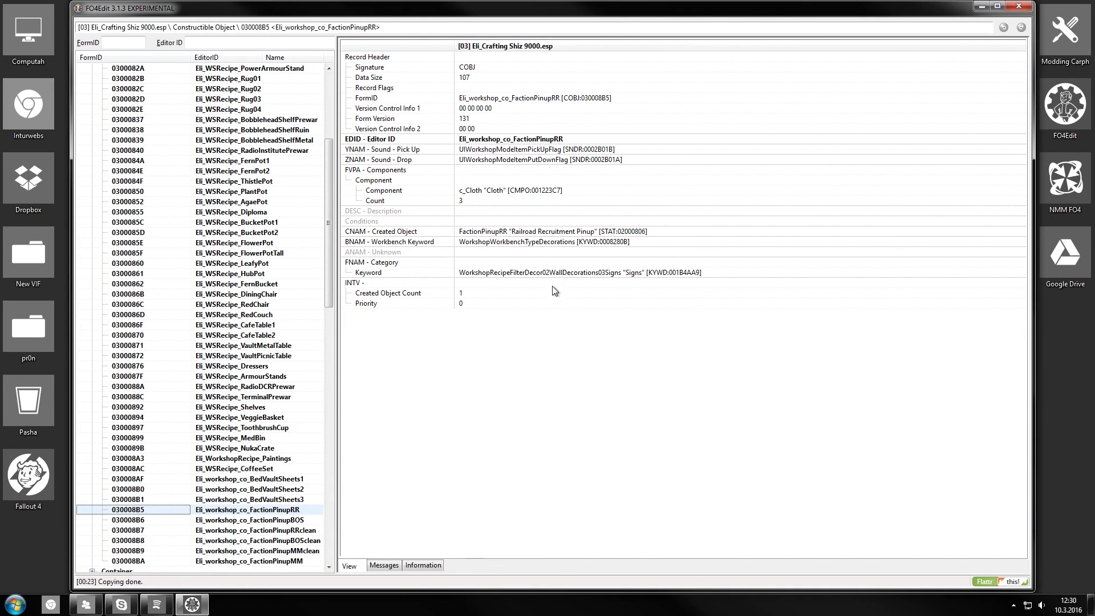
pyautogui.click(311, 522)
pyautogui.rightClick(491, 232)
pyautogui.click(529, 238)
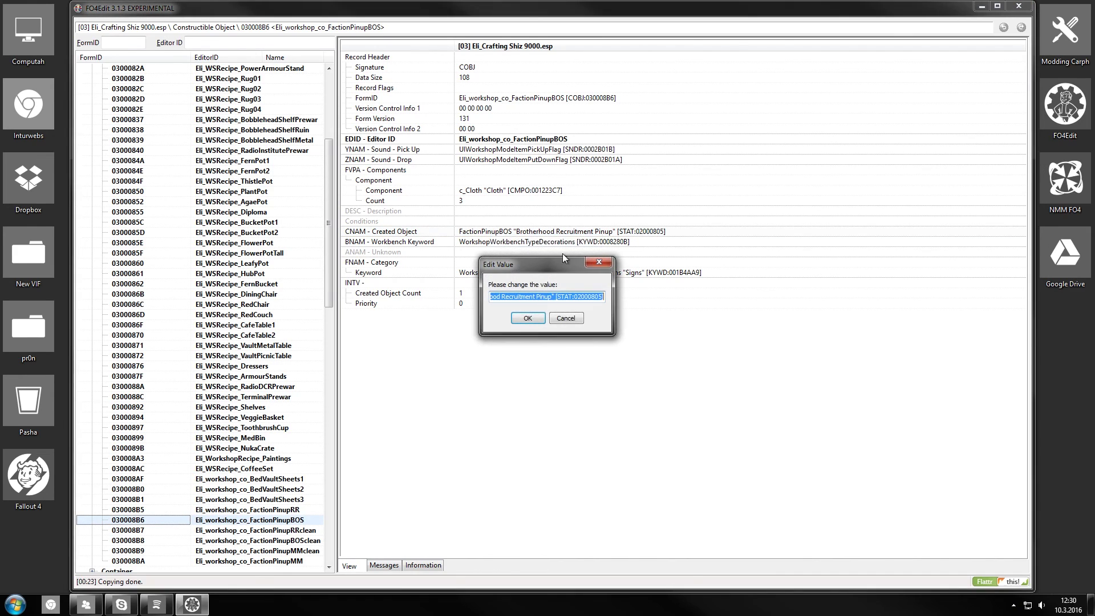
pyautogui.hotkey('ctrl', 'v')
pyautogui.click(537, 320)
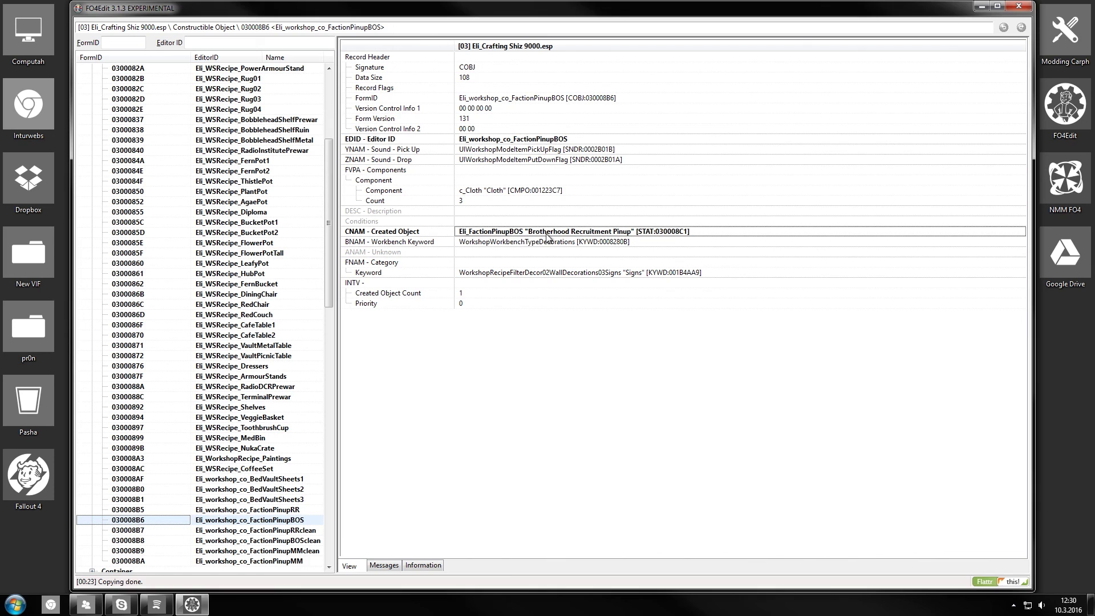
pyautogui.moveTo(329, 224); pyautogui.dragTo(341, 112)
pyautogui.moveTo(329, 160); pyautogui.dragTo(368, 429)
# Delete the whole Material Swap group and check the Brotherhood pinup's material swap entry.
pyautogui.click(129, 199)
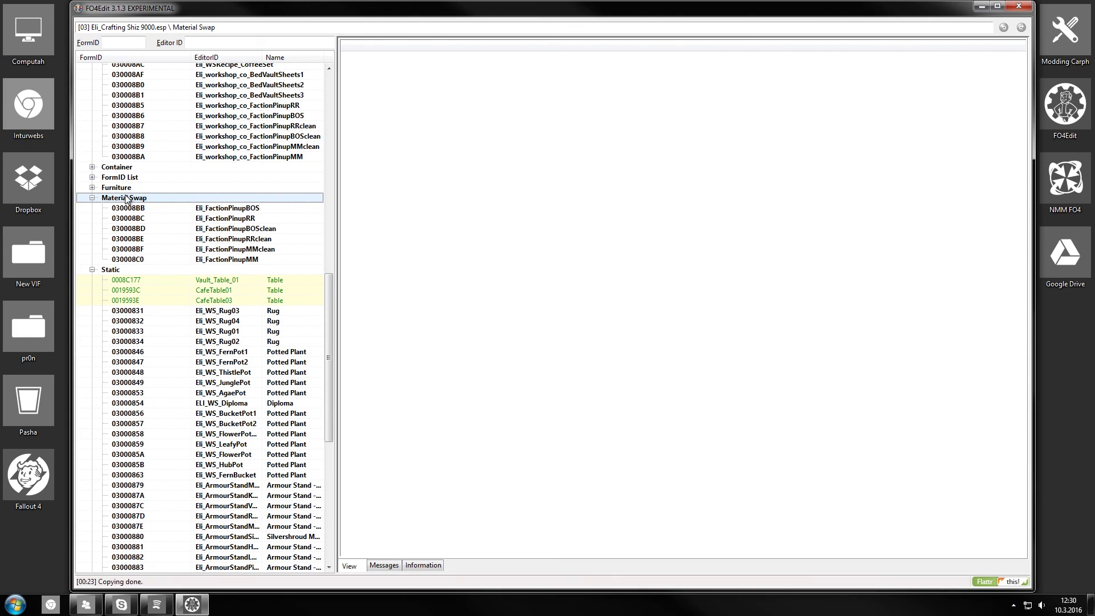
pyautogui.press('Delete')
pyautogui.press('Return')
pyautogui.scroll(-9, 288, 485)
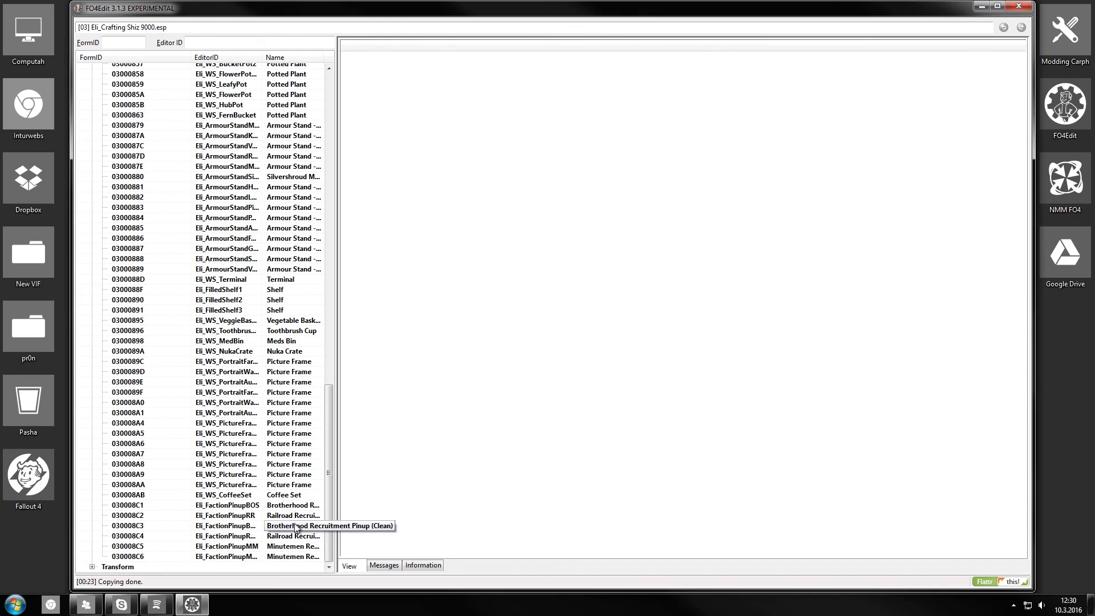
pyautogui.click(288, 506)
pyautogui.click(429, 277)
# Delete the unresolved material swap entries from the clean and Minutemen faction pinup statics.
pyautogui.click(308, 515)
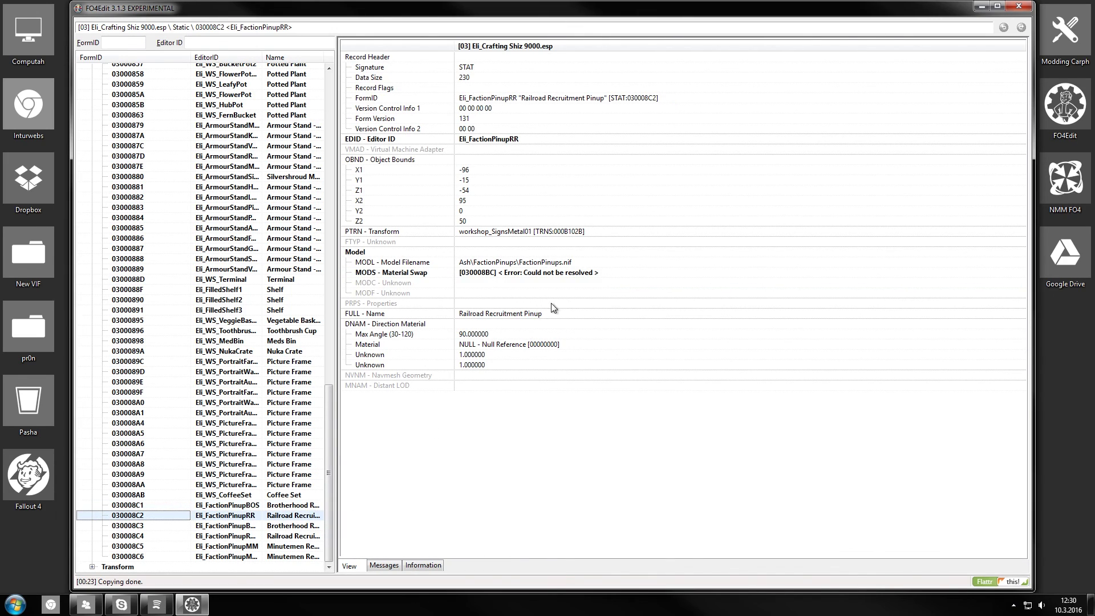
pyautogui.click(297, 525)
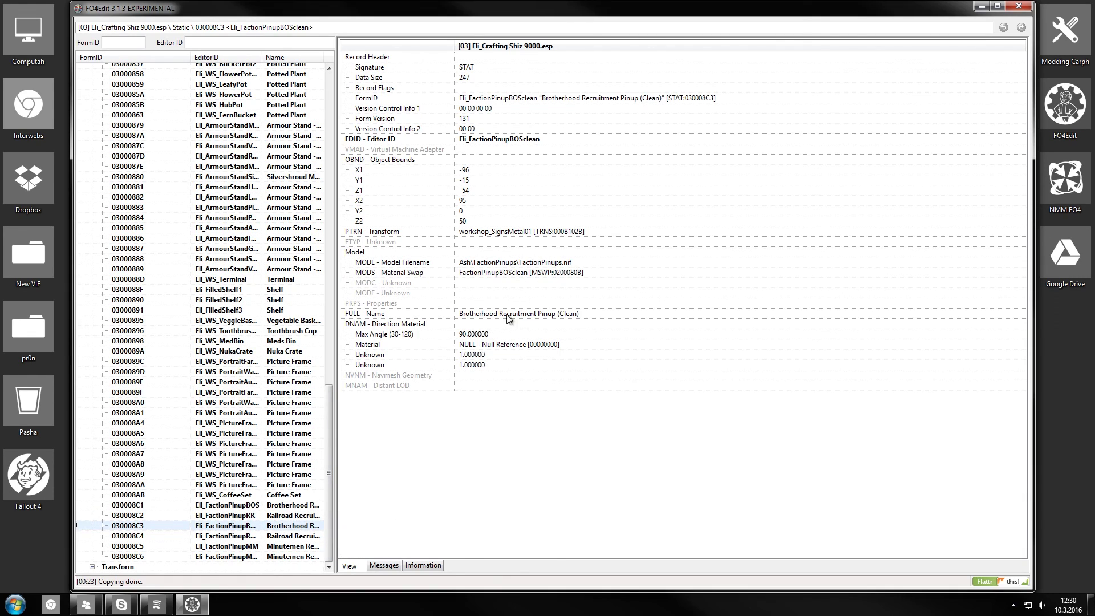
pyautogui.click(513, 273)
pyautogui.press('Delete')
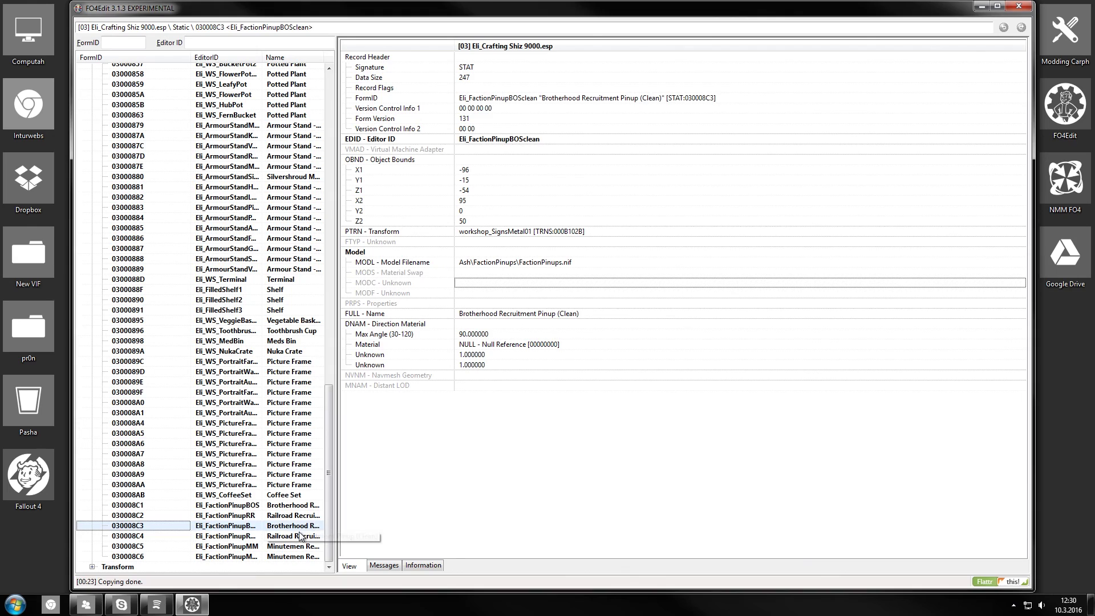
pyautogui.click(300, 536)
pyautogui.click(512, 272)
pyautogui.press('Delete')
pyautogui.click(314, 546)
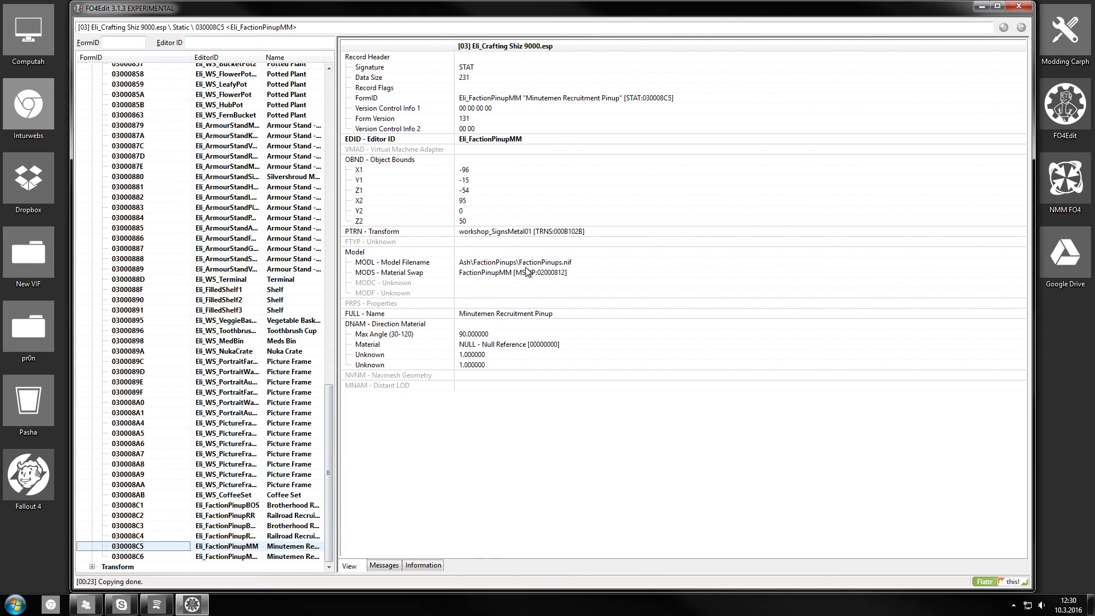
pyautogui.click(528, 273)
pyautogui.press('Delete')
pyautogui.click(308, 557)
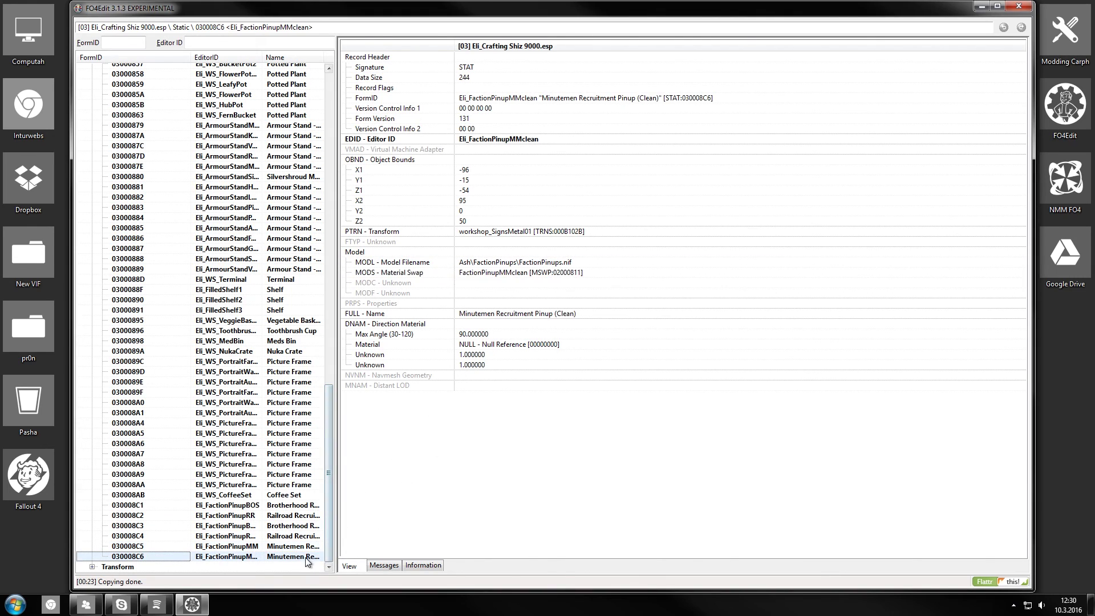
pyautogui.click(536, 274)
pyautogui.press('Delete')
# Copy the Railroad Recruitment Pinup static's FormID via Change FormID.
pyautogui.click(303, 526)
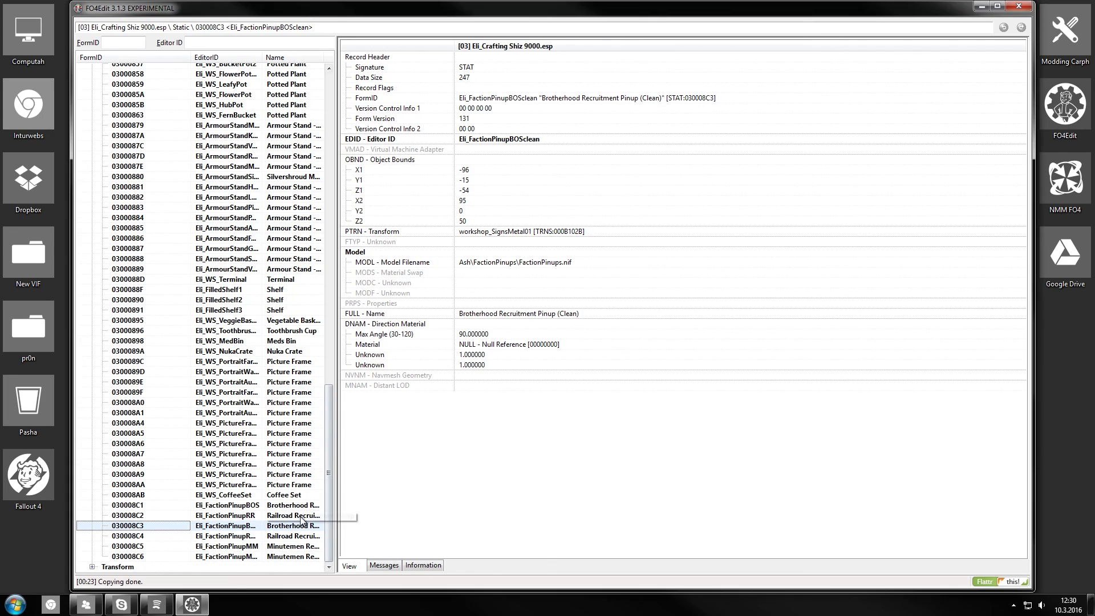
pyautogui.click(308, 515)
pyautogui.rightClick(308, 515)
pyautogui.click(527, 325)
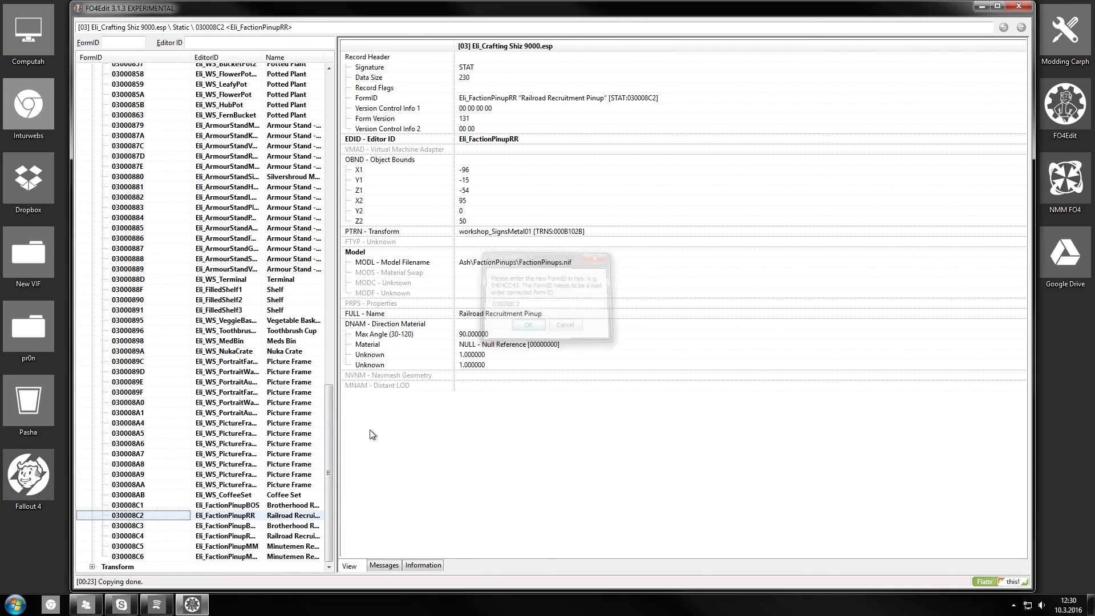
pyautogui.moveTo(333, 455); pyautogui.dragTo(354, 143)
pyautogui.scroll(-15, 300, 237)
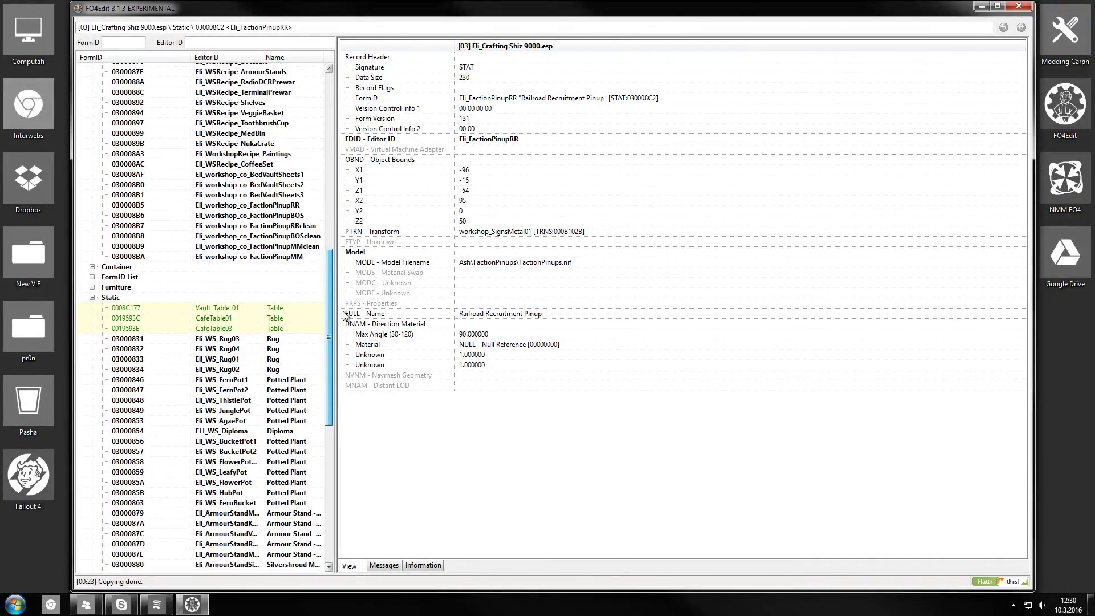
# Make the FactionPinupRR recipe create the Eli_FactionPinupRR static (030008C2).
pyautogui.click(294, 228)
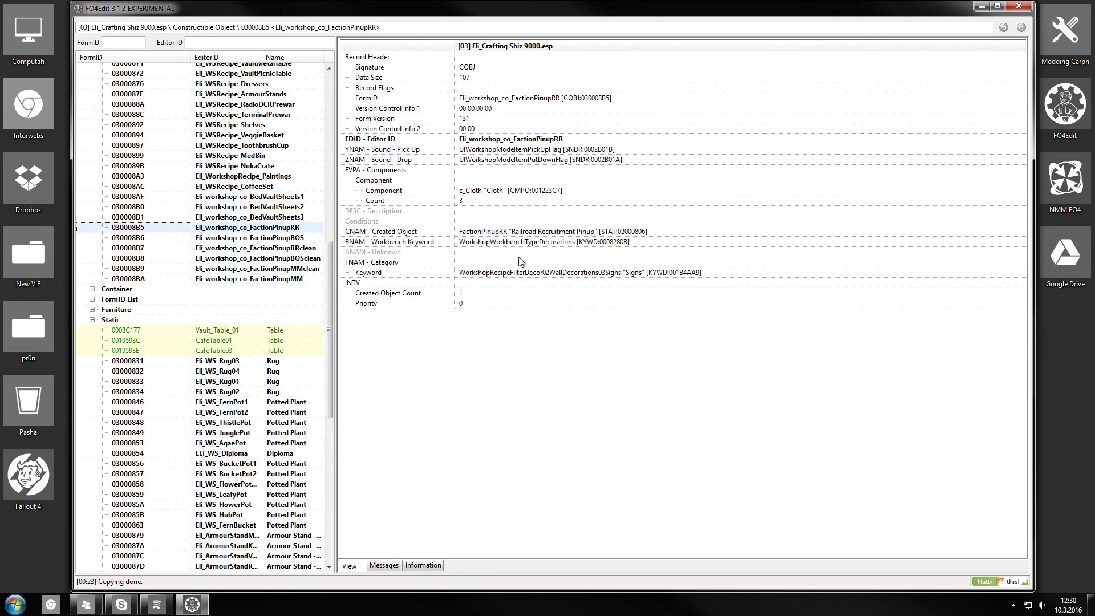
pyautogui.doubleClick(542, 231)
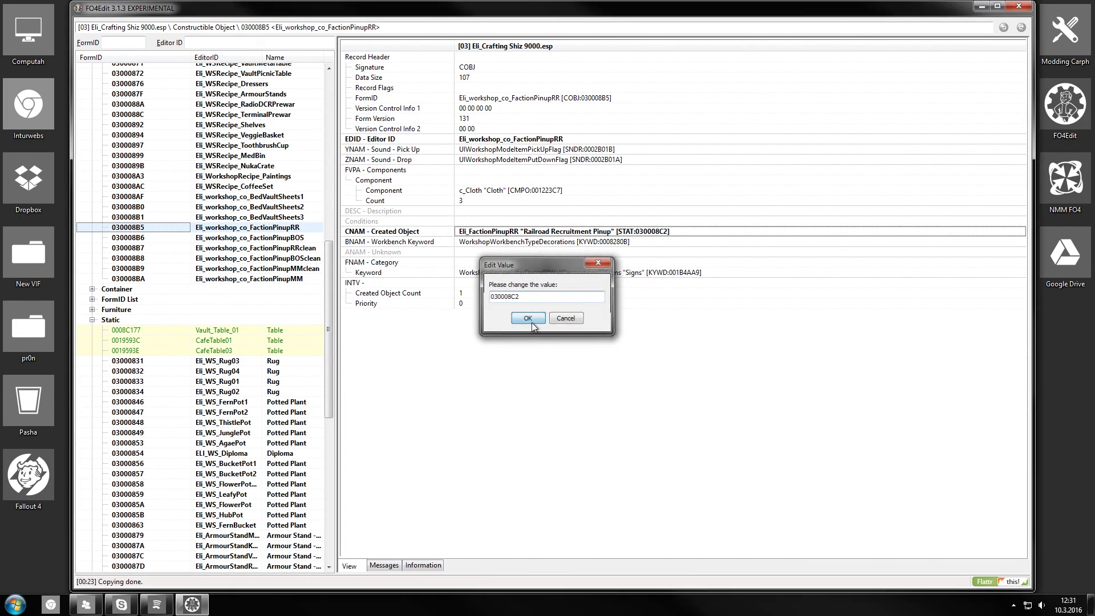
pyautogui.click(528, 319)
# Compare the six pinup recipes side by side and inspect the Eli_FactionPinupBOSclean static.
pyautogui.keyDown('shift'); pyautogui.click(296, 279); pyautogui.keyUp('shift')
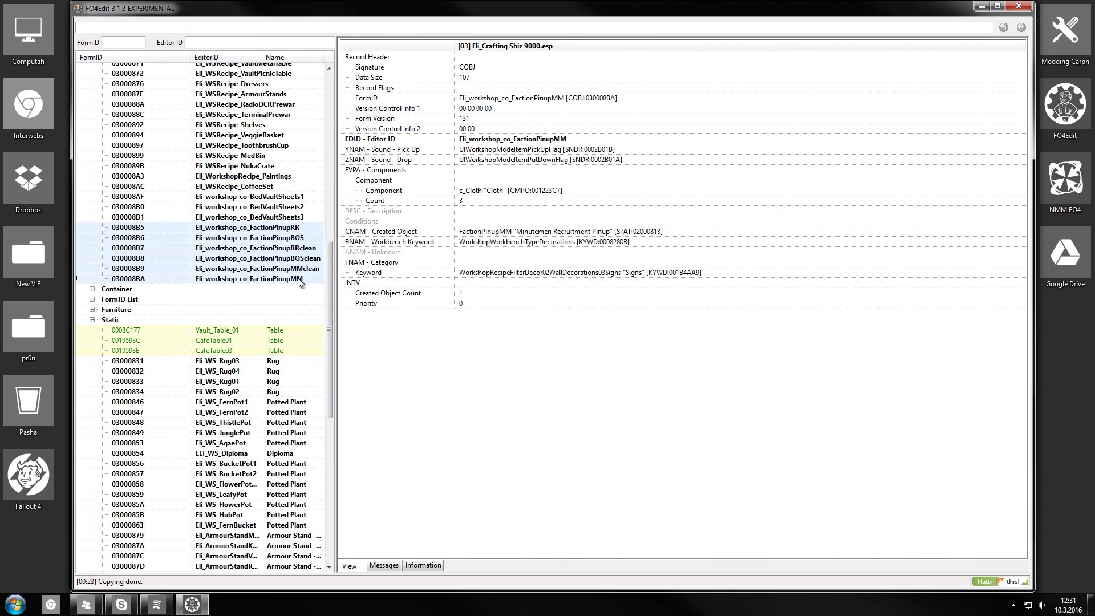
pyautogui.rightClick(285, 285)
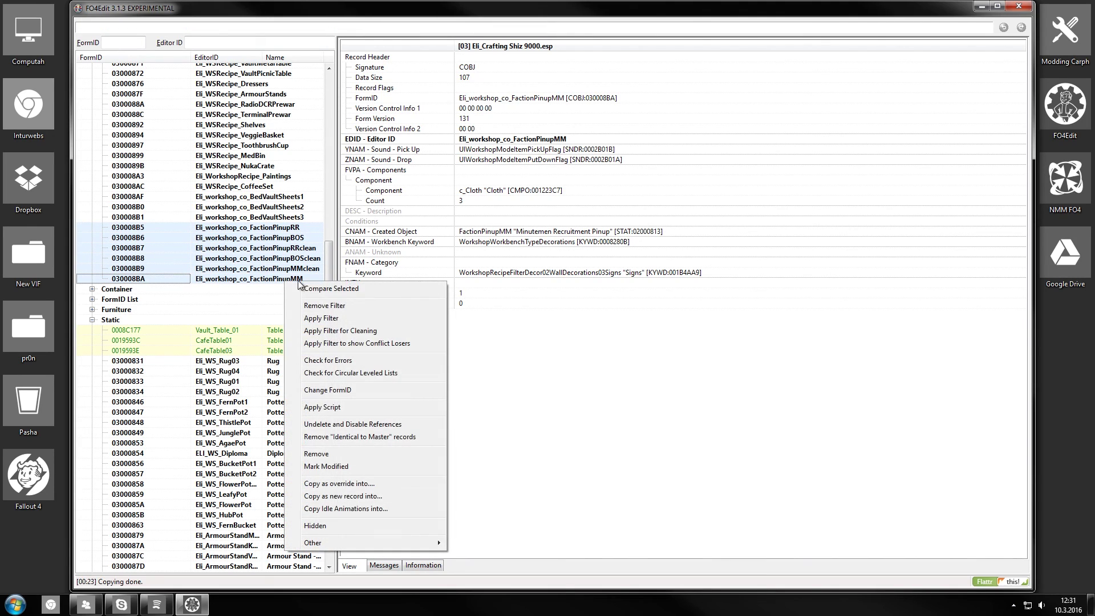
pyautogui.click(329, 290)
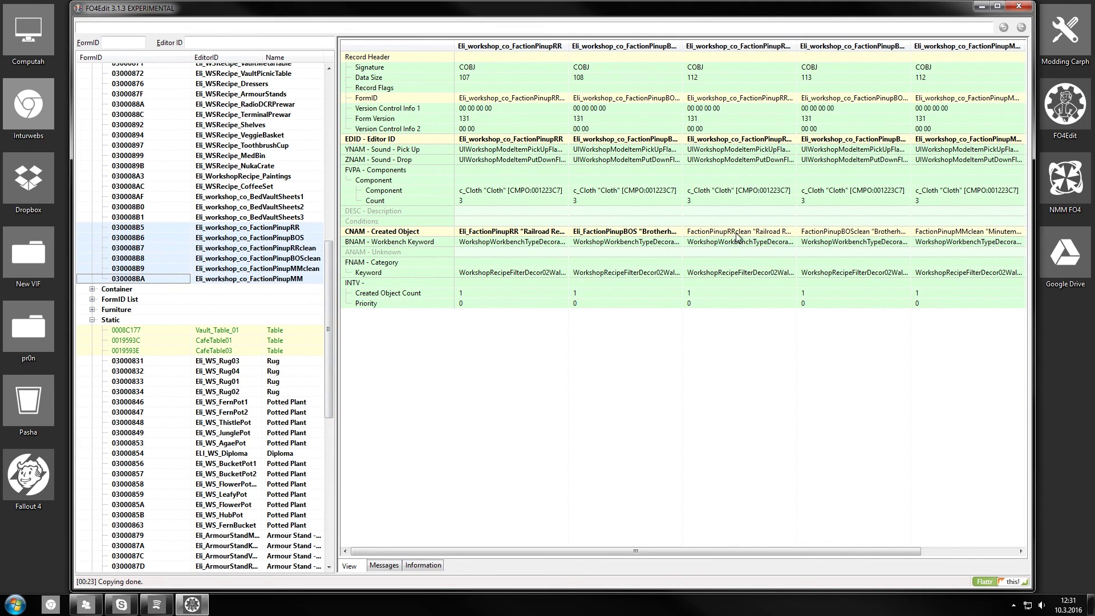
pyautogui.moveTo(688, 549); pyautogui.dragTo(785, 543)
pyautogui.moveTo(325, 410); pyautogui.dragTo(326, 553)
pyautogui.click(240, 525)
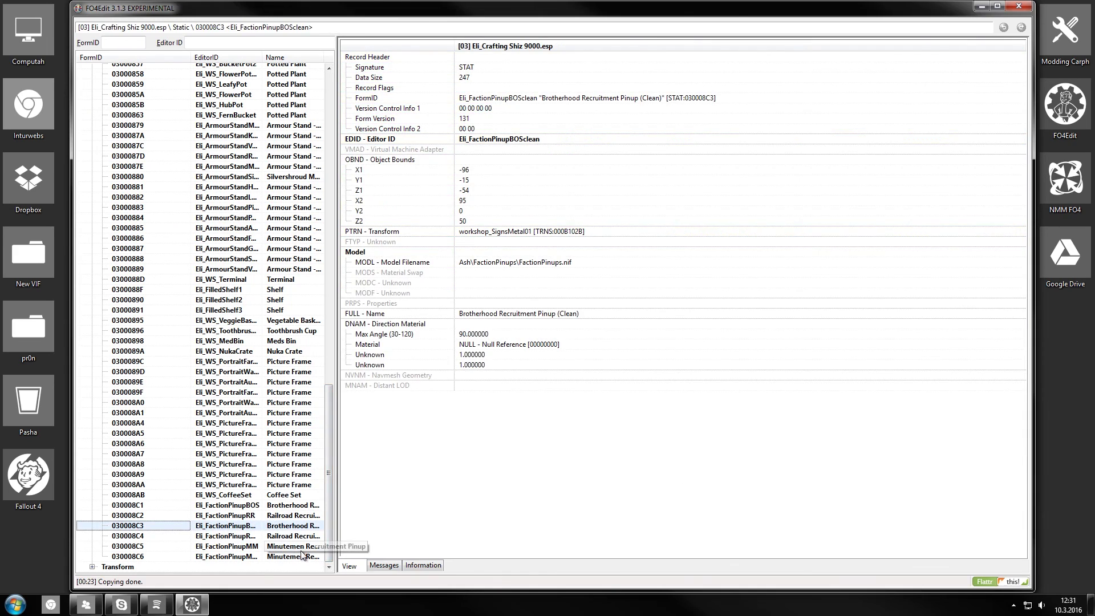
pyautogui.scroll(15, 302, 548)
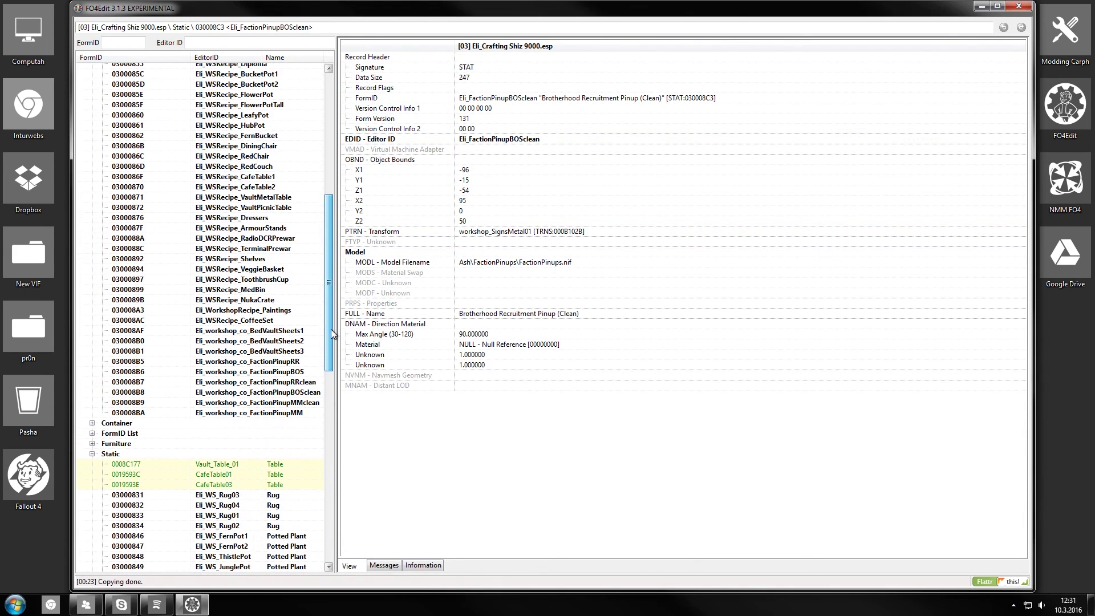
# Compare the six recipes again and drag the BOS pinup created object onto the RRclean recipe.
pyautogui.click(287, 413)
pyautogui.keyDown('shift'); pyautogui.click(297, 362); pyautogui.keyUp('shift')
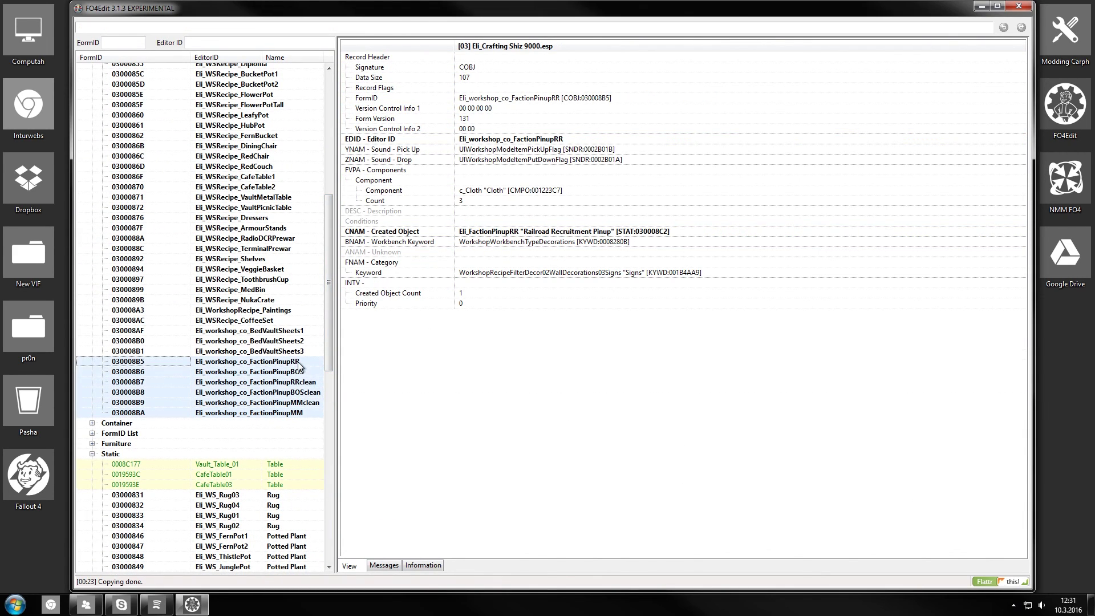
pyautogui.rightClick(280, 363)
pyautogui.click(369, 98)
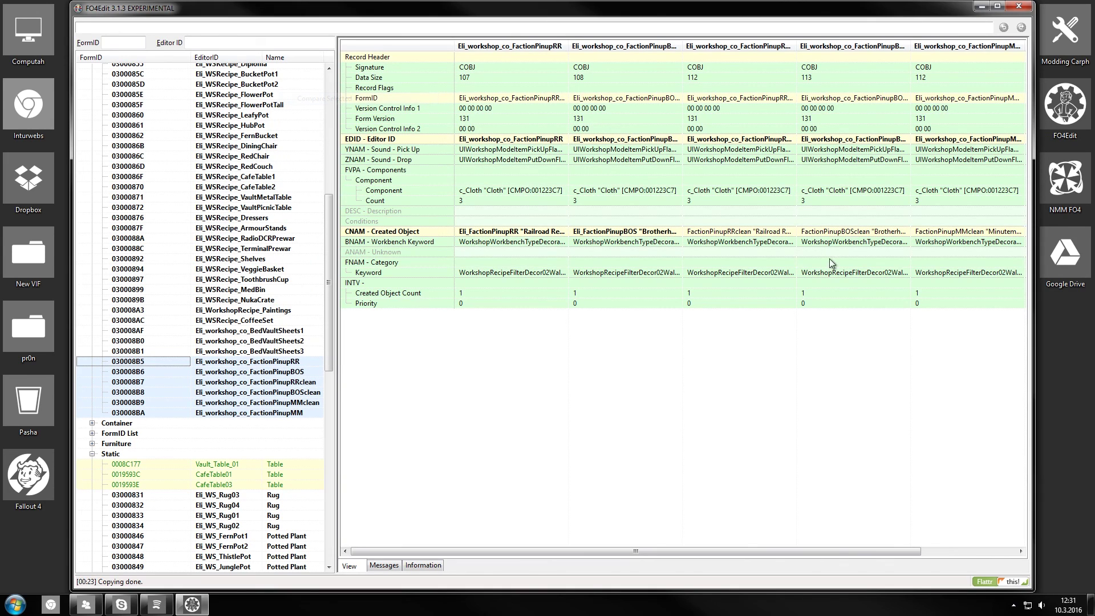
pyautogui.moveTo(635, 235); pyautogui.dragTo(744, 231)
pyautogui.click(825, 233)
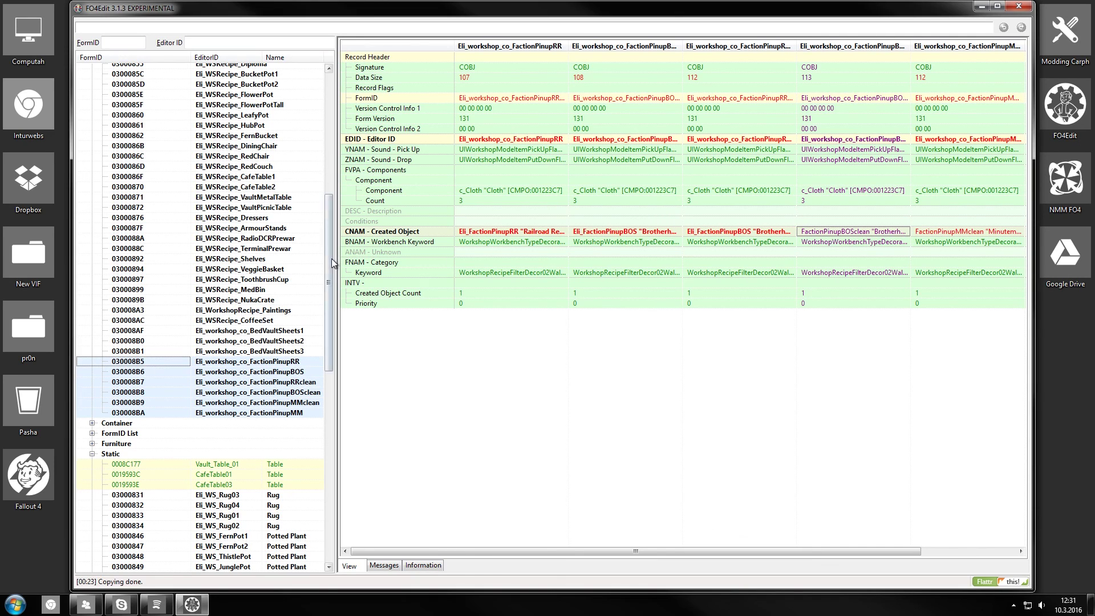
pyautogui.moveTo(329, 259); pyautogui.dragTo(323, 97)
# Select the six Eli_FactionPinup statics 030008C1–030008C6 and compare them side by side.
pyautogui.click(130, 99)
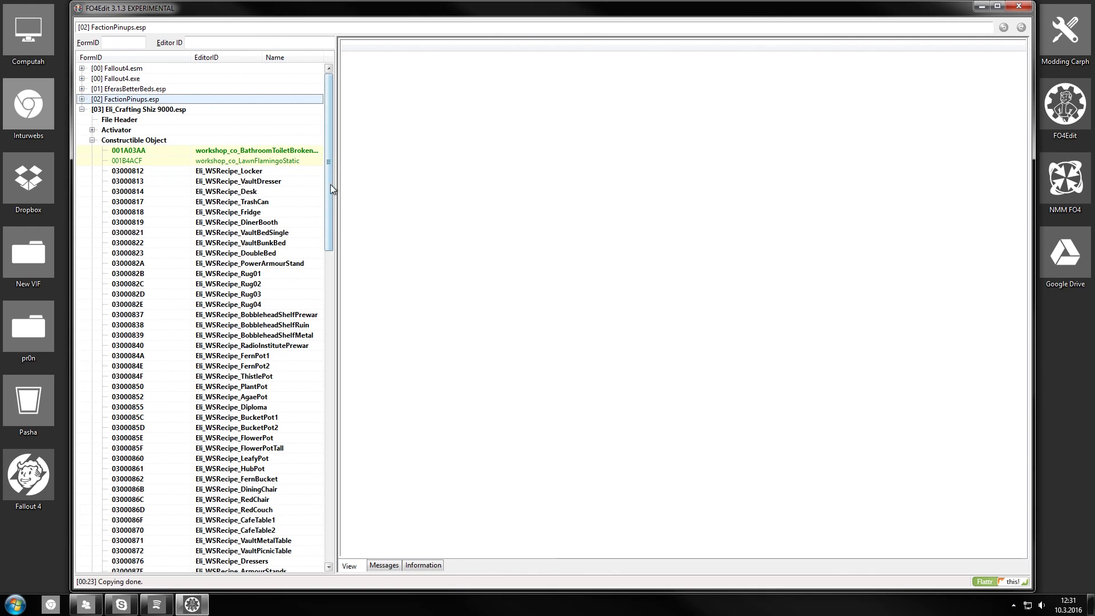
pyautogui.moveTo(329, 197); pyautogui.dragTo(340, 145)
pyautogui.moveTo(333, 218); pyautogui.dragTo(374, 551)
pyautogui.click(293, 556)
pyautogui.keyDown('shift'); pyautogui.click(296, 505); pyautogui.keyUp('shift')
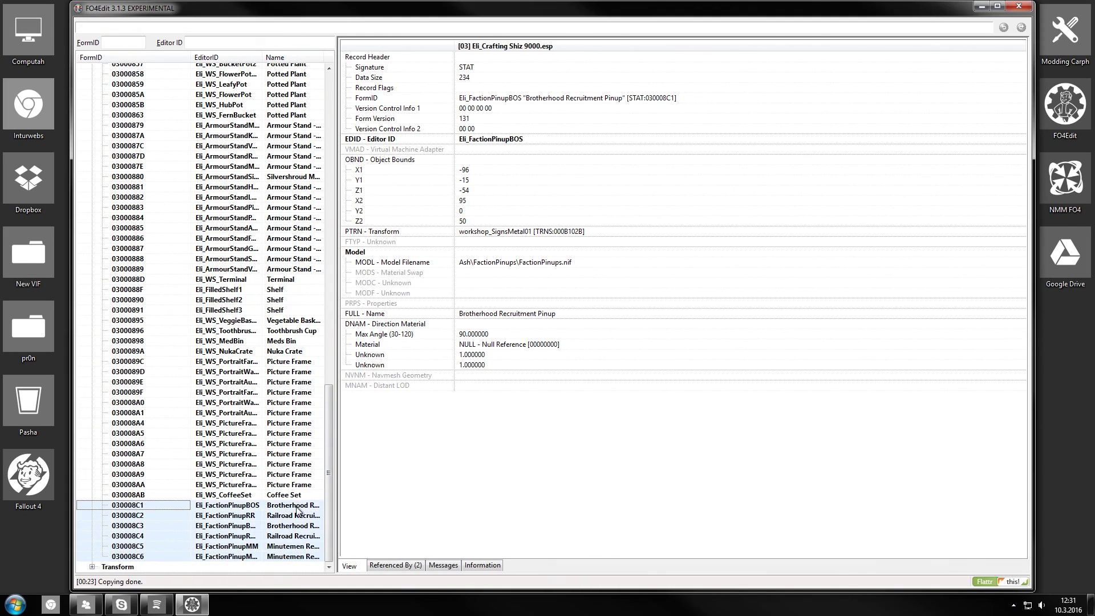
pyautogui.rightClick(297, 506)
pyautogui.click(343, 232)
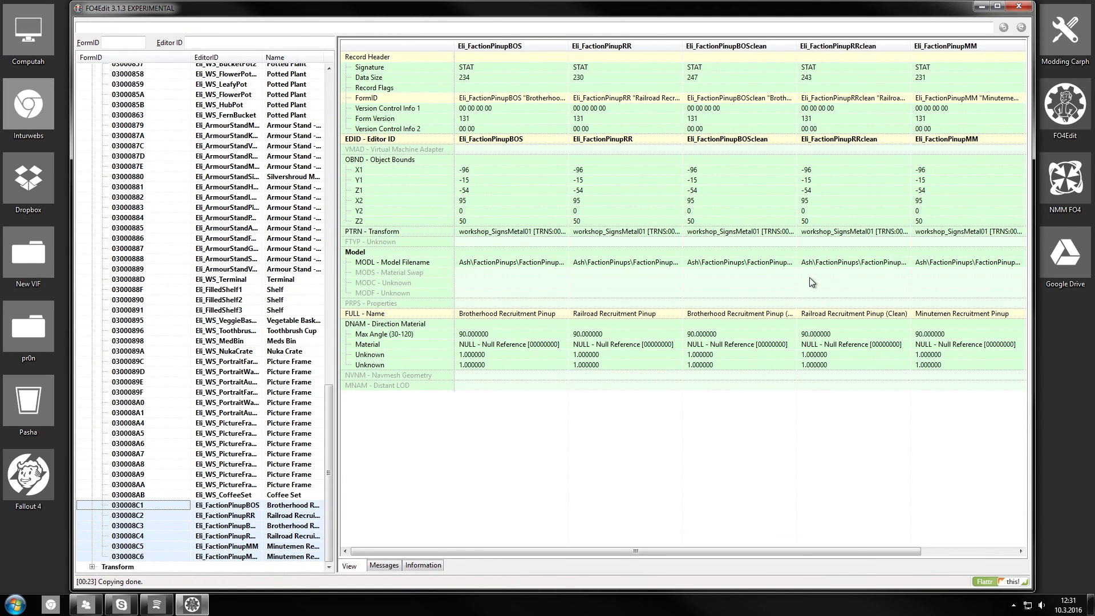
pyautogui.scroll(9, 228, 399)
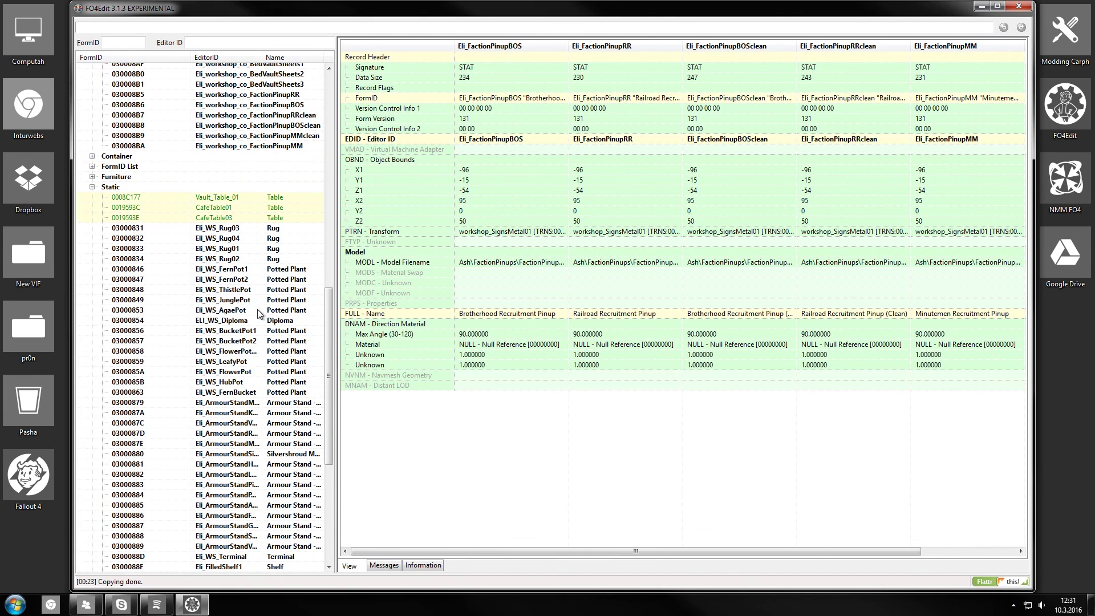
pyautogui.scroll(-12, 125, 211)
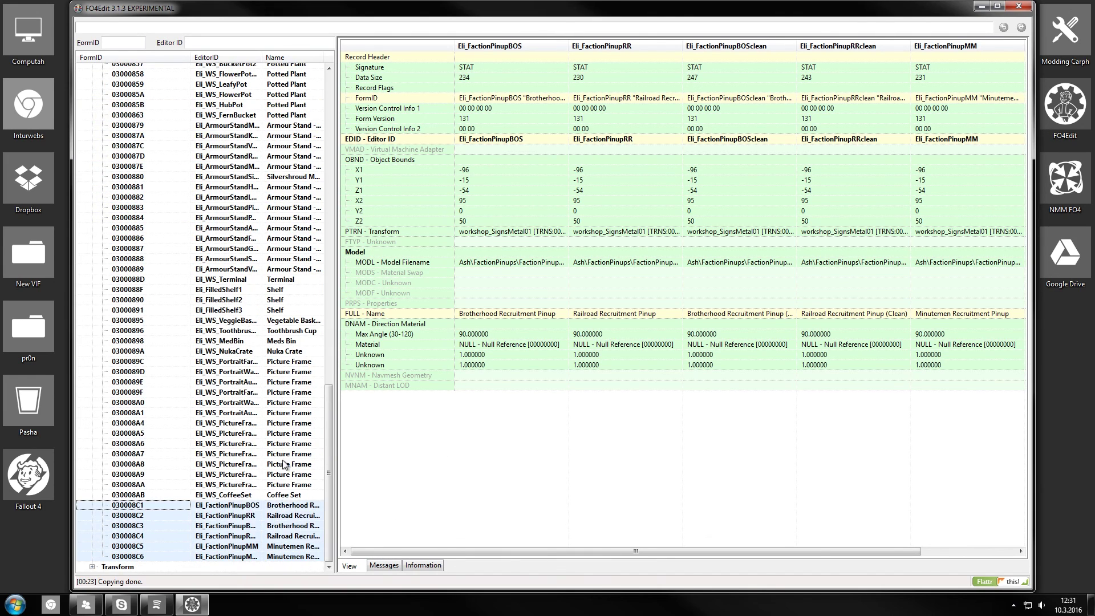
pyautogui.scroll(12, 122, 210)
# Open the six pinup recipes 030008B5–030008BA in a side-by-side comparison.
pyautogui.scroll(8, 121, 209)
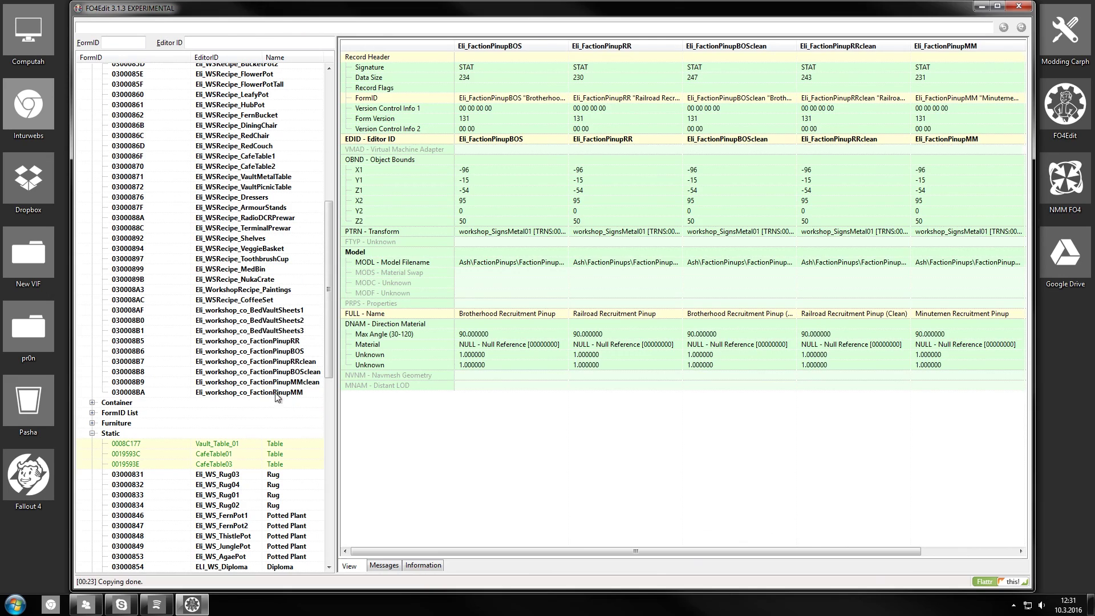
pyautogui.click(277, 393)
pyautogui.keyDown('shift'); pyautogui.click(292, 342); pyautogui.keyUp('shift')
pyautogui.rightClick(293, 345)
pyautogui.click(325, 79)
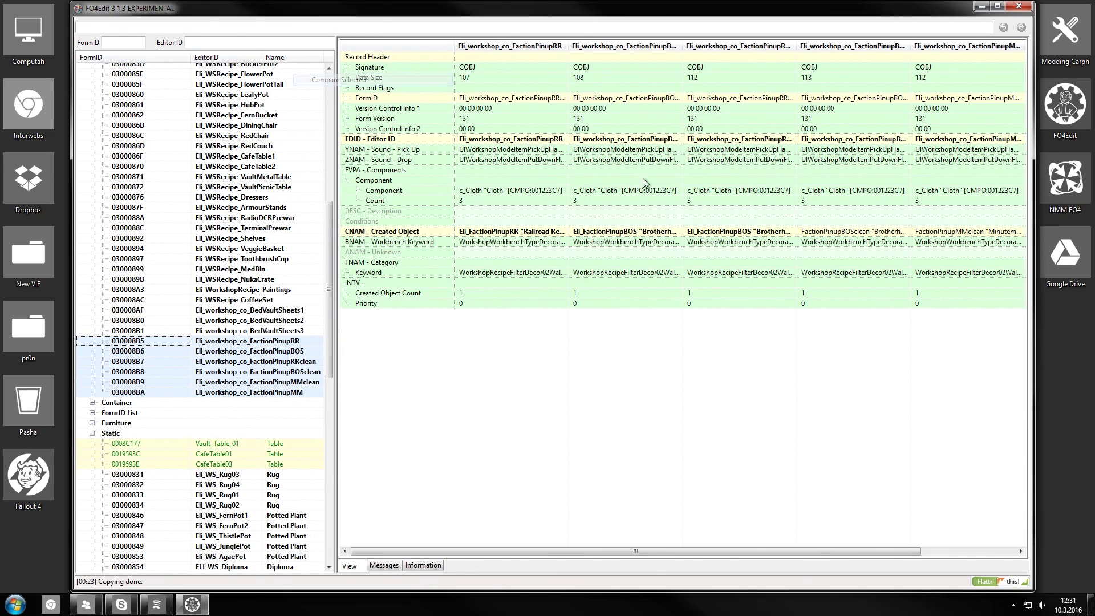
# Drag the Eli_FactionPinupBOS created-object value onto the other recipe columns, then collapse the plugin tree.
pyautogui.click(838, 232)
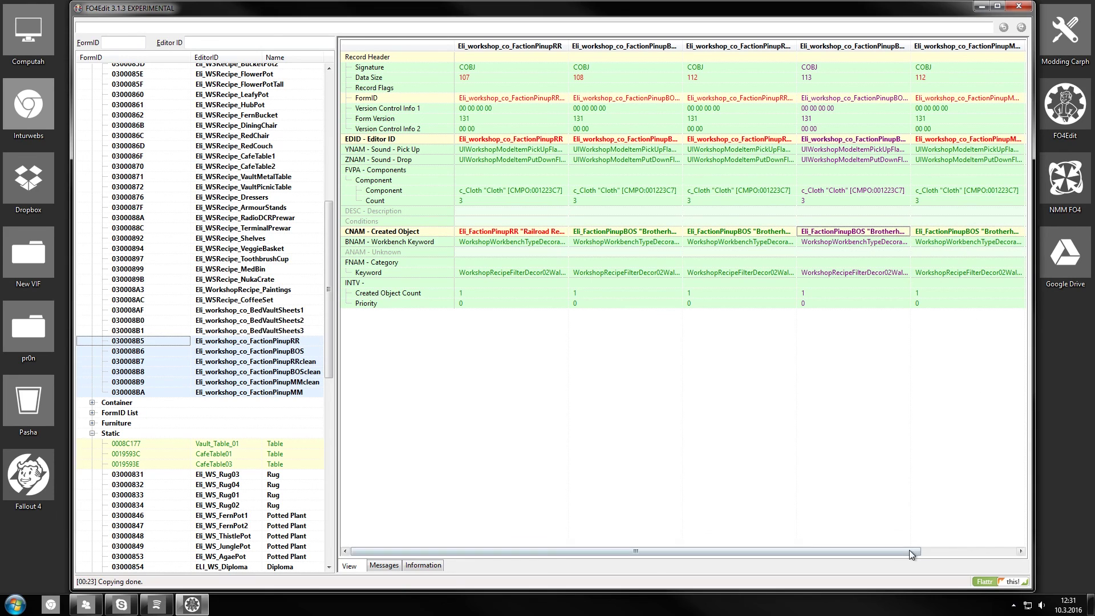
pyautogui.moveTo(917, 552); pyautogui.dragTo(1014, 556)
pyautogui.moveTo(853, 231); pyautogui.dragTo(964, 233)
pyautogui.moveTo(326, 300); pyautogui.dragTo(346, 143)
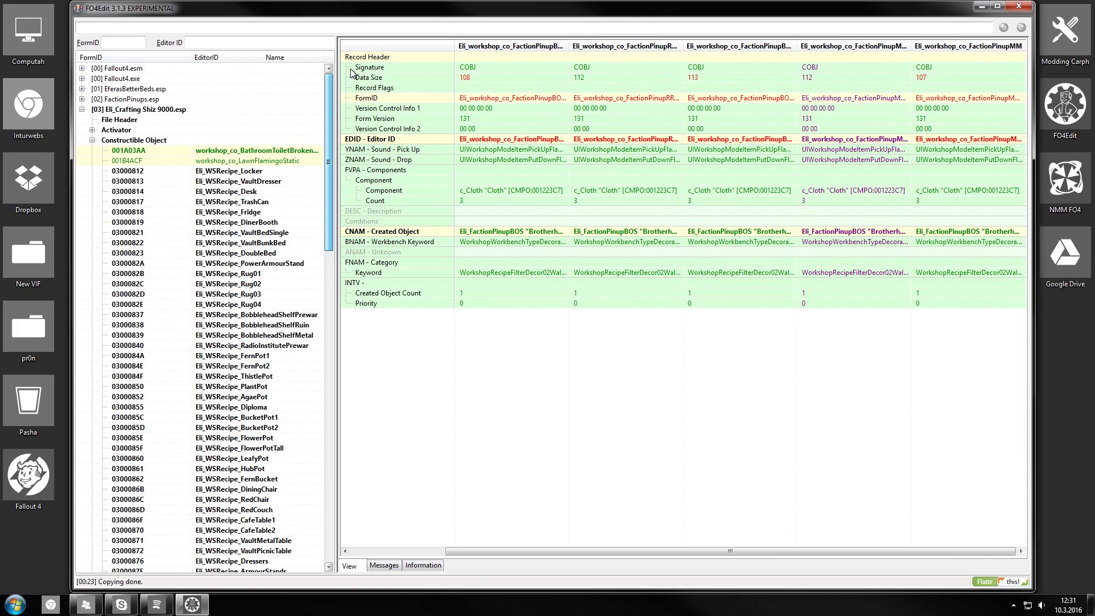
pyautogui.click(91, 140)
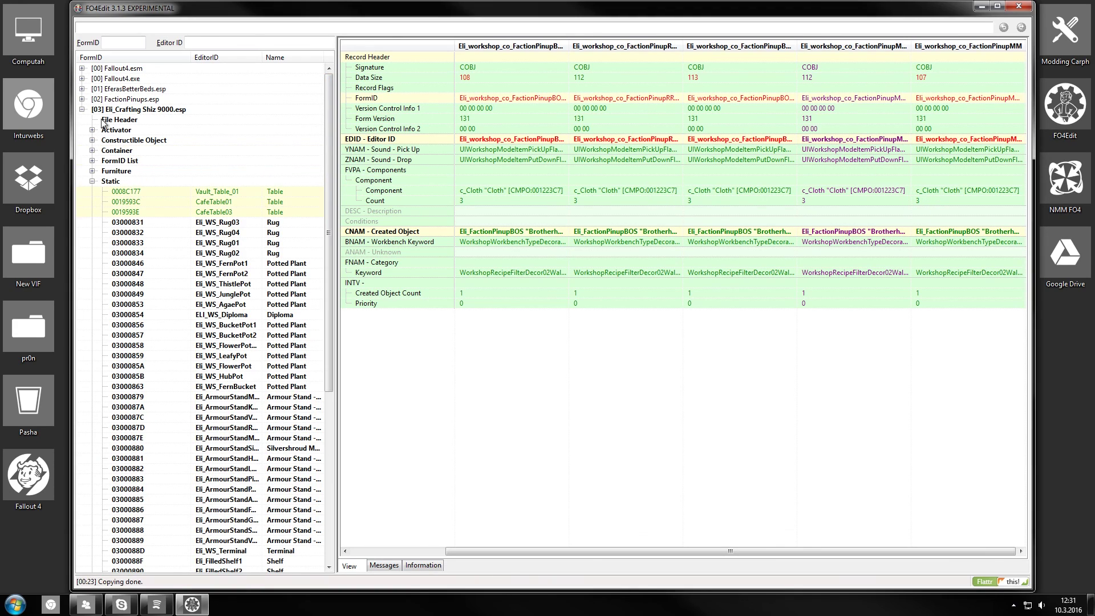
pyautogui.click(82, 109)
# Expand Eli_Crafting Shiz 9000.esp's Static group and select its six pinup statics.
pyautogui.click(136, 92)
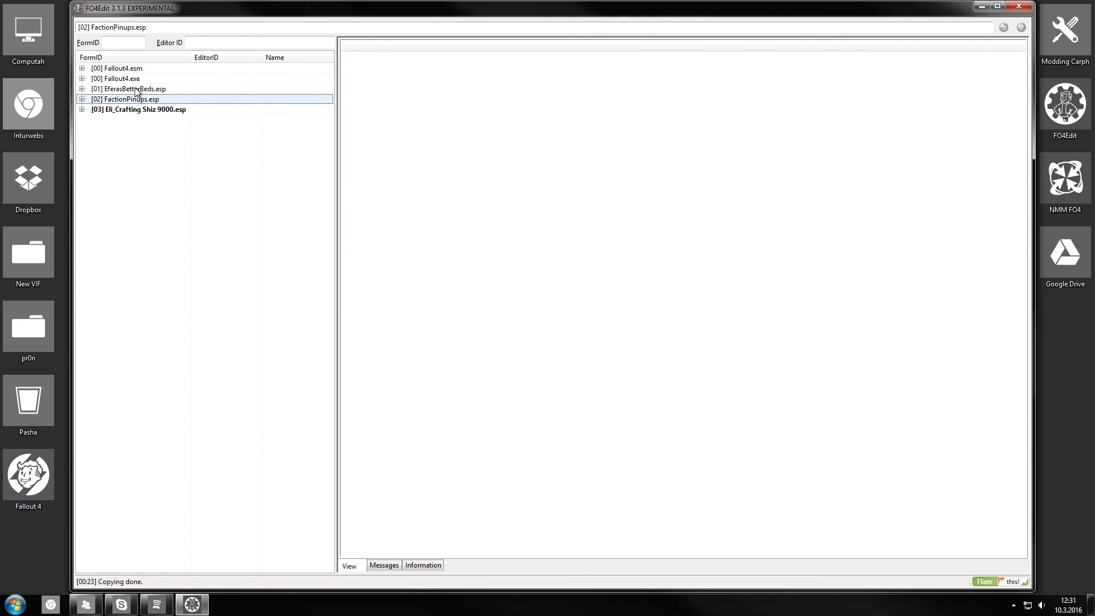
pyautogui.click(142, 101)
pyautogui.click(82, 109)
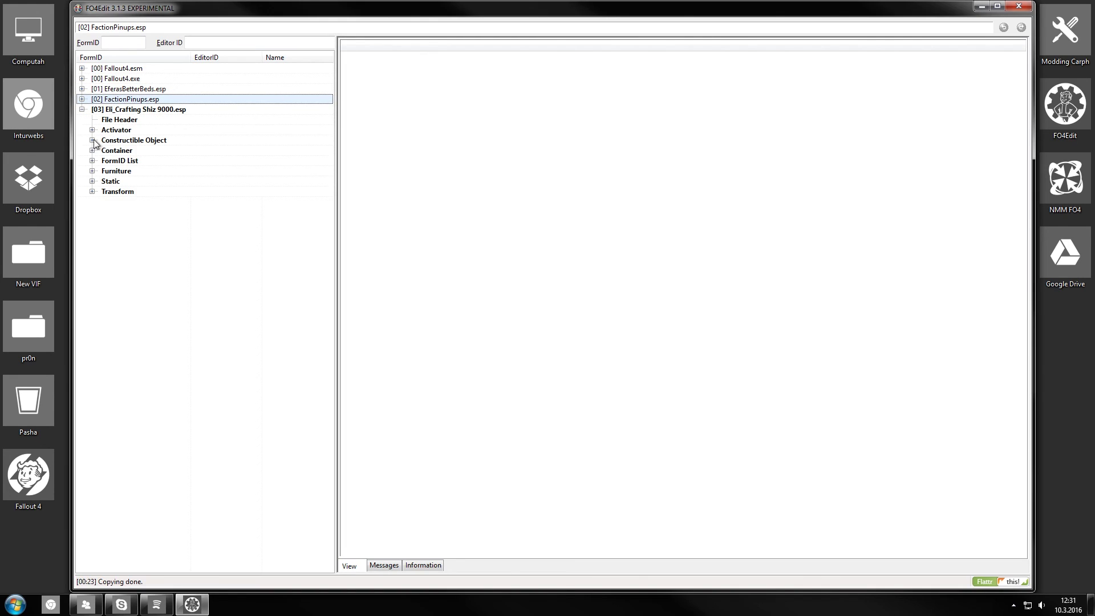
pyautogui.click(92, 181)
pyautogui.scroll(-5, 333, 463)
pyautogui.click(288, 555)
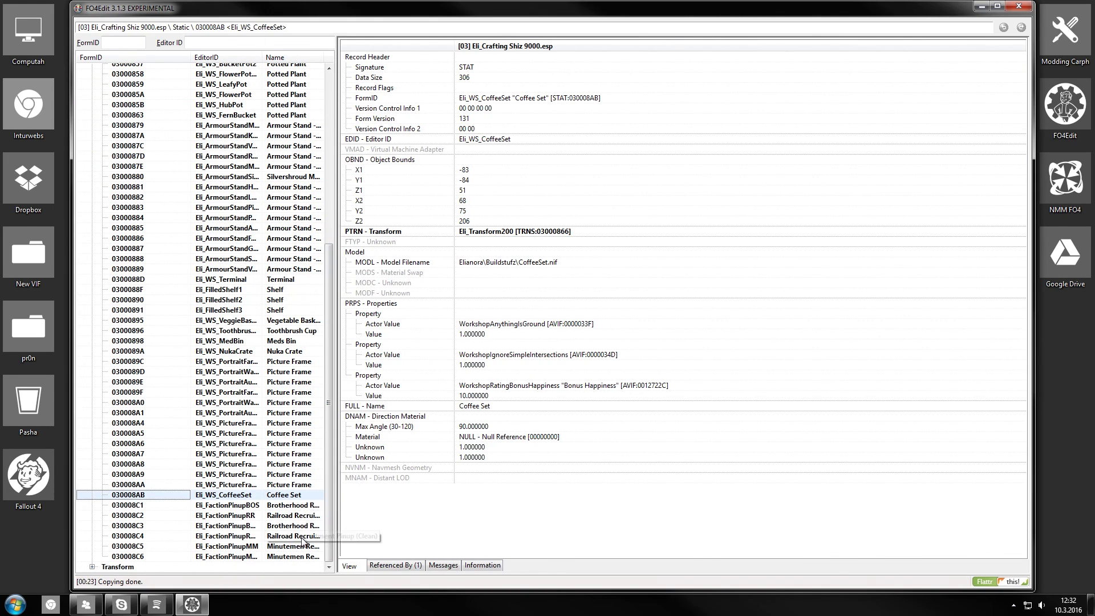
pyautogui.keyDown('shift'); pyautogui.click(301, 507); pyautogui.keyUp('shift')
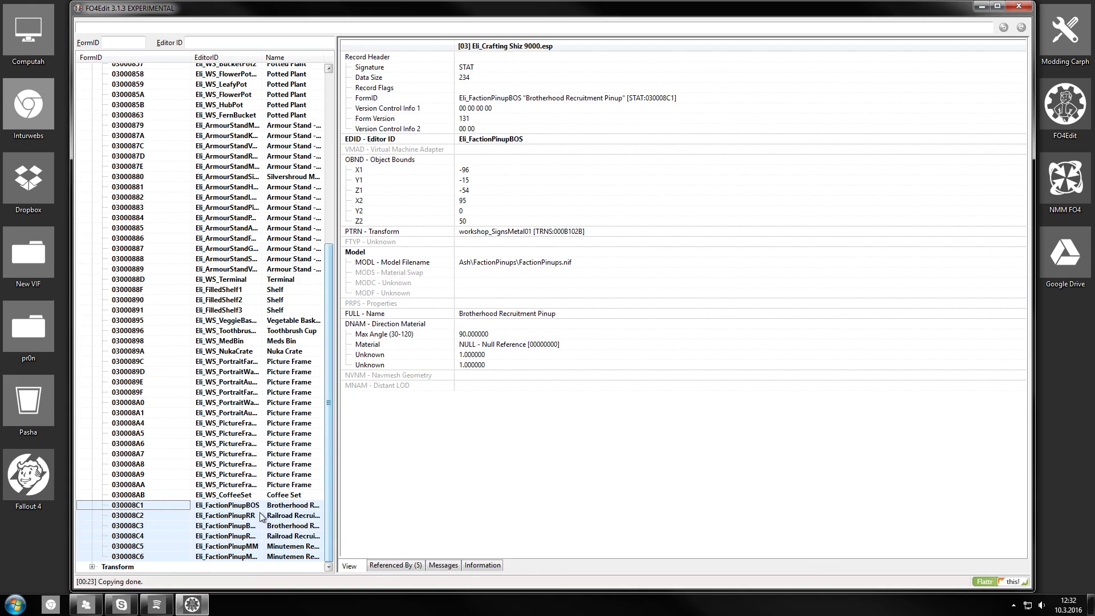
pyautogui.moveTo(323, 425); pyautogui.dragTo(323, 245)
# Look over the FactionPinupRRclean recipe and the Eli_FactionPinupMMclean static record.
pyautogui.click(92, 141)
pyautogui.scroll(-8, 285, 296)
pyautogui.click(261, 407)
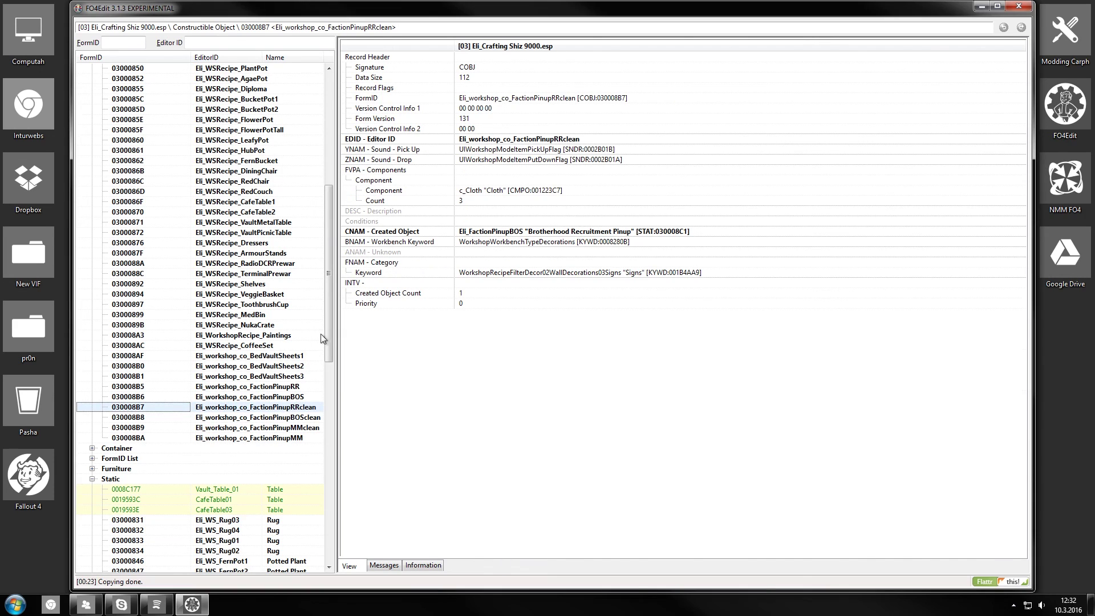
pyautogui.moveTo(323, 324); pyautogui.dragTo(324, 216)
pyautogui.click(114, 98)
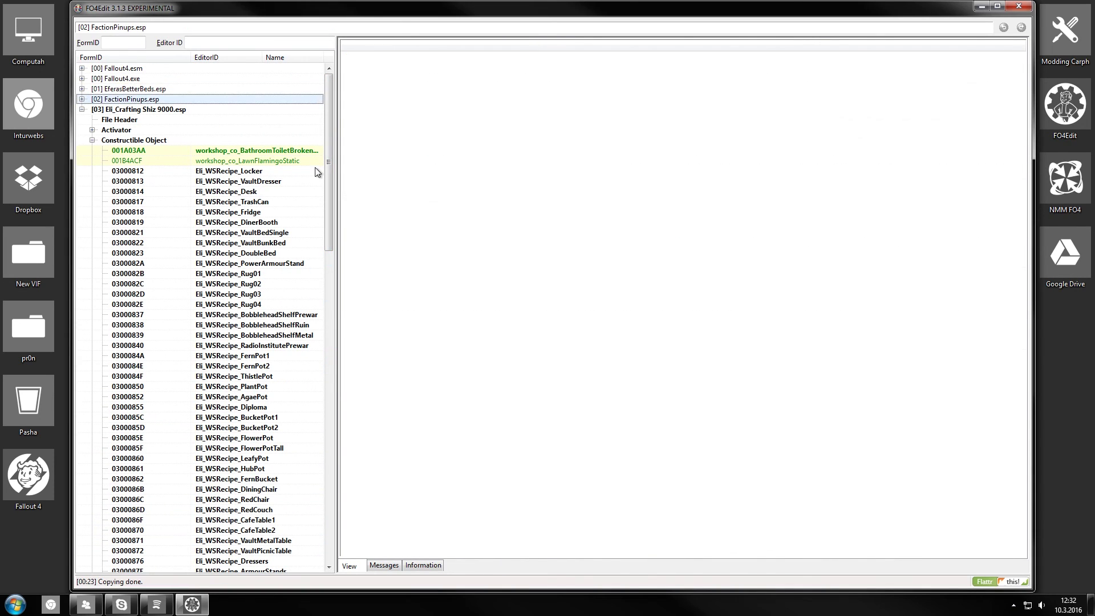
pyautogui.moveTo(328, 174); pyautogui.dragTo(408, 547)
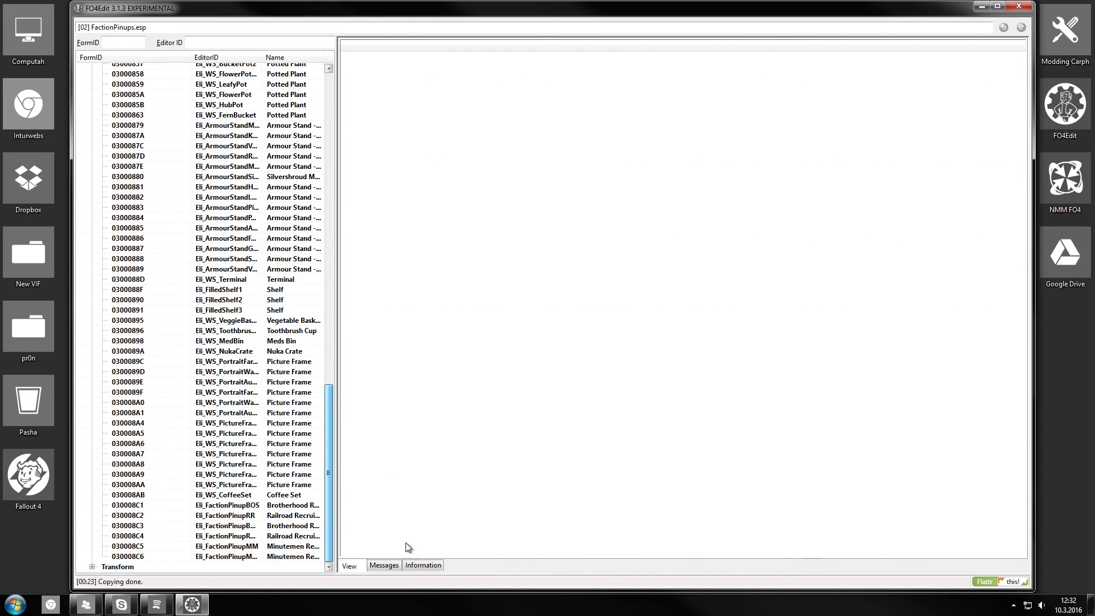
pyautogui.click(293, 557)
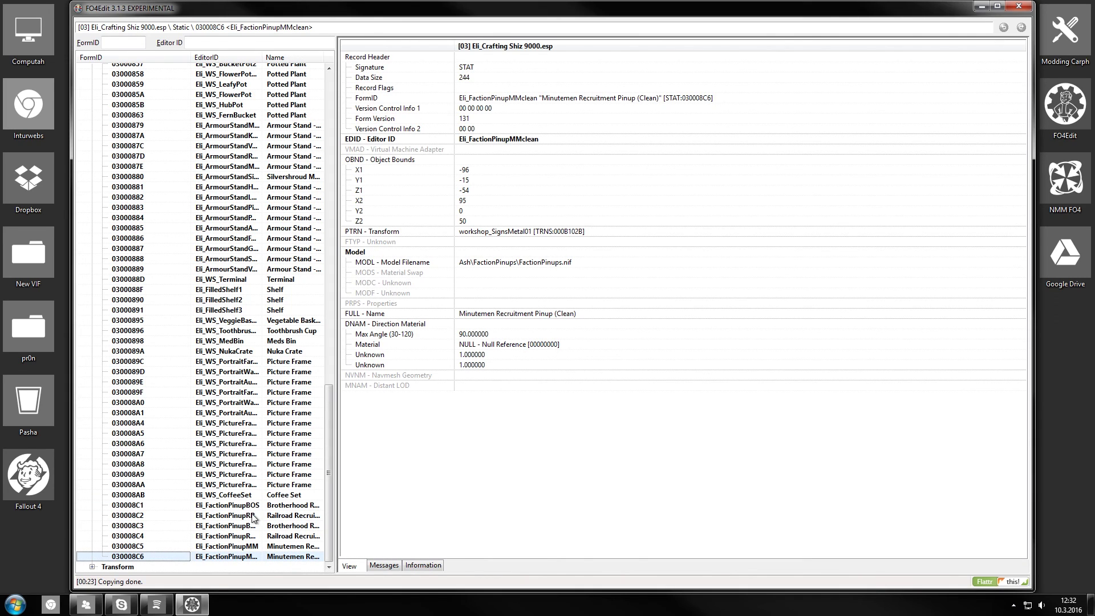
pyautogui.scroll(20, 330, 436)
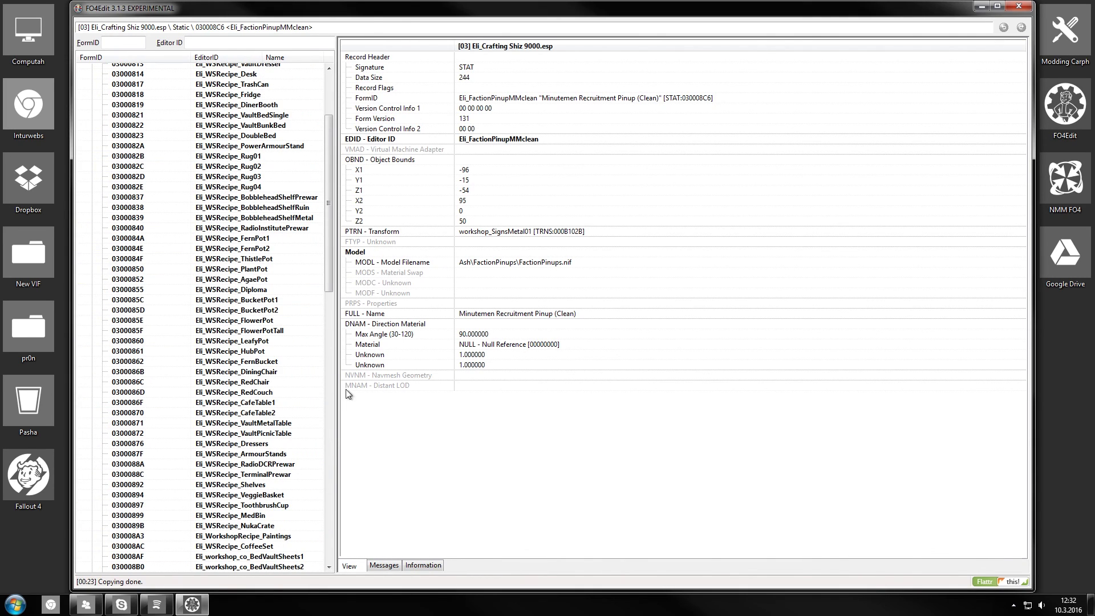
pyautogui.scroll(5, 328, 200)
# Open Eli_Crafting Shiz 9000.esp's File Header and review its EferasBetterBeds.esp and FactionPinups.esp masters.
pyautogui.click(123, 109)
pyautogui.click(121, 120)
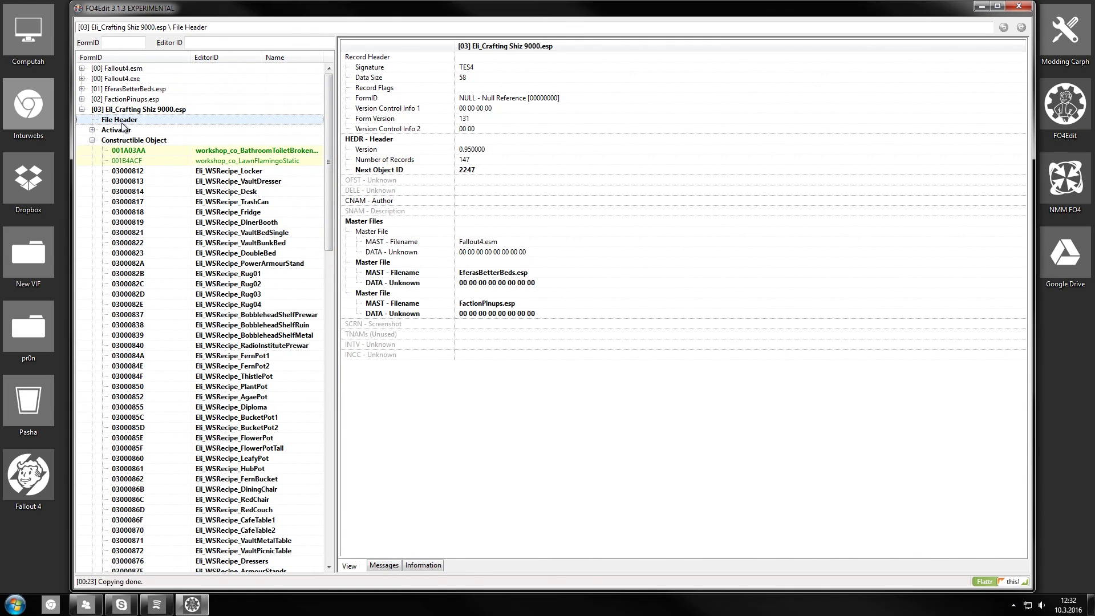
pyautogui.click(474, 273)
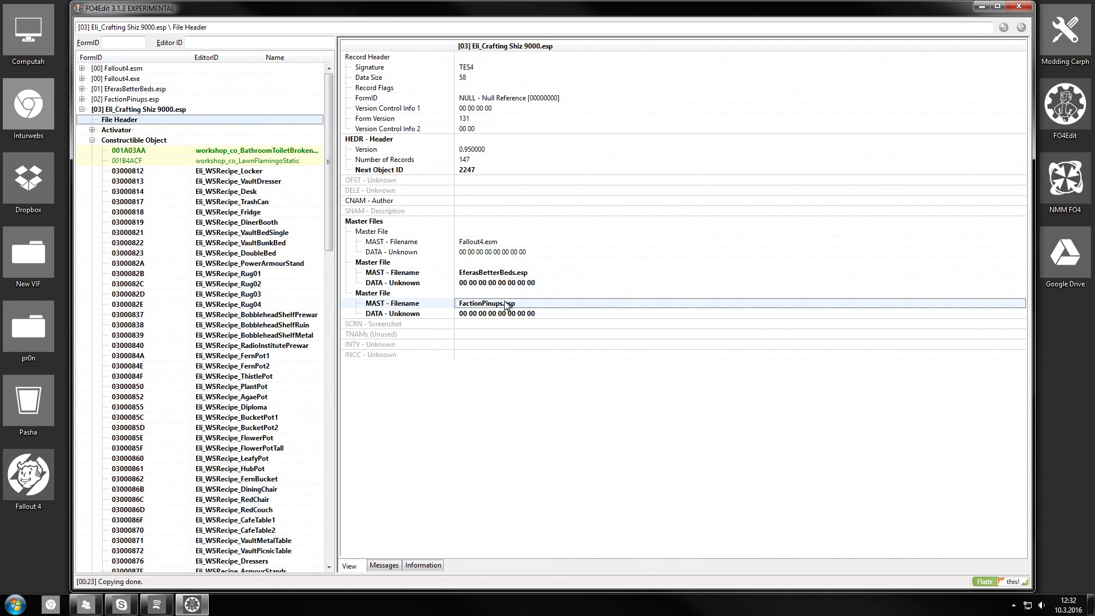
pyautogui.click(507, 303)
pyautogui.click(525, 274)
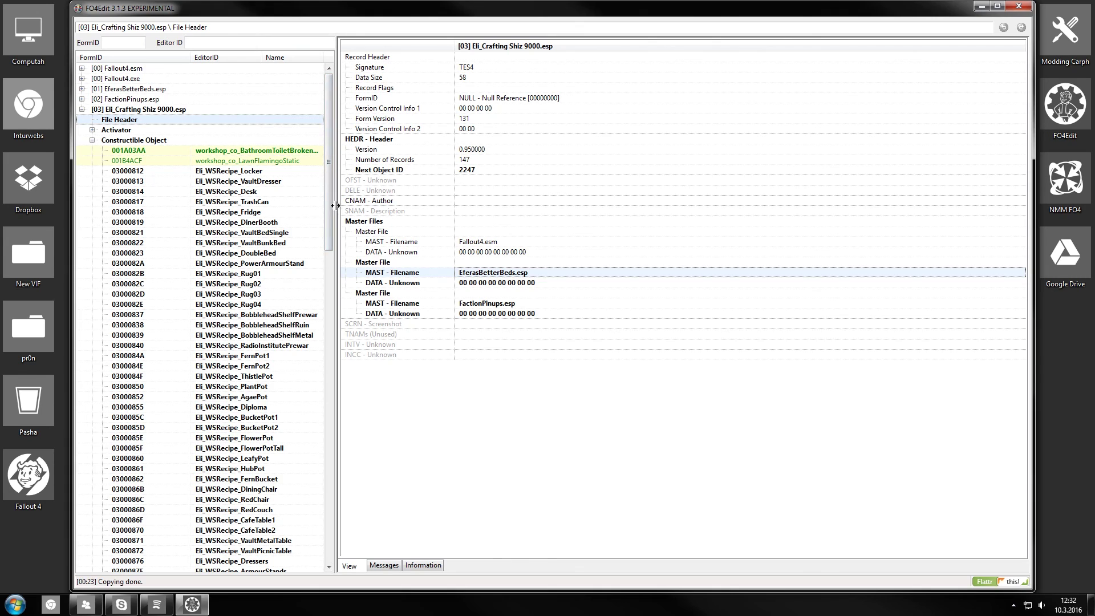
pyautogui.moveTo(324, 213); pyautogui.dragTo(172, 147)
# Clean the plugin's masters and recheck the header, leaving only Fallout4.esm.
pyautogui.click(123, 111)
pyautogui.rightClick(123, 110)
pyautogui.click(176, 337)
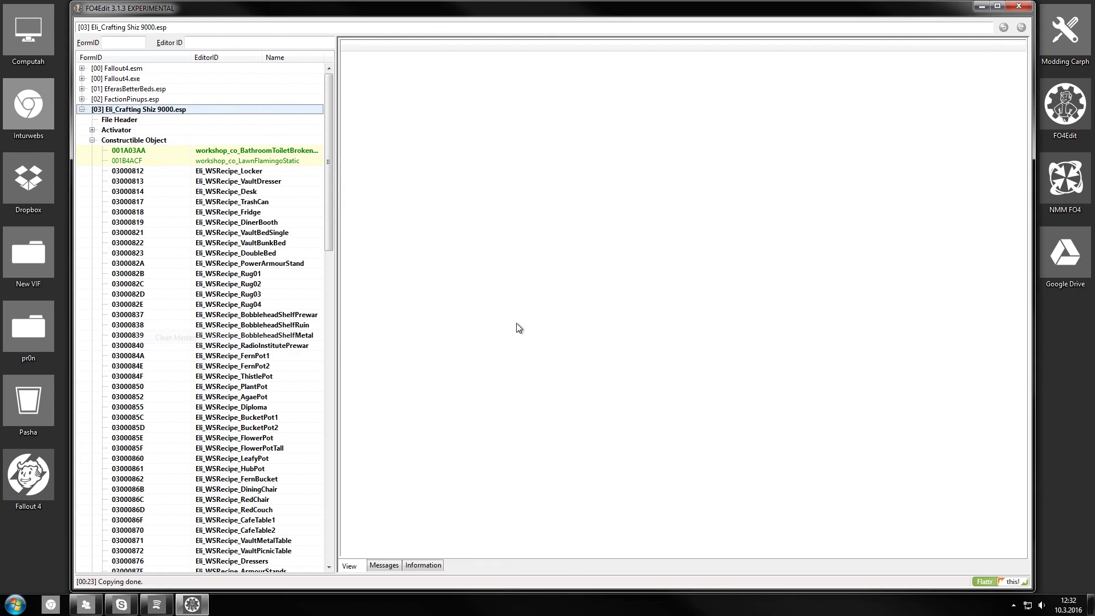
pyautogui.click(143, 121)
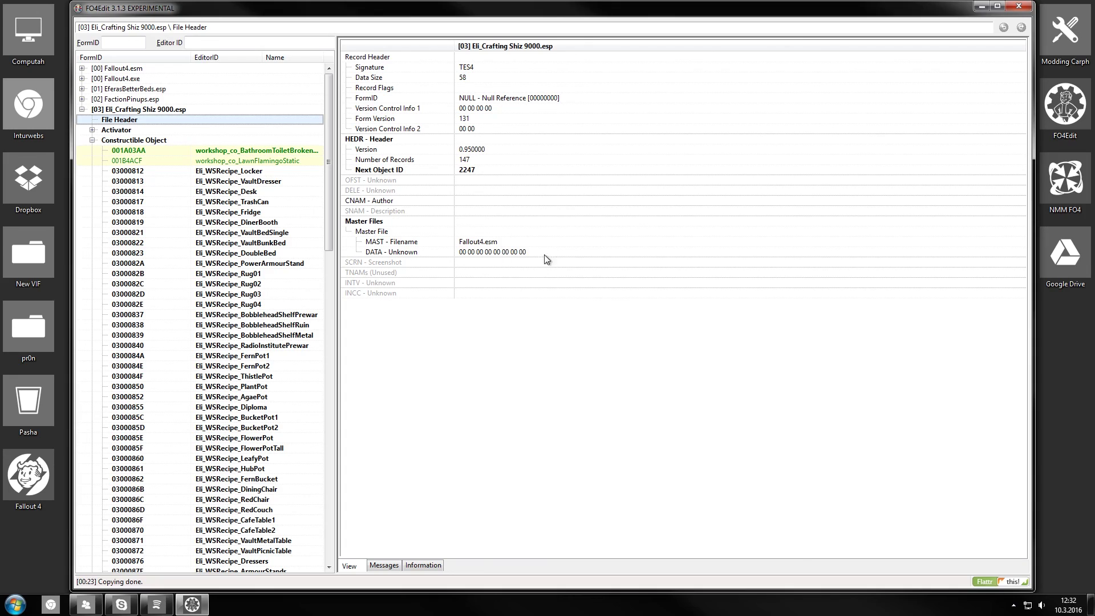
# Browse the Brotherhood pinup statics 030008C1 and 030008C4 in Eli_Crafting Shiz 9000.esp.
pyautogui.click(127, 99)
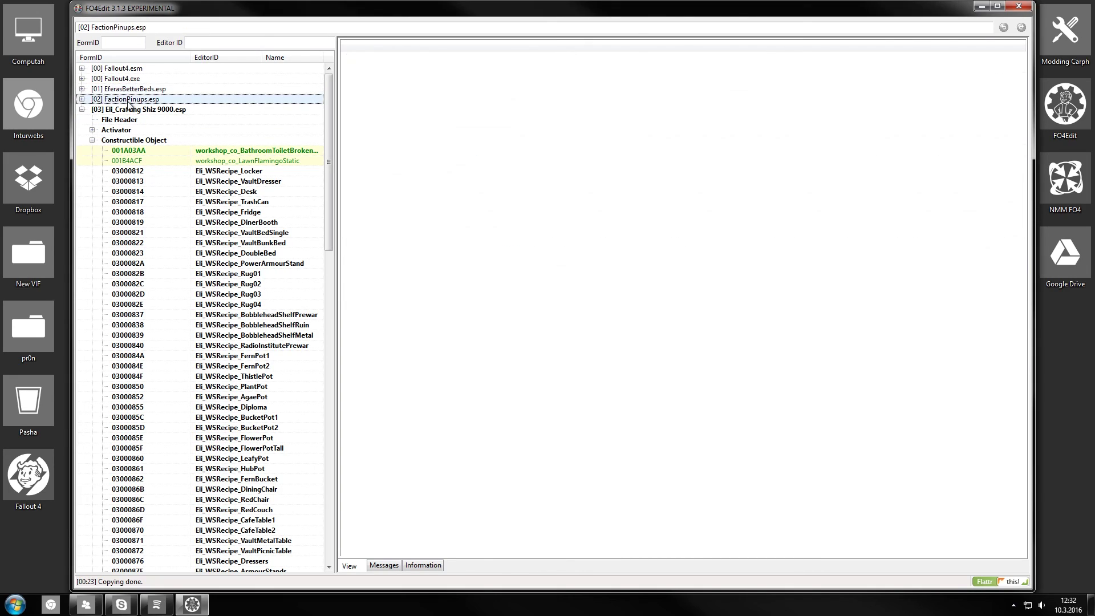
pyautogui.click(152, 90)
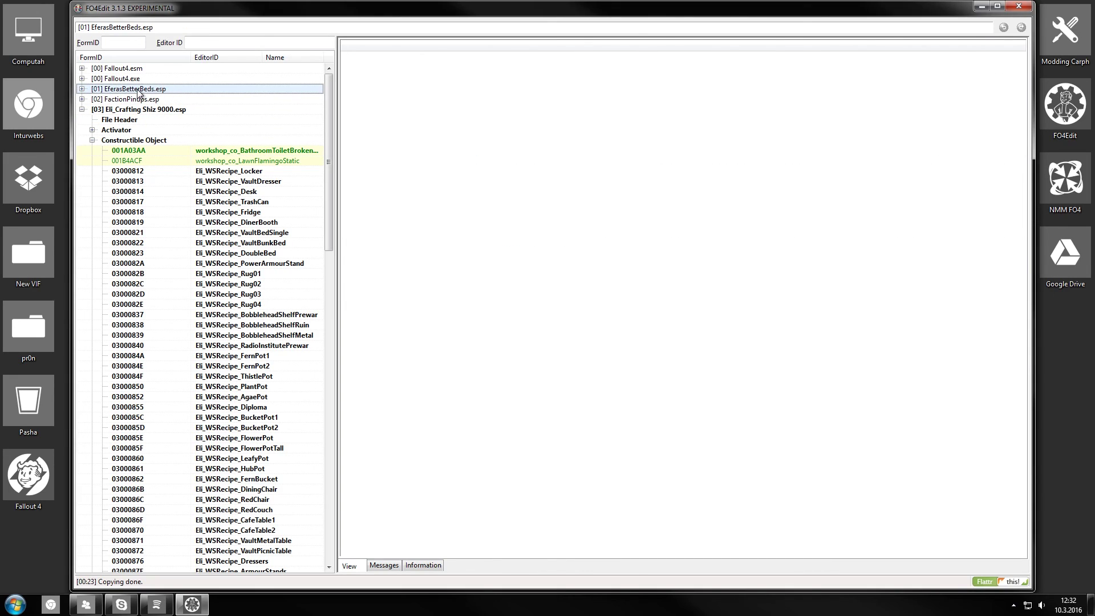
pyautogui.click(138, 99)
pyautogui.click(152, 109)
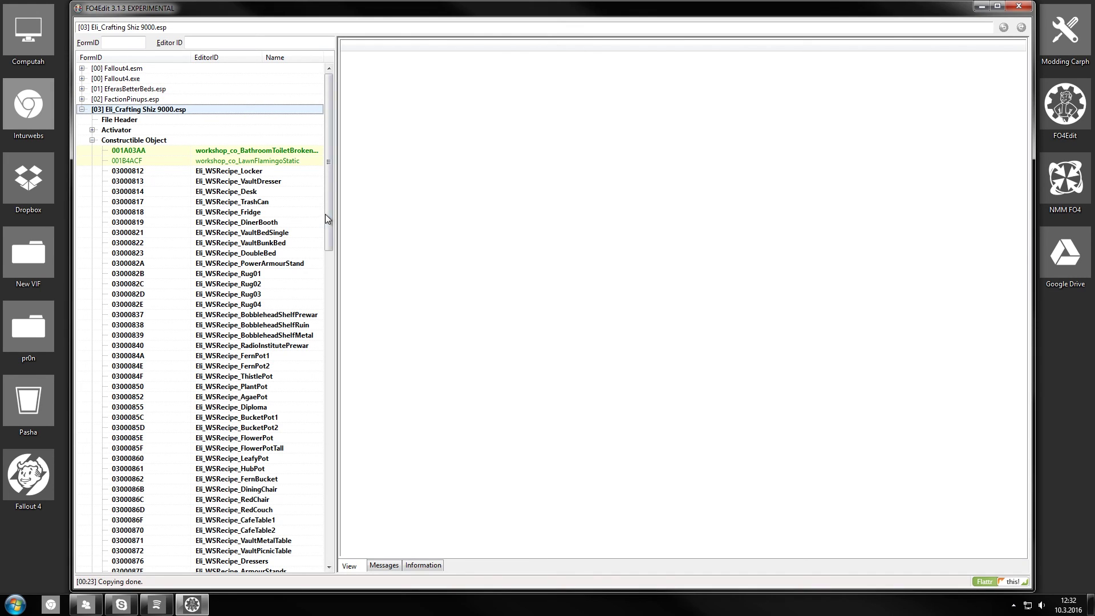
pyautogui.moveTo(328, 219); pyautogui.dragTo(328, 530)
pyautogui.click(290, 506)
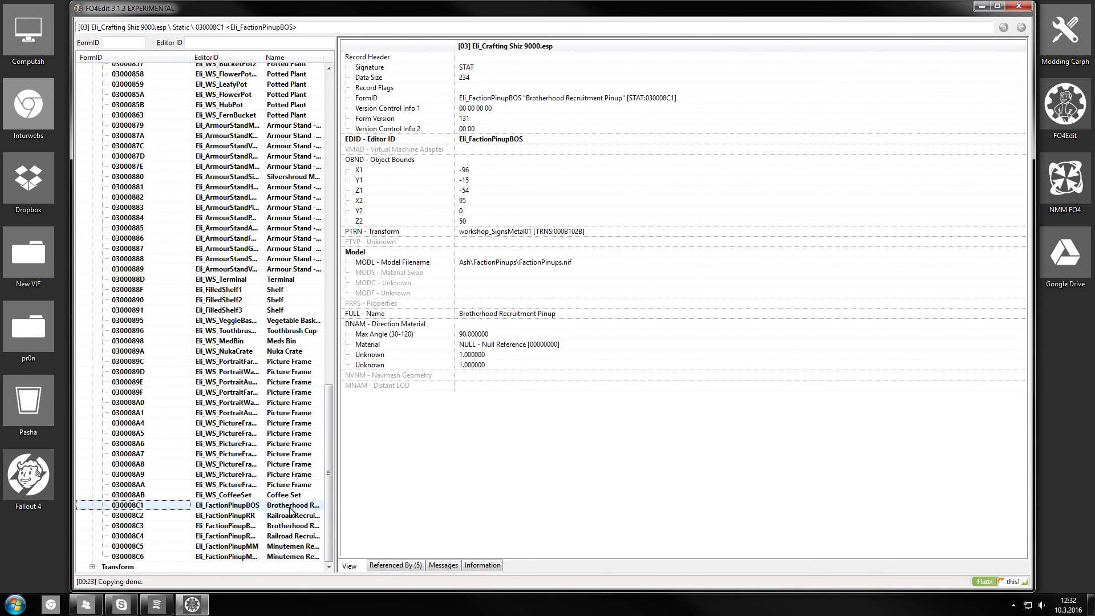
pyautogui.click(302, 566)
pyautogui.click(295, 537)
pyautogui.click(297, 506)
pyautogui.scroll(15, 328, 479)
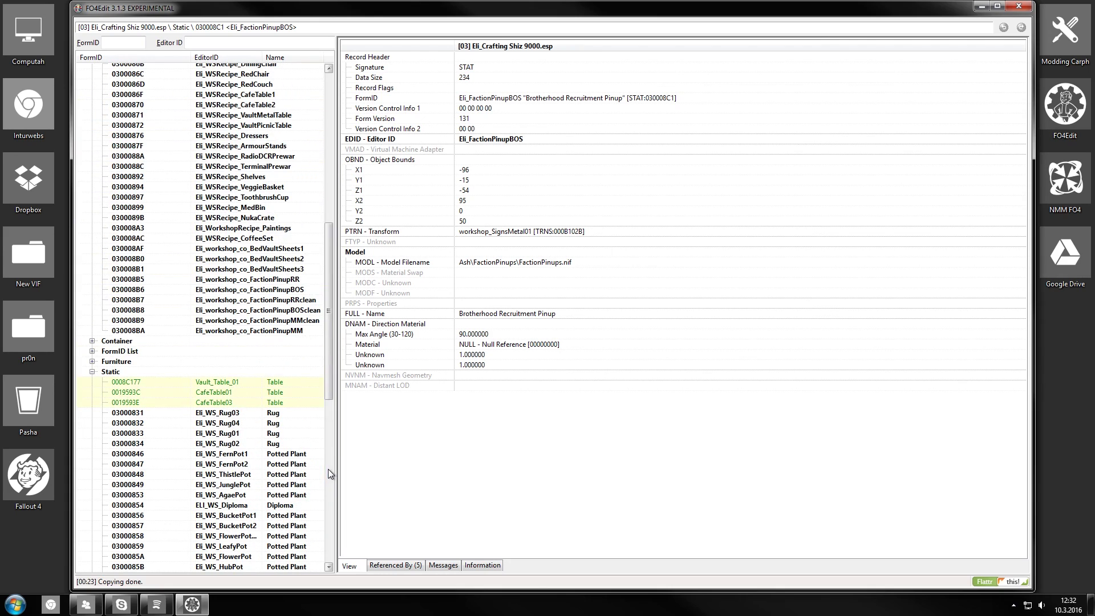
# Open the FactionPinupBOSclean recipe and look up the clean Brotherhood pinup's FormID 030008C3.
pyautogui.click(278, 311)
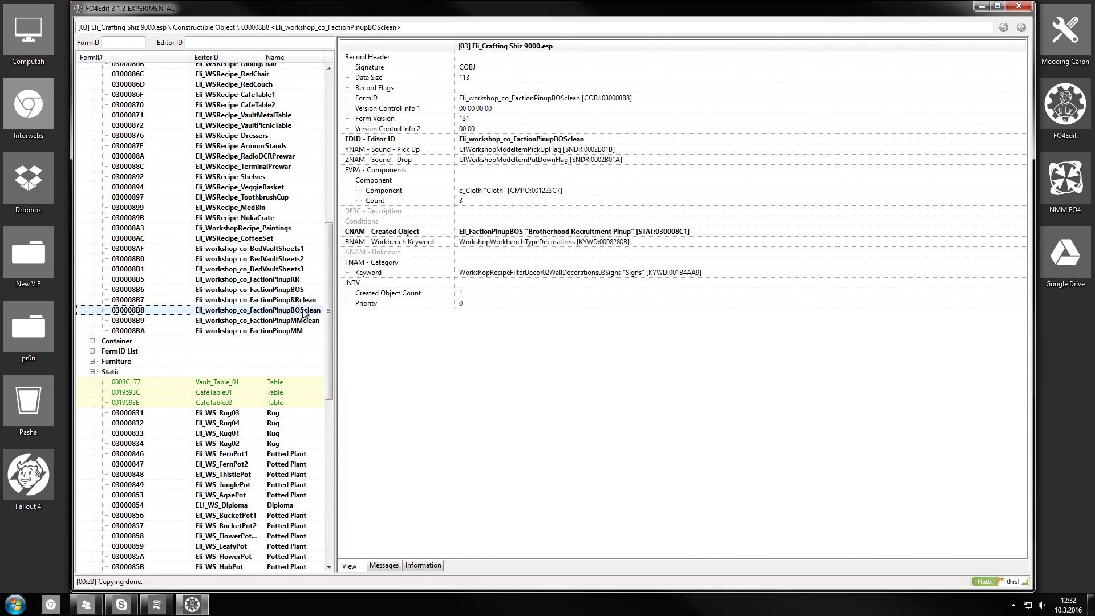
pyautogui.scroll(-15, 303, 314)
pyautogui.click(300, 527)
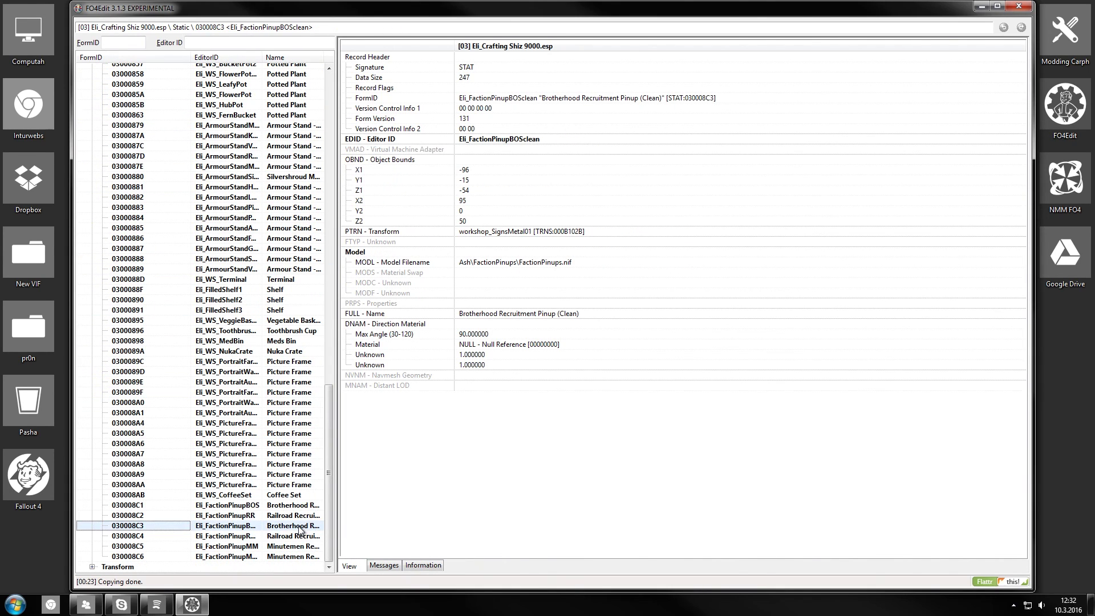
pyautogui.click(297, 536)
pyautogui.rightClick(300, 527)
pyautogui.click(448, 434)
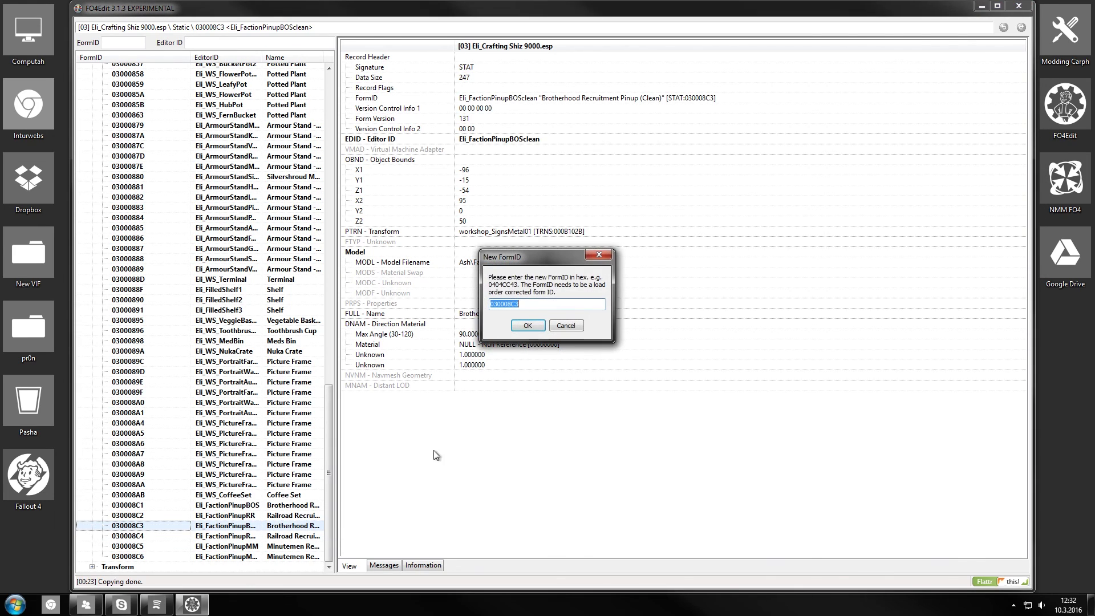
pyautogui.click(528, 326)
pyautogui.moveTo(328, 472); pyautogui.dragTo(328, 242)
pyautogui.scroll(-2, 303, 463)
# Set the FactionPinupBOSclean recipe's CNAM Created Object to 030008C3.
pyautogui.click(302, 453)
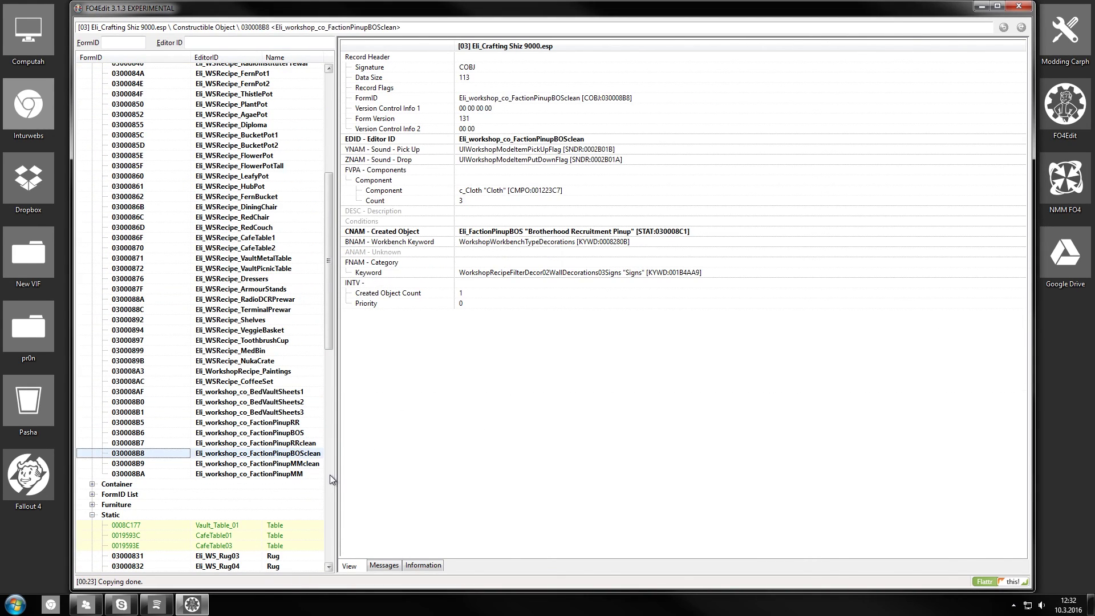
pyautogui.rightClick(295, 460)
pyautogui.press('Escape')
pyautogui.rightClick(478, 230)
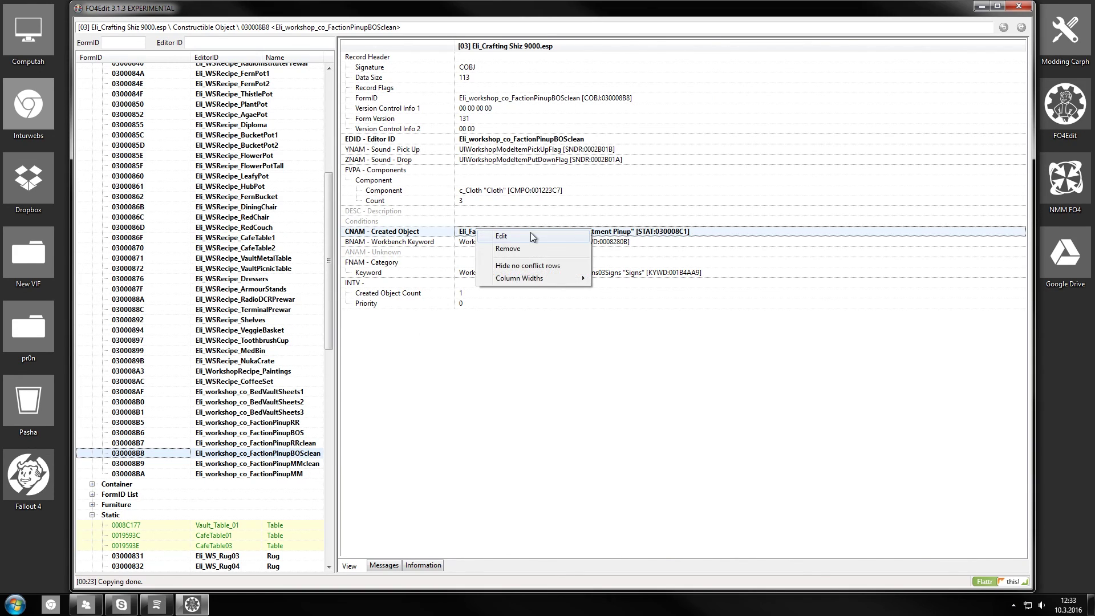
pyautogui.click(531, 236)
pyautogui.click(544, 327)
pyautogui.scroll(9, 330, 257)
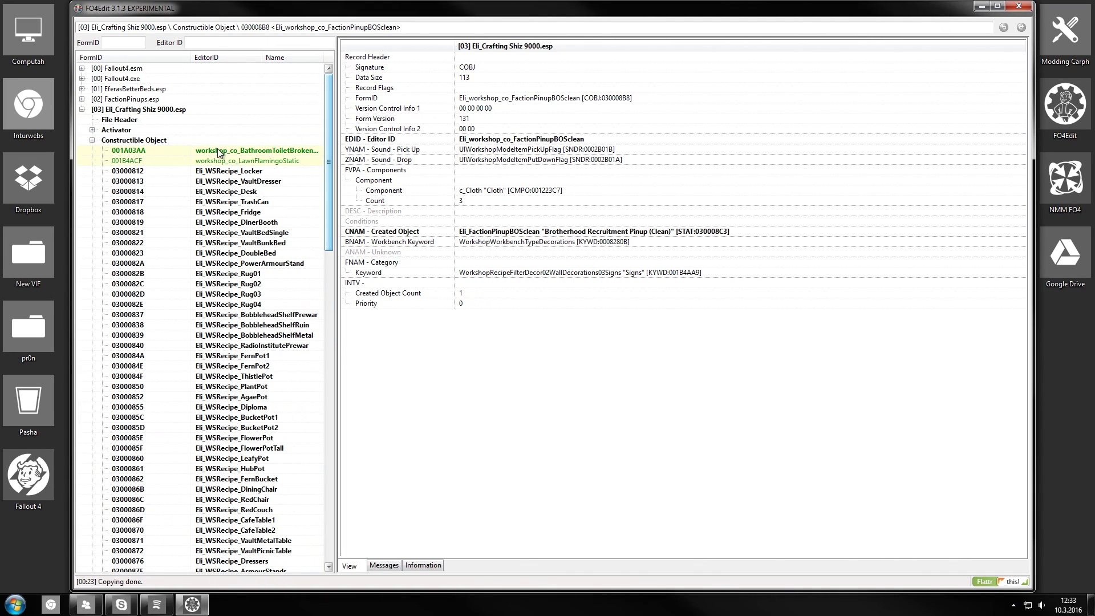
pyautogui.click(92, 140)
# Expand EferasBetterBeds.esp and select its three bed recipes starting at 01000800.
pyautogui.click(82, 110)
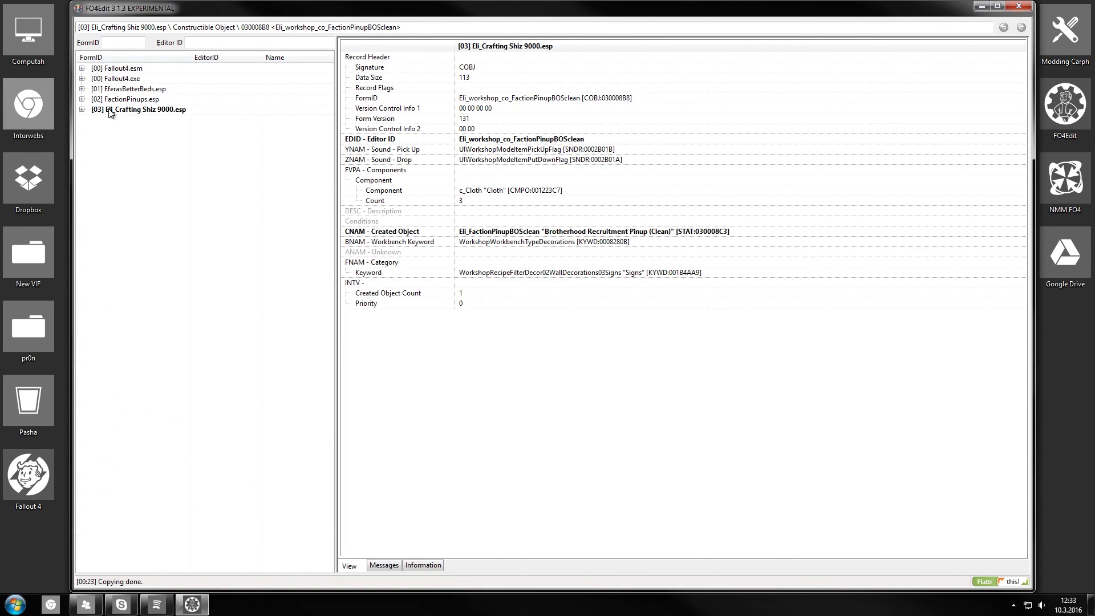
pyautogui.click(134, 100)
pyautogui.click(140, 89)
pyautogui.rightClick(147, 89)
pyautogui.click(81, 99)
pyautogui.click(82, 89)
pyautogui.click(120, 109)
pyautogui.click(92, 109)
pyautogui.click(228, 119)
pyautogui.keyDown('shift'); pyautogui.click(266, 142); pyautogui.keyUp('shift')
# Expand the bed Furniture group and extend the selection across all six bed records.
pyautogui.click(92, 151)
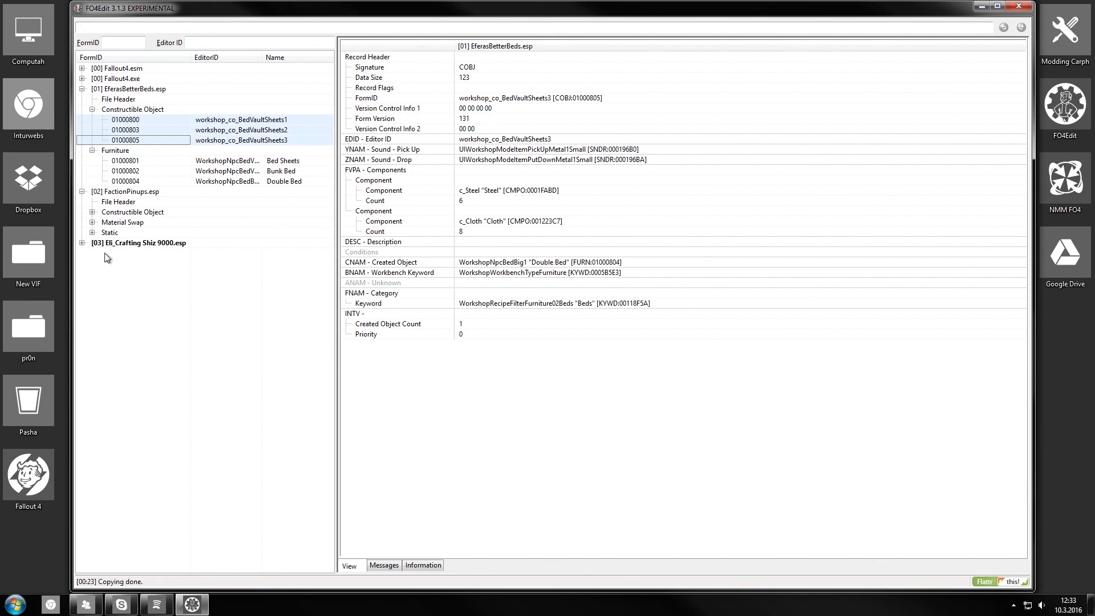
pyautogui.click(130, 244)
pyautogui.click(81, 242)
pyautogui.click(92, 264)
pyautogui.click(92, 295)
pyautogui.click(96, 295)
pyautogui.scroll(-5, 147, 352)
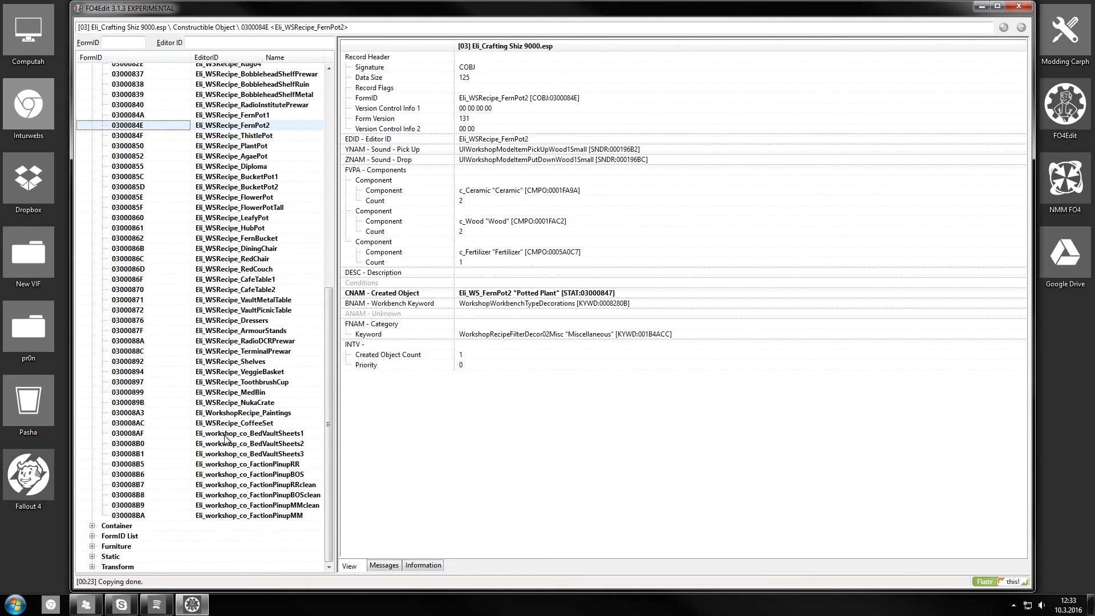
pyautogui.click(93, 533)
pyautogui.click(242, 526)
pyautogui.scroll(15, 318, 325)
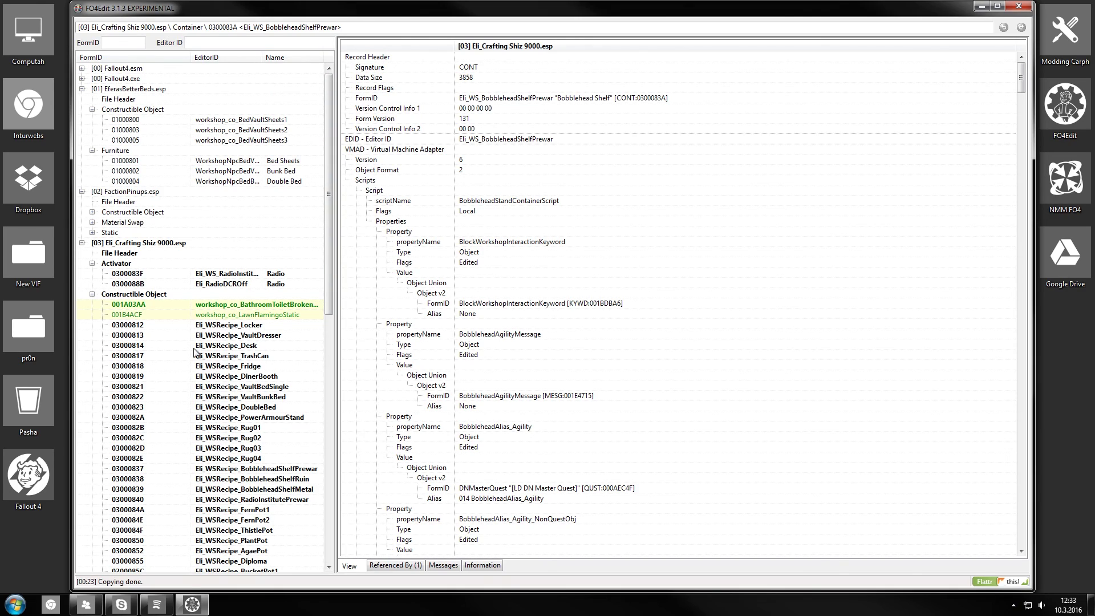
pyautogui.click(92, 294)
pyautogui.click(239, 121)
pyautogui.keyDown('shift'); pyautogui.click(244, 179); pyautogui.keyUp('shift')
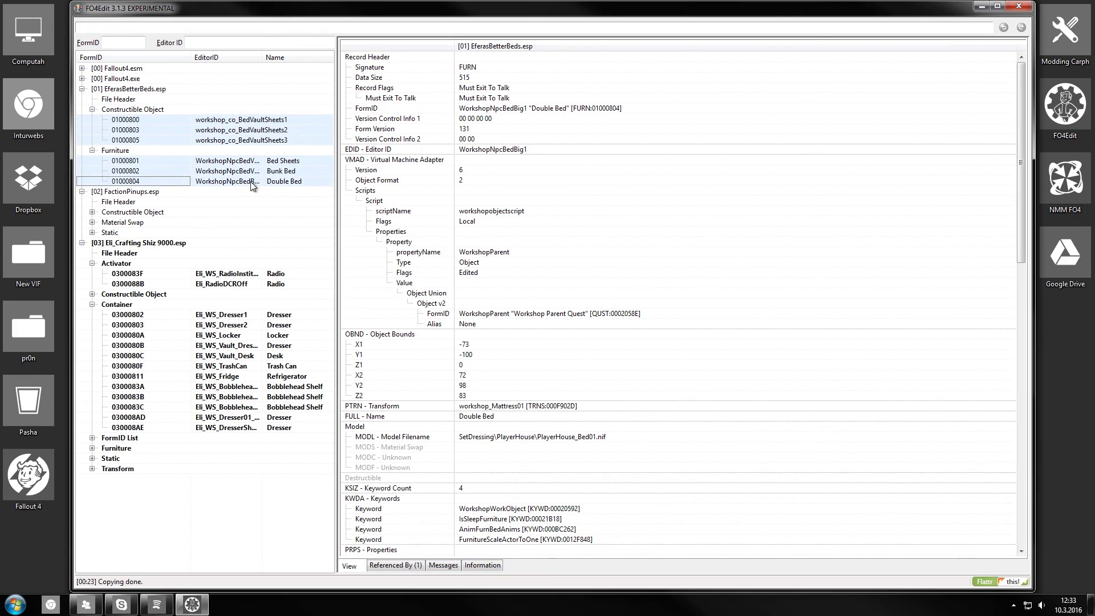
# Copy the bed records as new records with the EditorID prefix Eli_.
pyautogui.rightClick(241, 170)
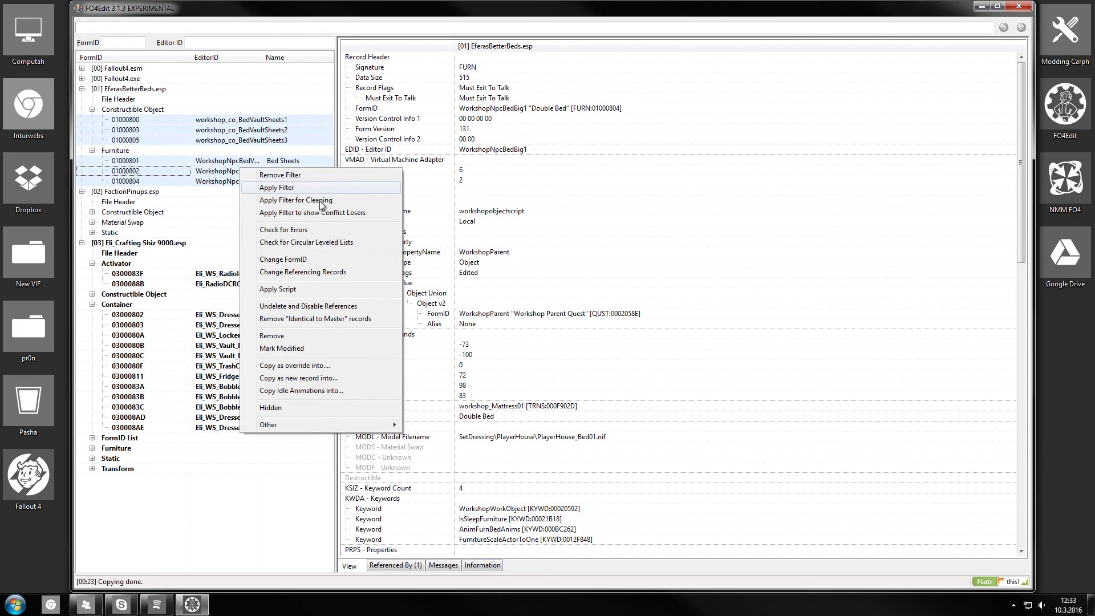
pyautogui.click(308, 377)
pyautogui.click(527, 323)
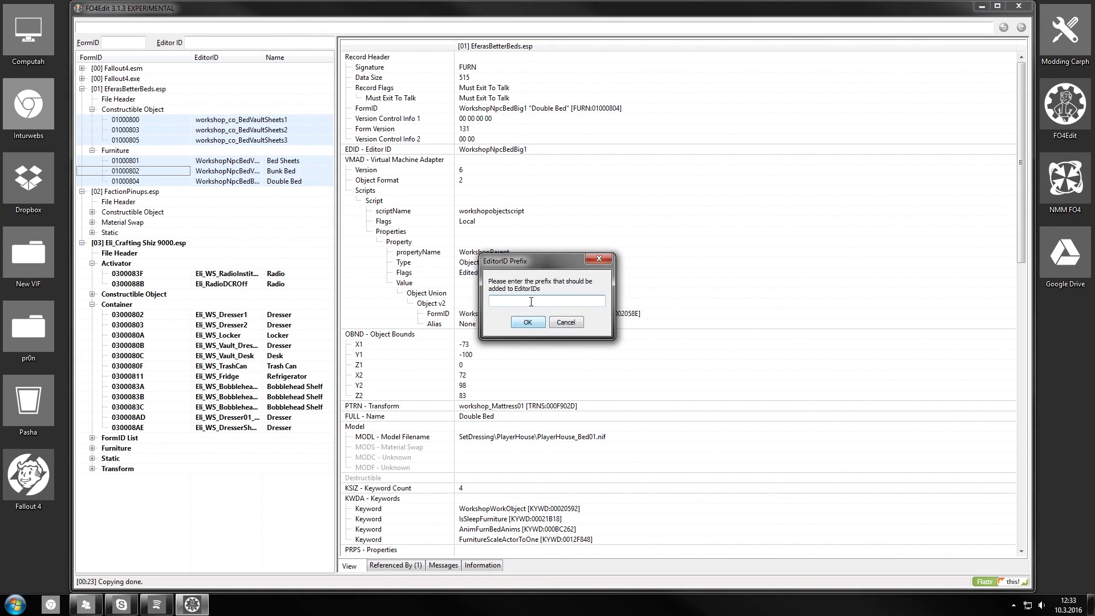
pyautogui.write('Eli_')
pyautogui.click(528, 322)
# Send the copies into a new file named My New Mod Merge, approving the required masters.
pyautogui.click(487, 182)
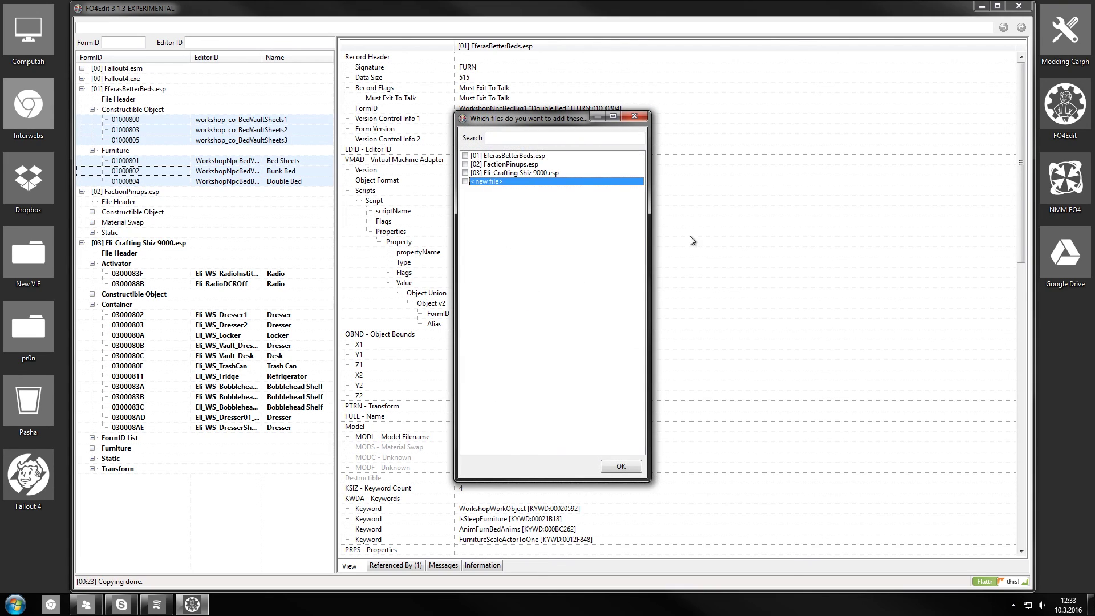
pyautogui.click(619, 469)
pyautogui.write('My New Mod Merge')
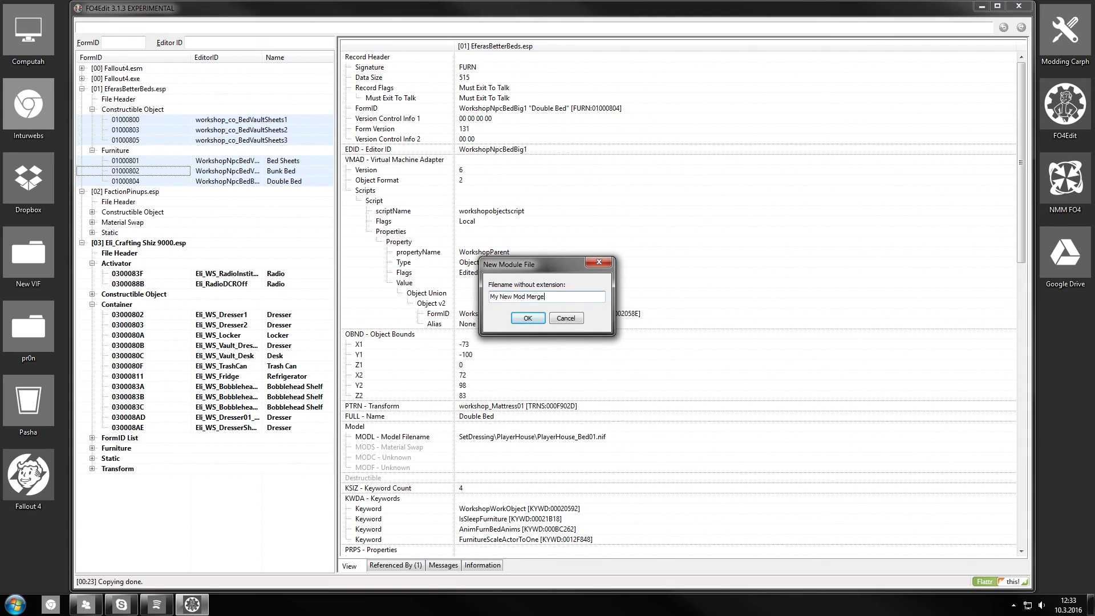
pyautogui.press('Return')
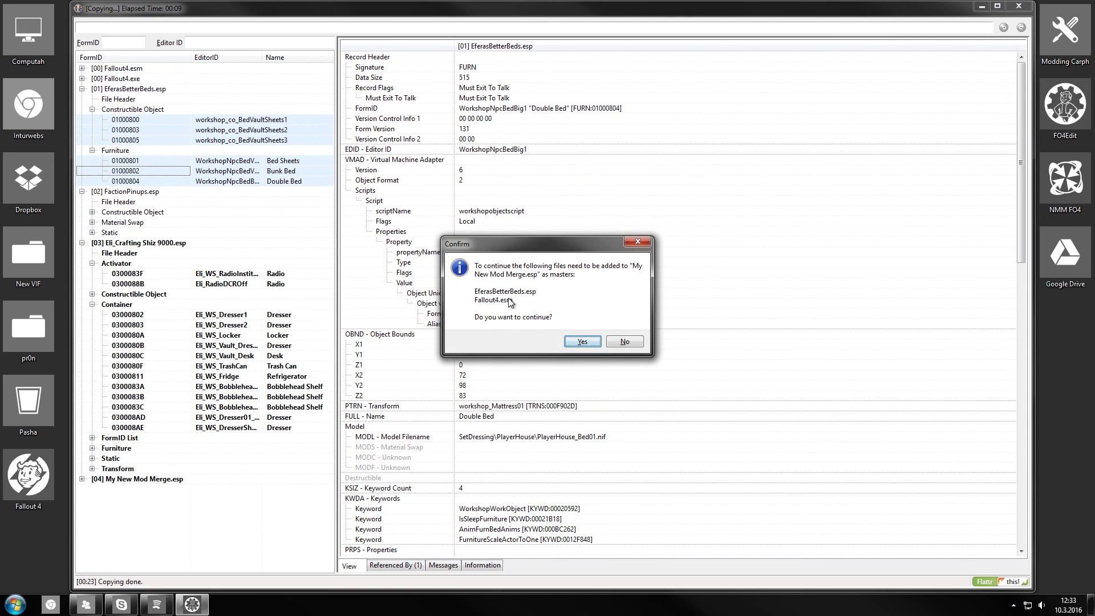
pyautogui.press('Return')
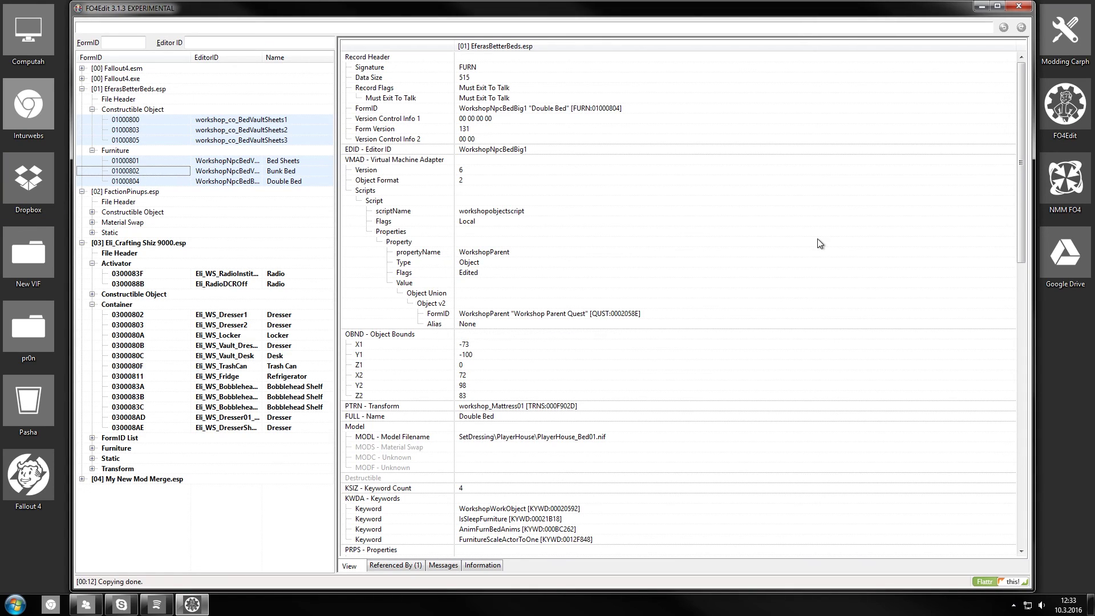